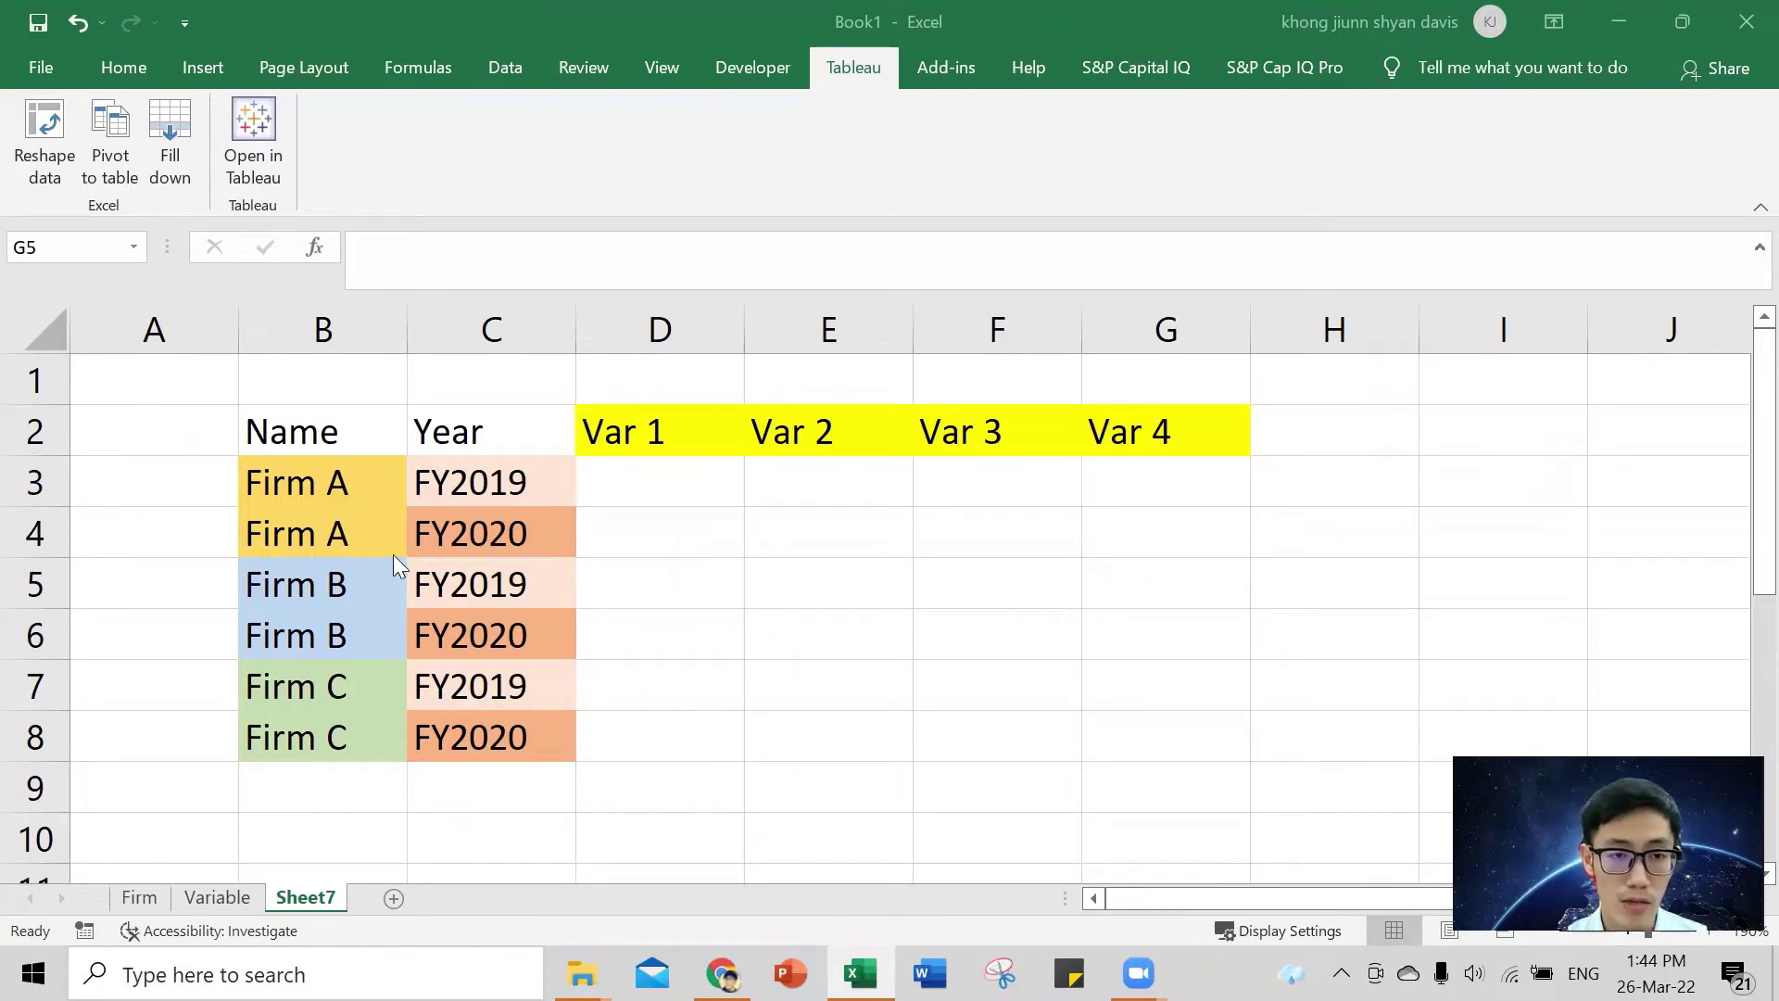
- Review the example firm-year table B2:G8 with its Name, Year and Var 1–Var 4 columns
left_click(348, 432)
left_click_drag(348, 432, 345, 726)
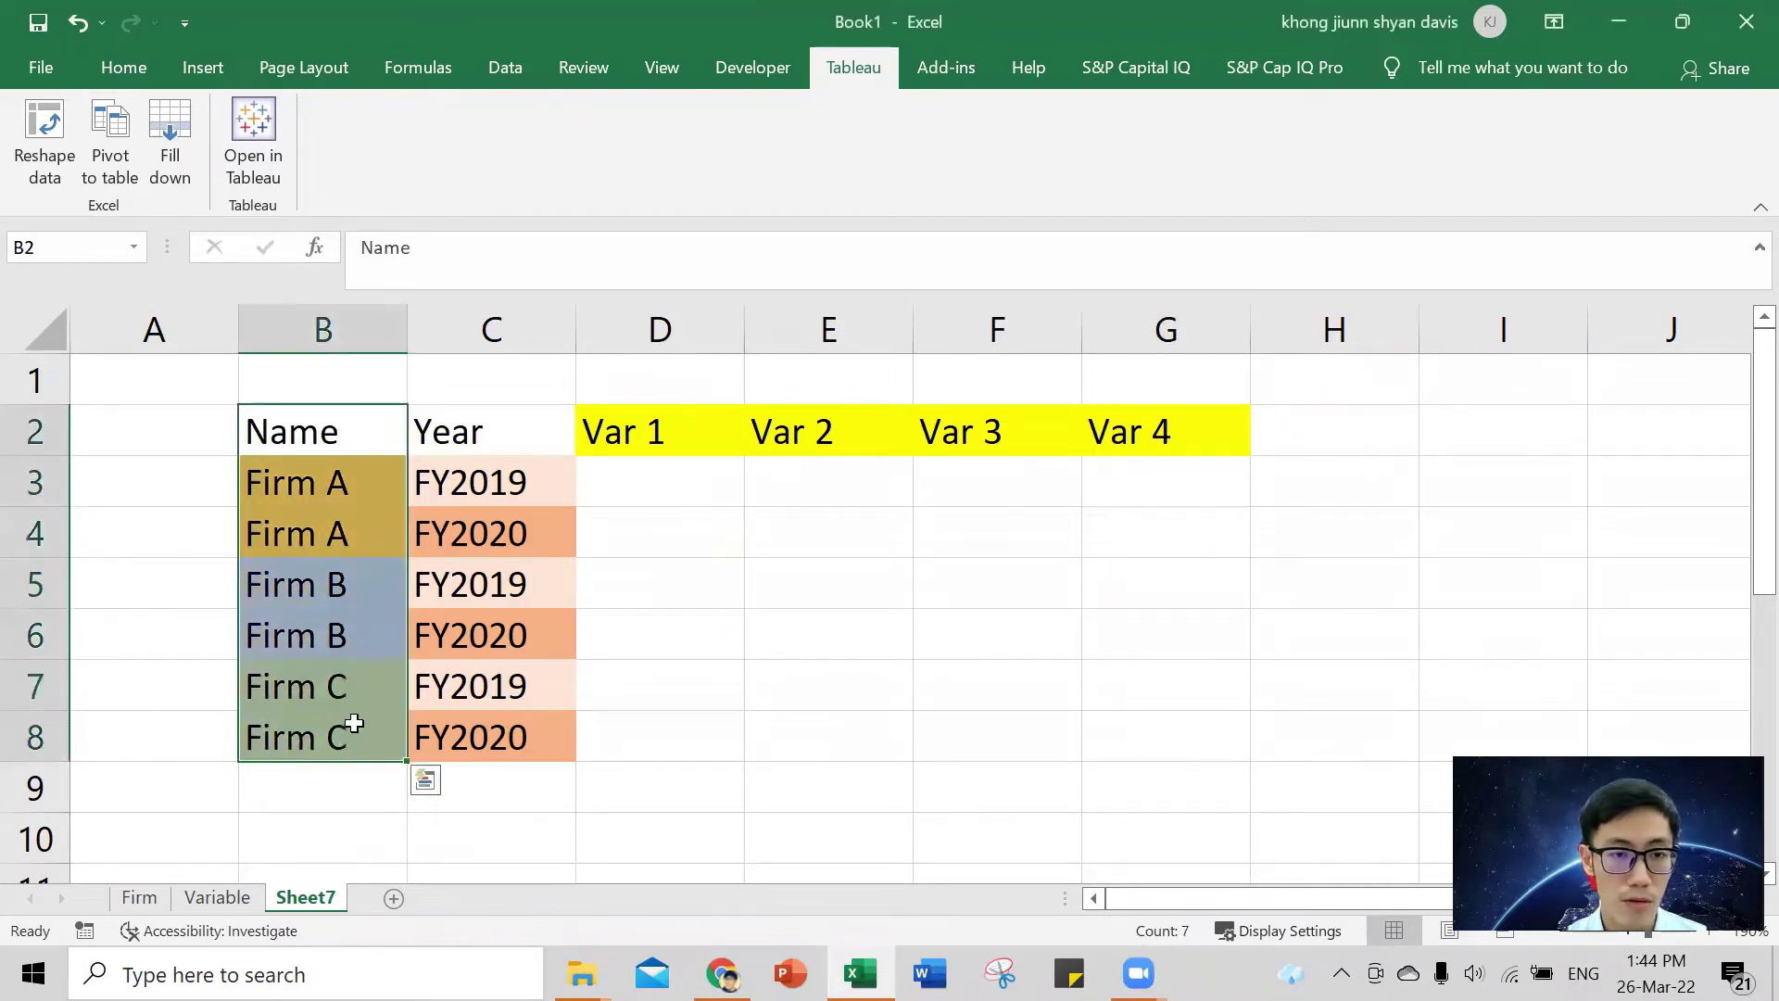
left_click_drag(536, 436, 511, 720)
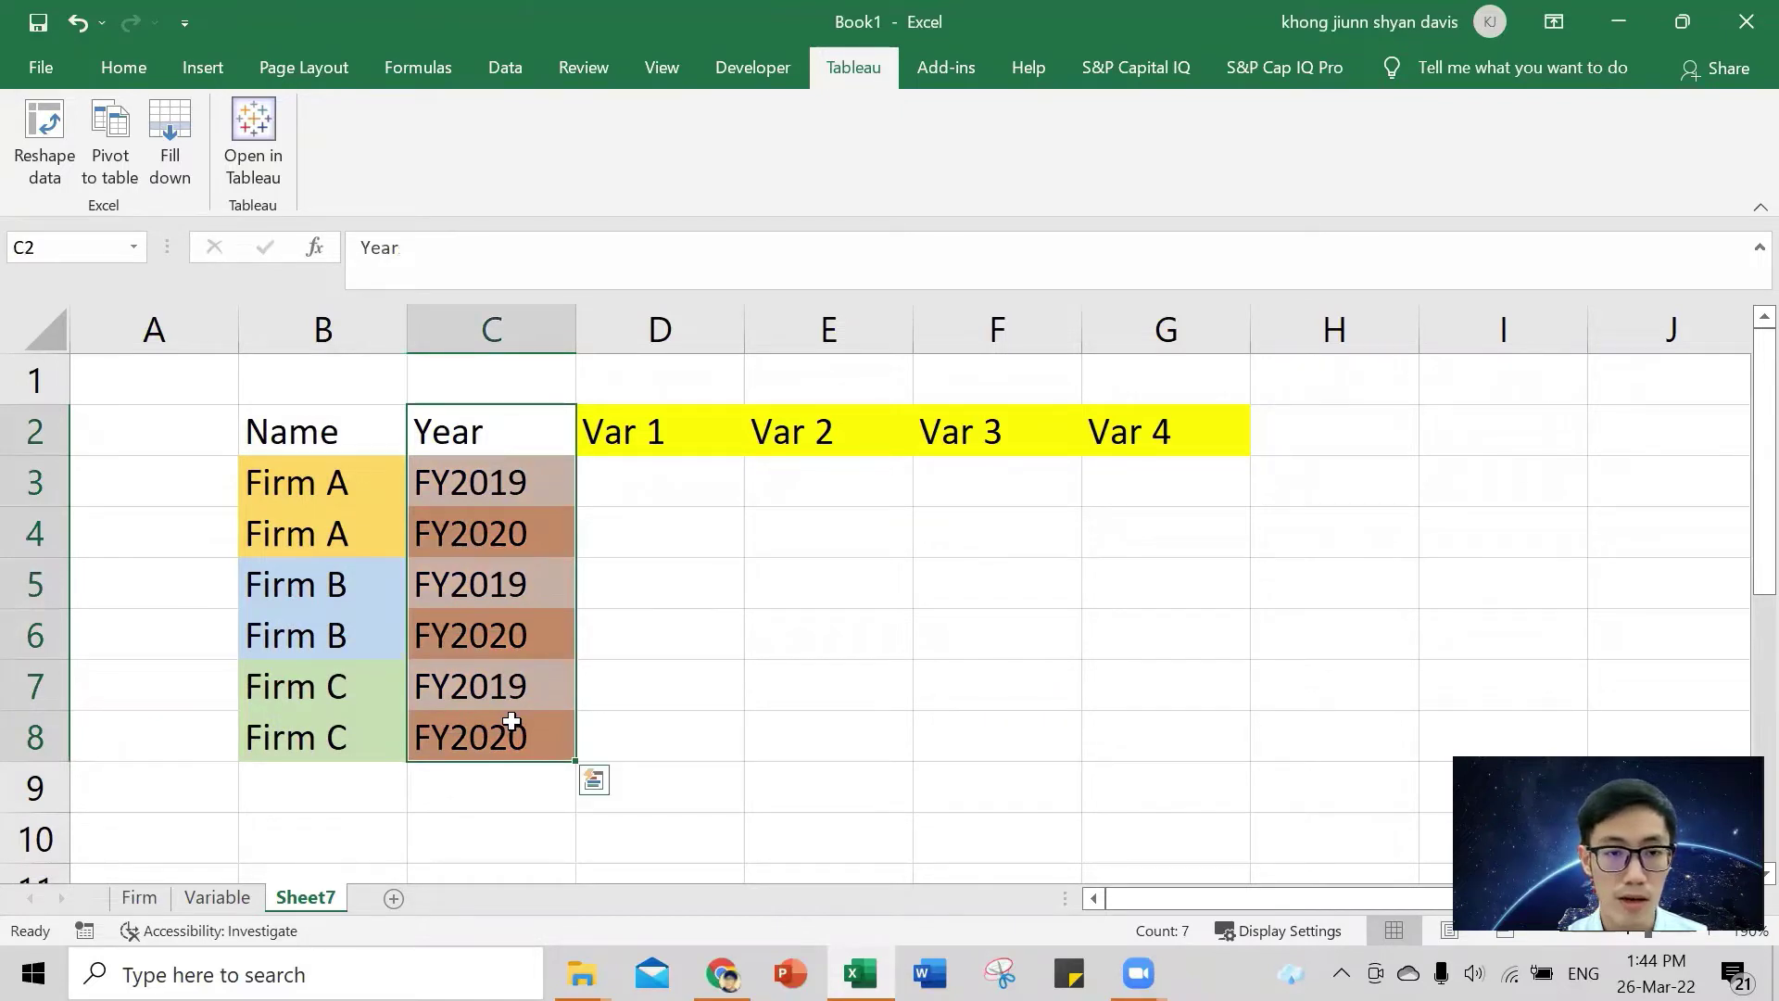
left_click(690, 434)
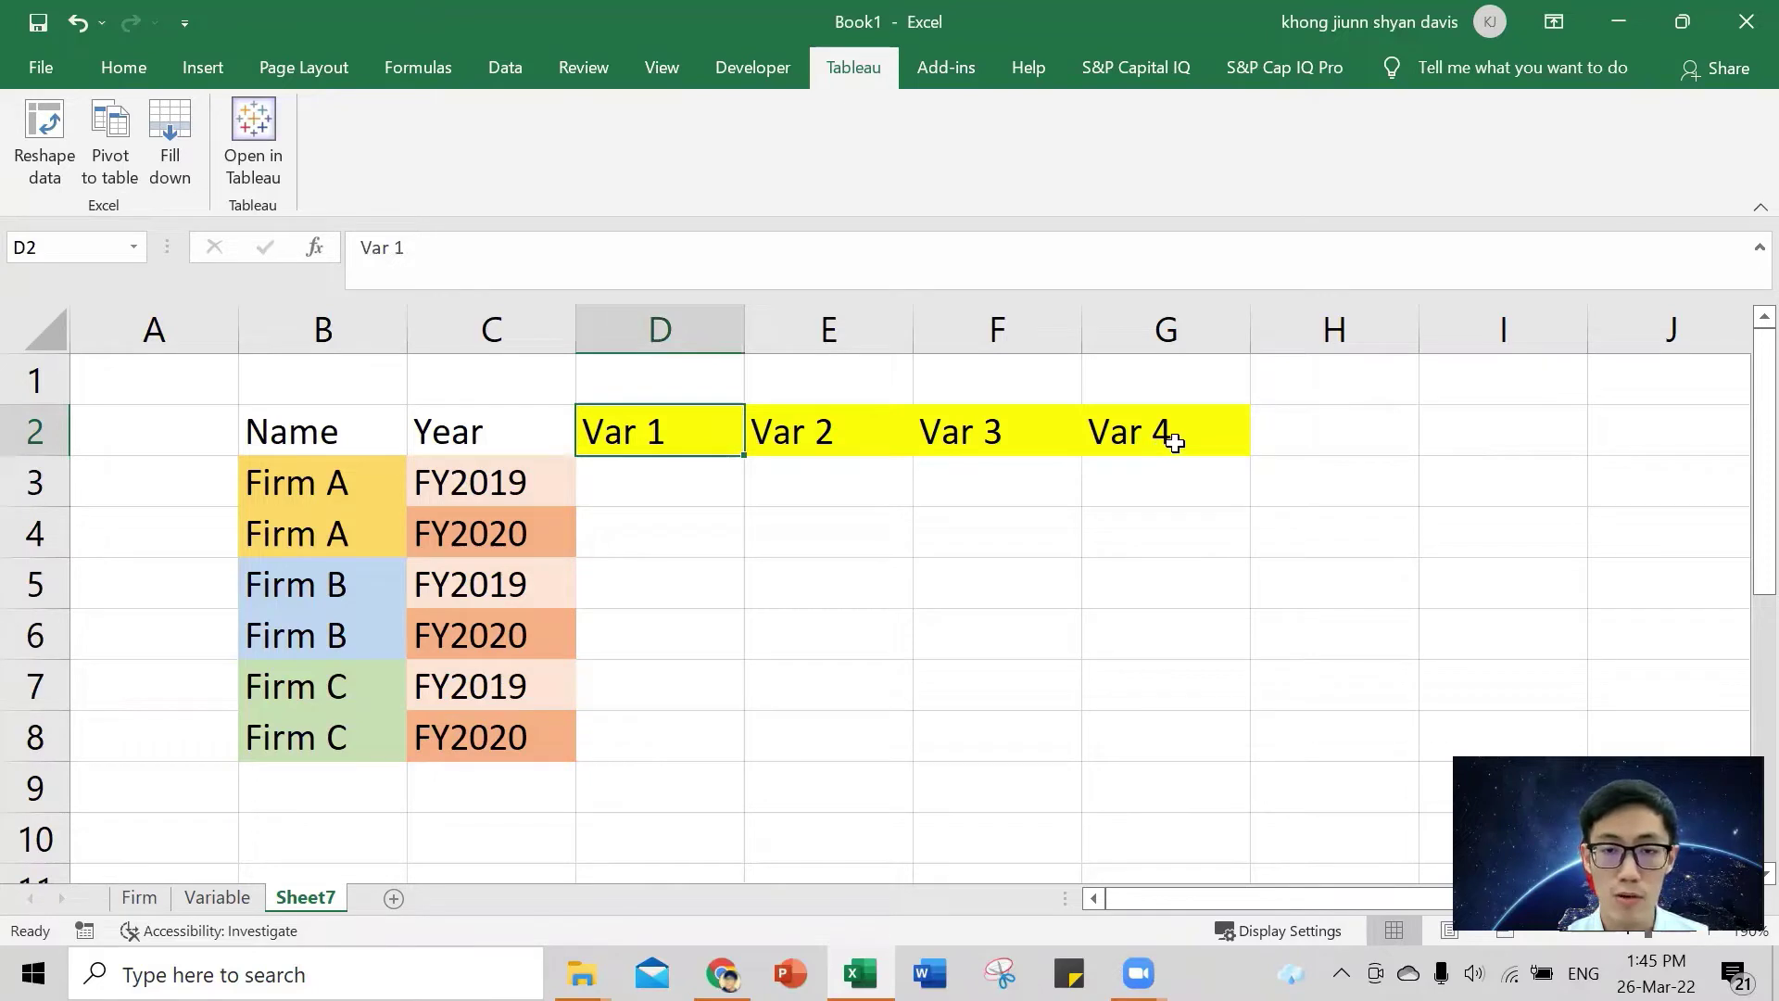
left_click(1175, 443, "shift")
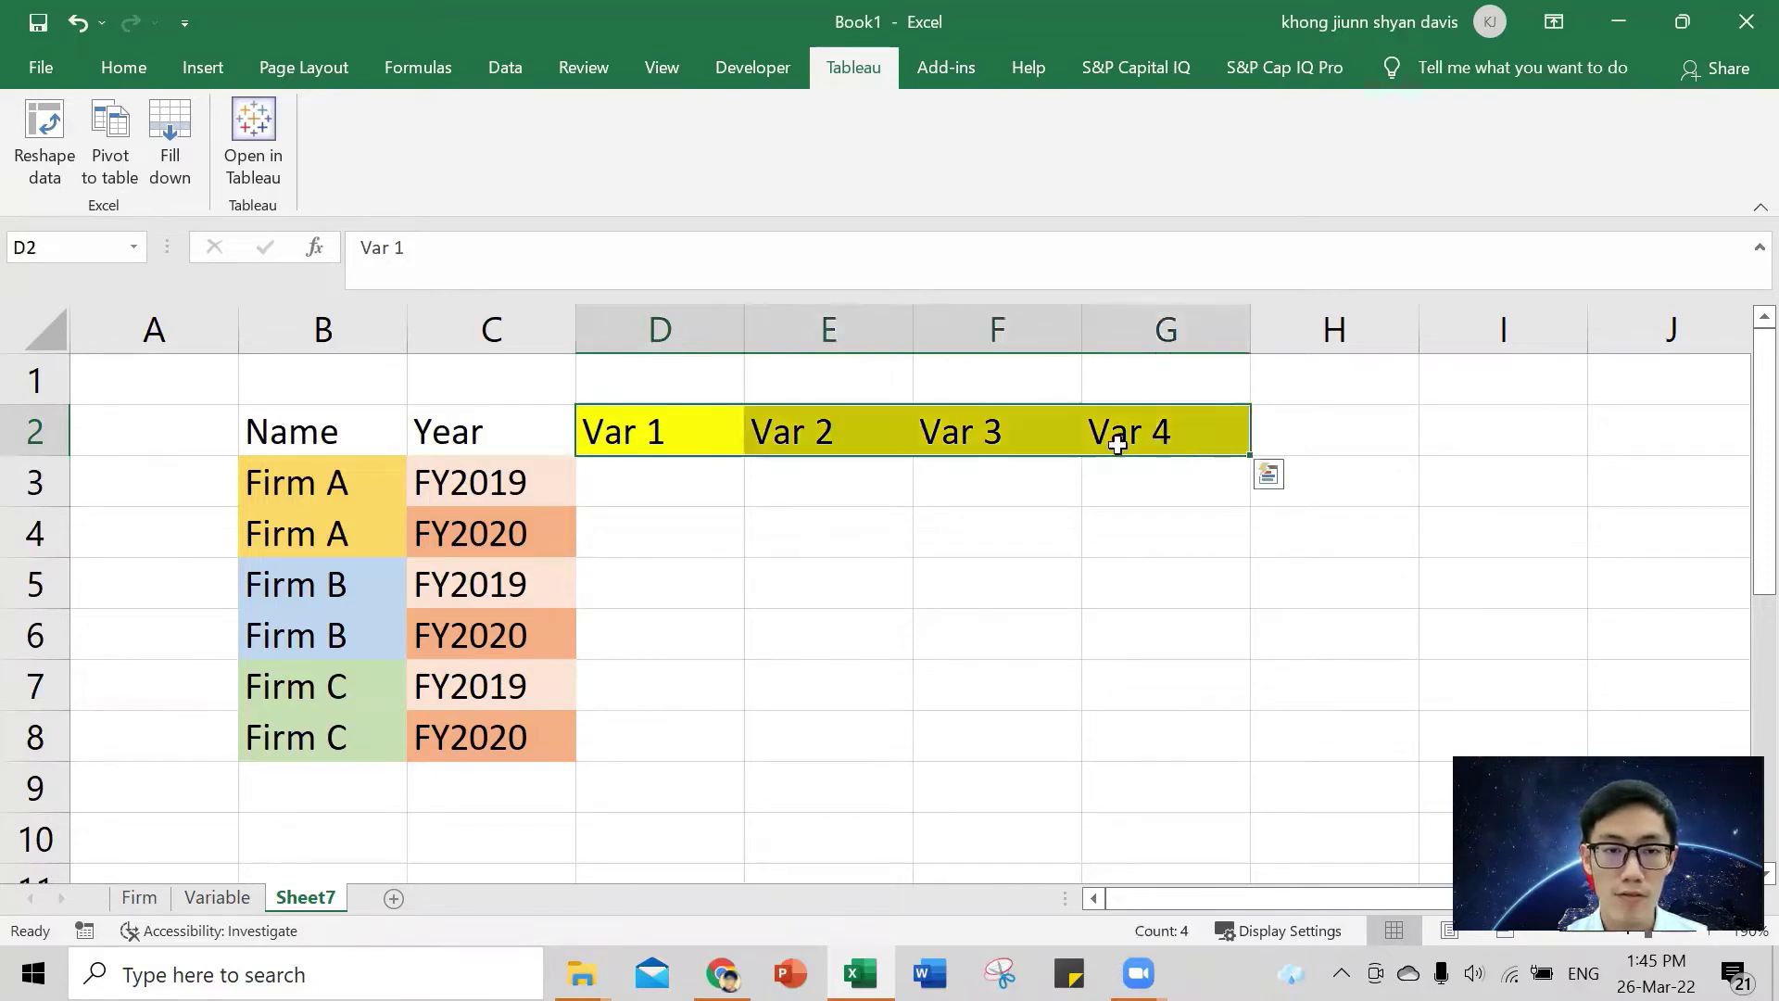
left_click_drag(364, 417, 354, 735)
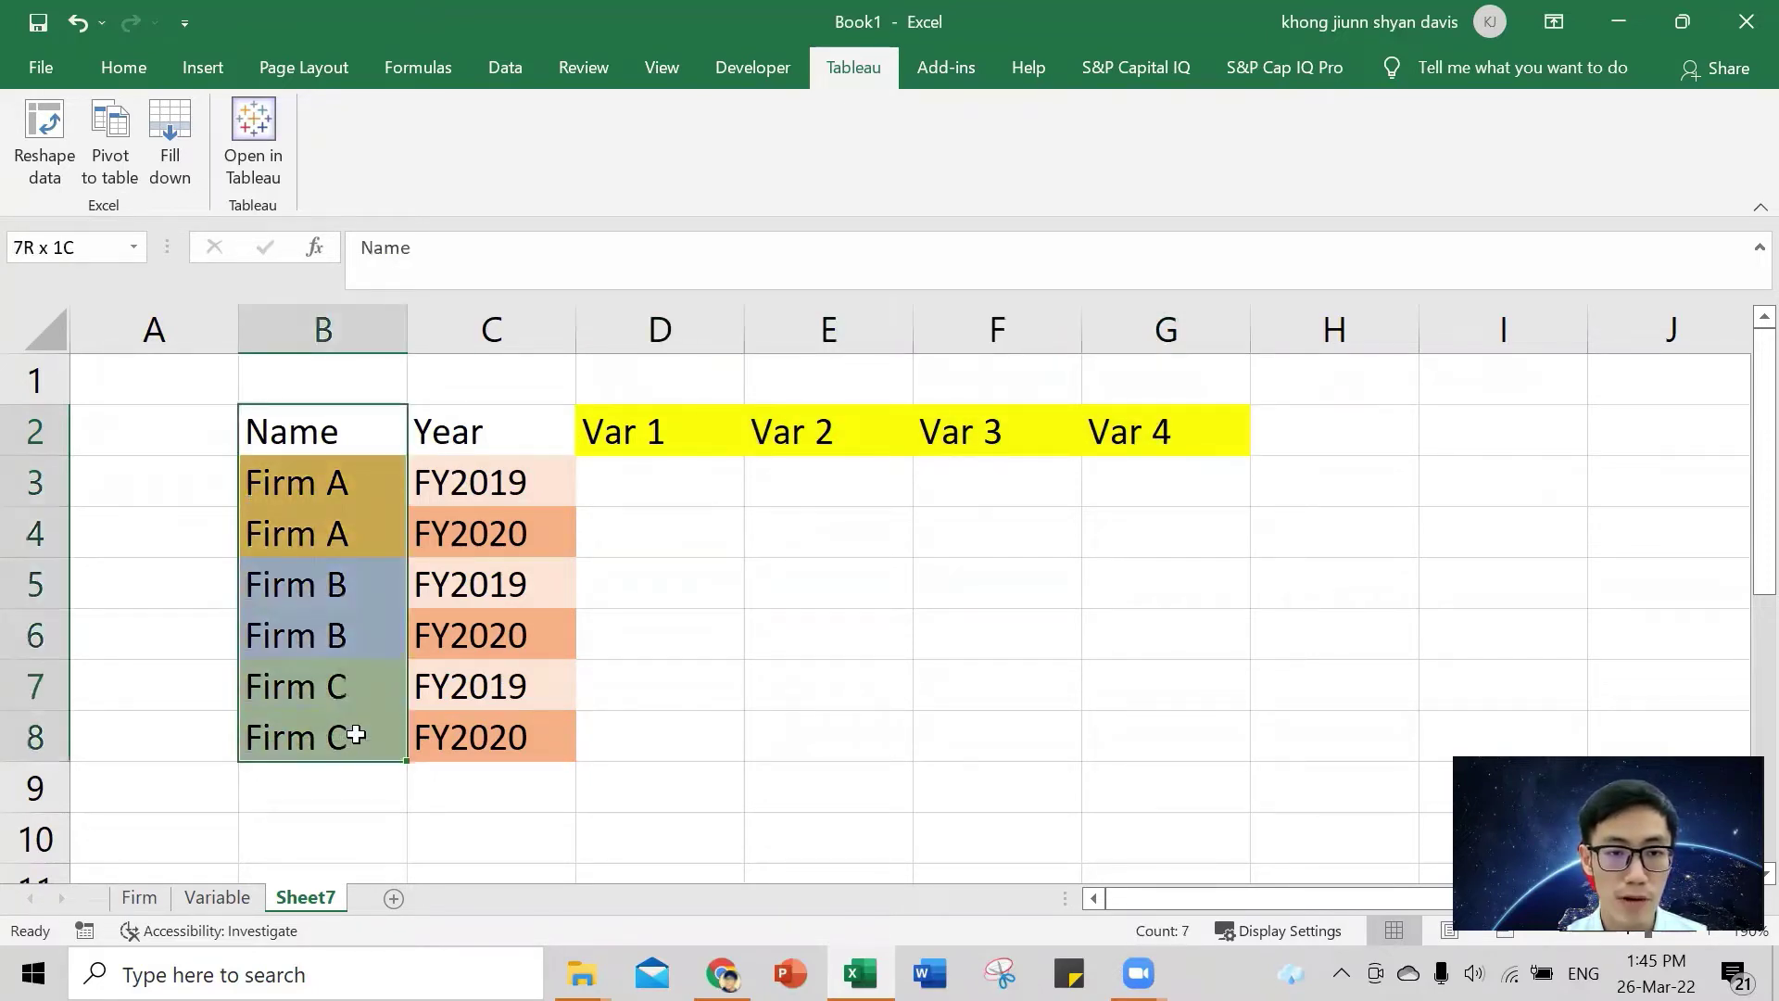
left_click_drag(505, 444, 540, 742)
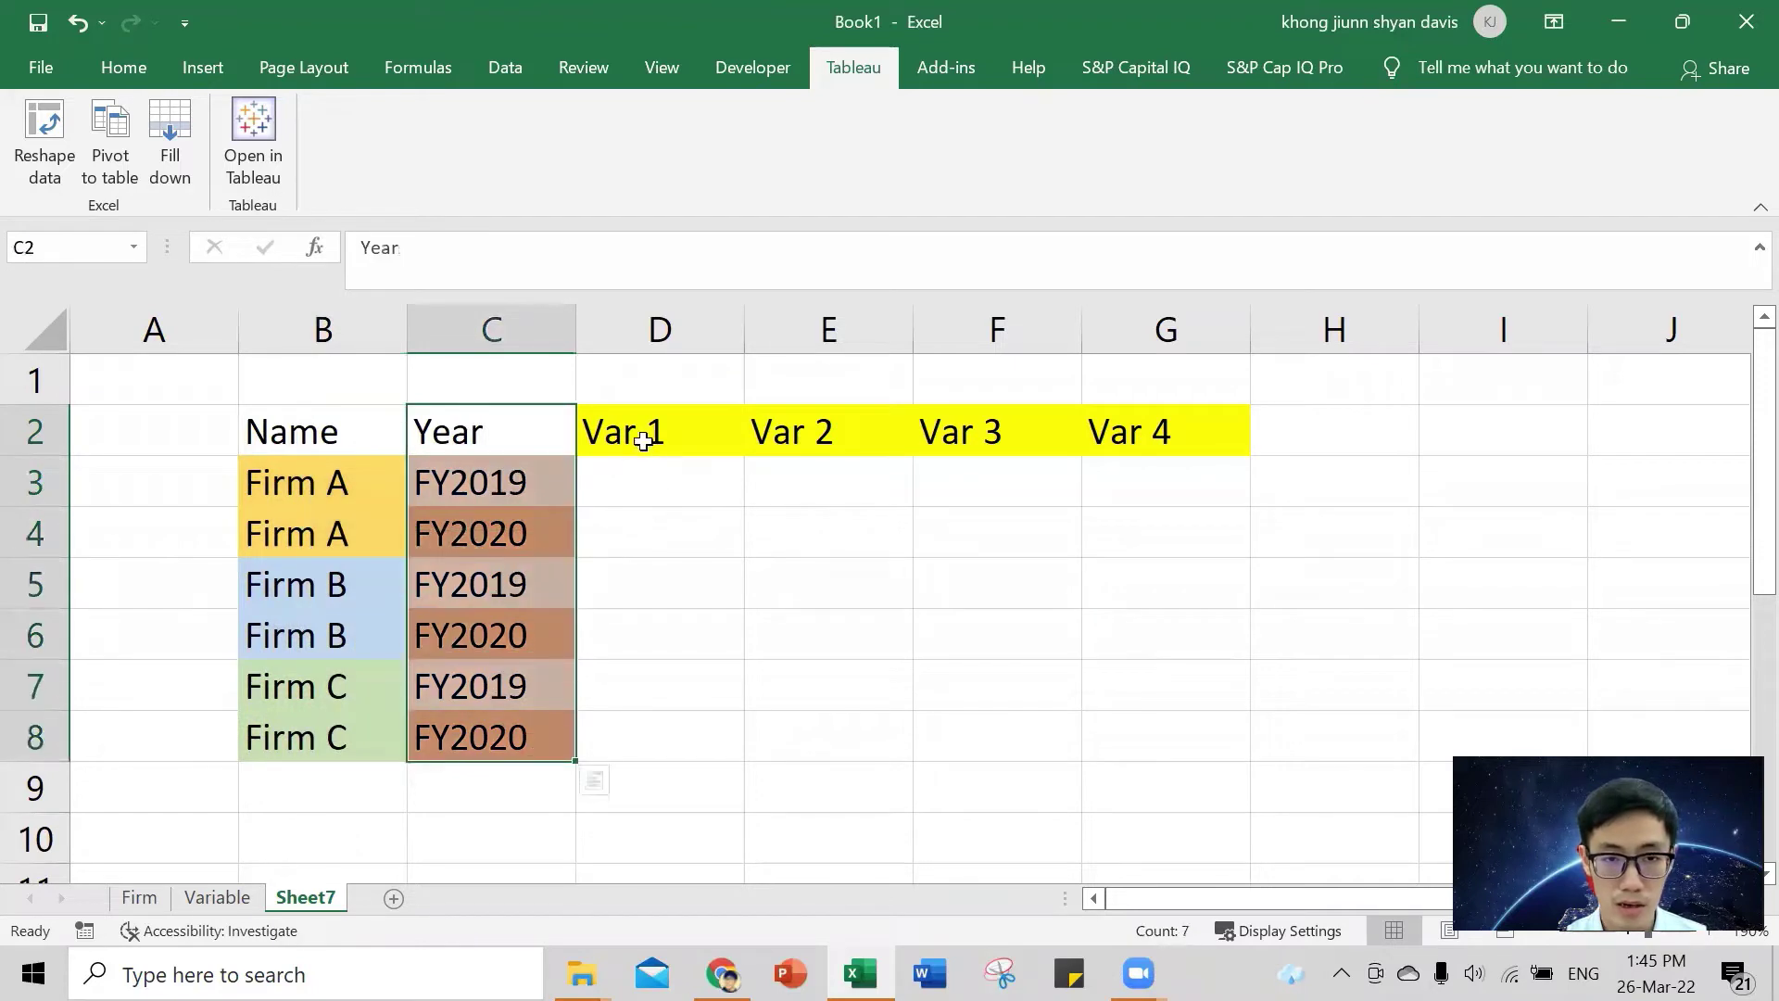
left_click_drag(644, 441, 1204, 431)
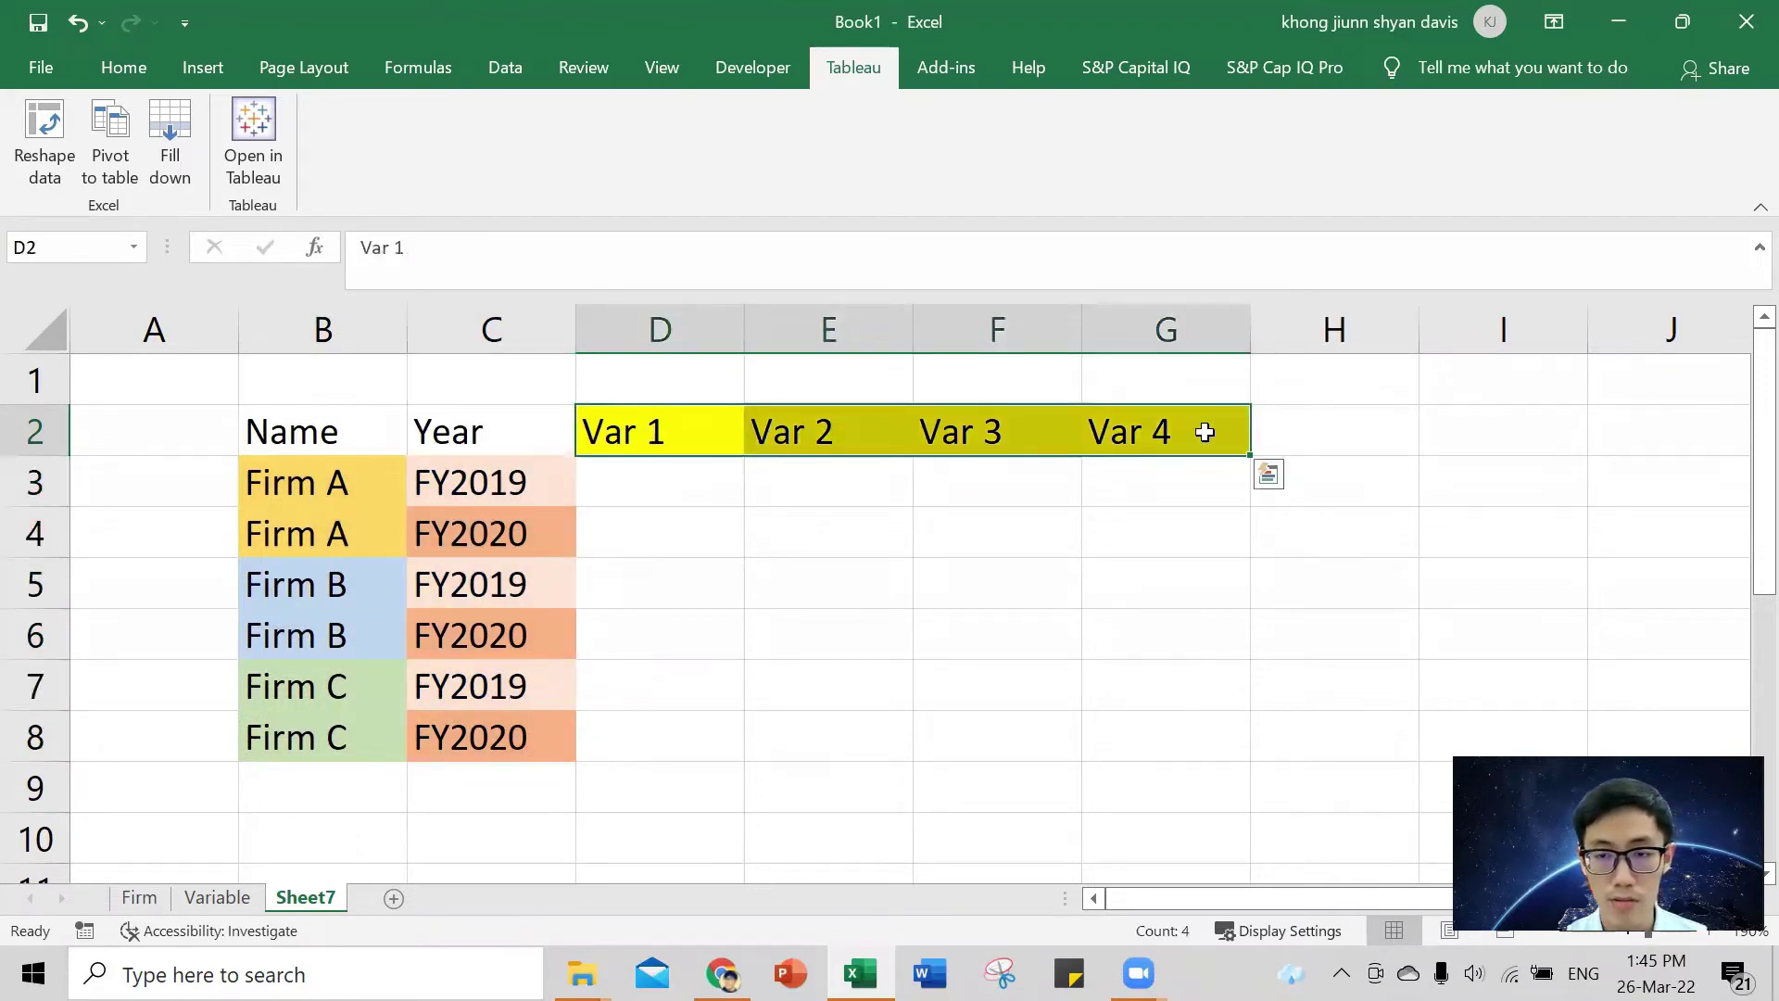
left_click(1466, 439)
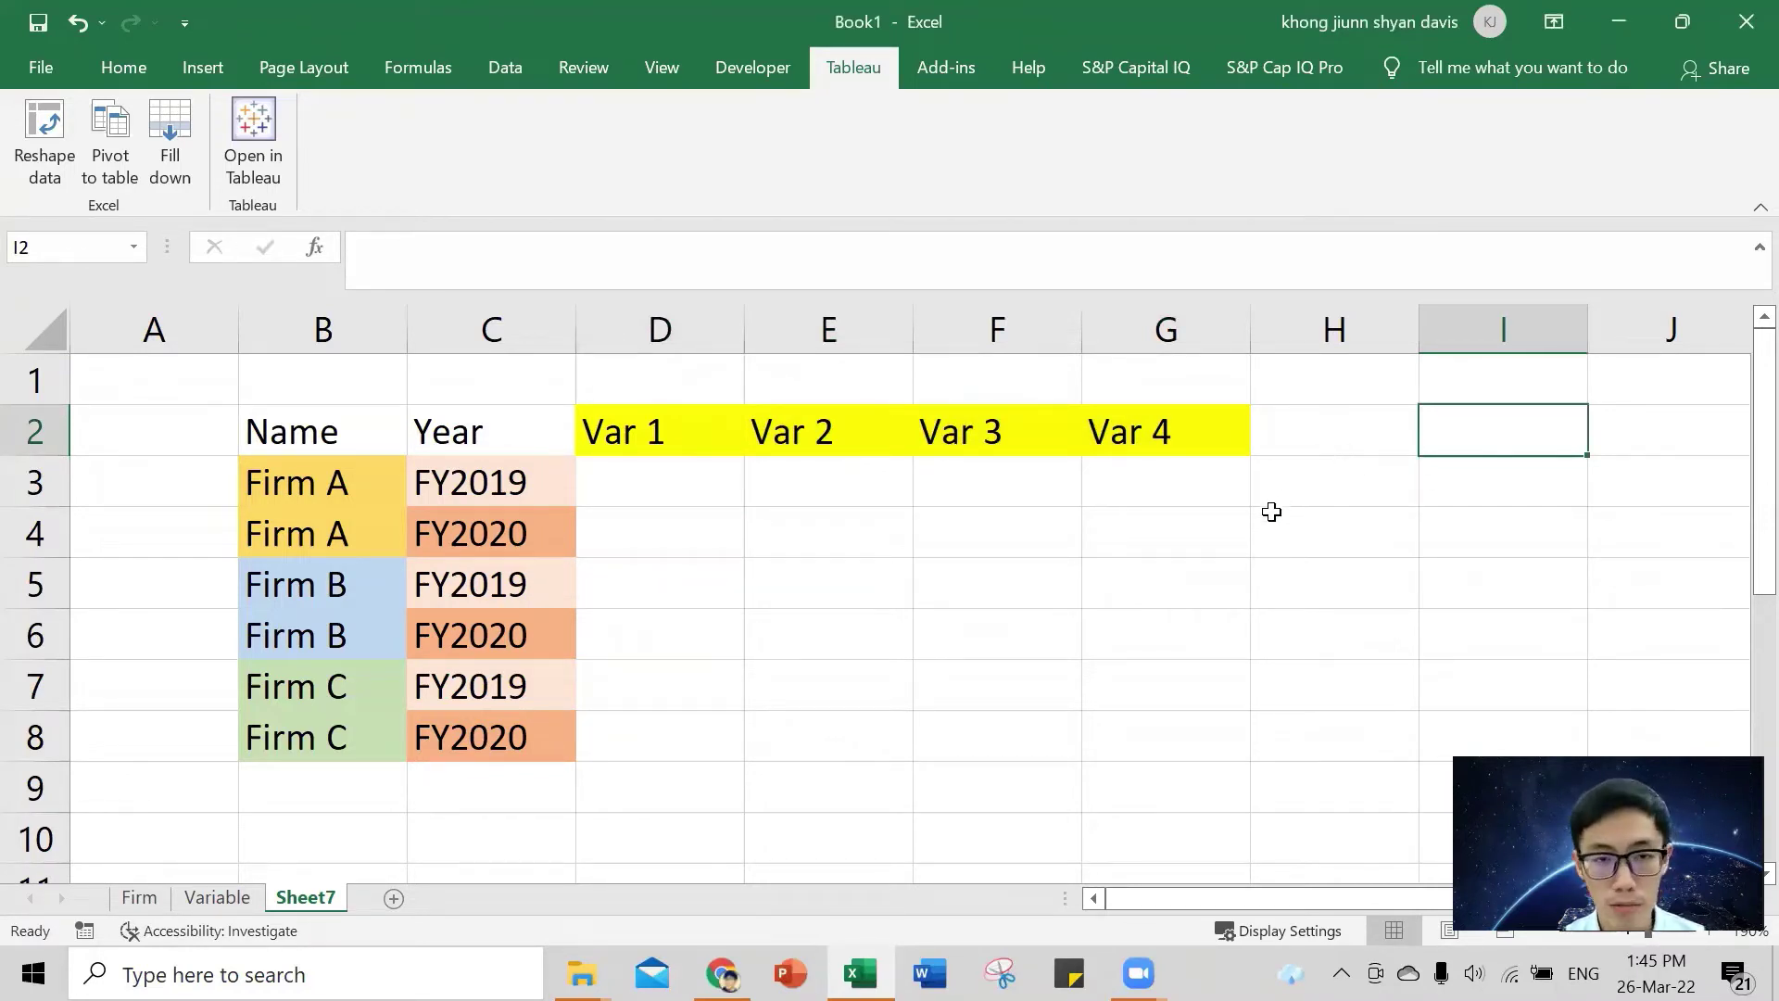
left_click_drag(352, 435, 1169, 742)
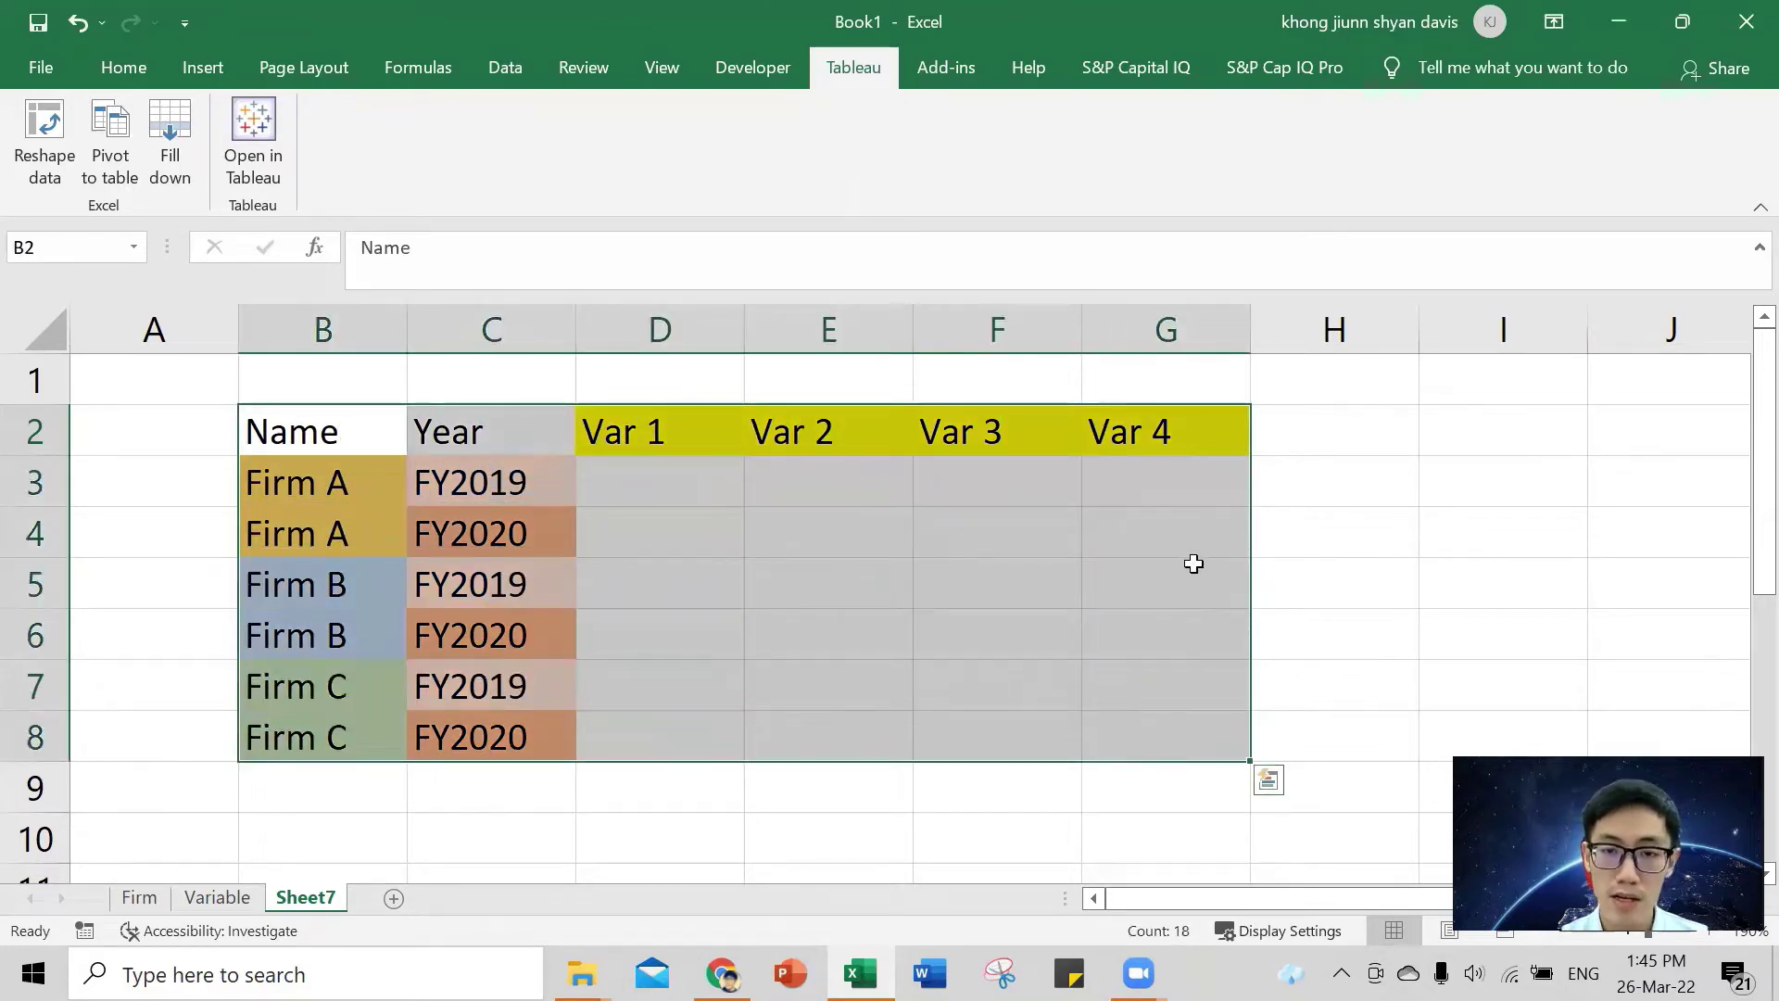
left_click(1178, 553)
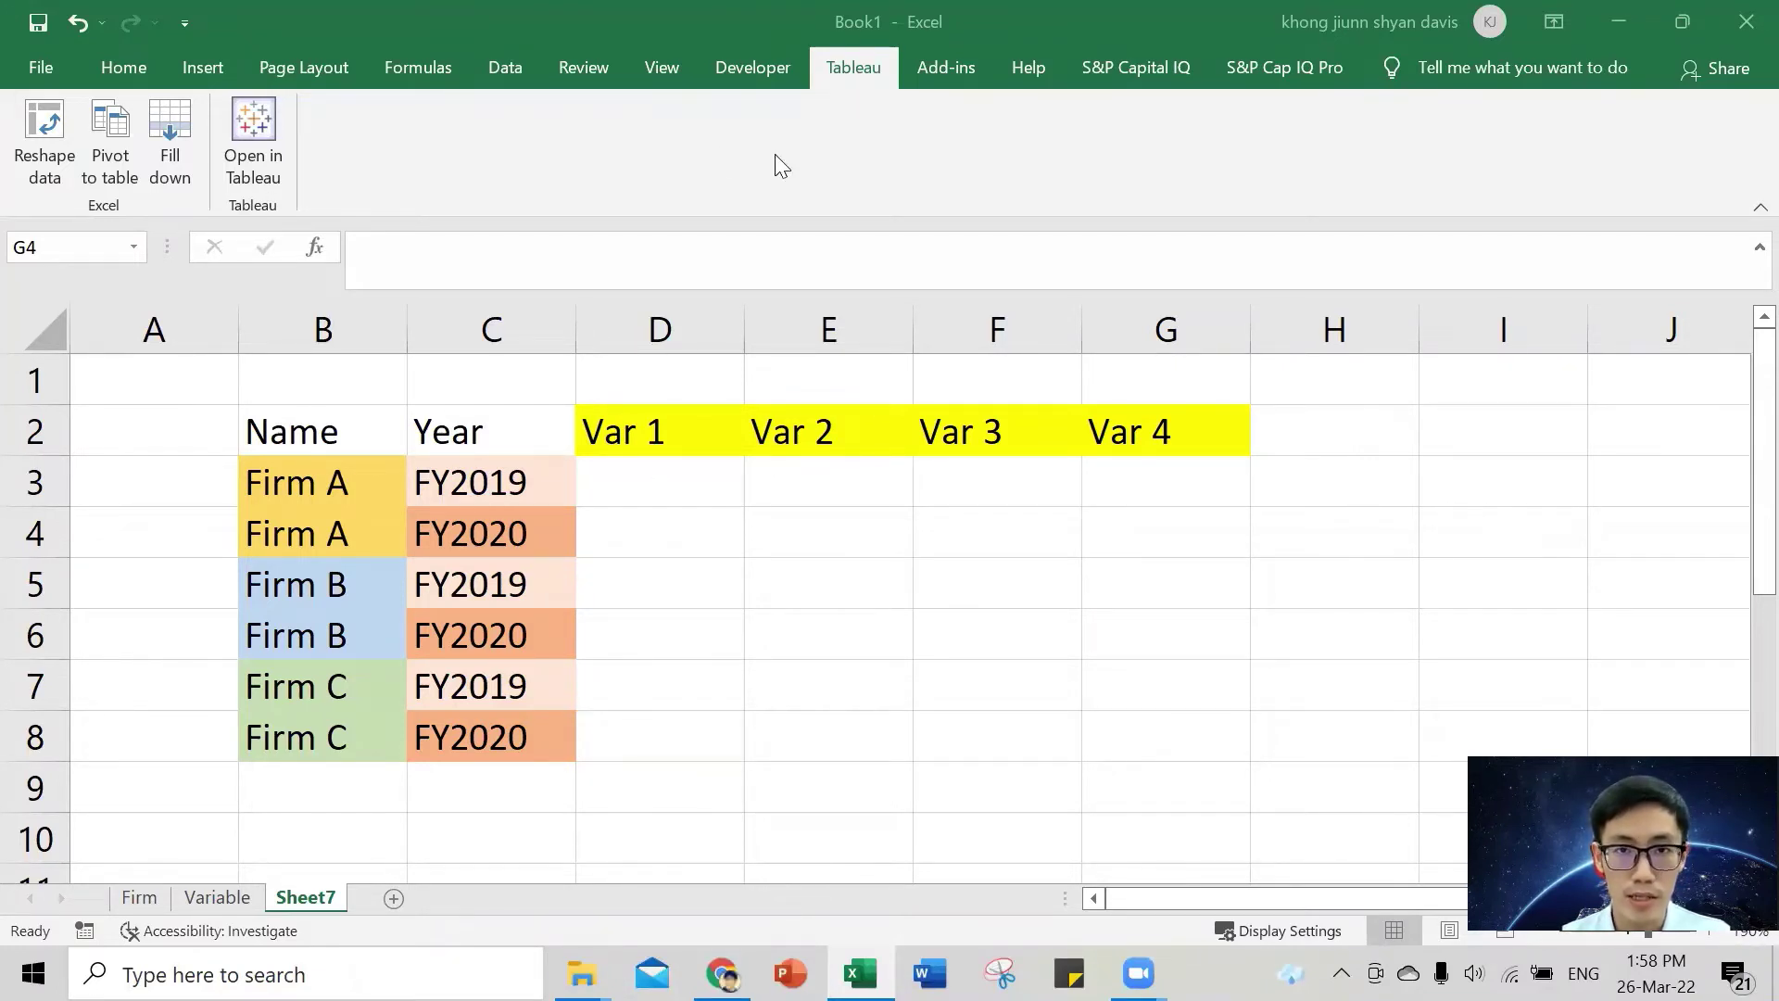
- In Chrome, search Google for 'tableau add in for excel' and scroll to the community results
left_click(723, 973)
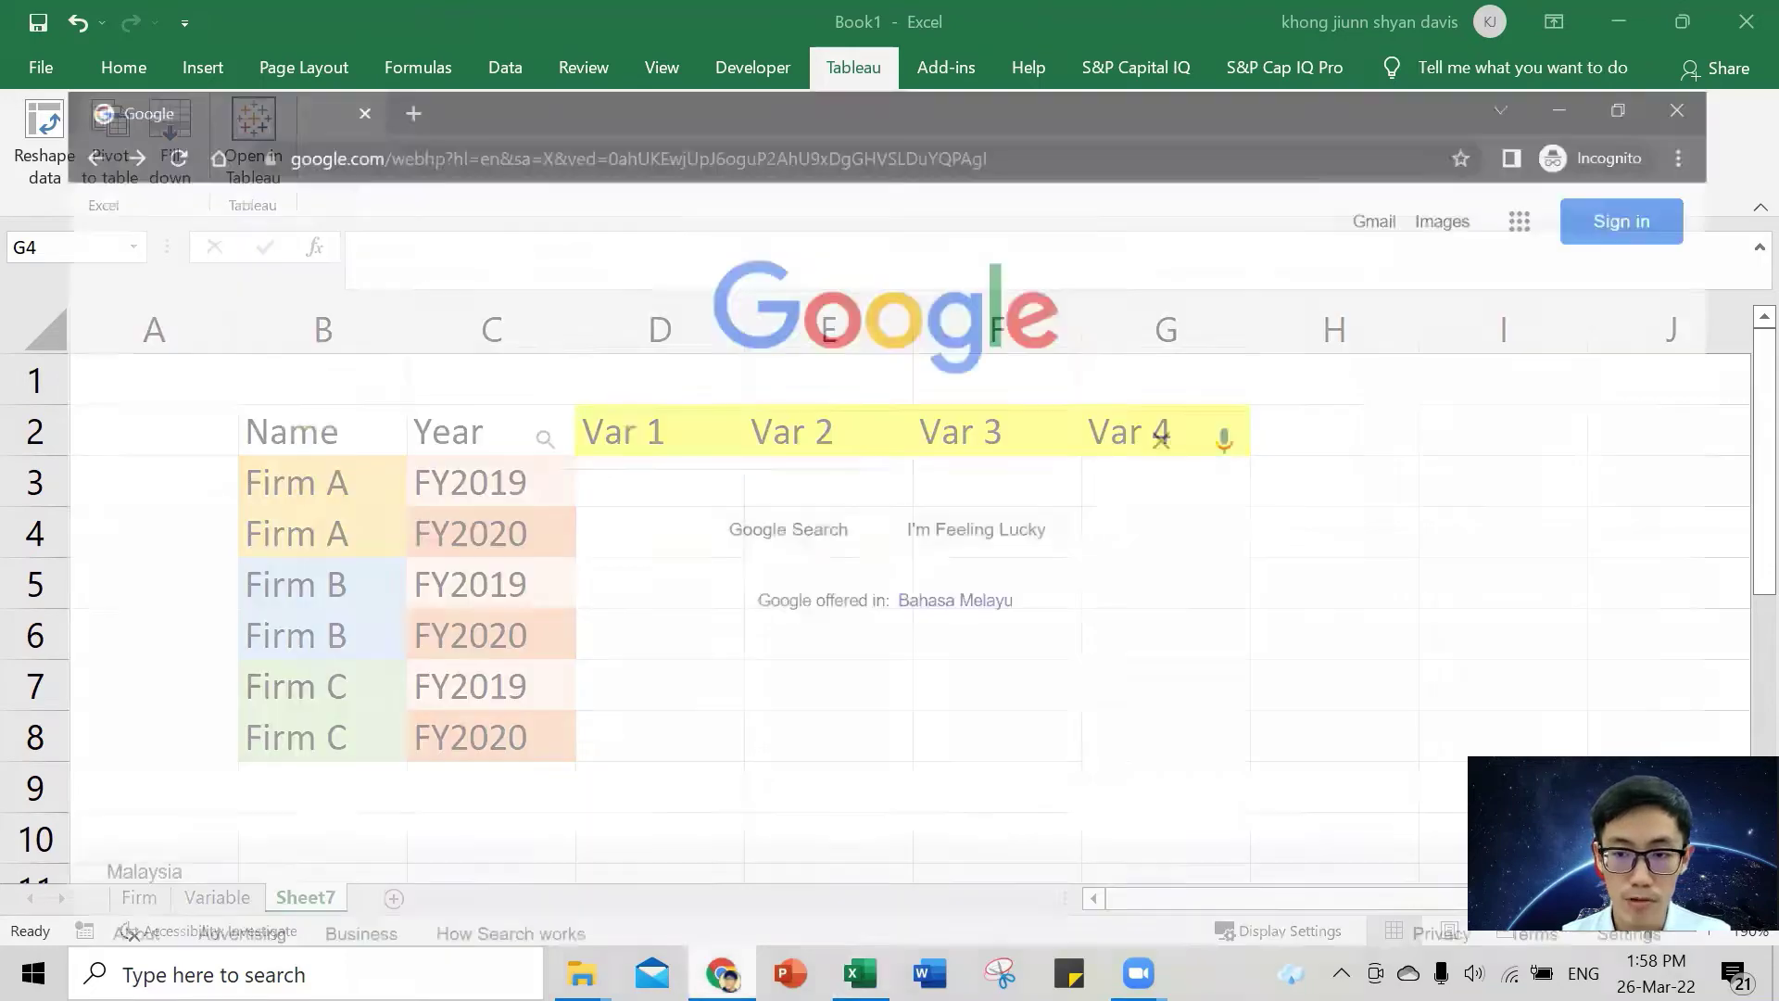
left_click(704, 371)
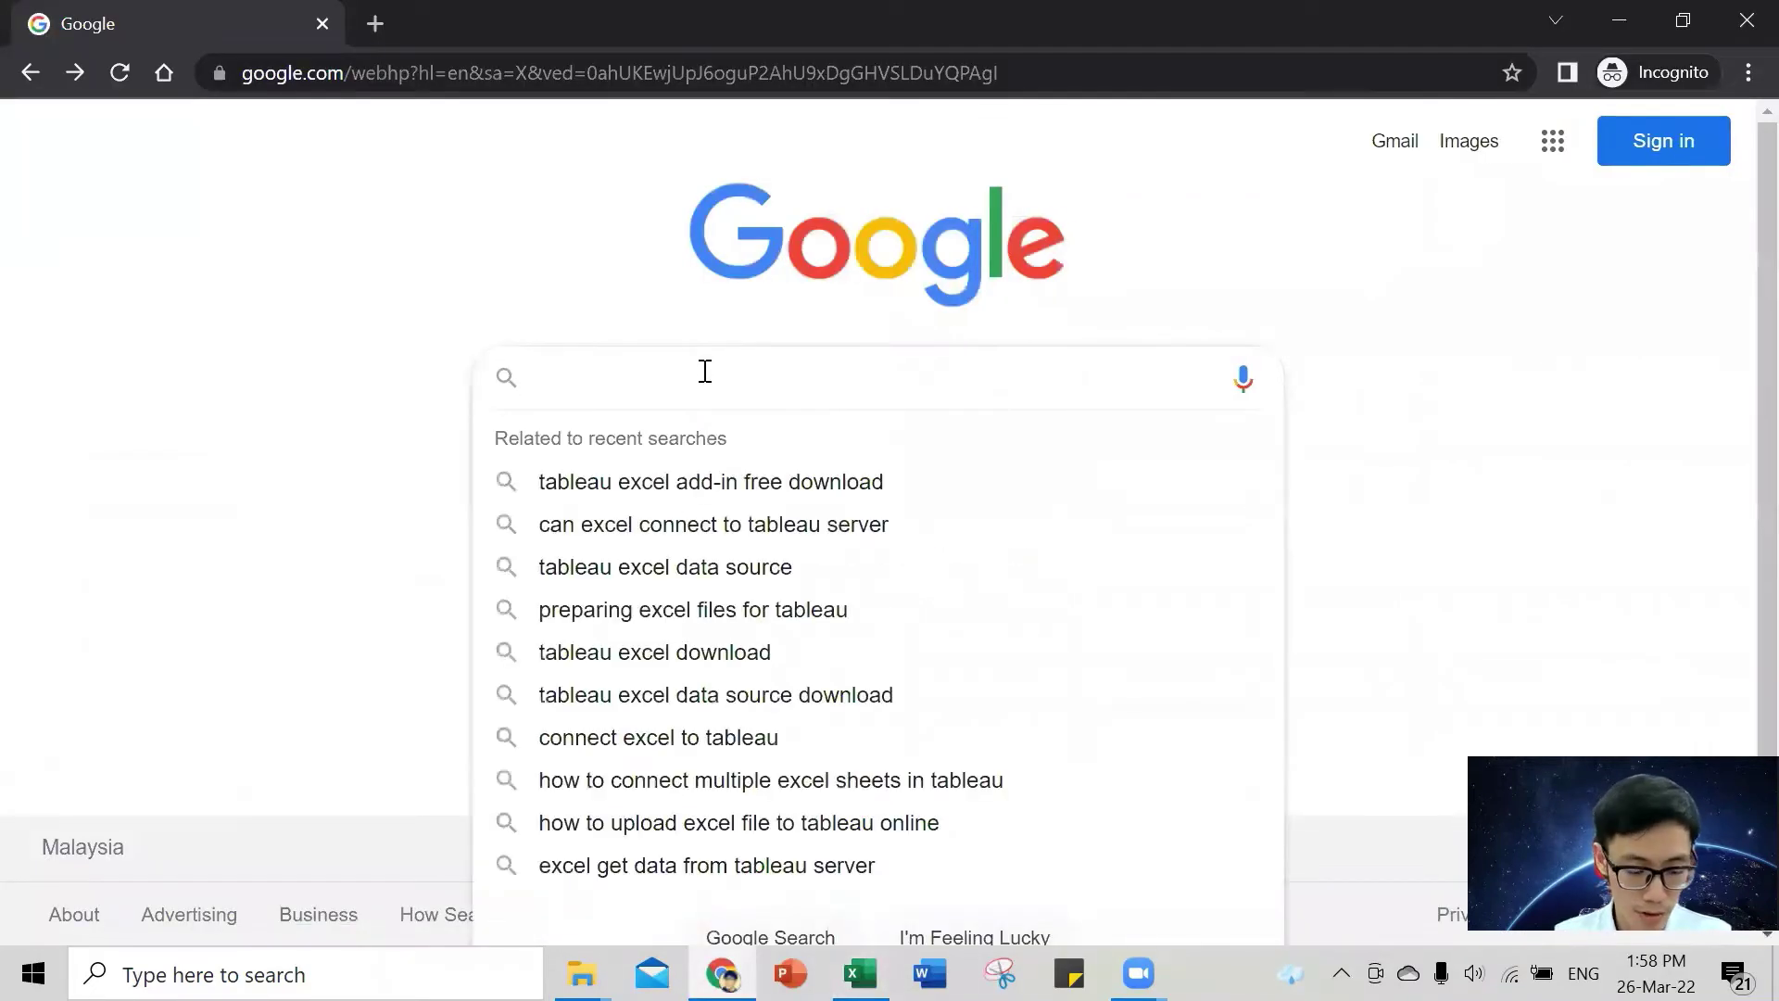
type("tableau e")
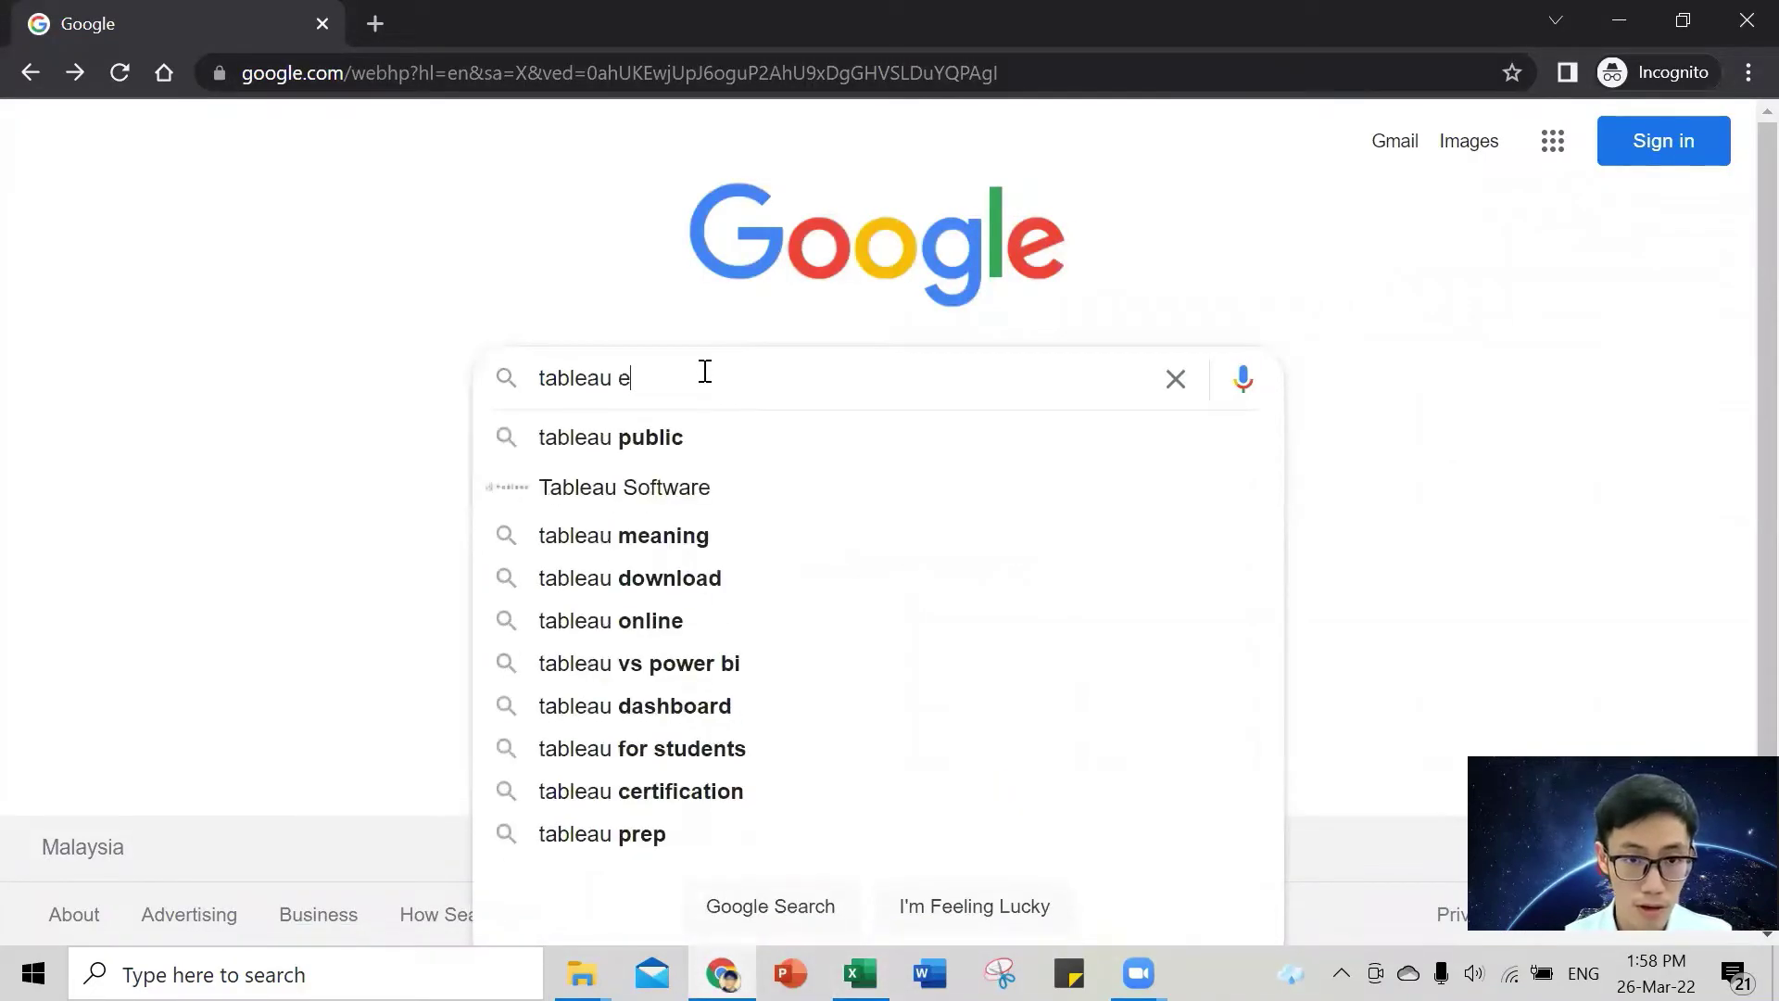
key("BackSpace")
type("add in ")
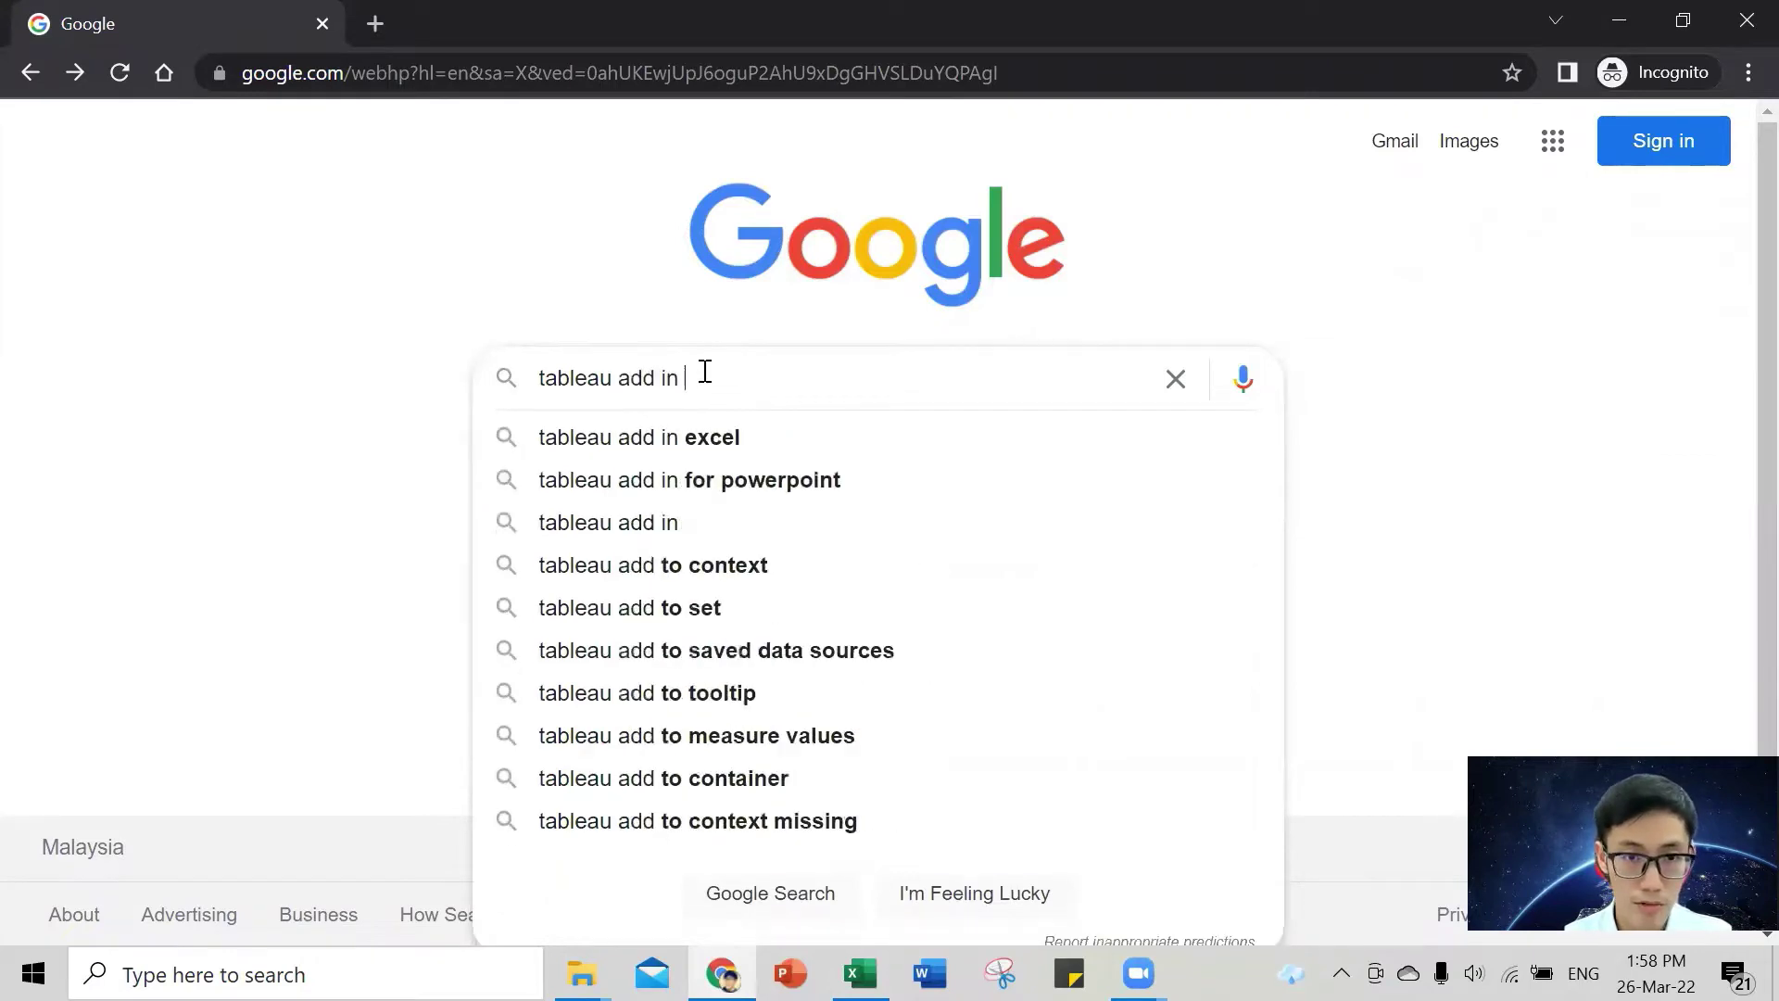
type("for excel")
key("Return")
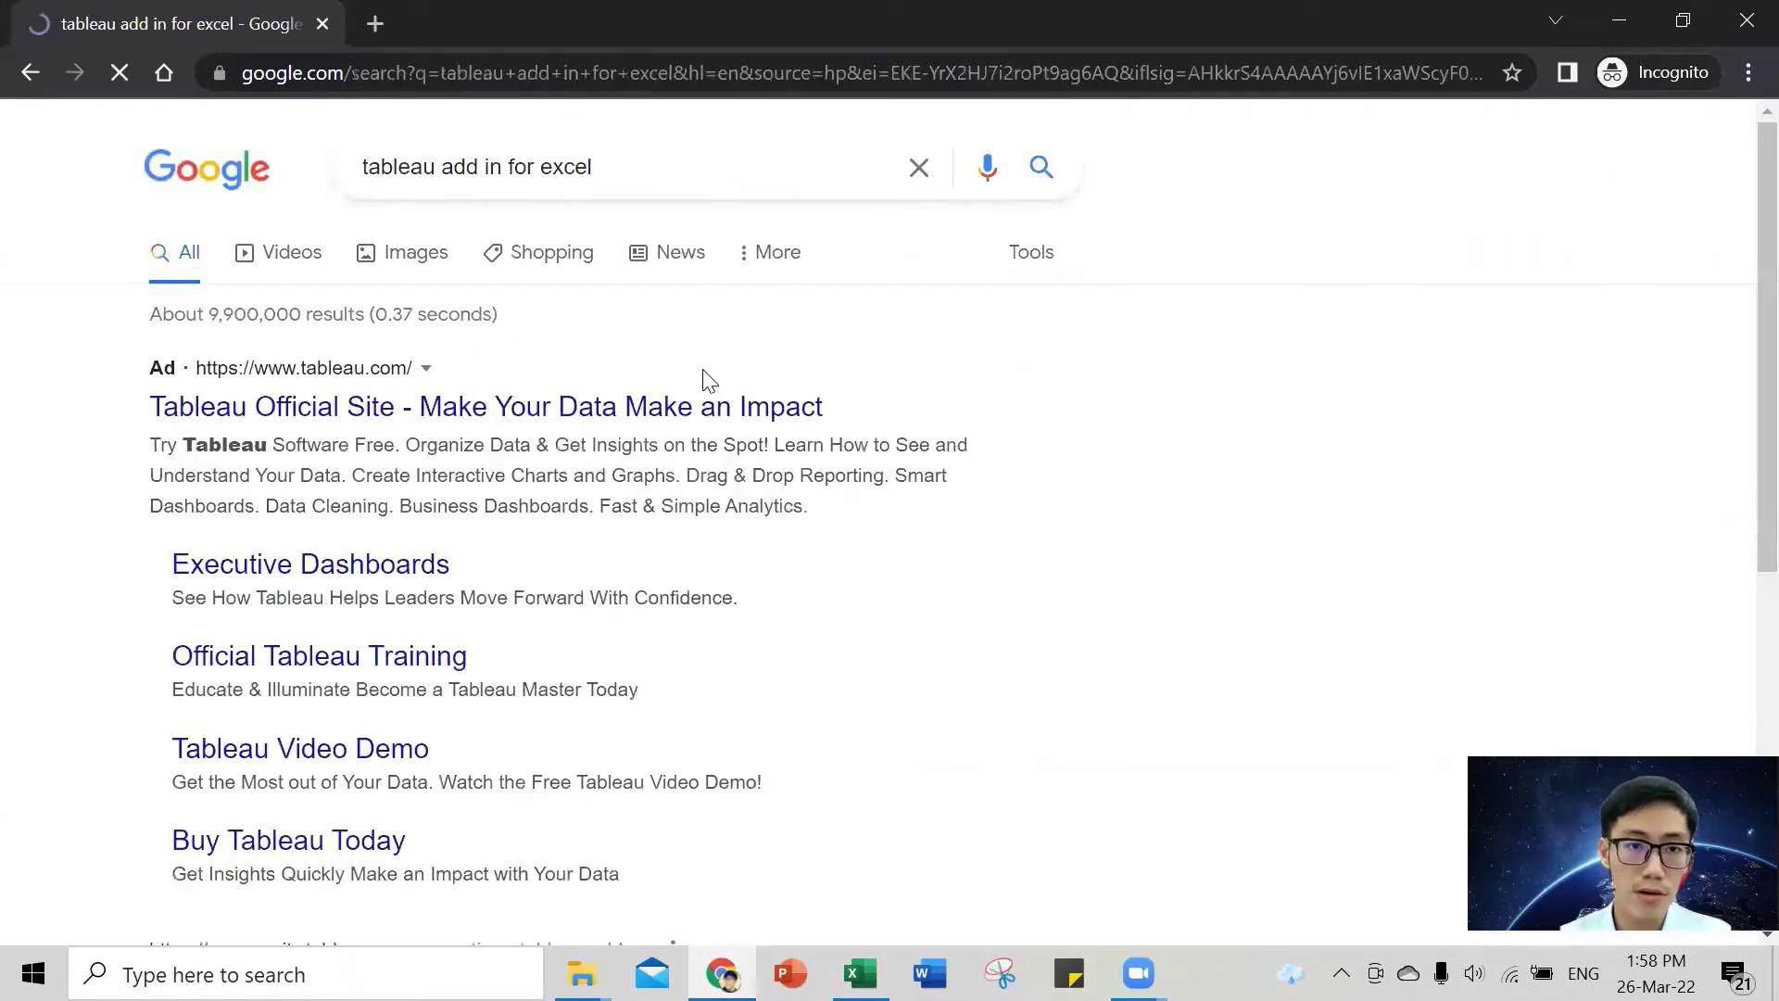
scroll(765, 357, "down", 6)
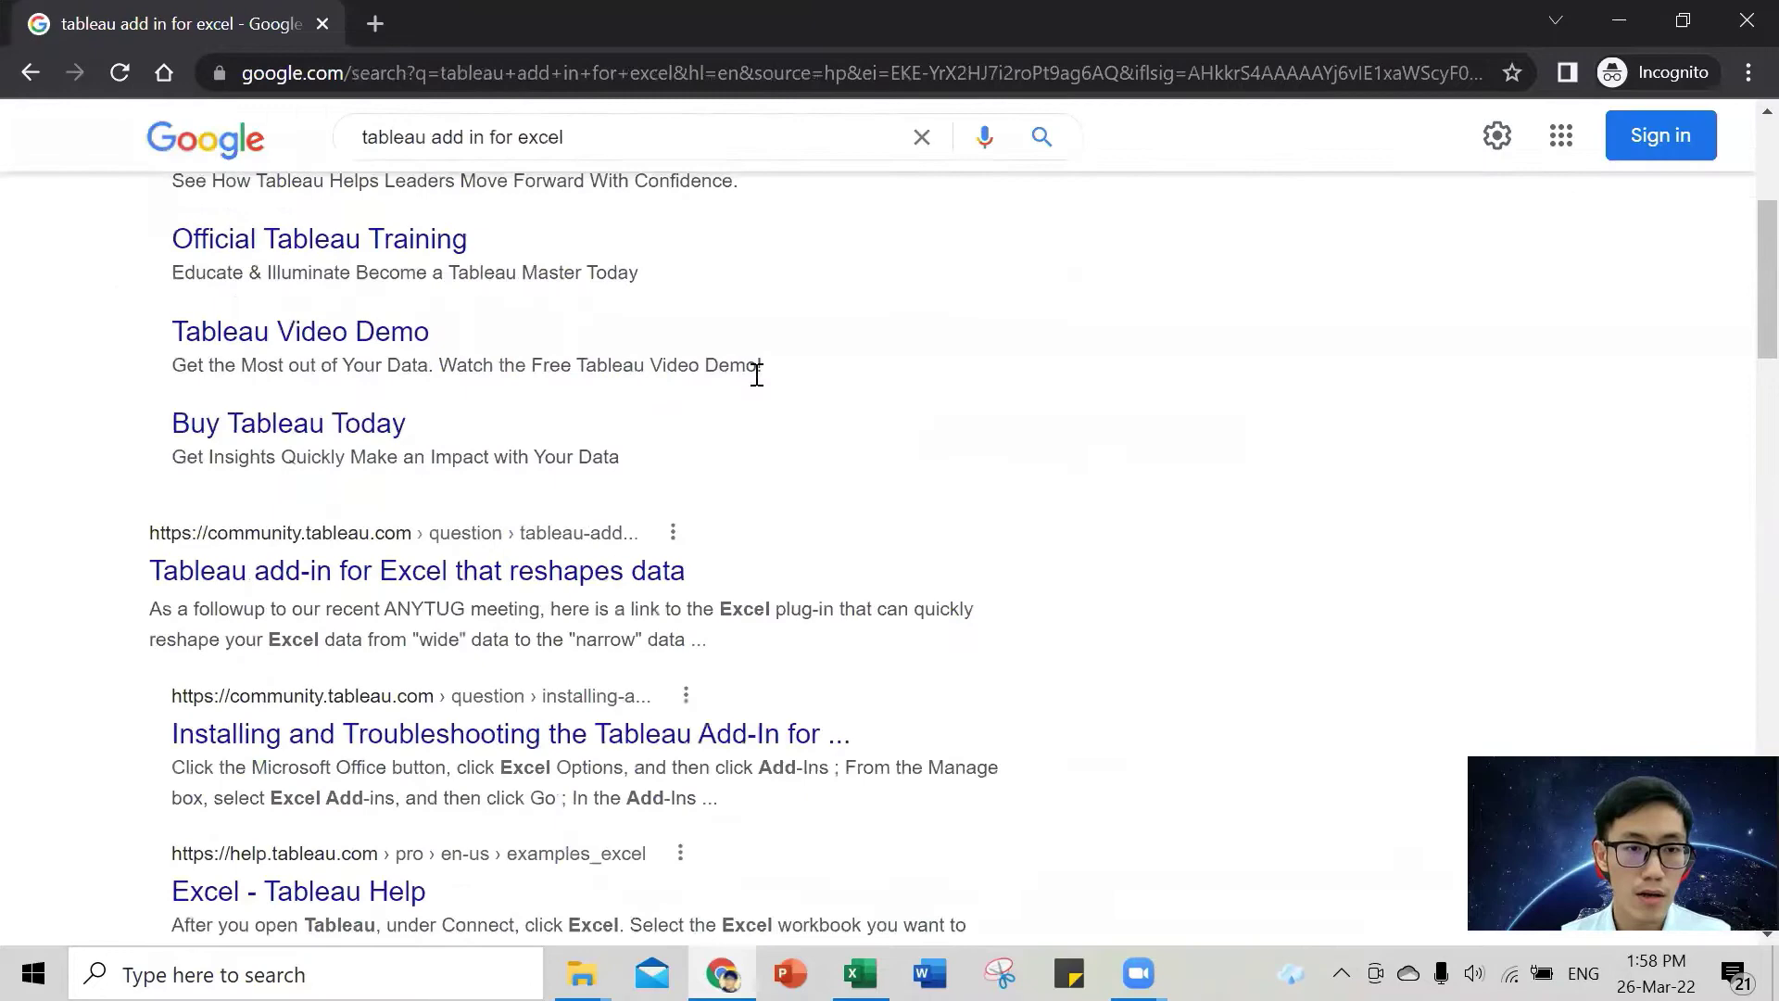
scroll(317, 373, "down", 1)
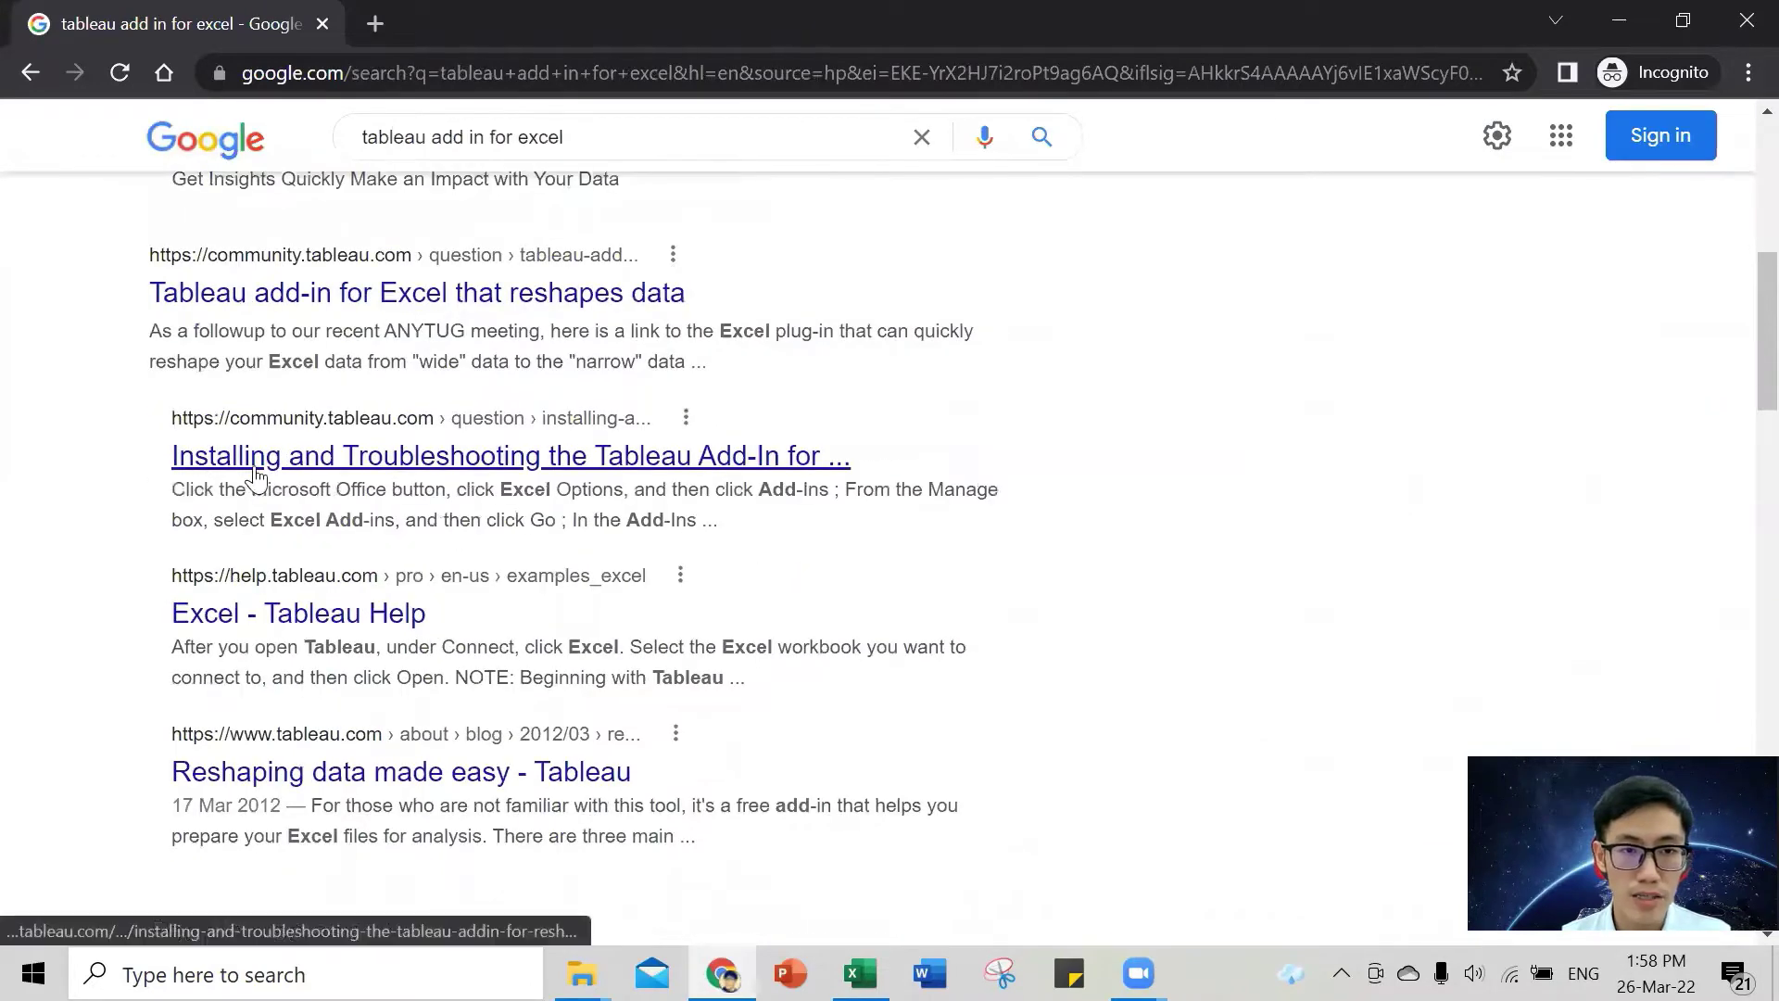
- Open the 'Installing and Troubleshooting the Tableau Add-In' article and scroll to the tableau_data_tool.zip attachment
left_click(720, 468)
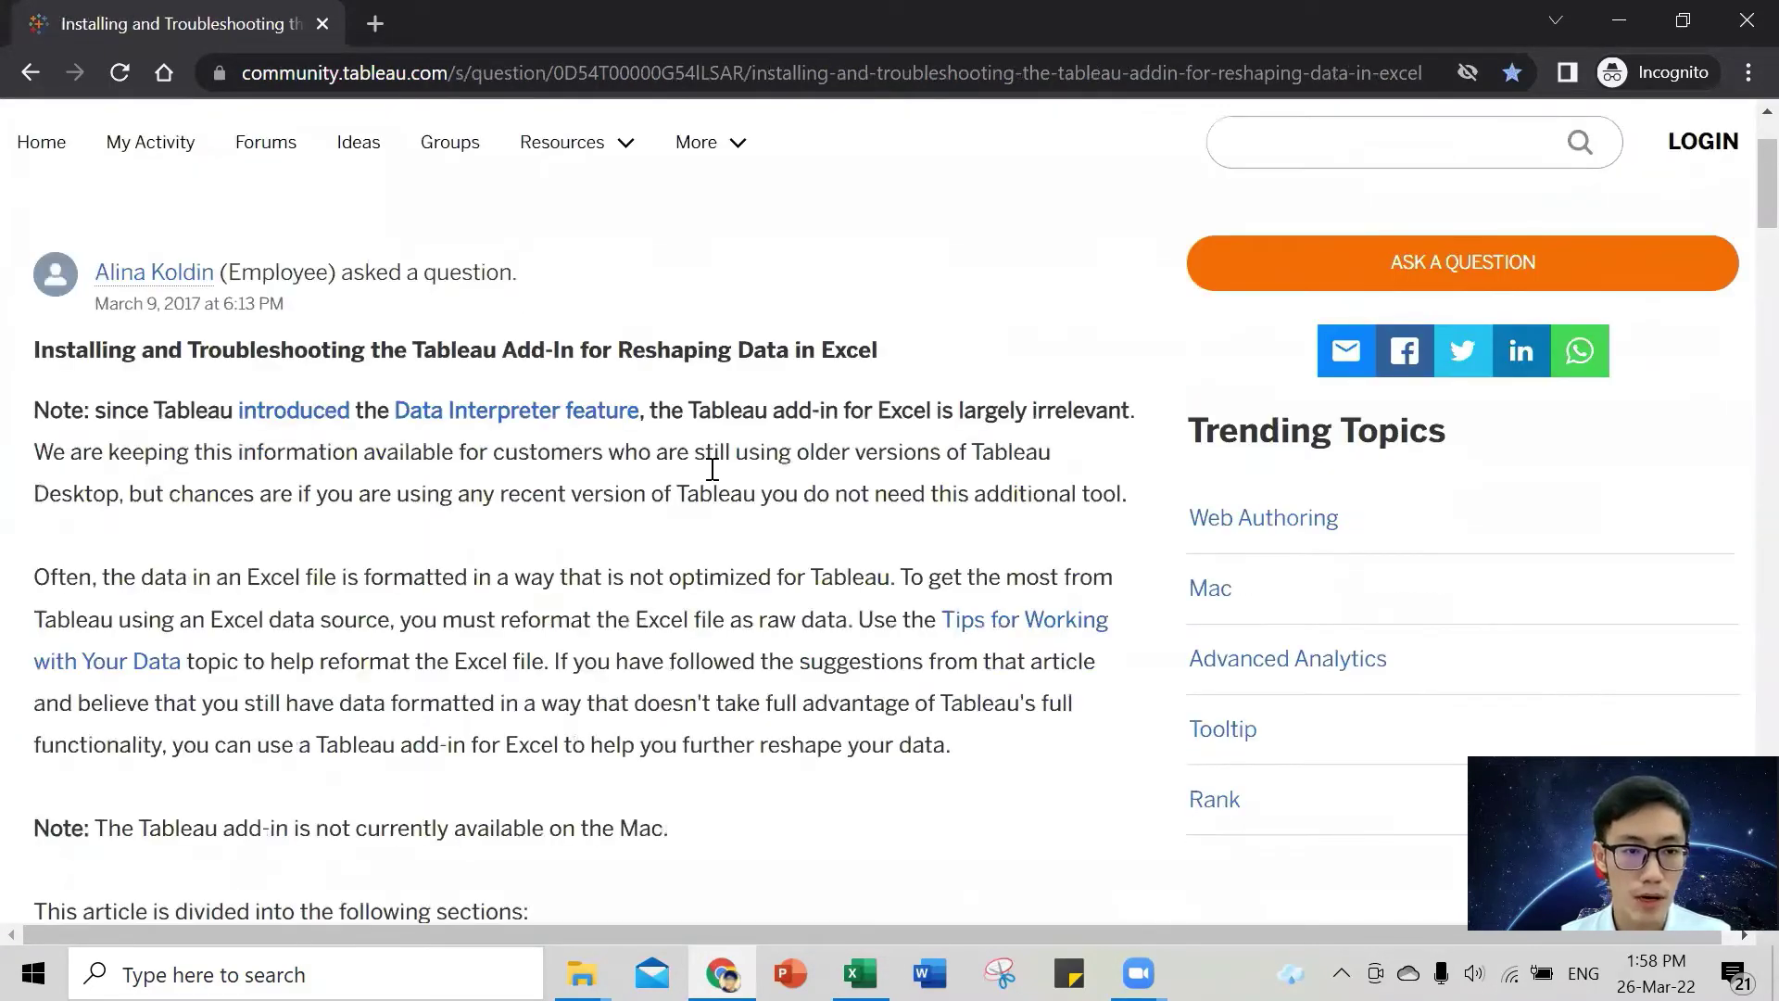
scroll(713, 469, "down", 10)
scroll(711, 469, "down", 10)
scroll(120, 548, "up", 2)
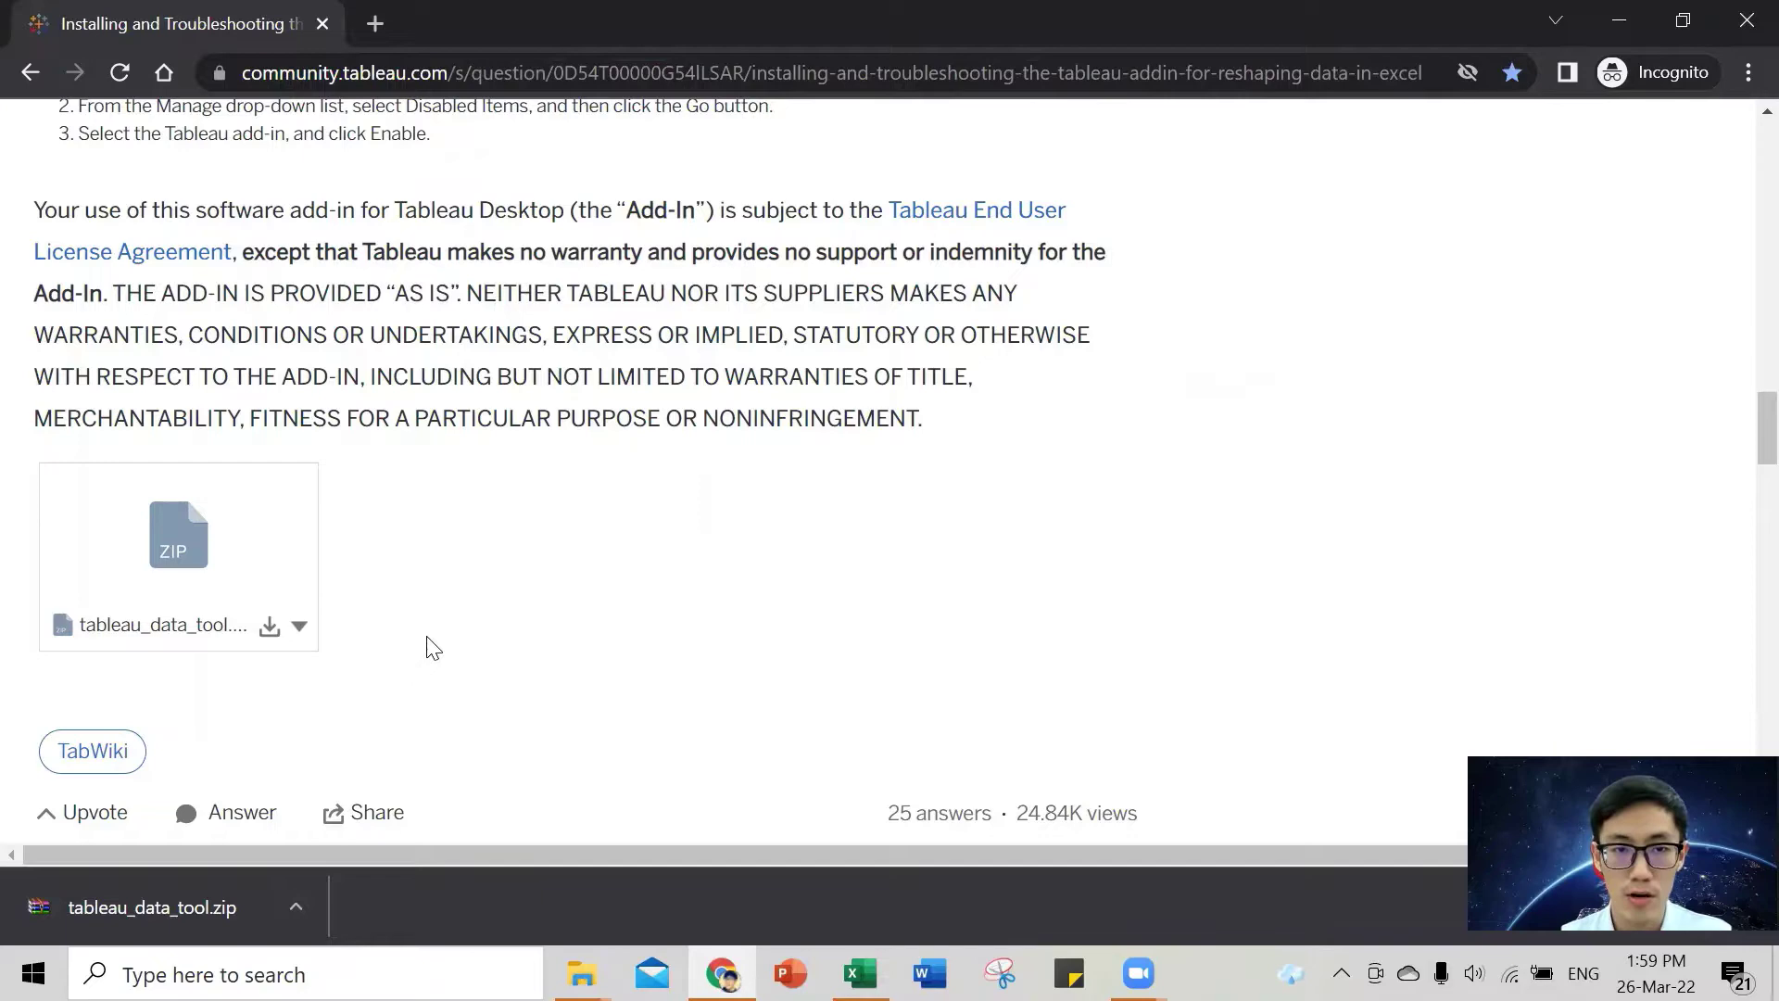
key("alt+Tab")
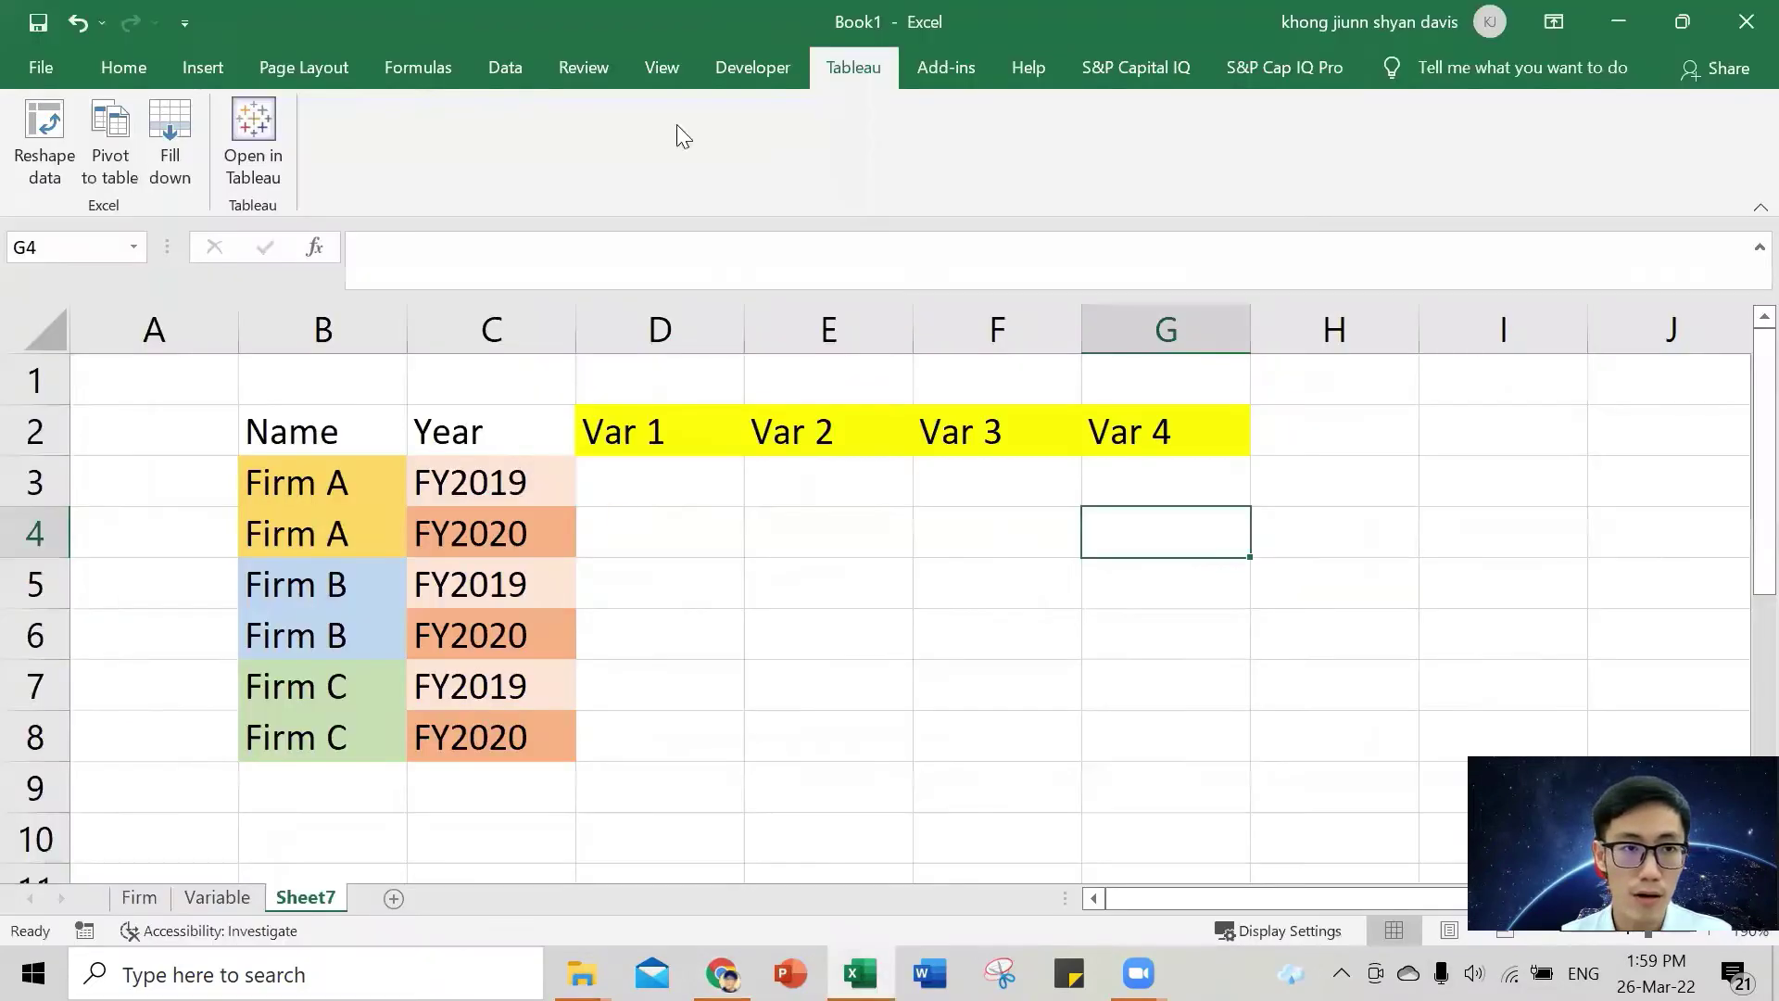
left_click(50, 70)
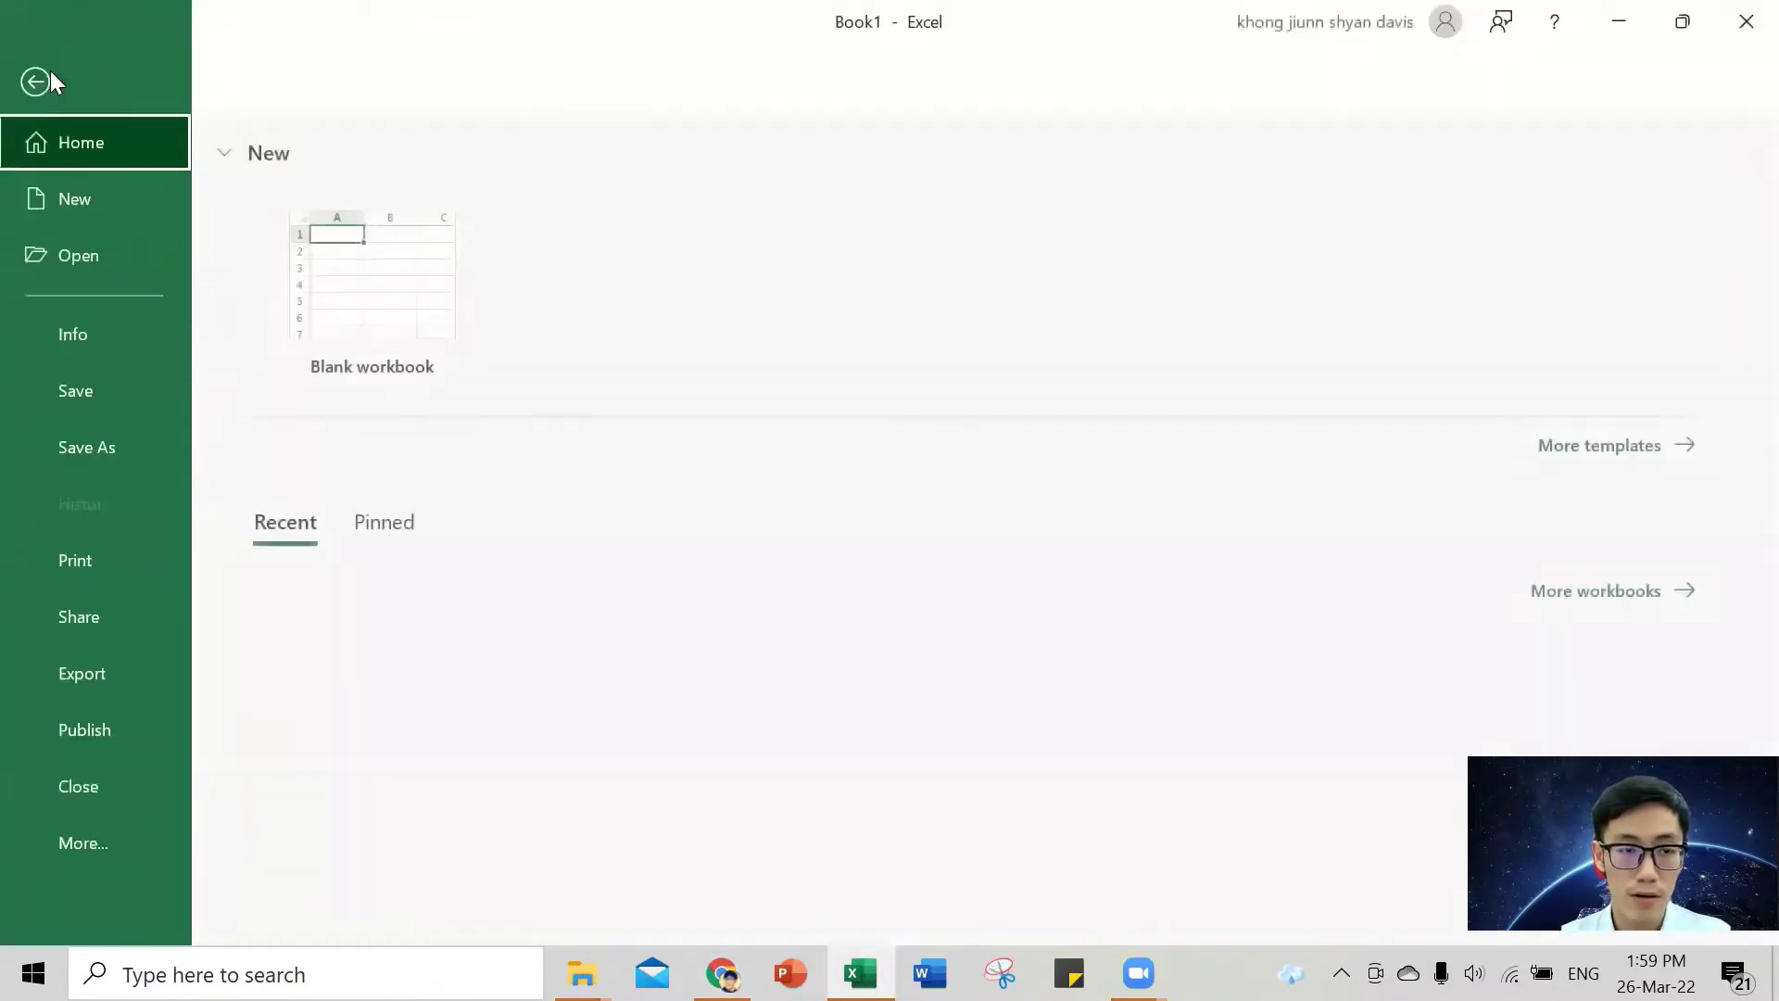
left_click(129, 841)
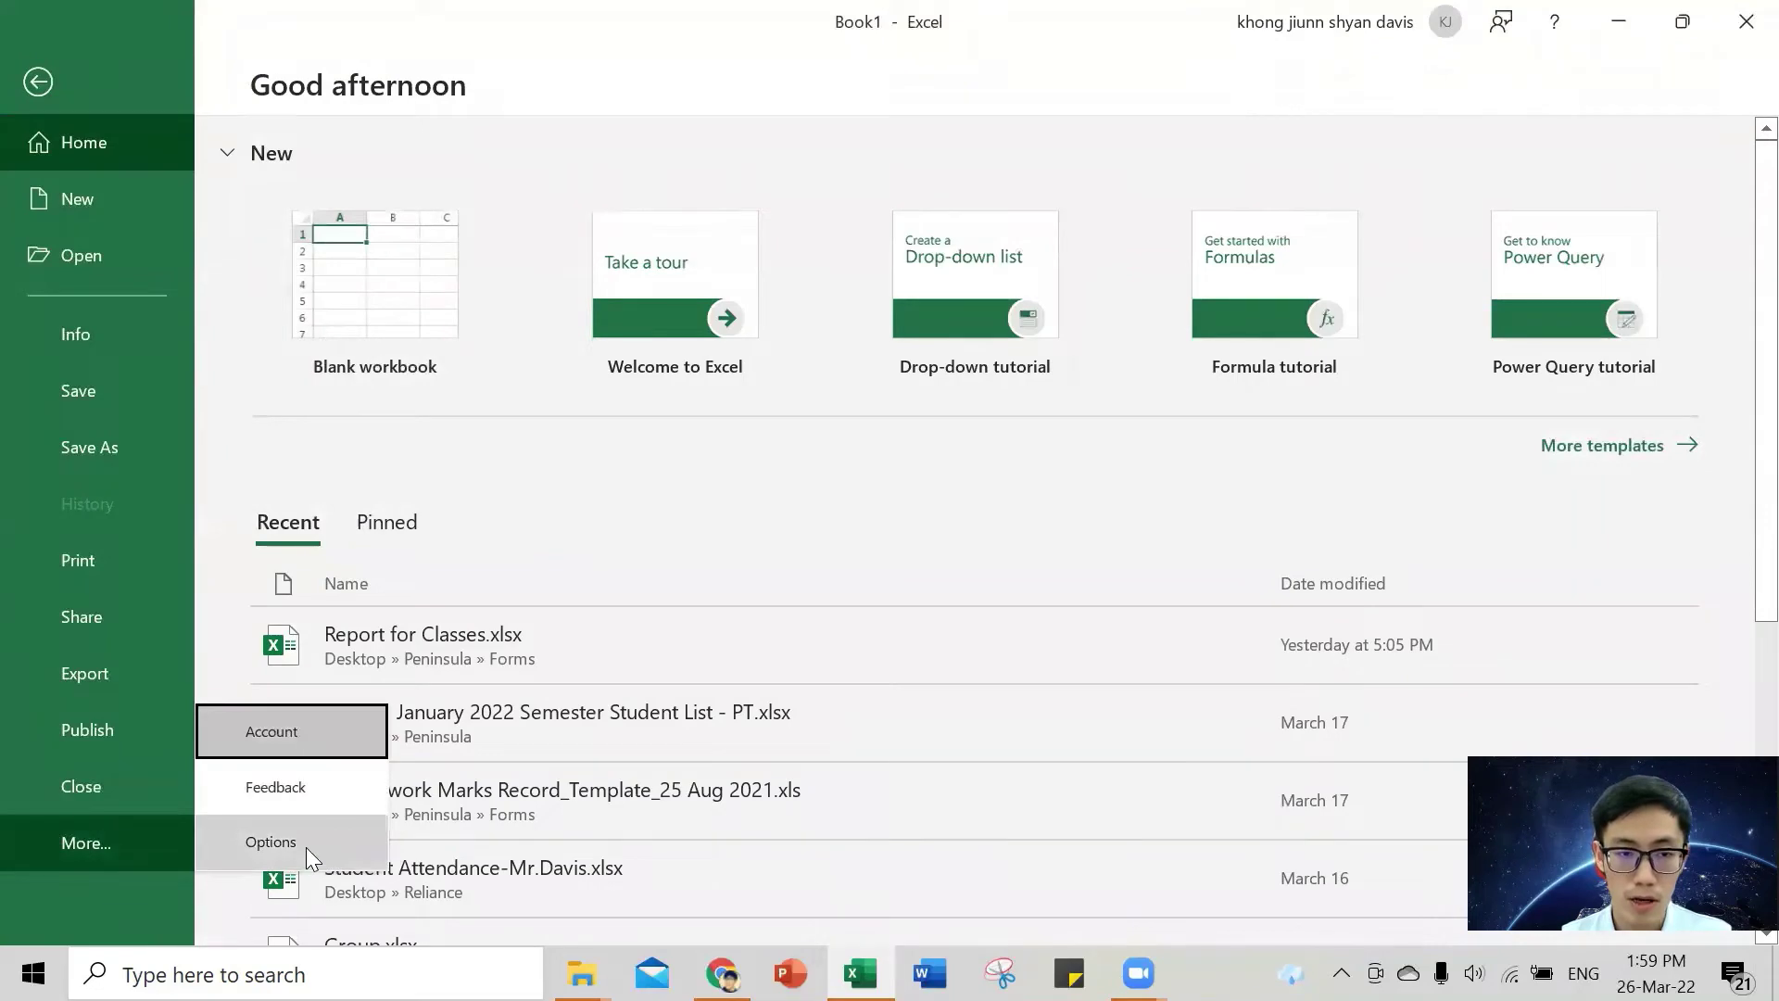
left_click(306, 846)
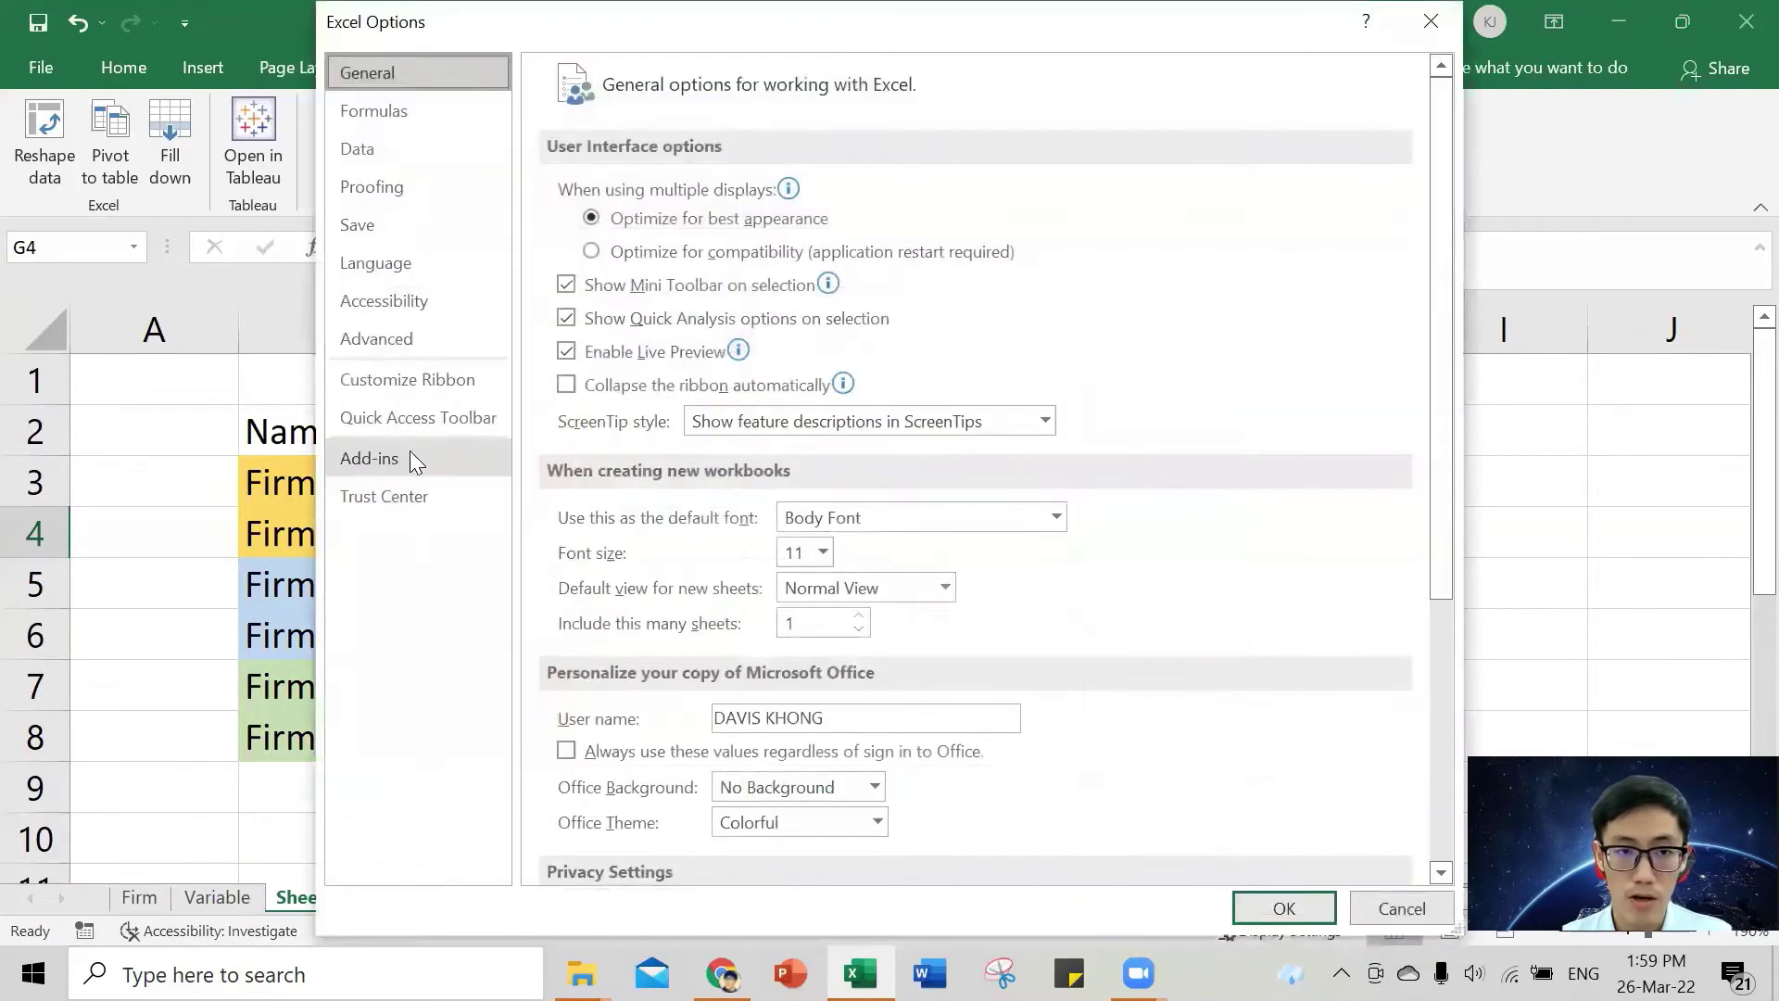
left_click(411, 458)
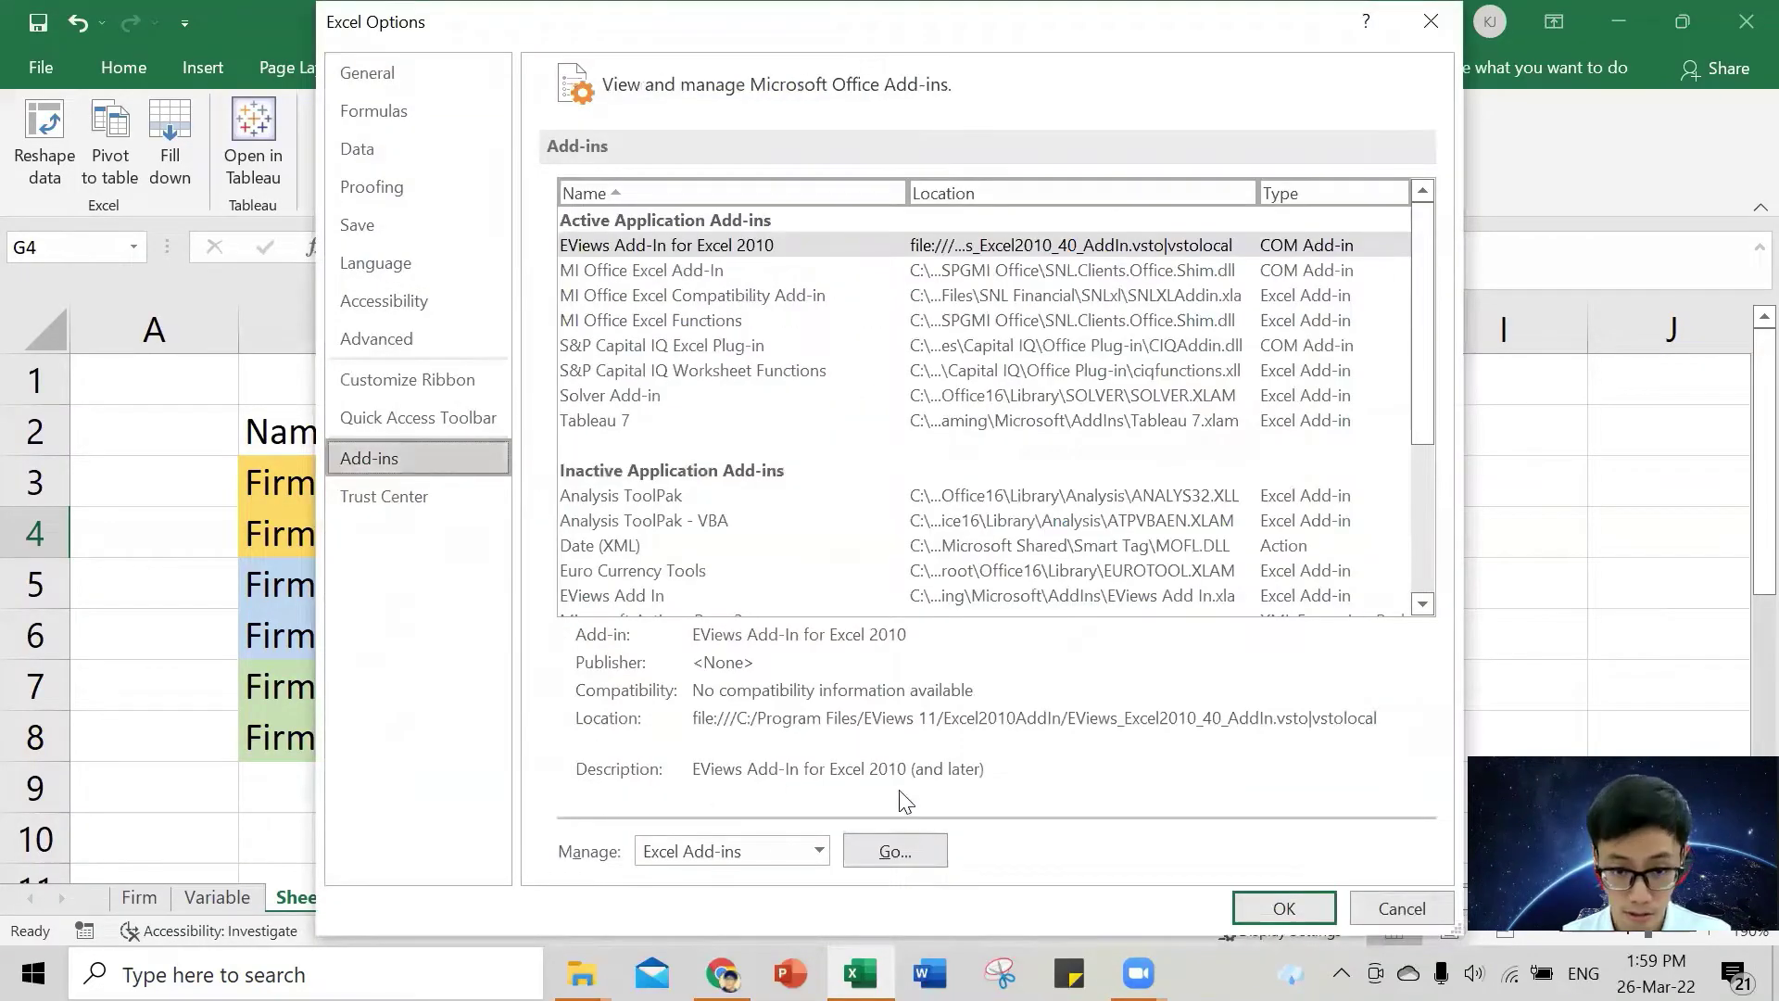
left_click(914, 856)
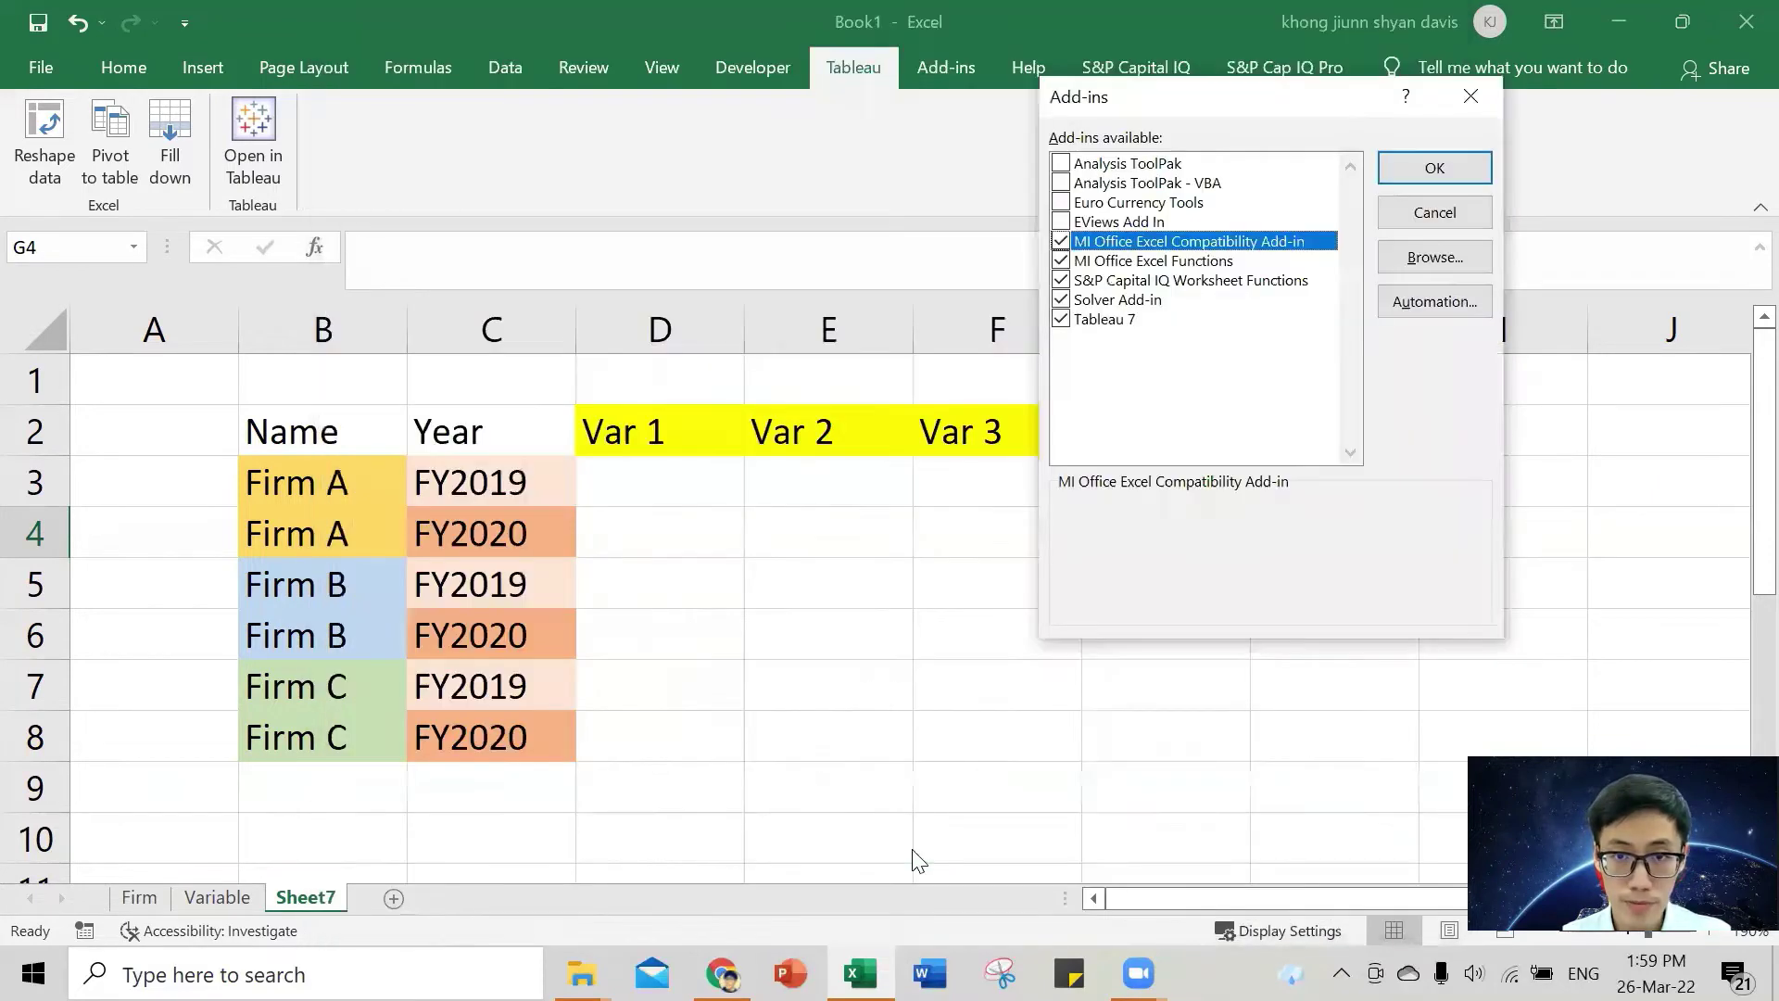
left_click(1099, 321)
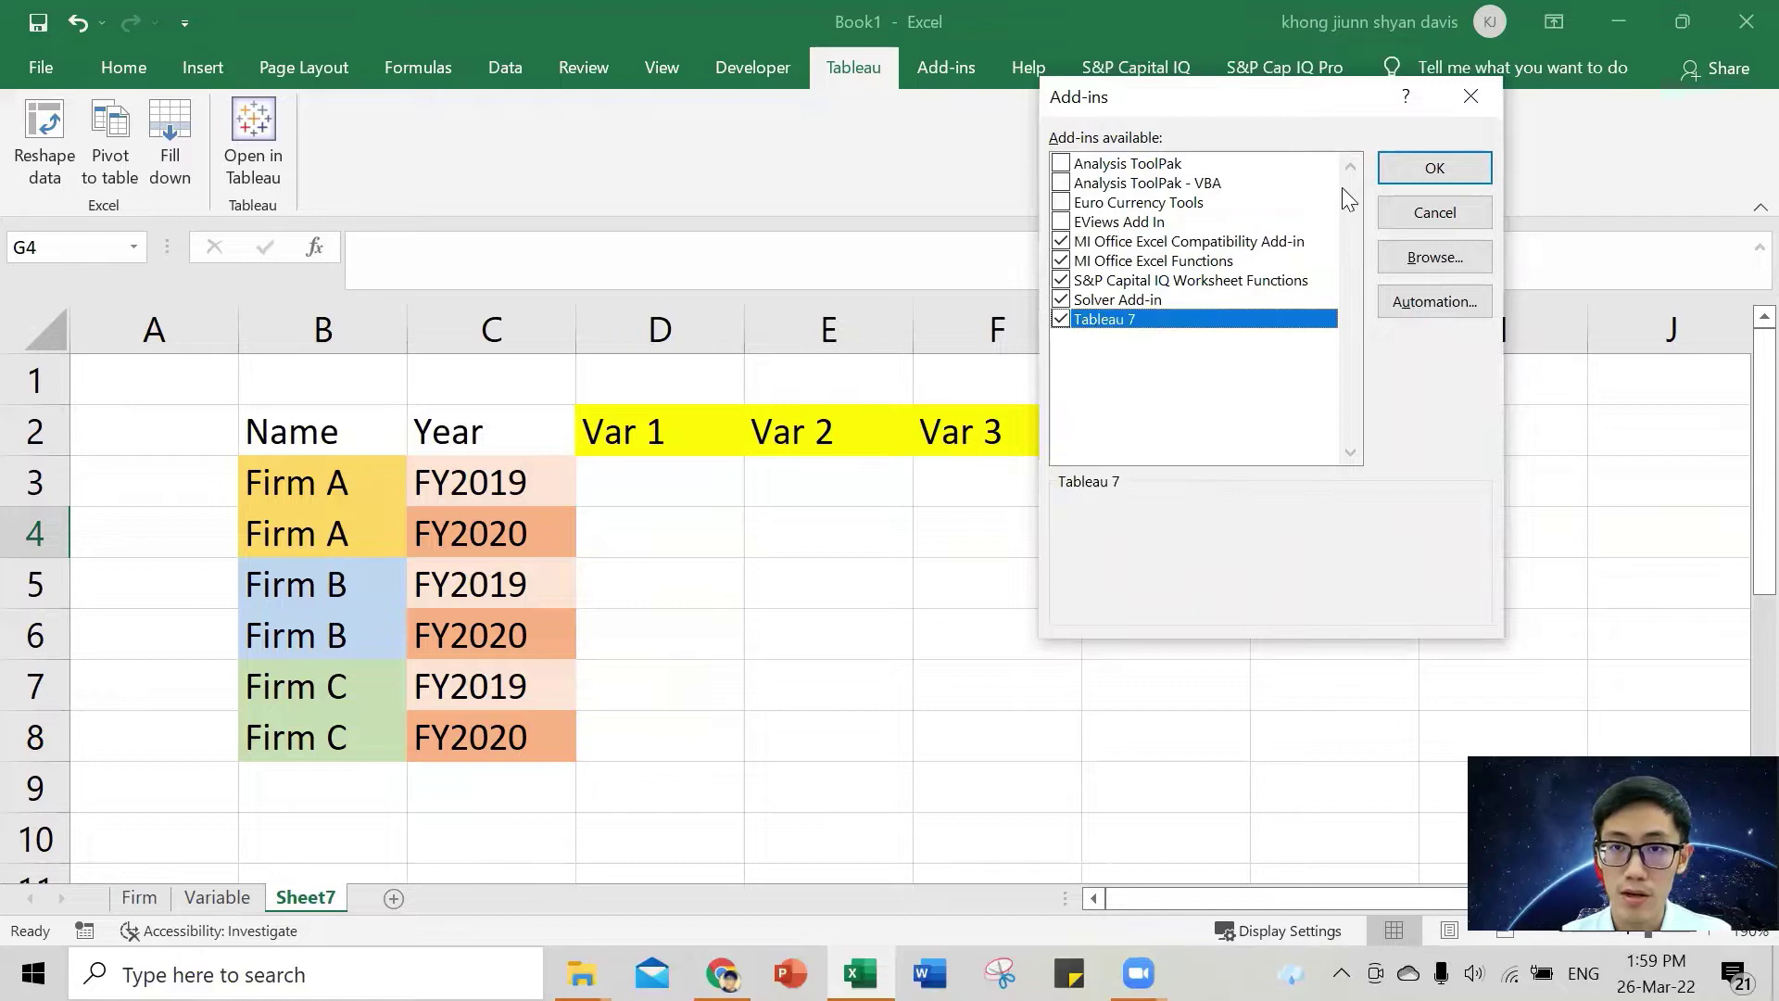
left_click(1475, 165)
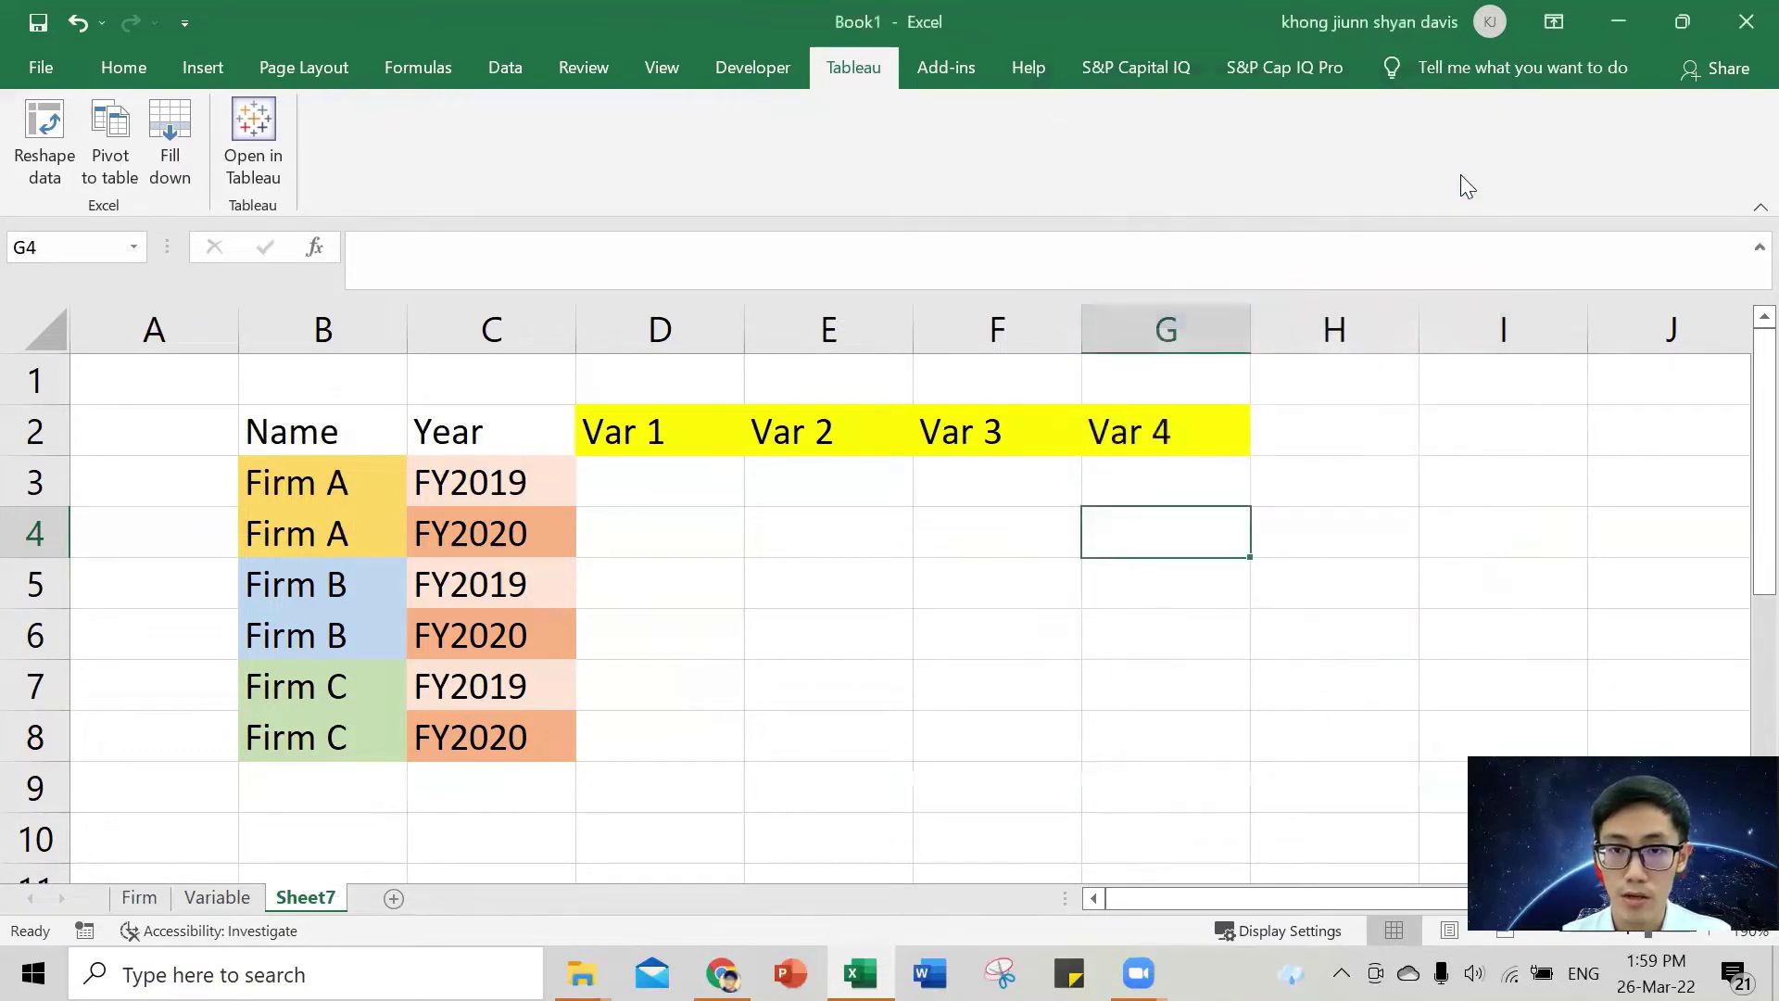
left_click(1384, 425)
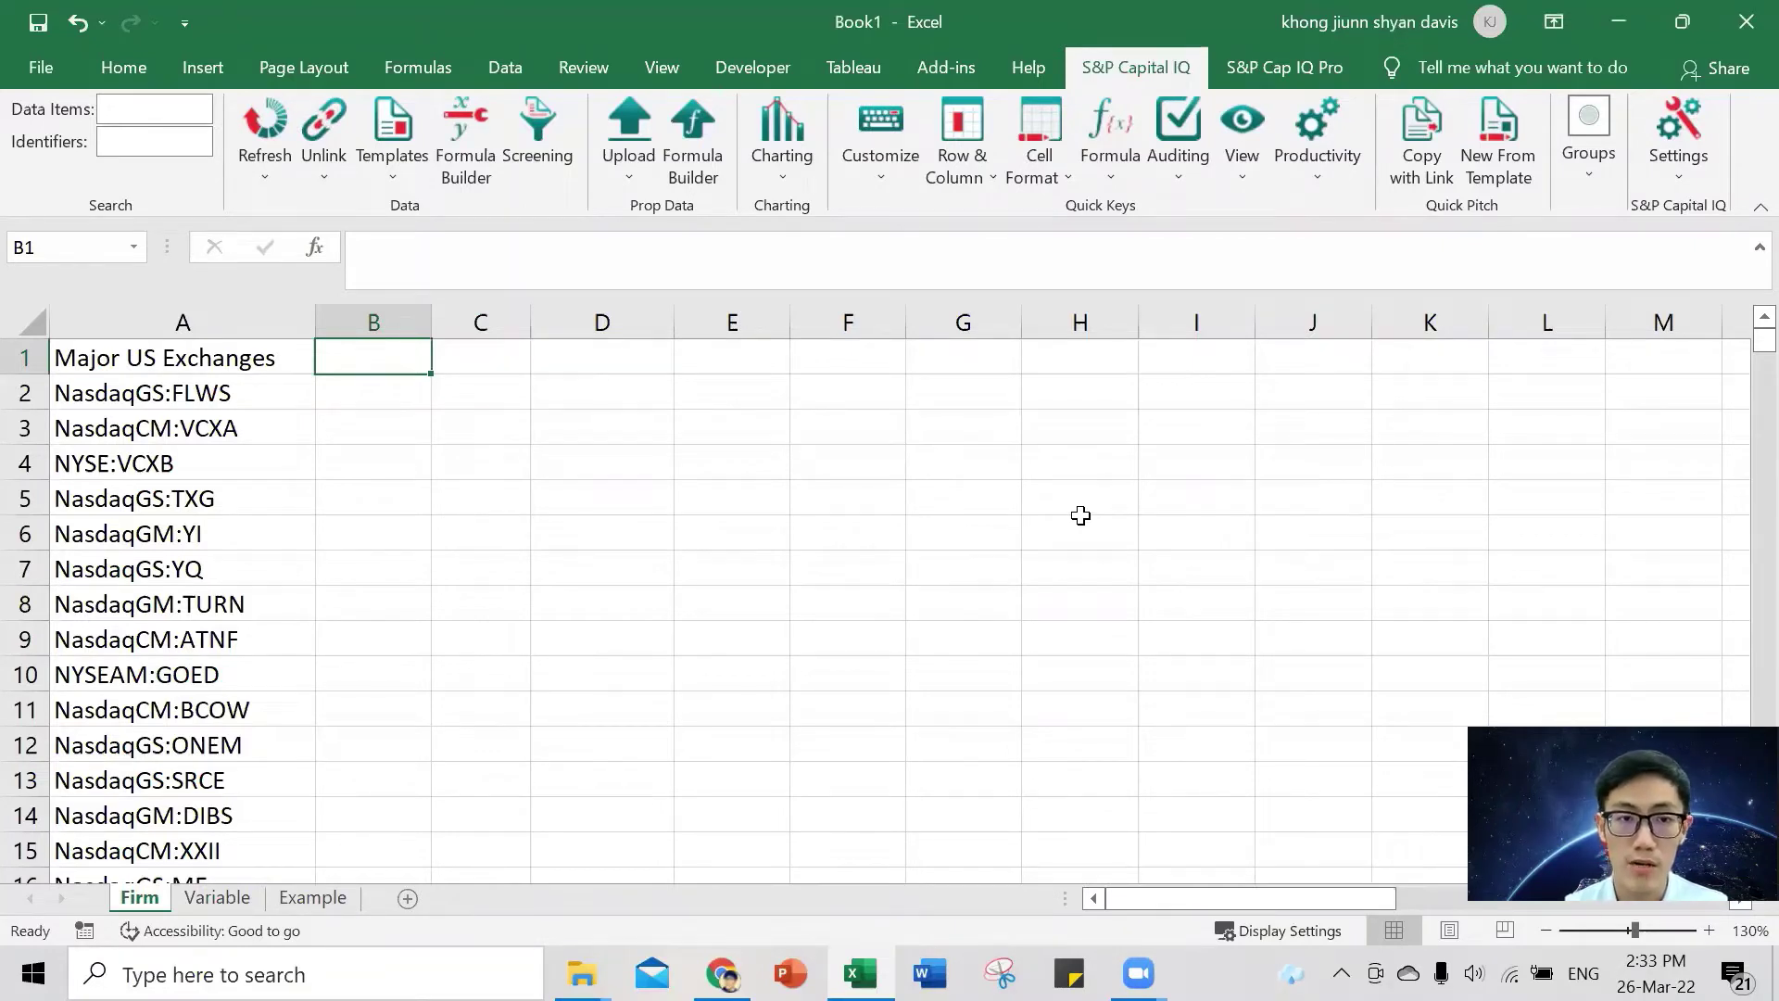
- Check the CIQSCREEN formula in A1 and the Major US Exchanges ticker list running to row 30
left_click(199, 359)
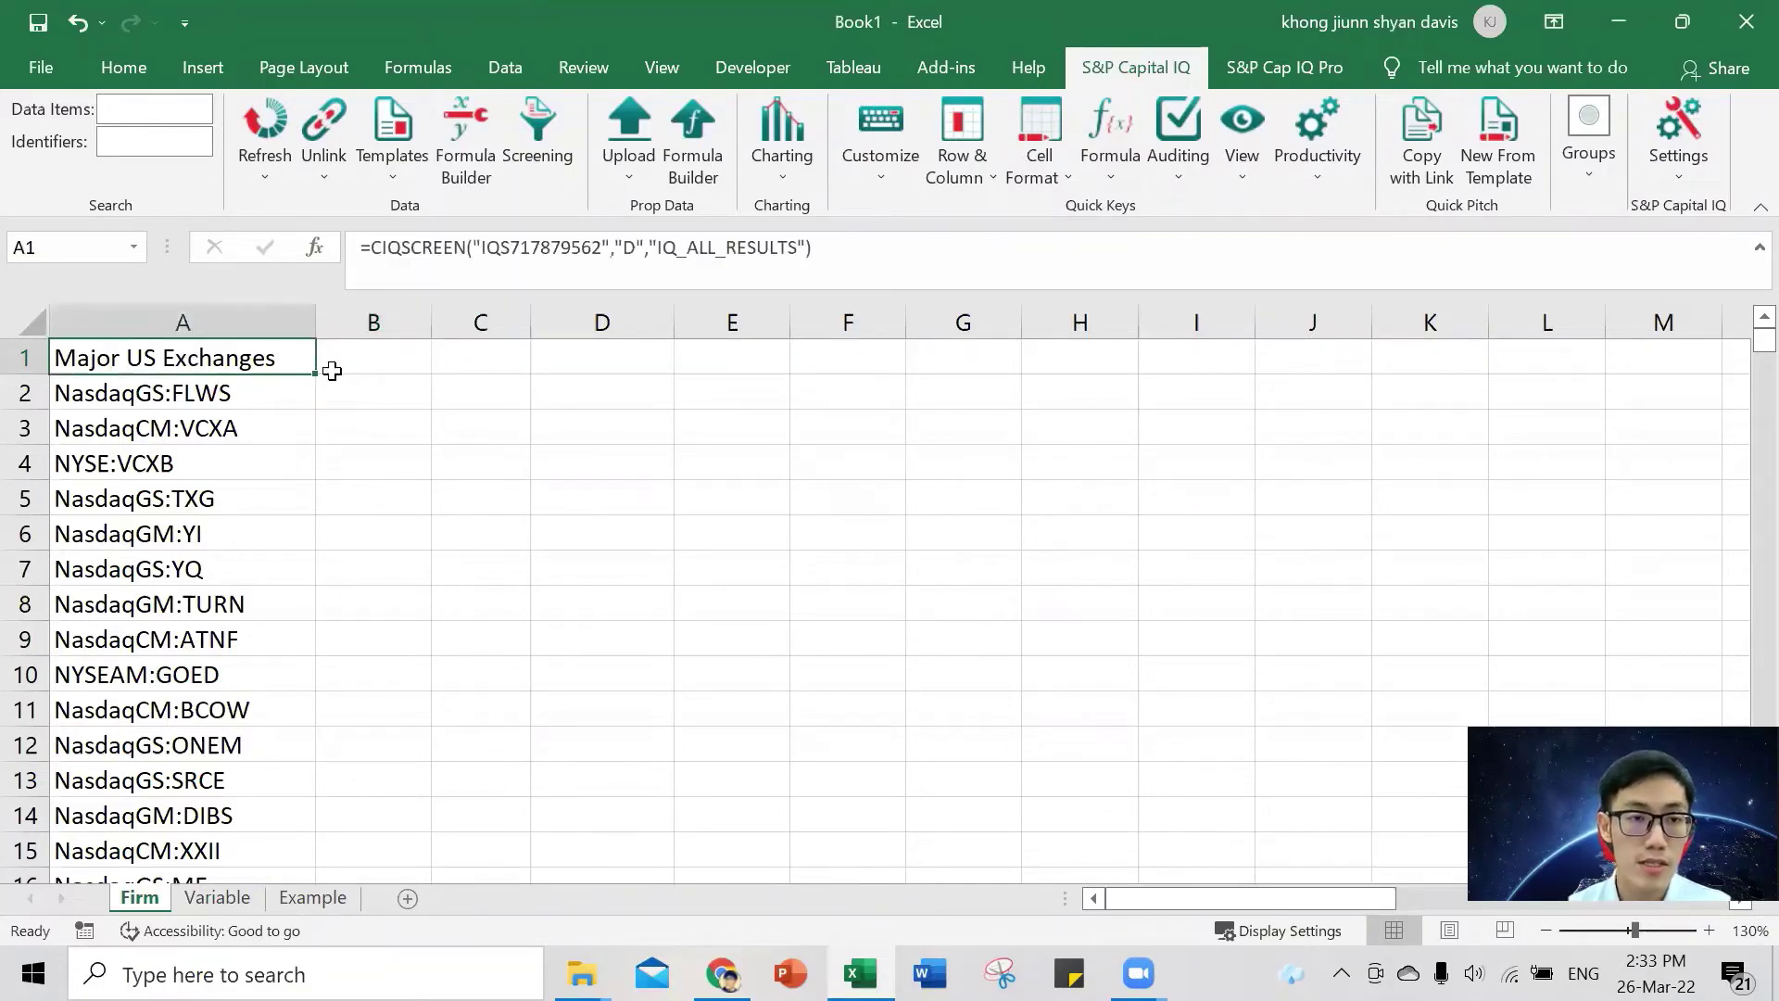
left_click(278, 382)
left_click(281, 364)
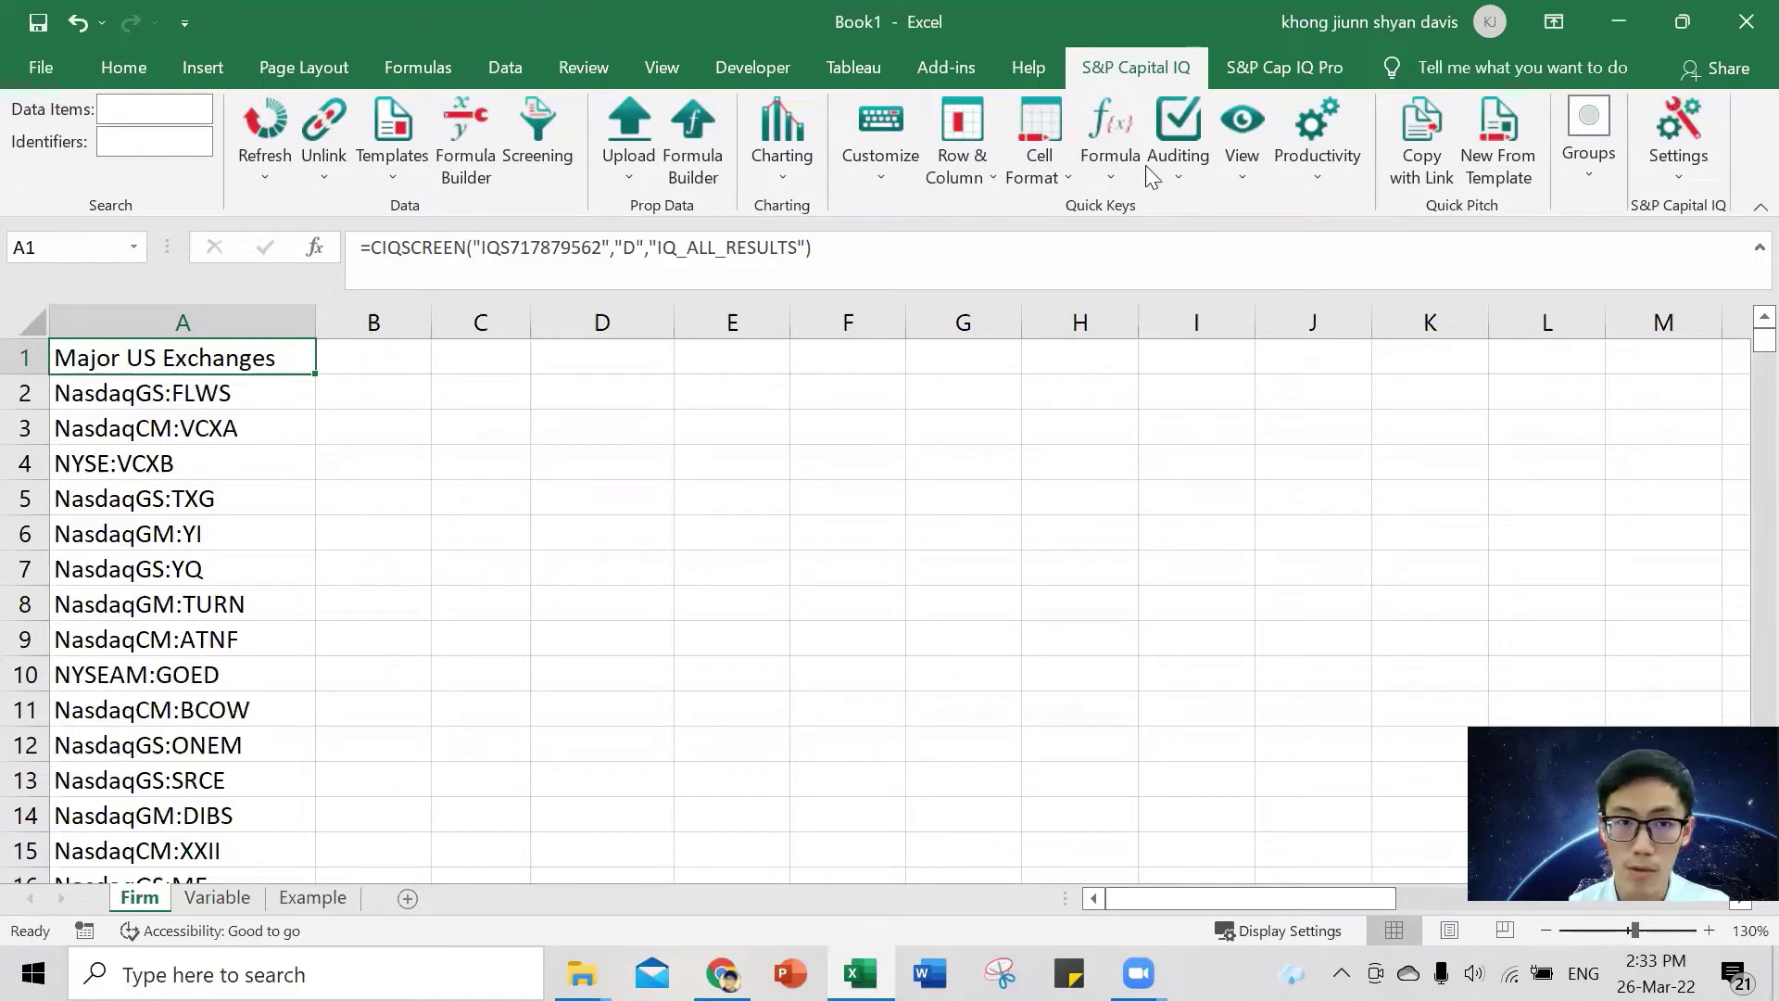
left_click(299, 419)
left_click(263, 348)
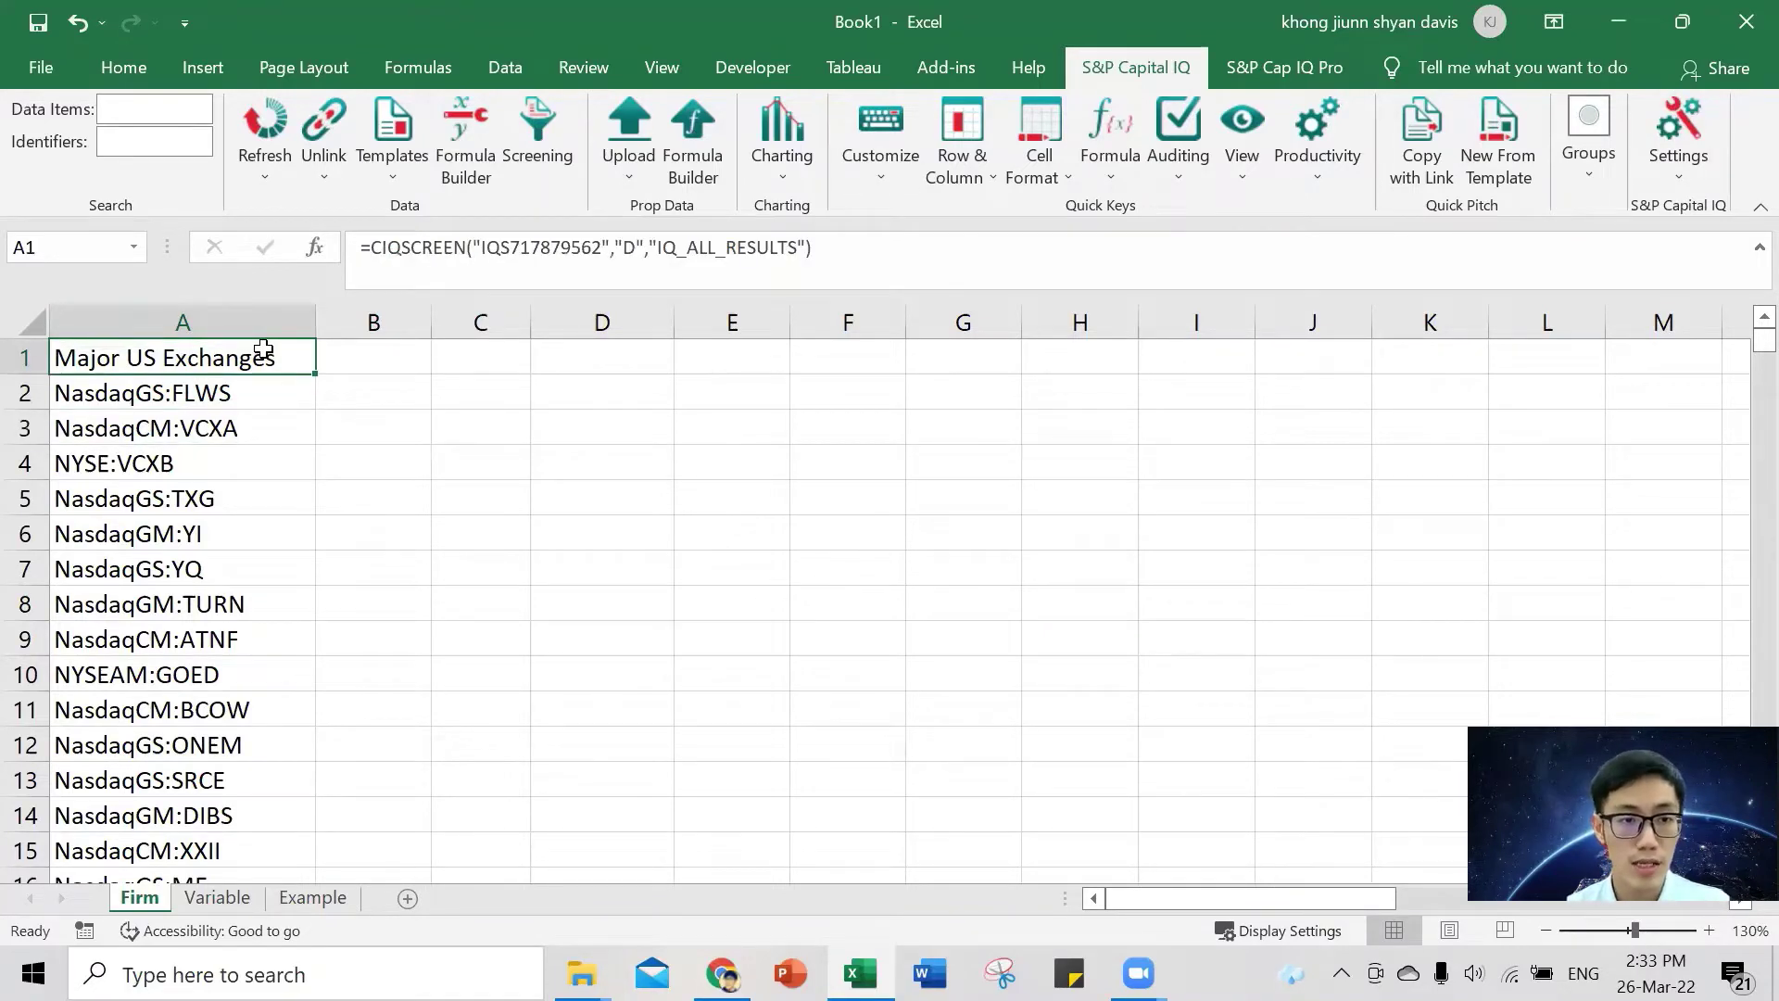
key("ctrl+shift+Down")
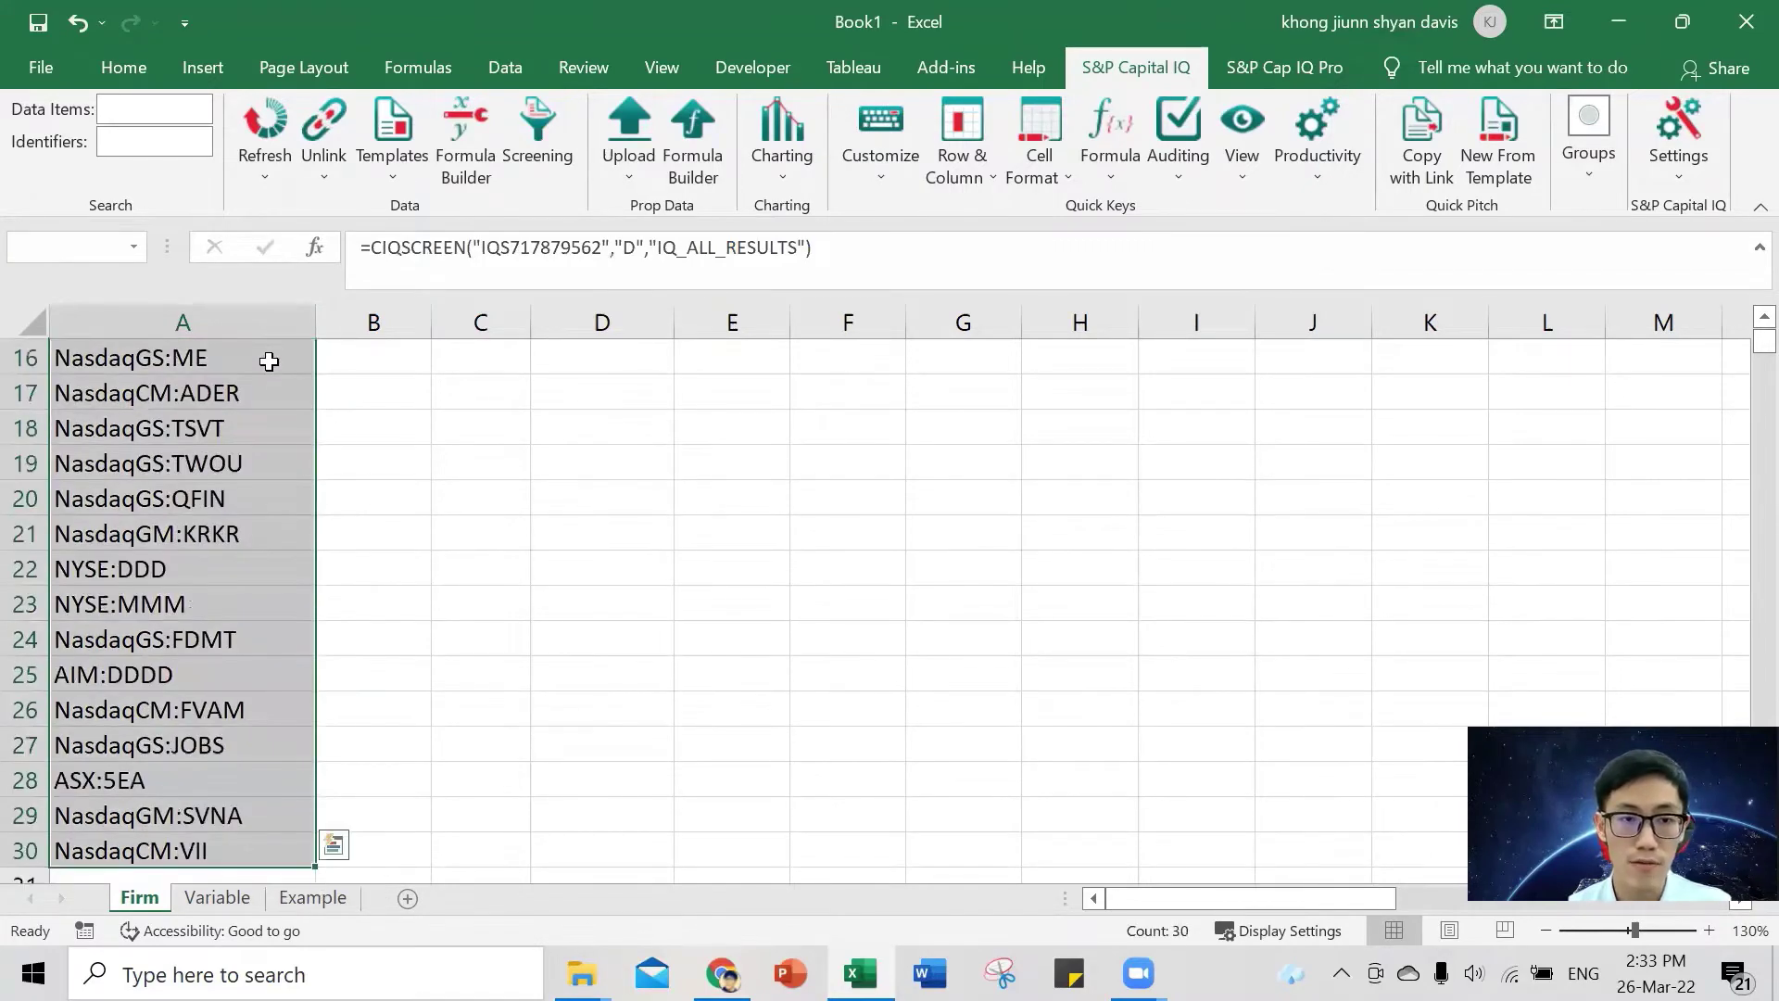
left_click(225, 429)
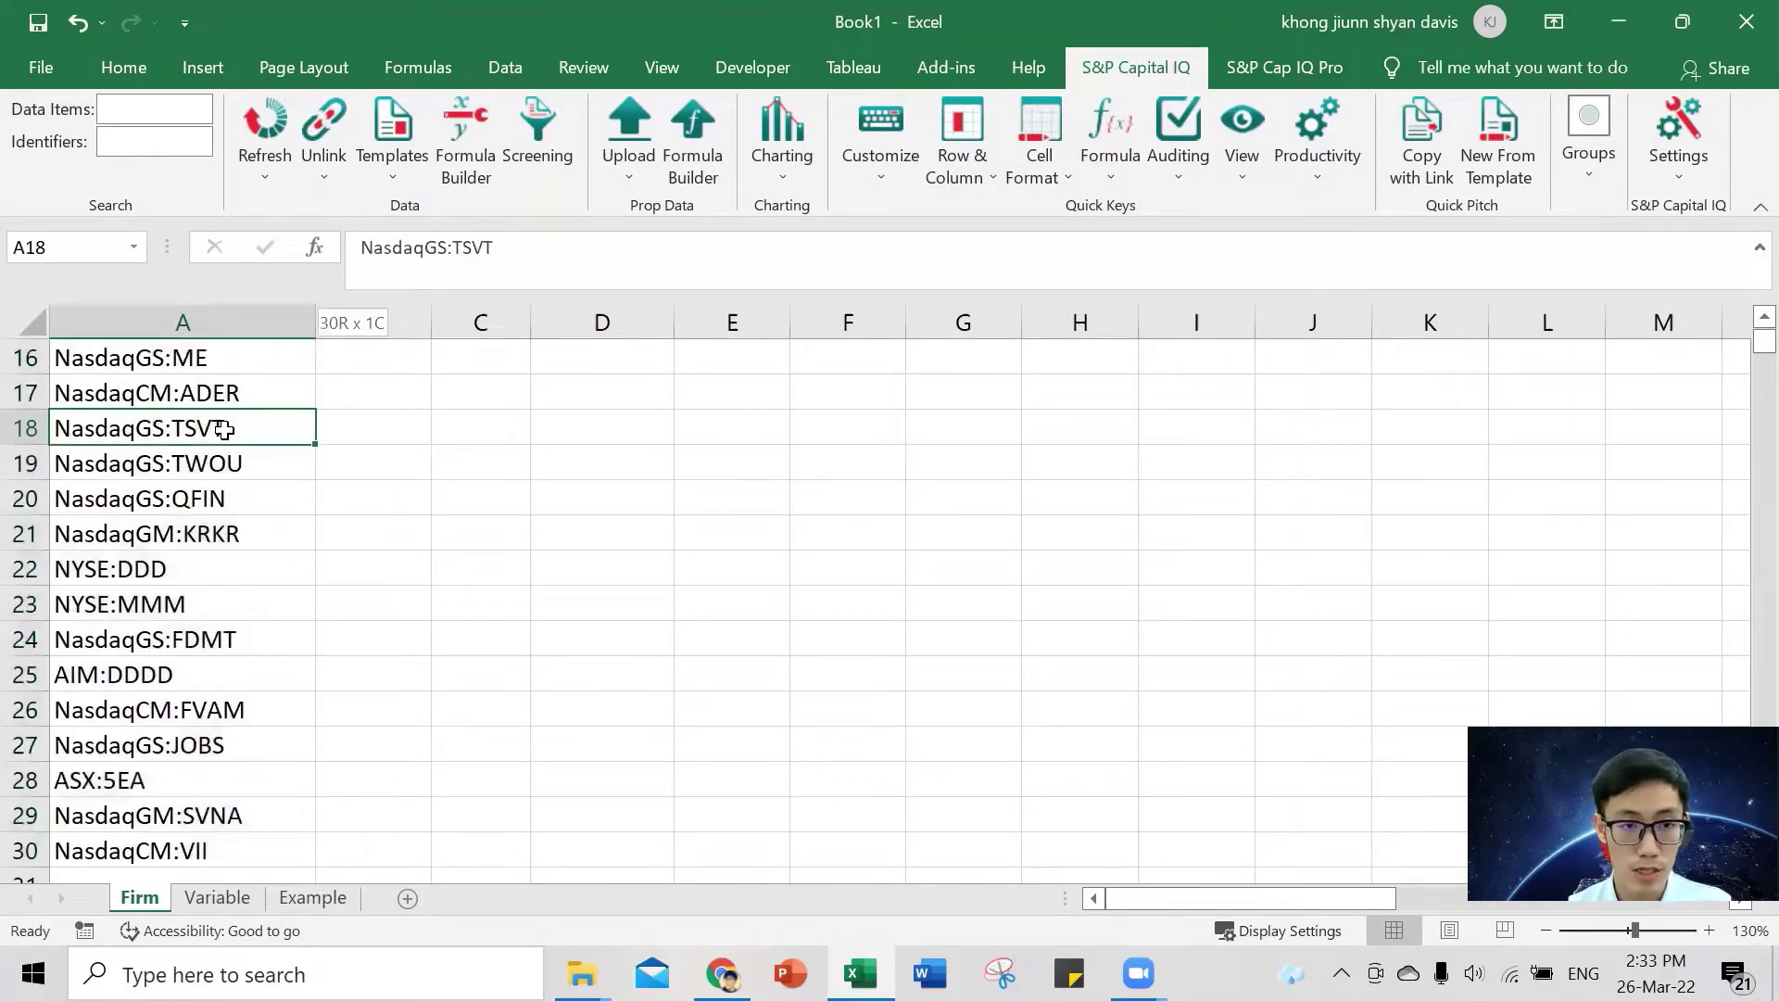
key("ctrl+shift+Up")
left_click(269, 366)
left_click(370, 362)
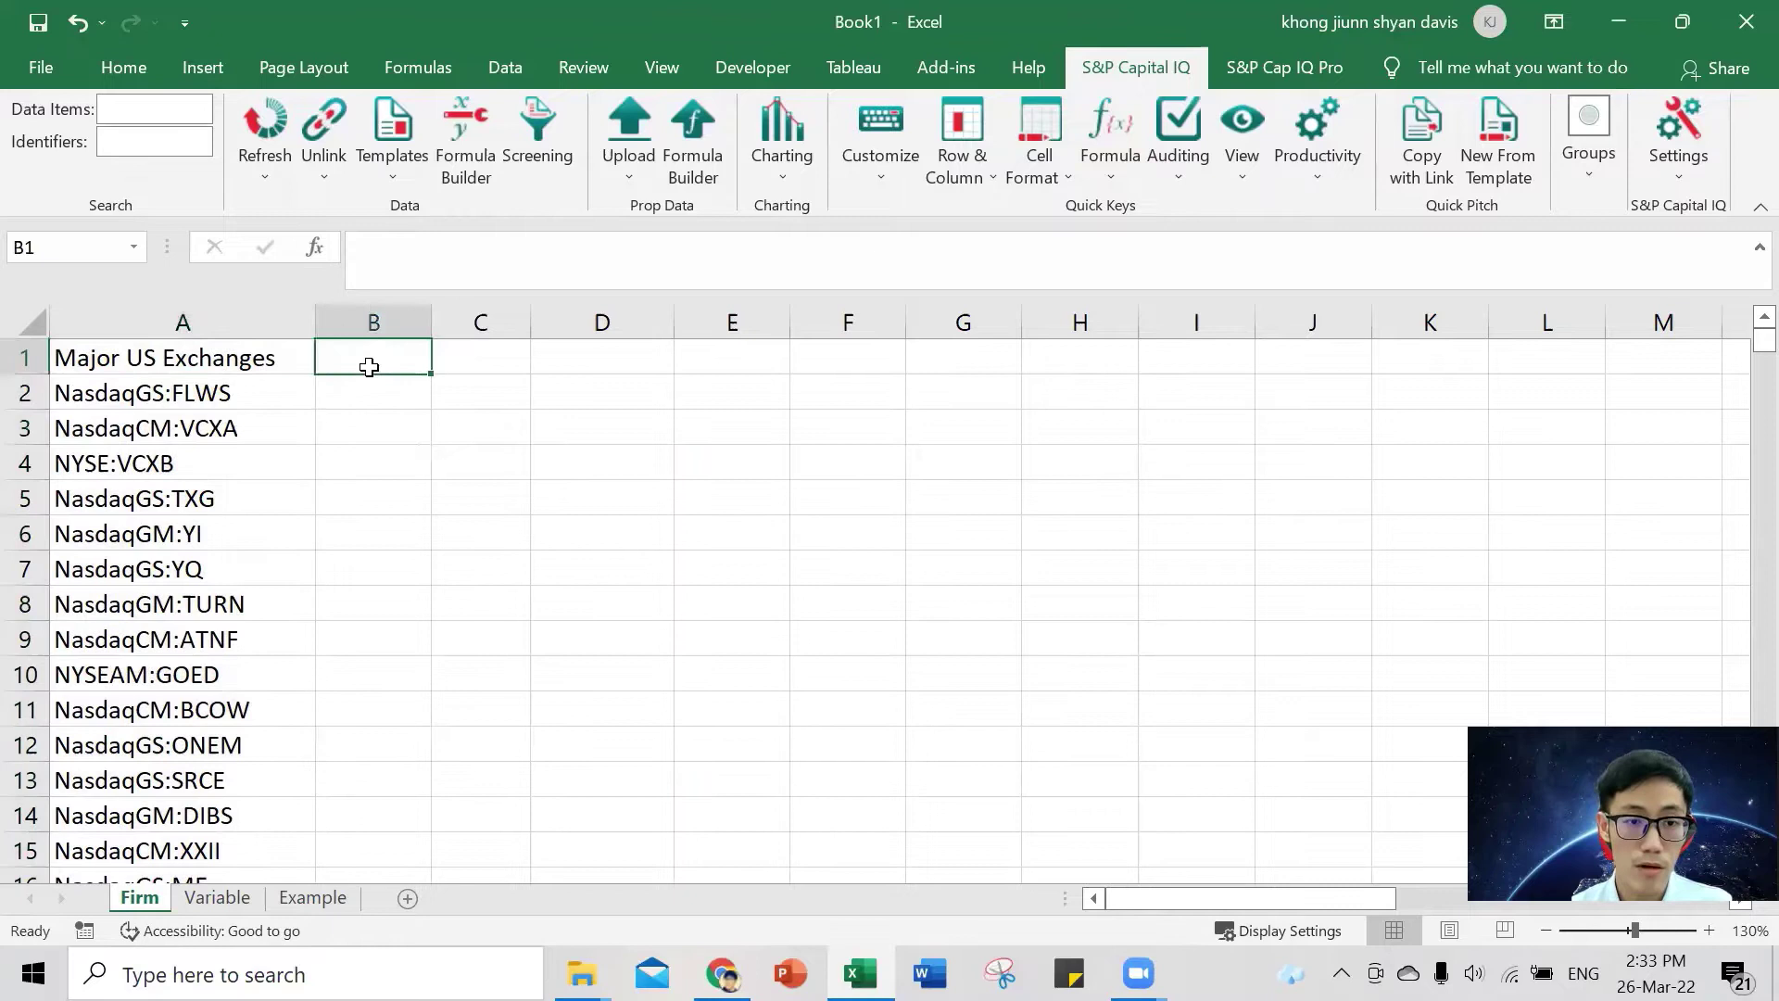
left_click(308, 897)
left_click(530, 482)
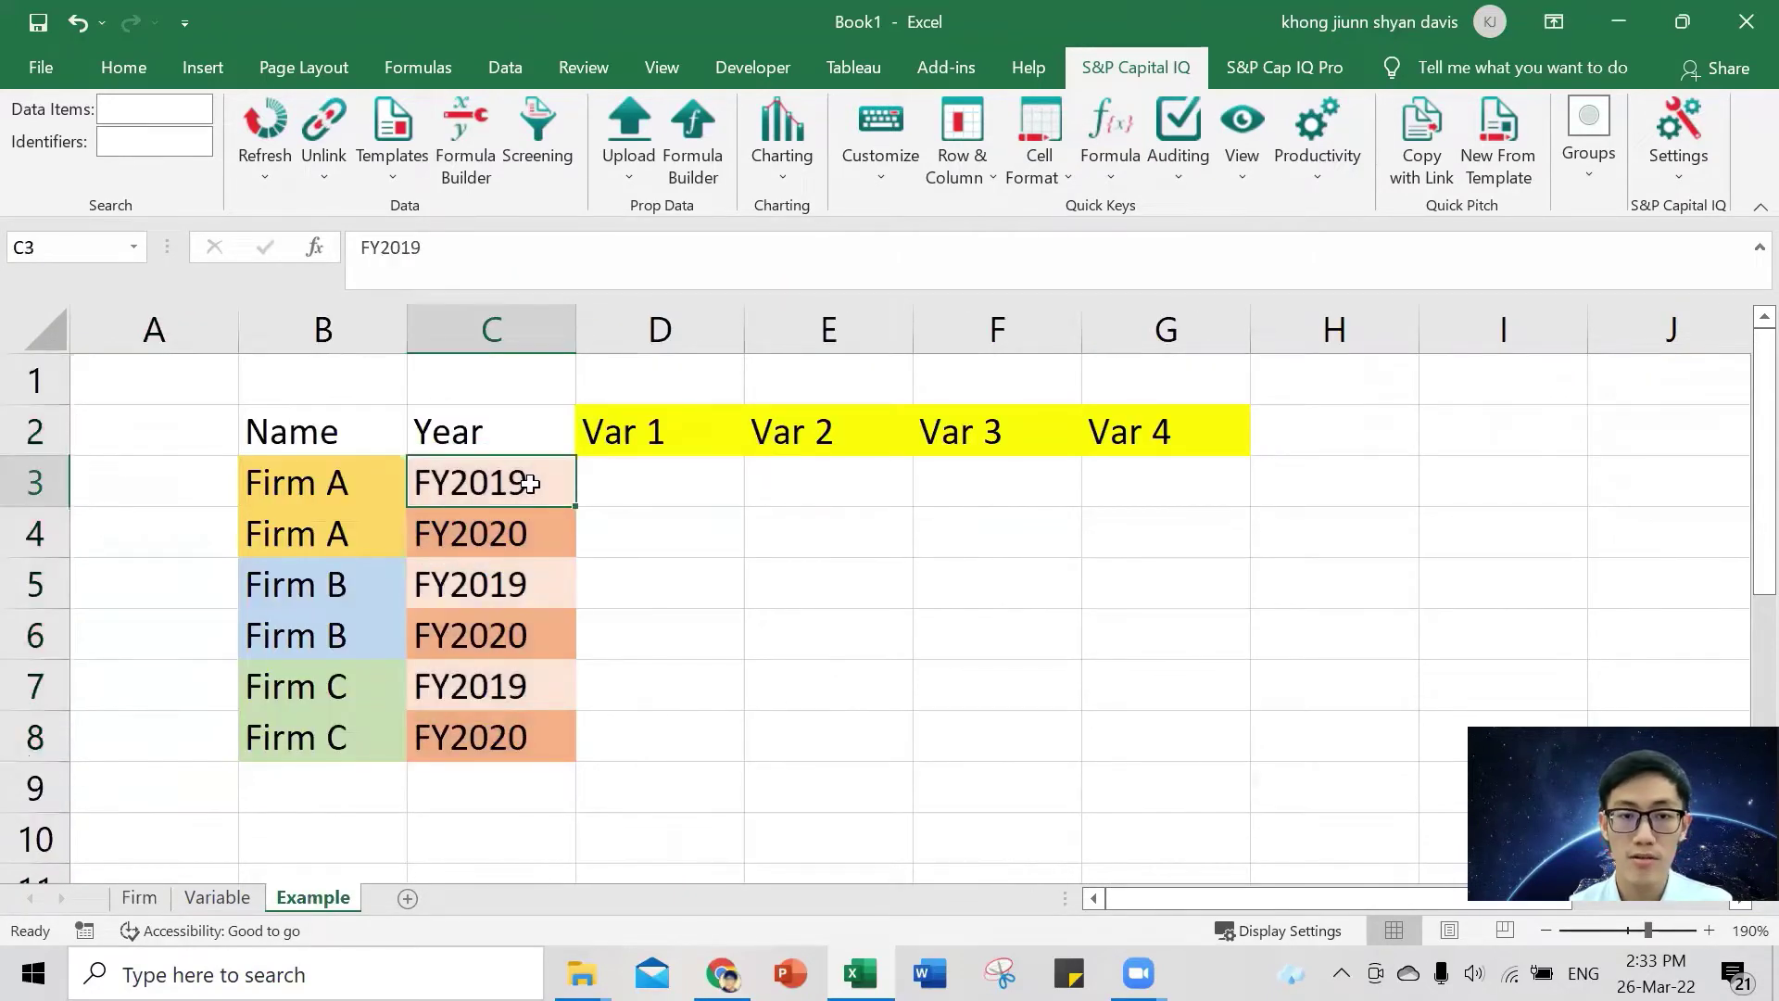
left_click(395, 472)
left_click(497, 475)
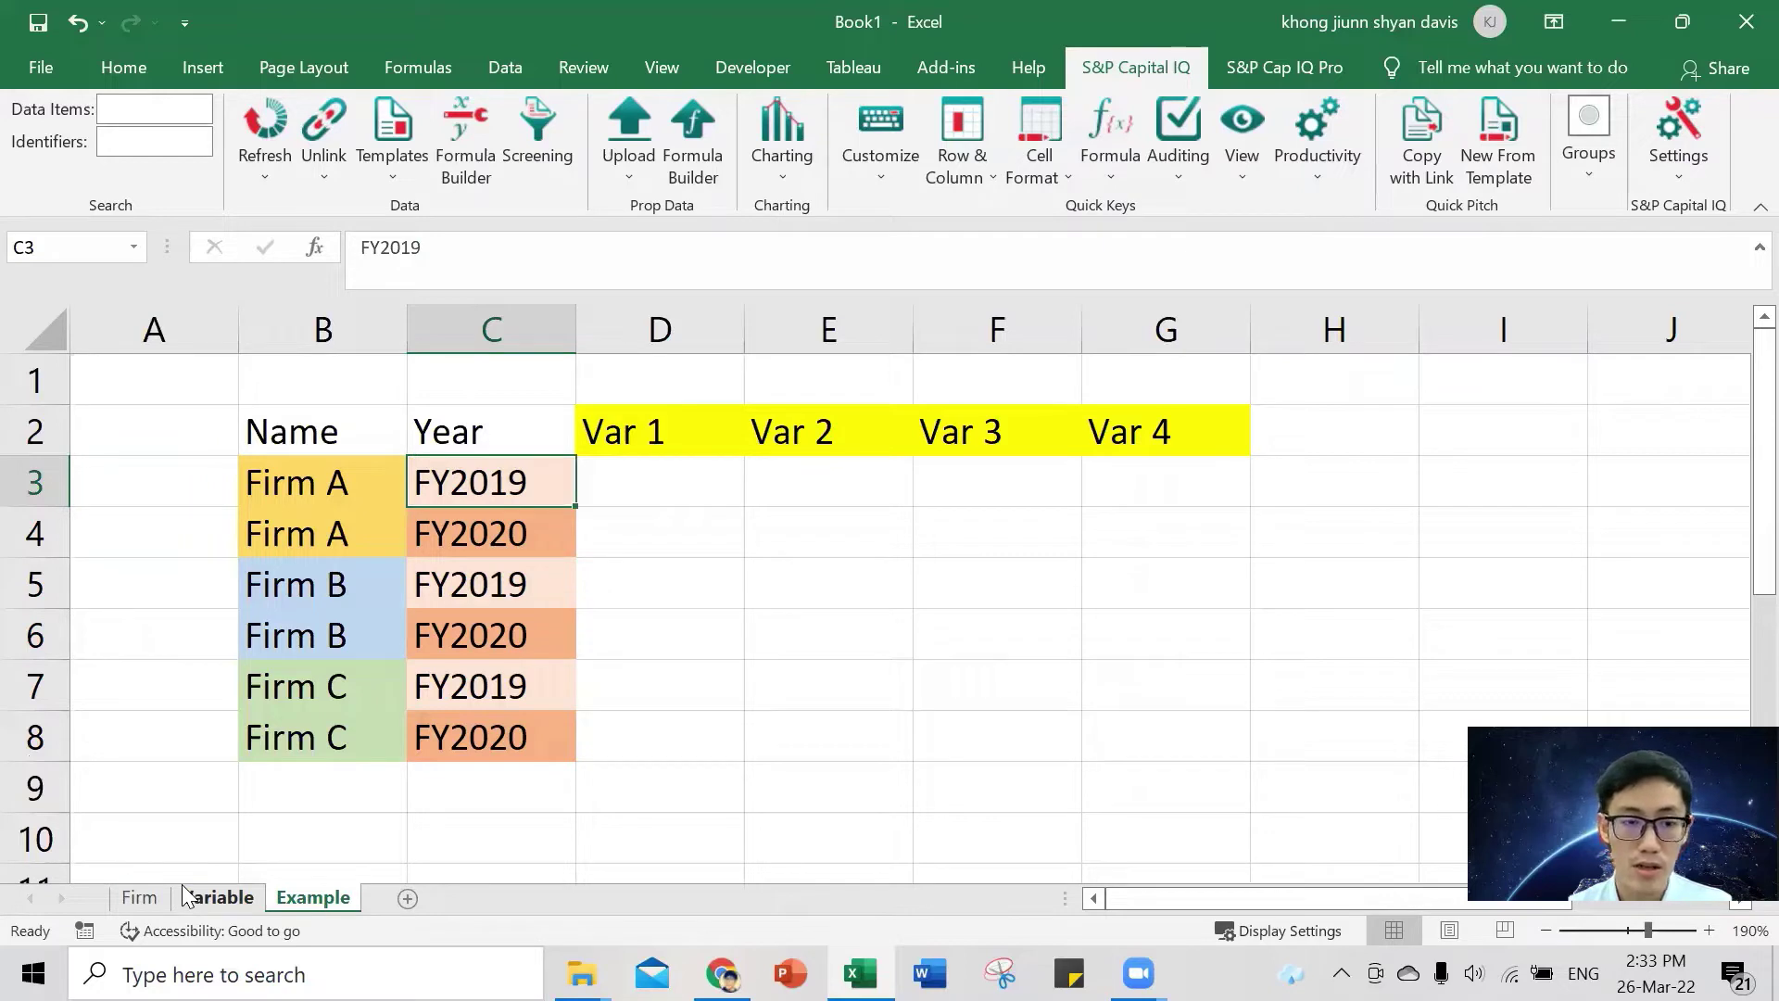
left_click(148, 897)
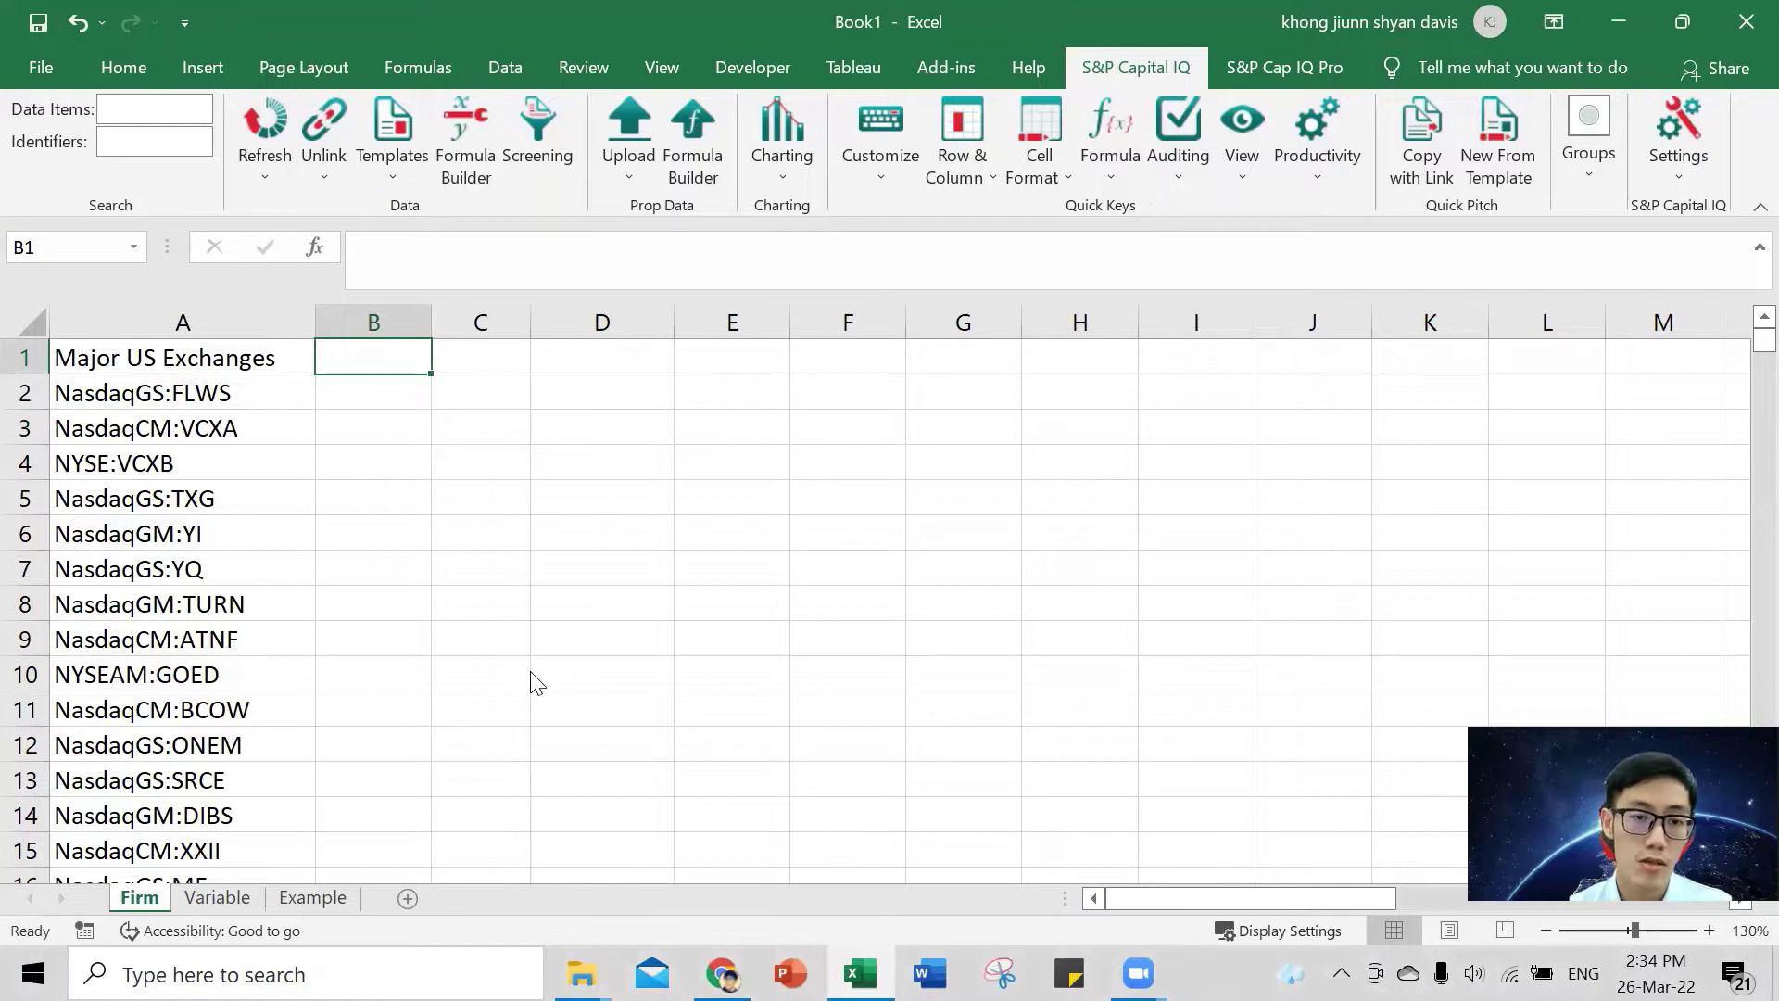
left_click(419, 544)
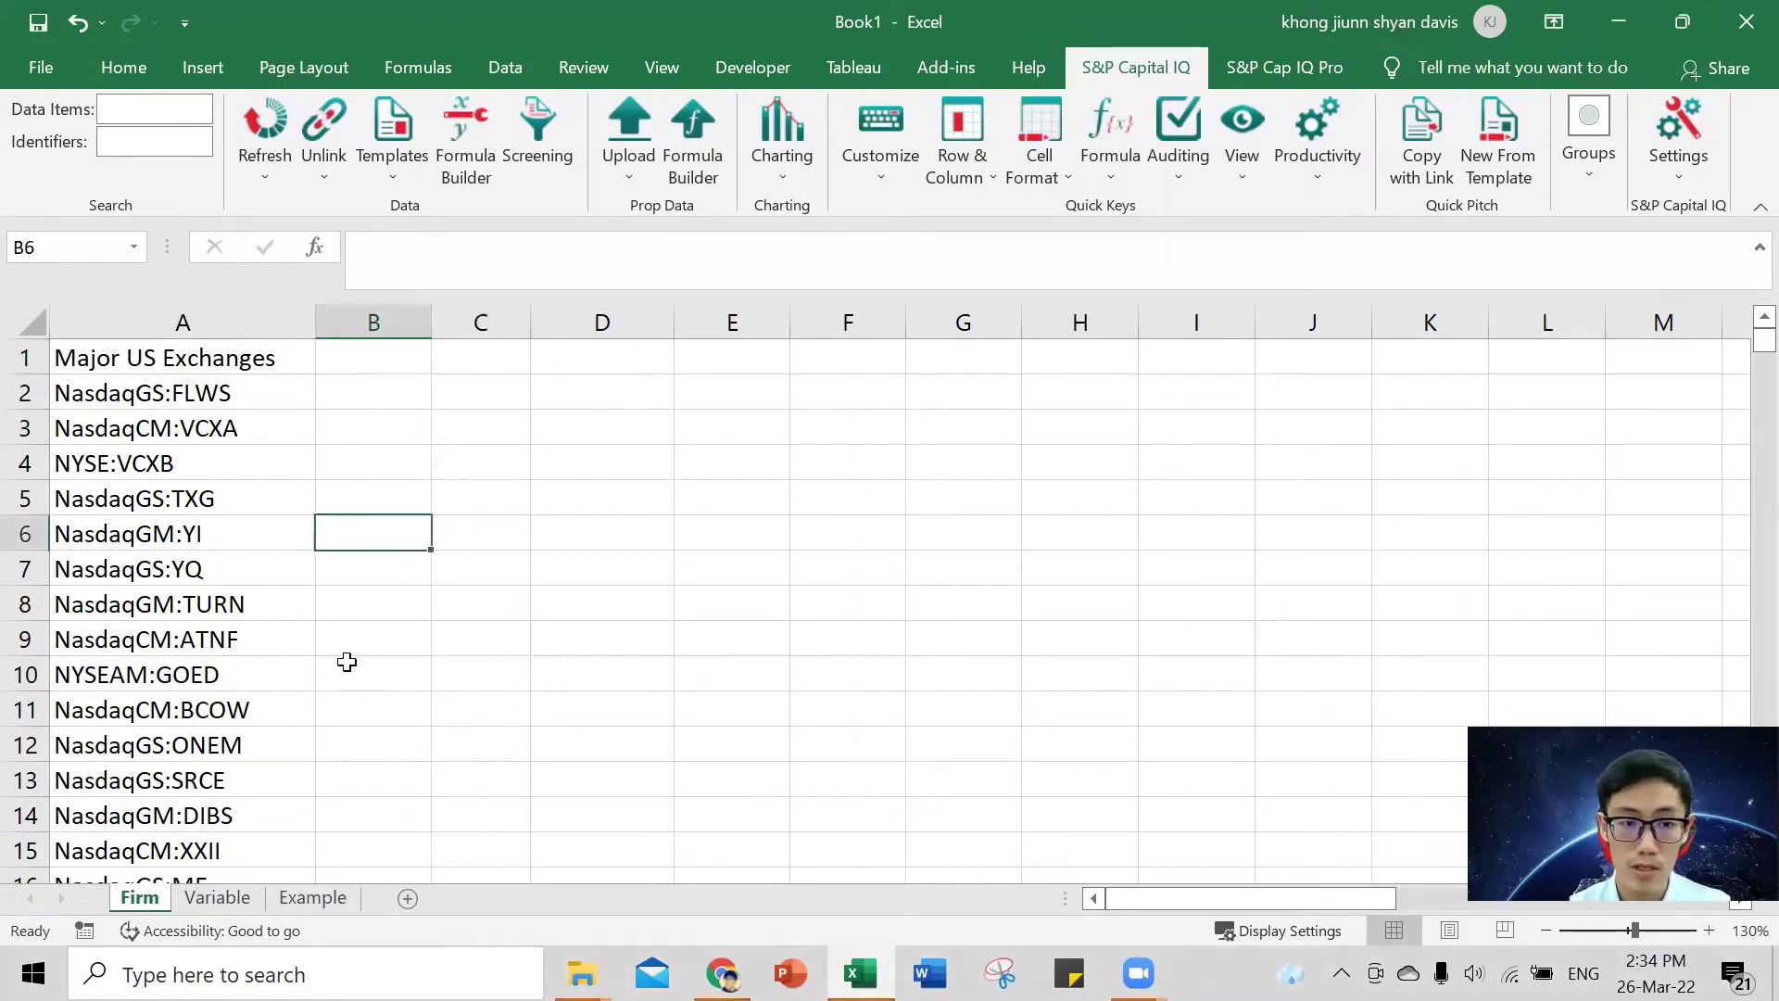
left_click(313, 897)
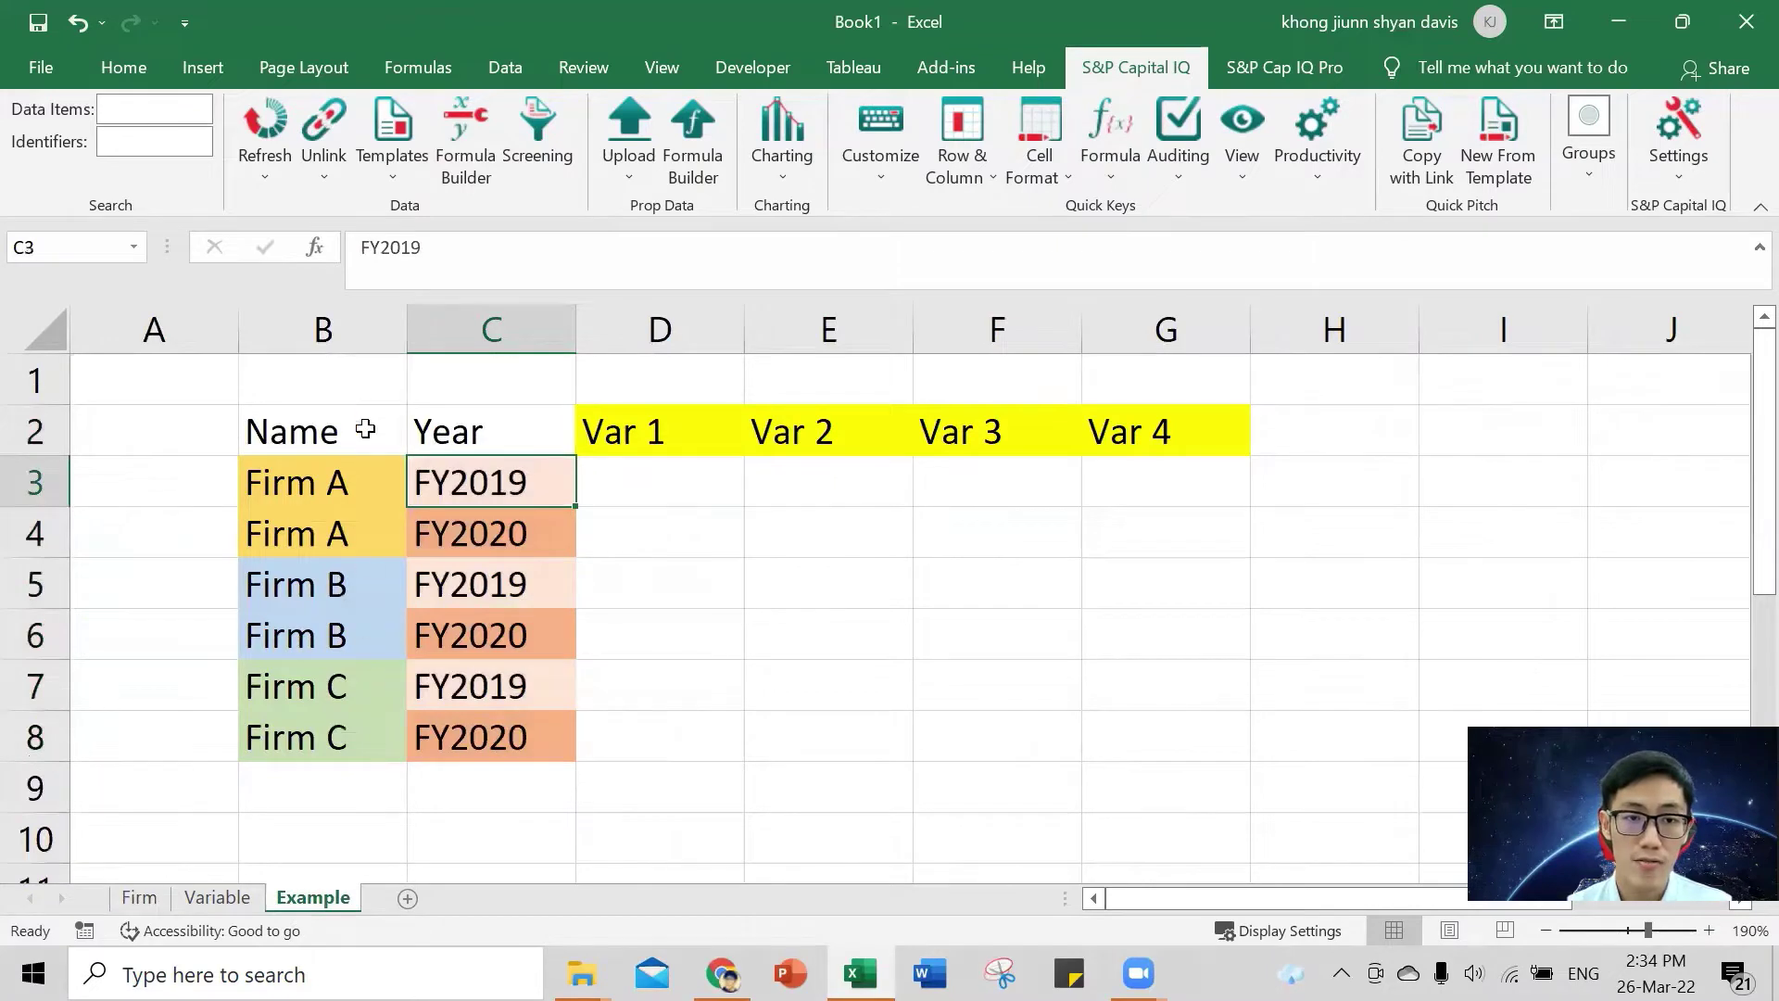
left_click_drag(362, 428, 439, 737)
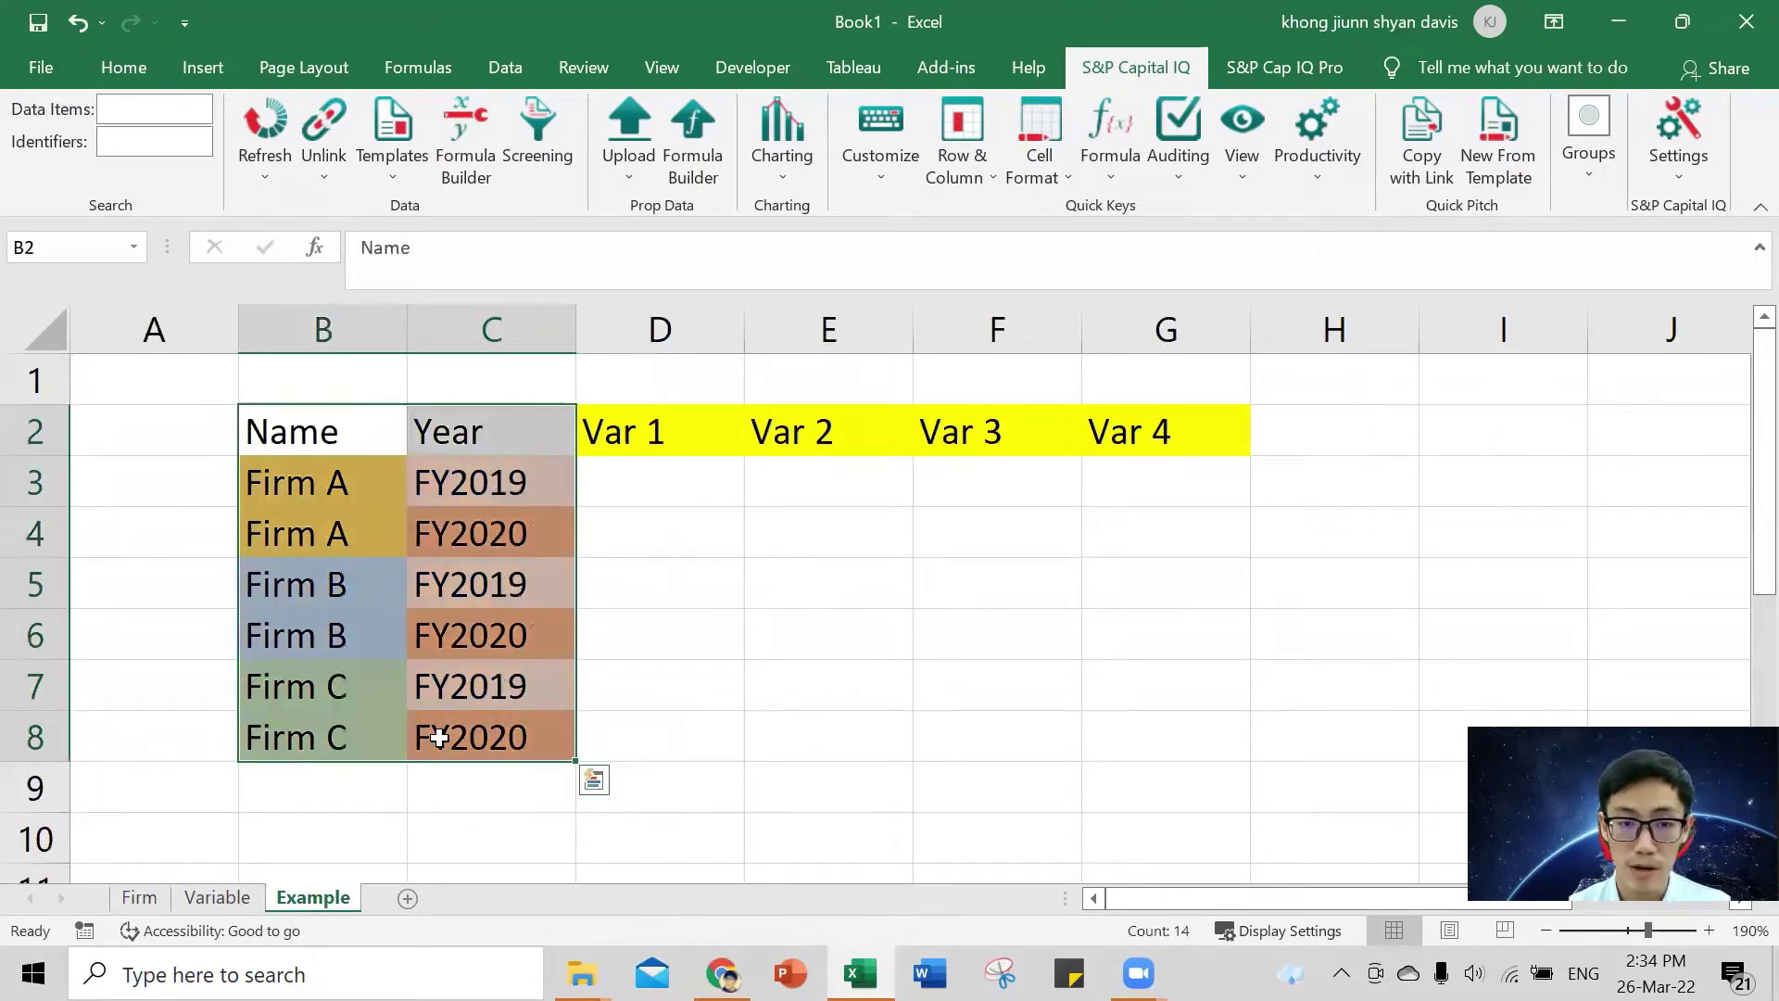
left_click(139, 897)
left_click(466, 454)
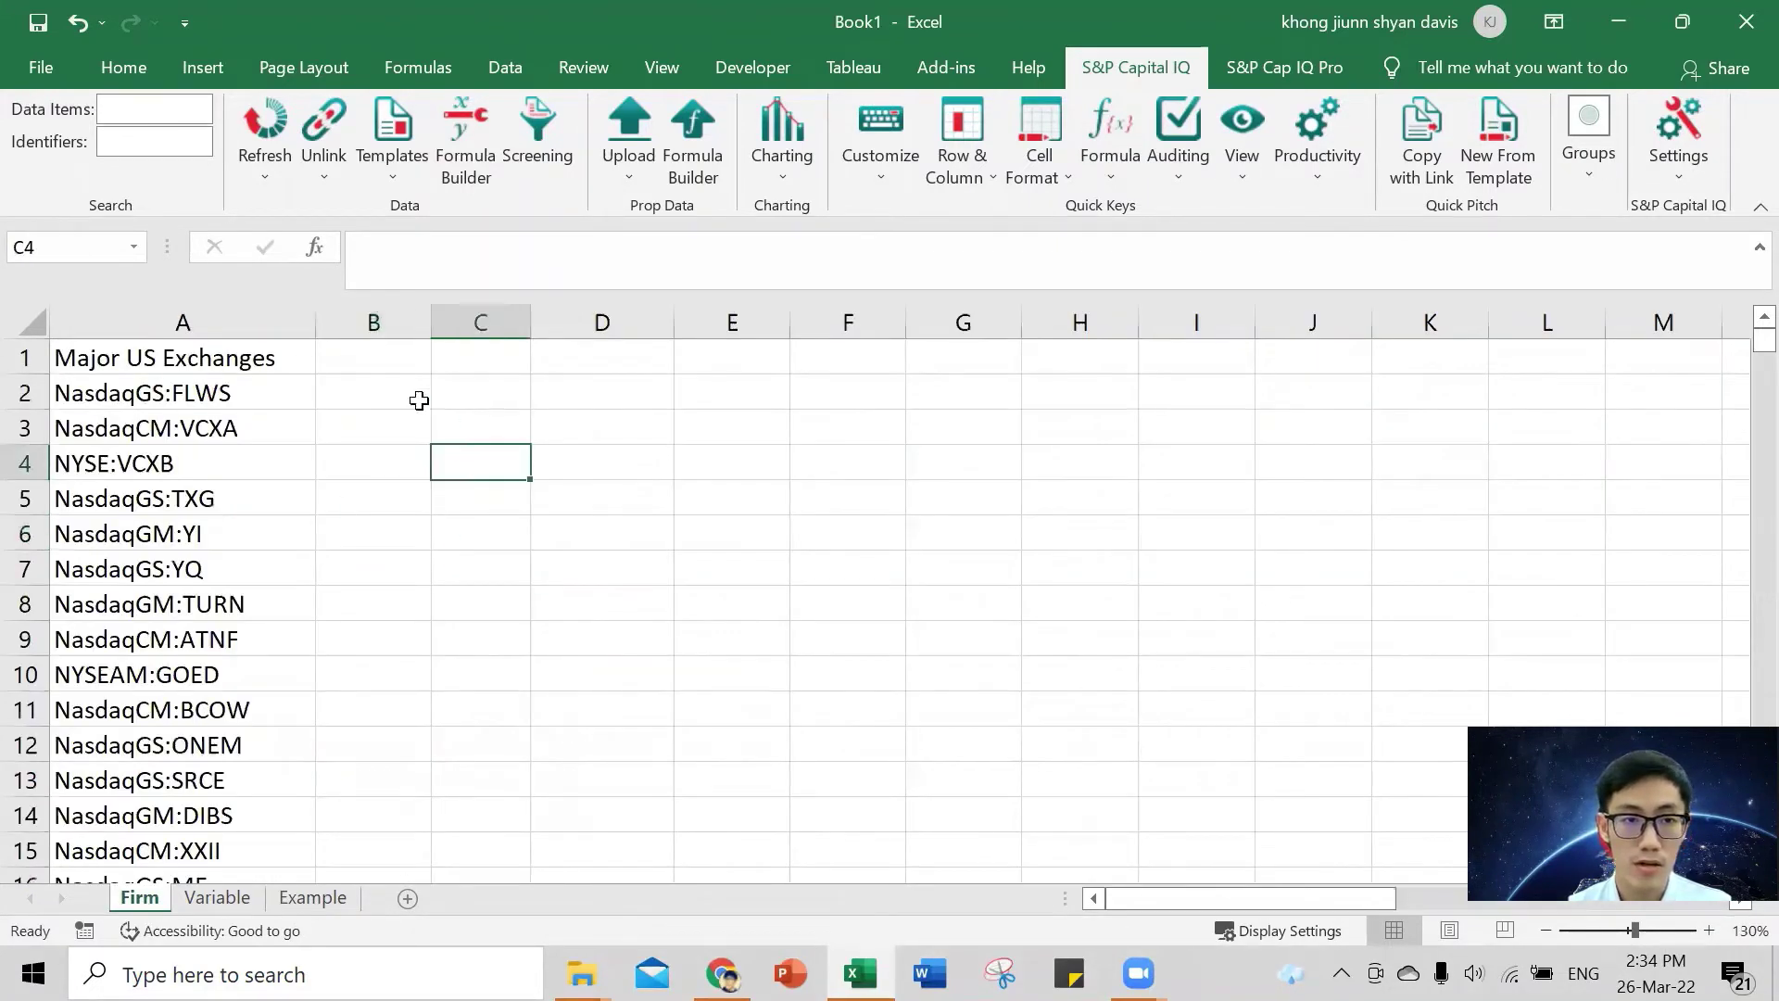
left_click(390, 379)
left_click(393, 360)
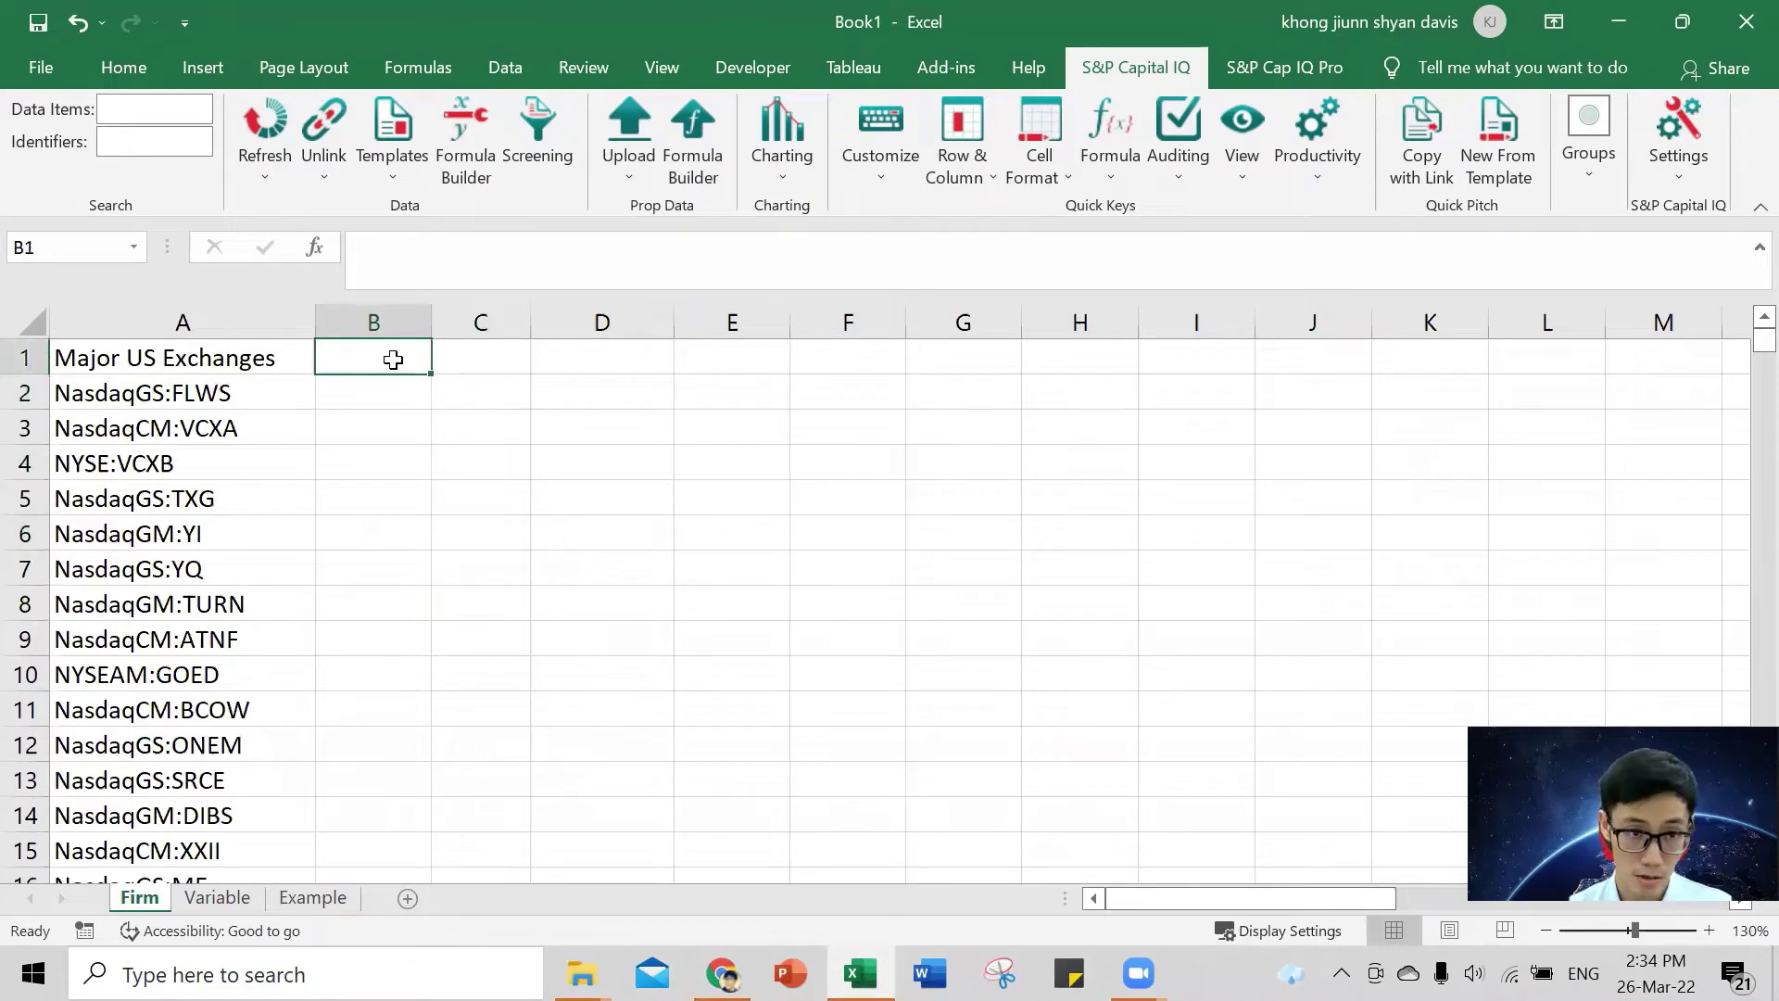
left_click_drag(269, 356, 294, 787)
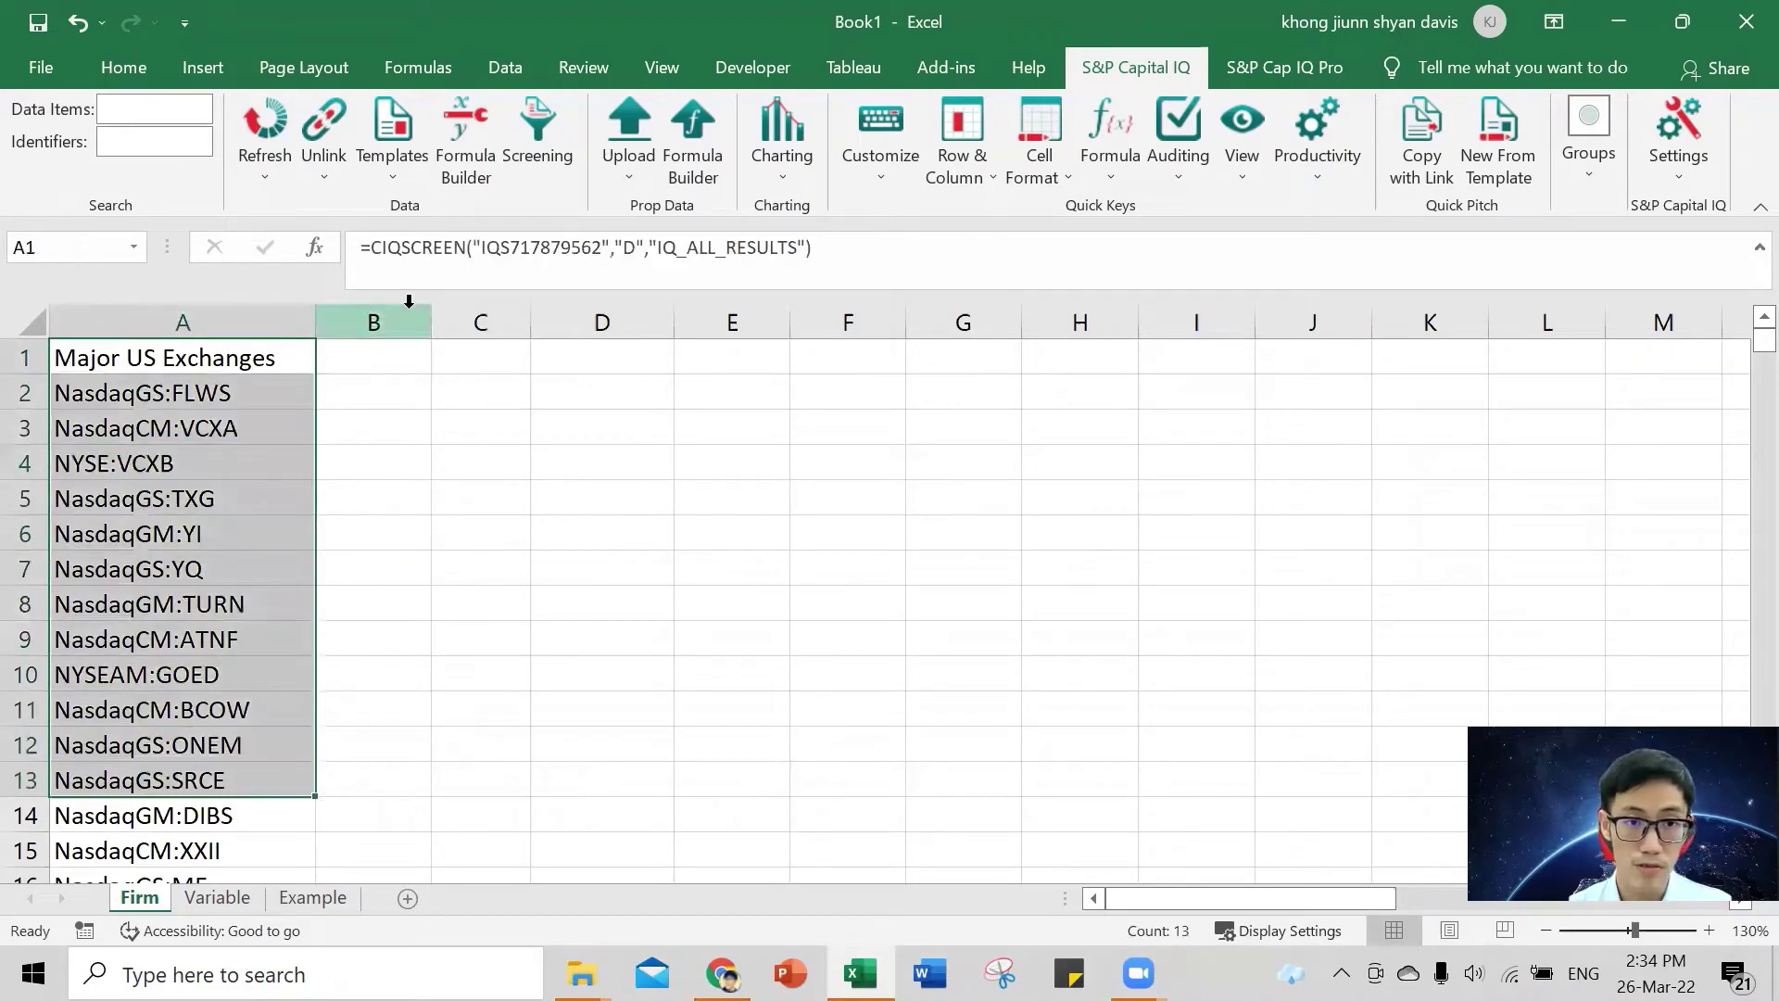
left_click(415, 355)
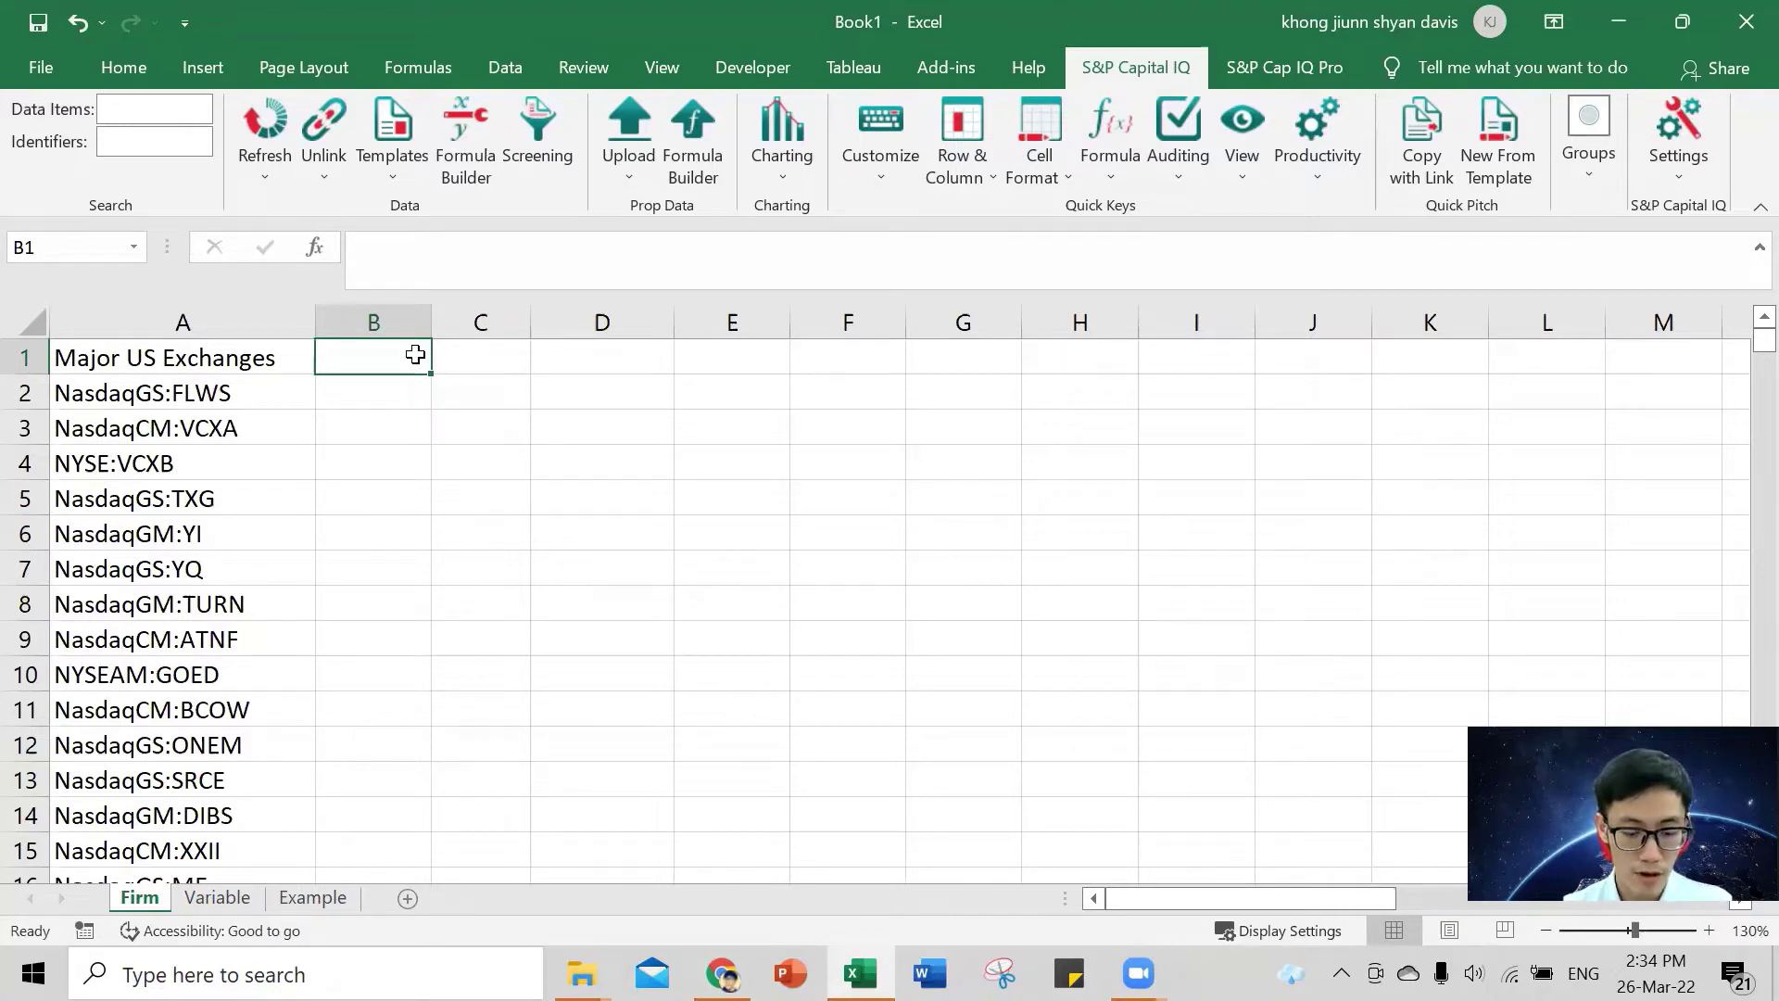
- Enter FY2013 in B1 and fill the year series right to FY2020 in I1
type("FY")
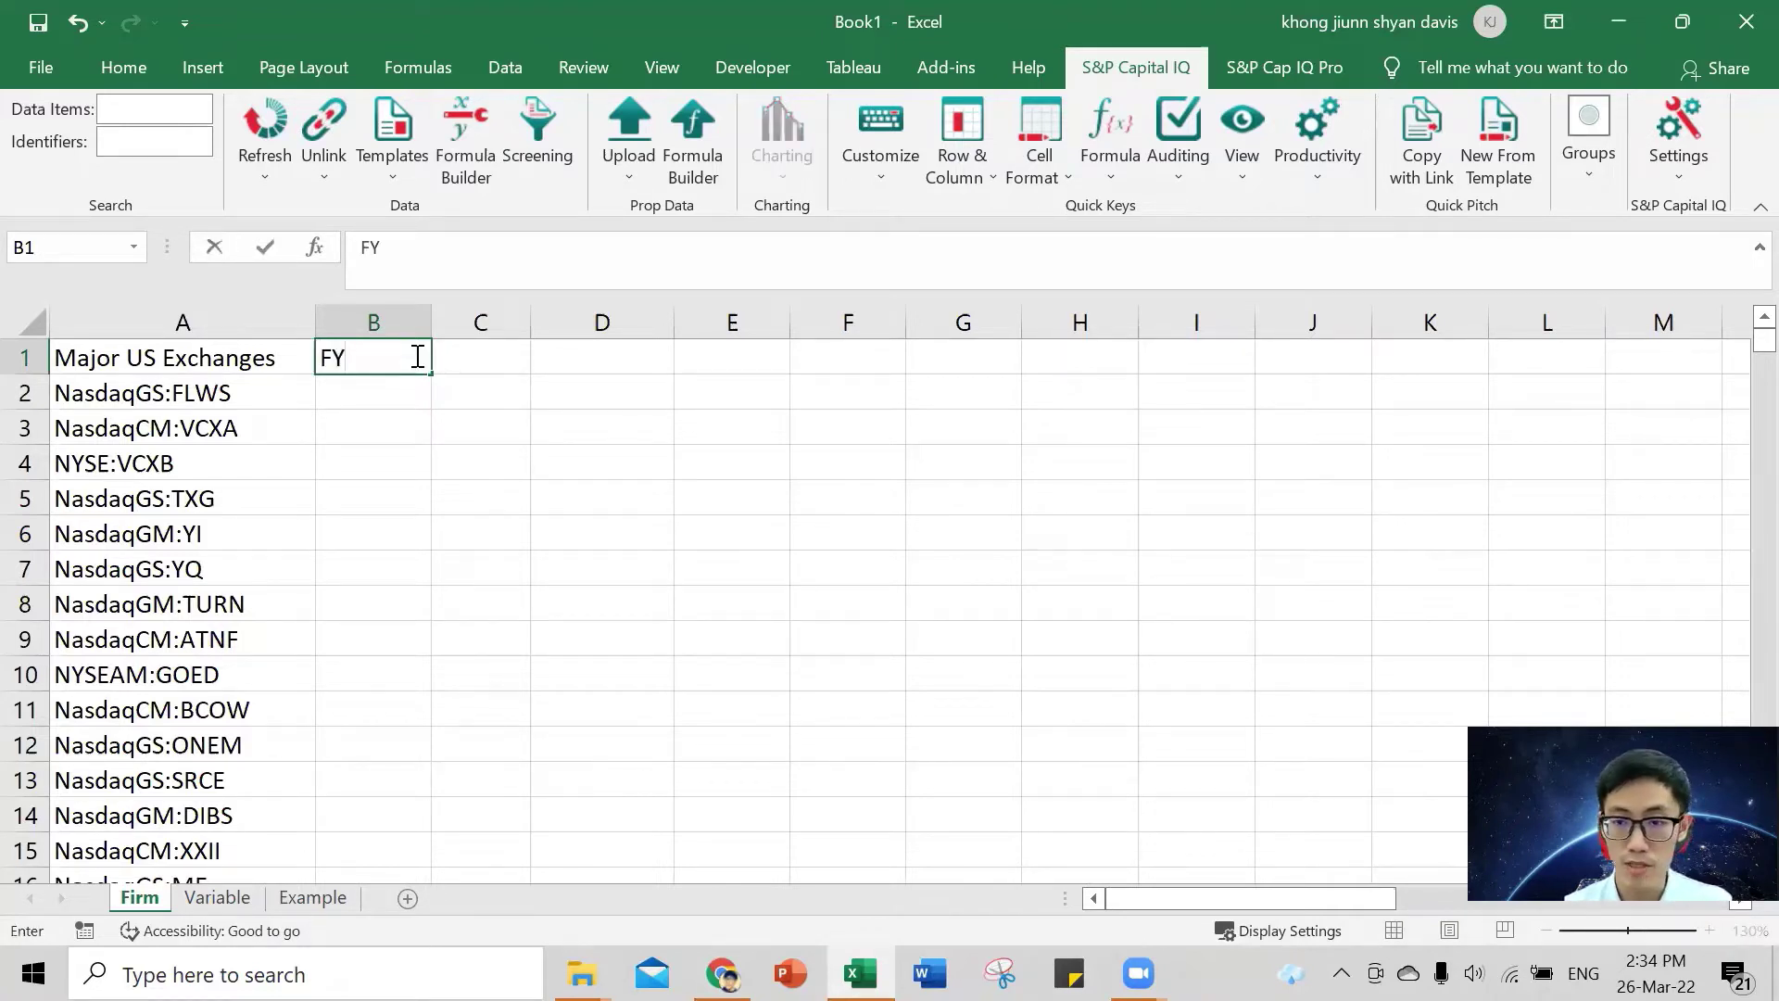
type("2013")
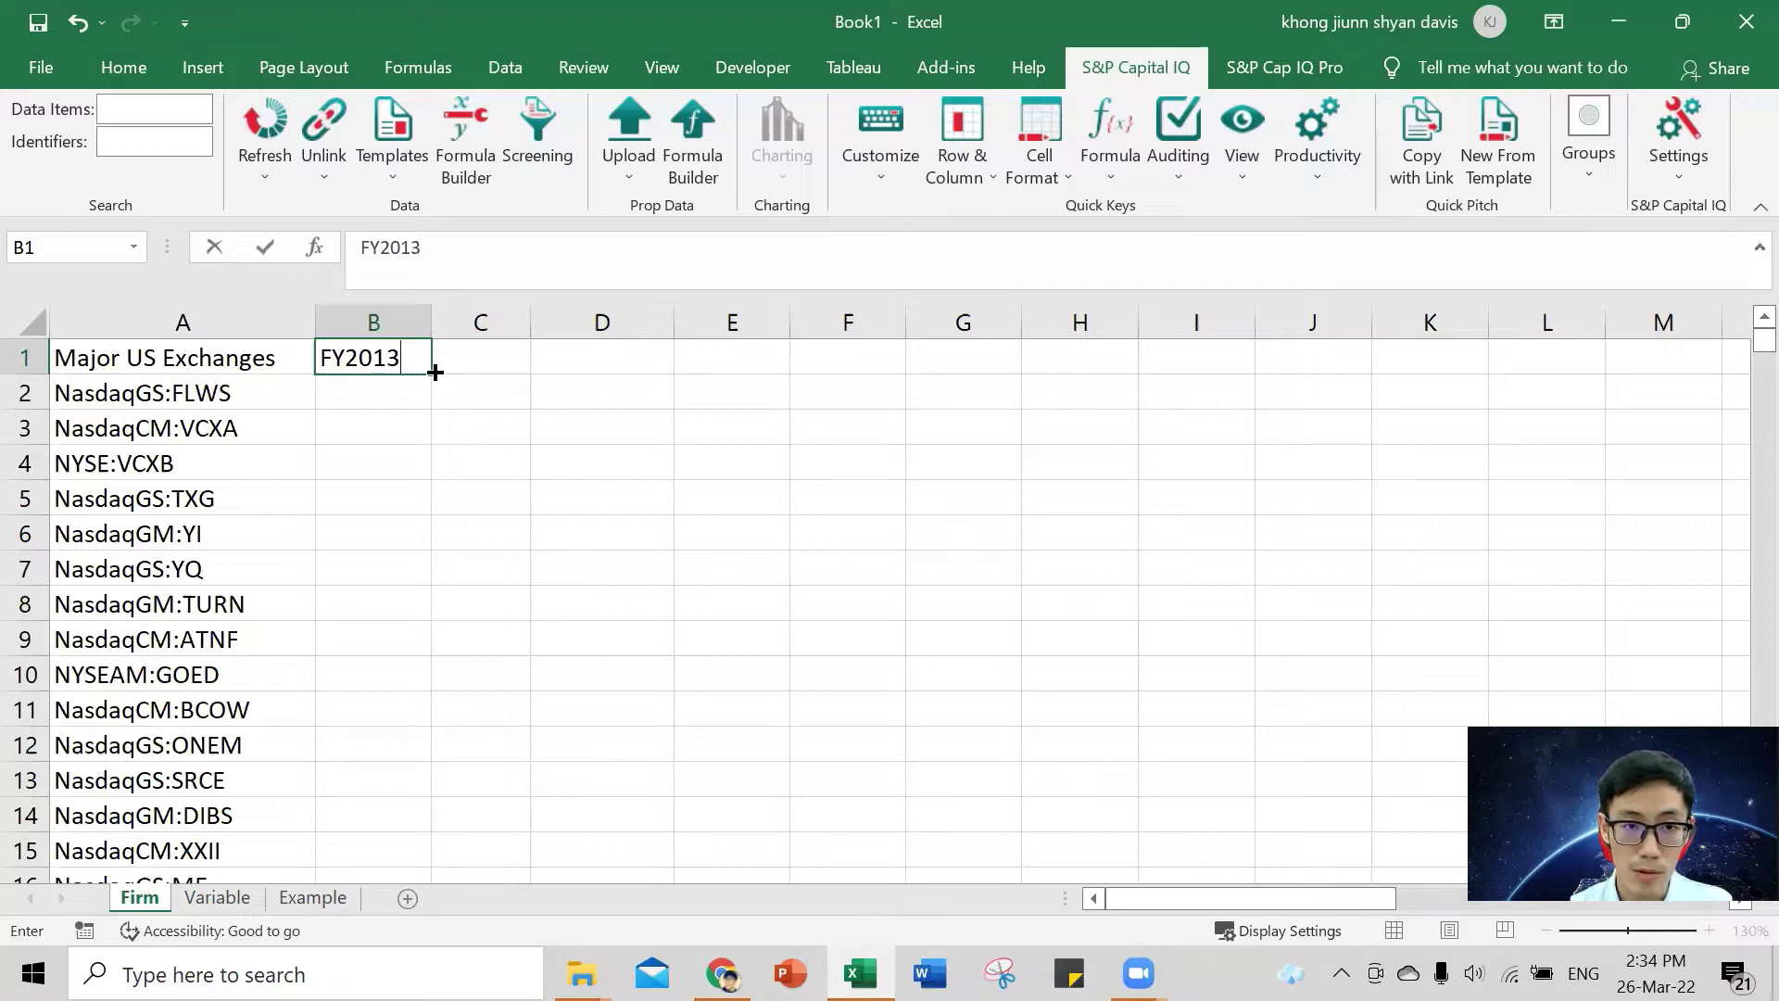
left_click_drag(433, 380, 1208, 371)
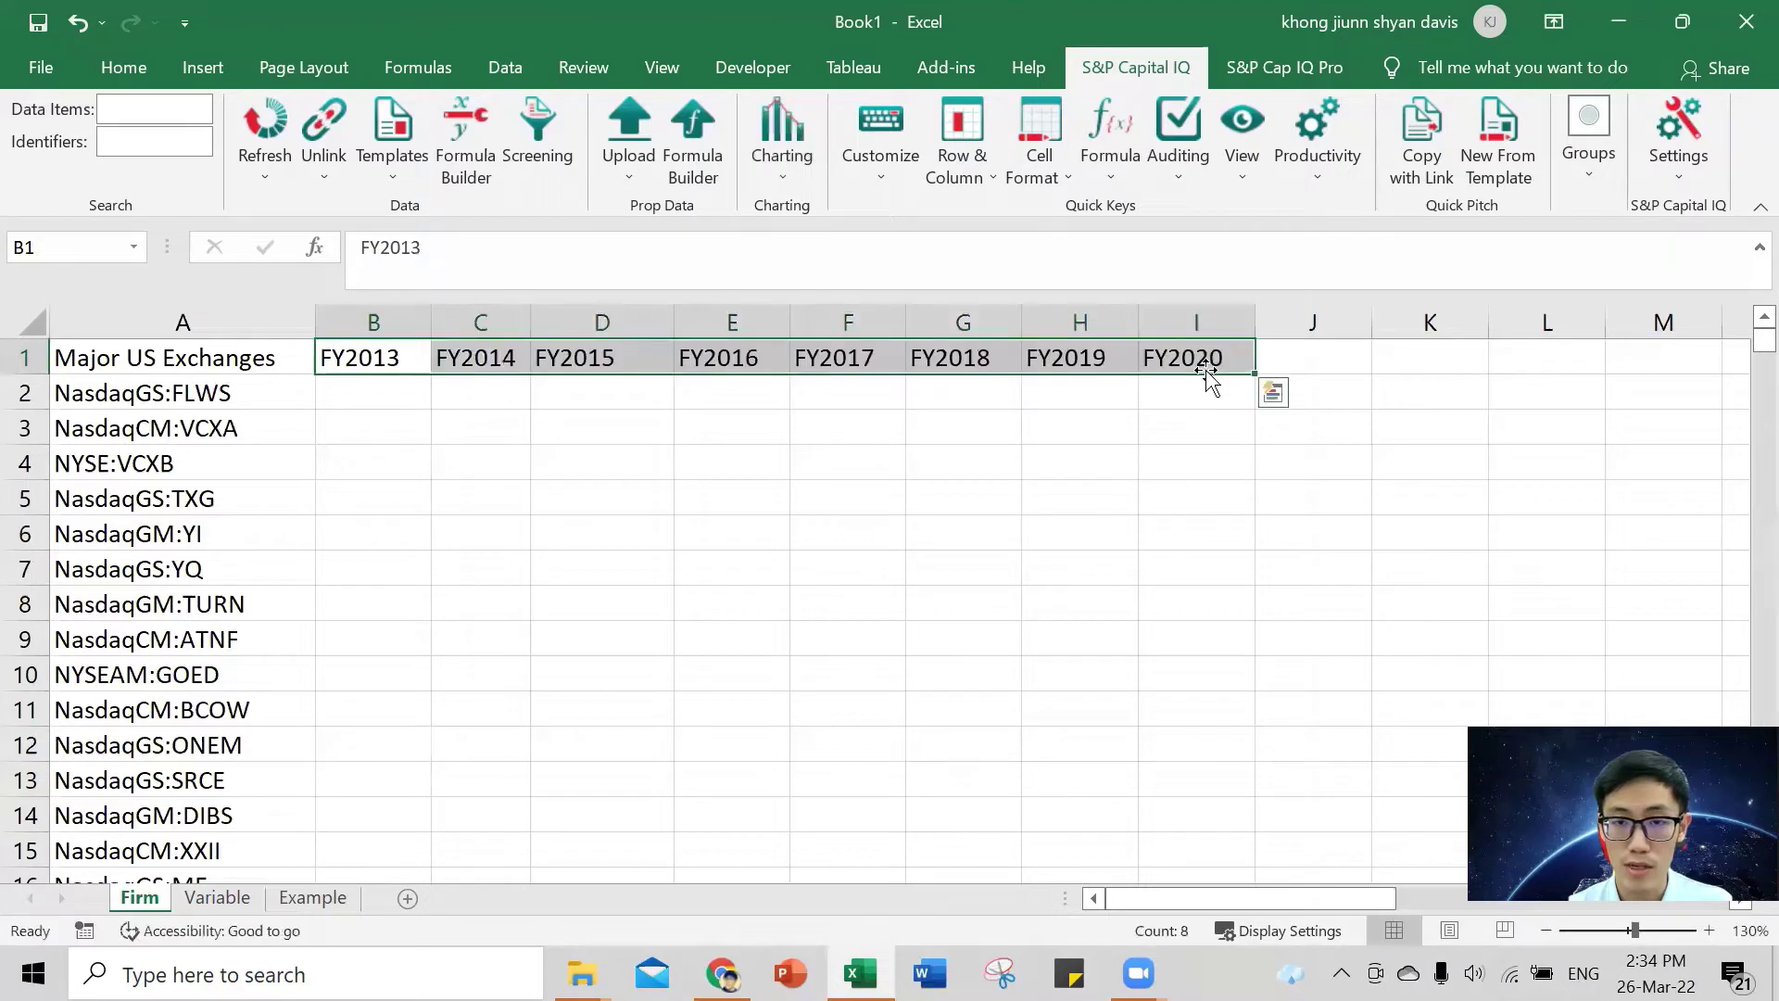
left_click(589, 447)
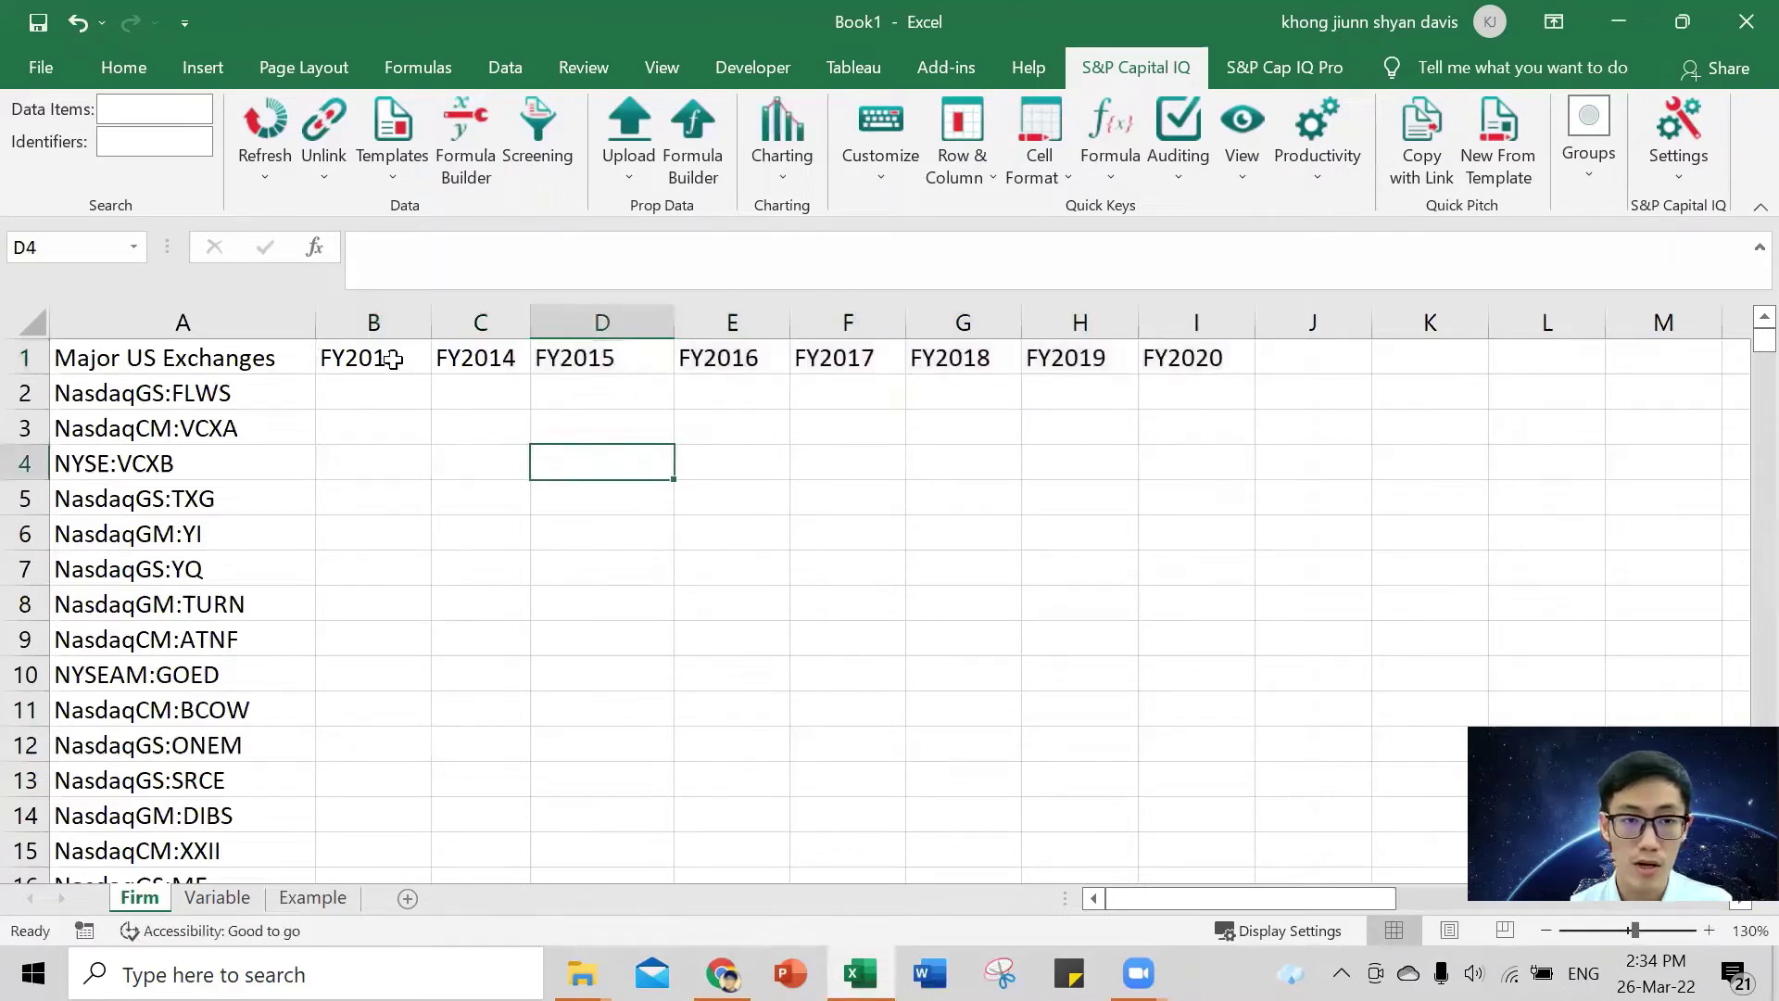
left_click_drag(385, 357, 1205, 361)
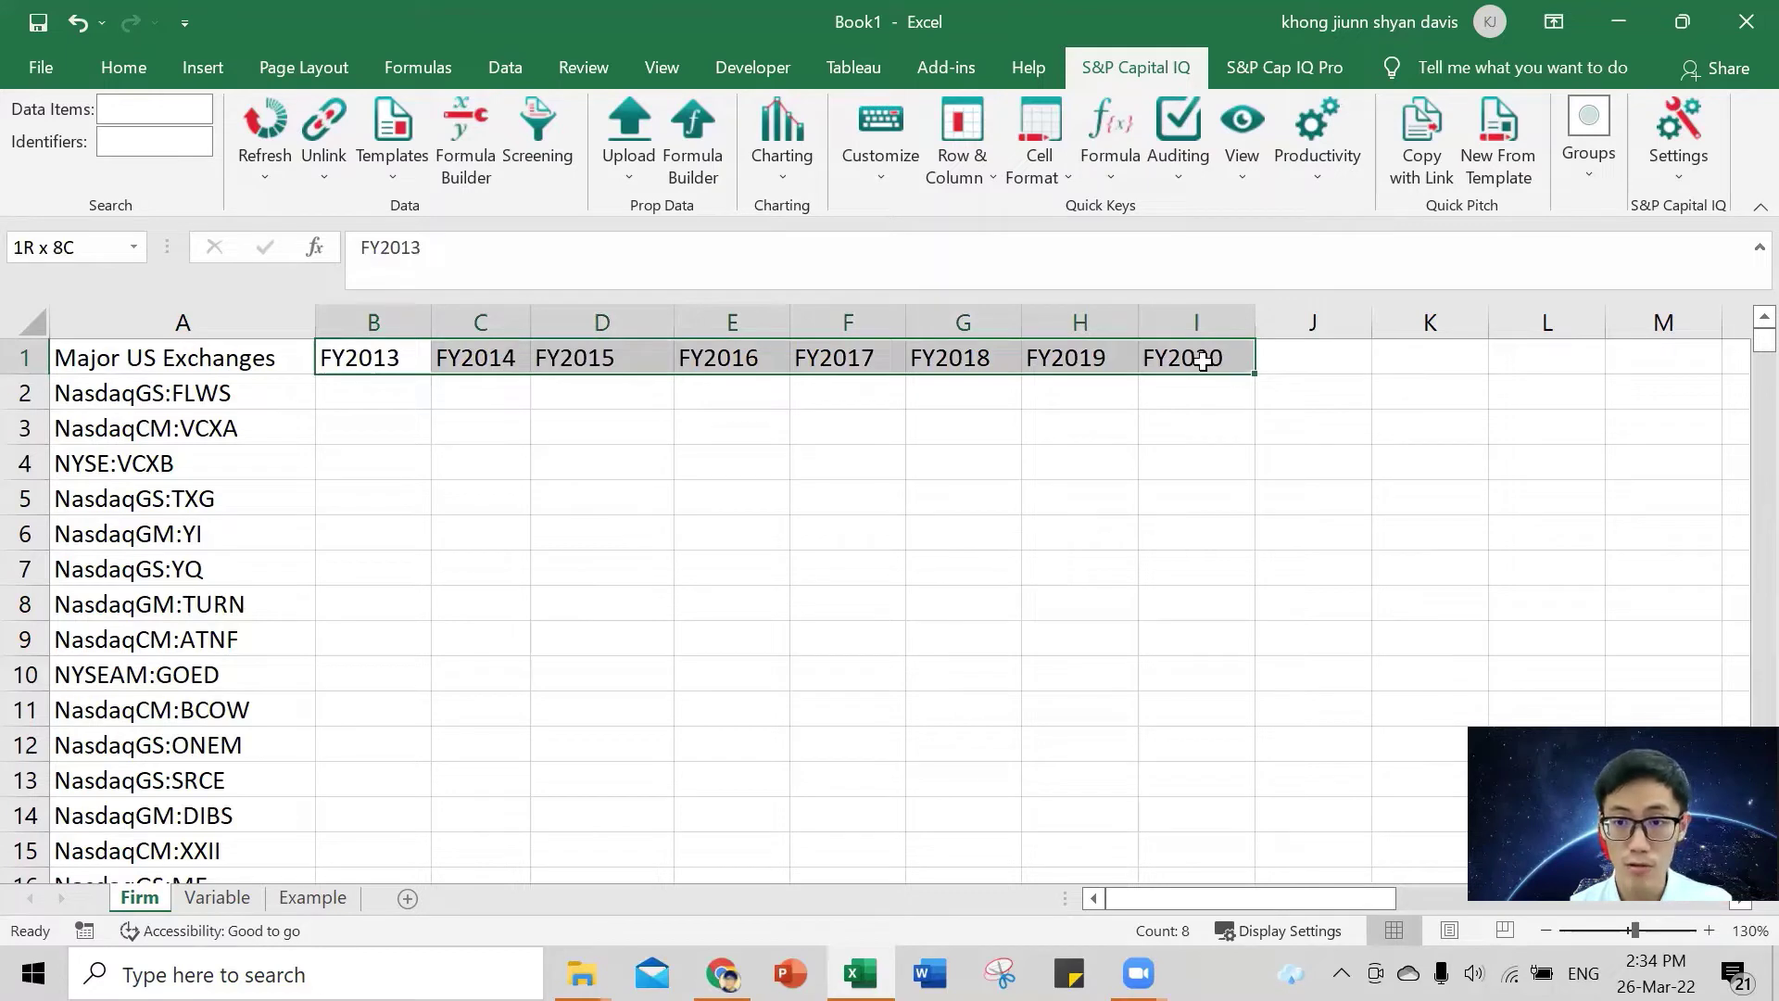
left_click_drag(1201, 362, 1201, 361)
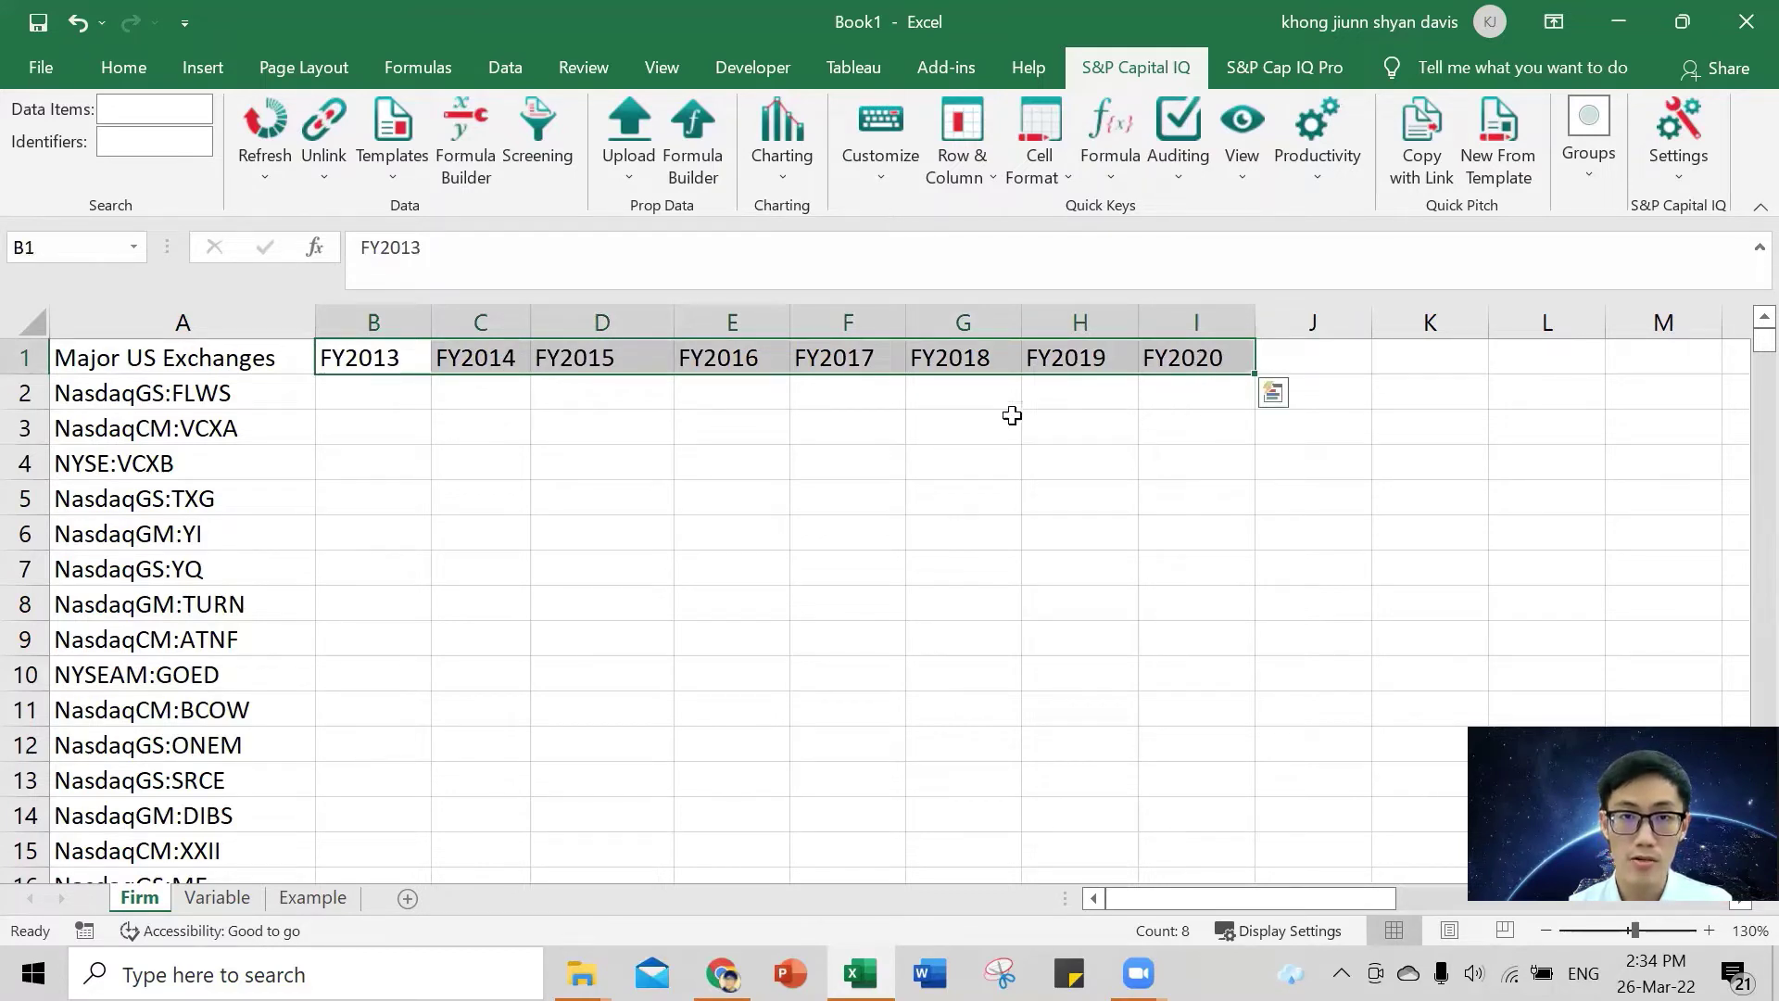
- Look over the Tableau add-in tools and the Example sheet, then select B2 on the Firm sheet
left_click(853, 67)
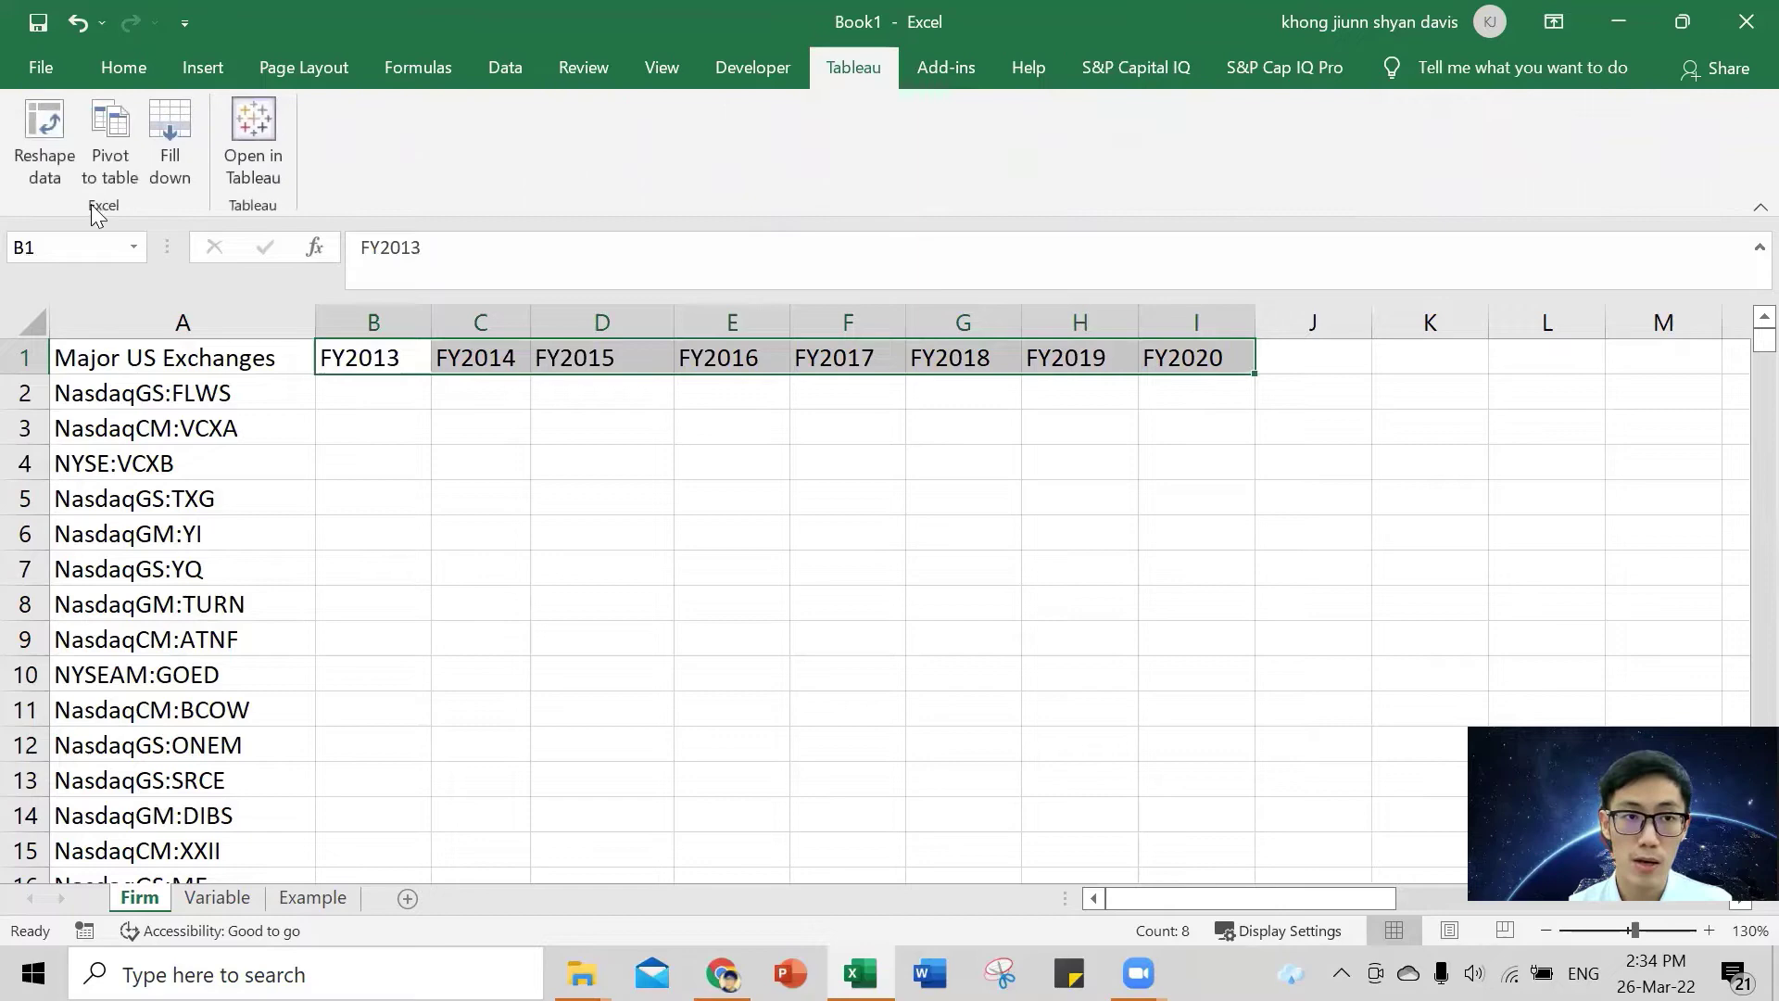
left_click(326, 897)
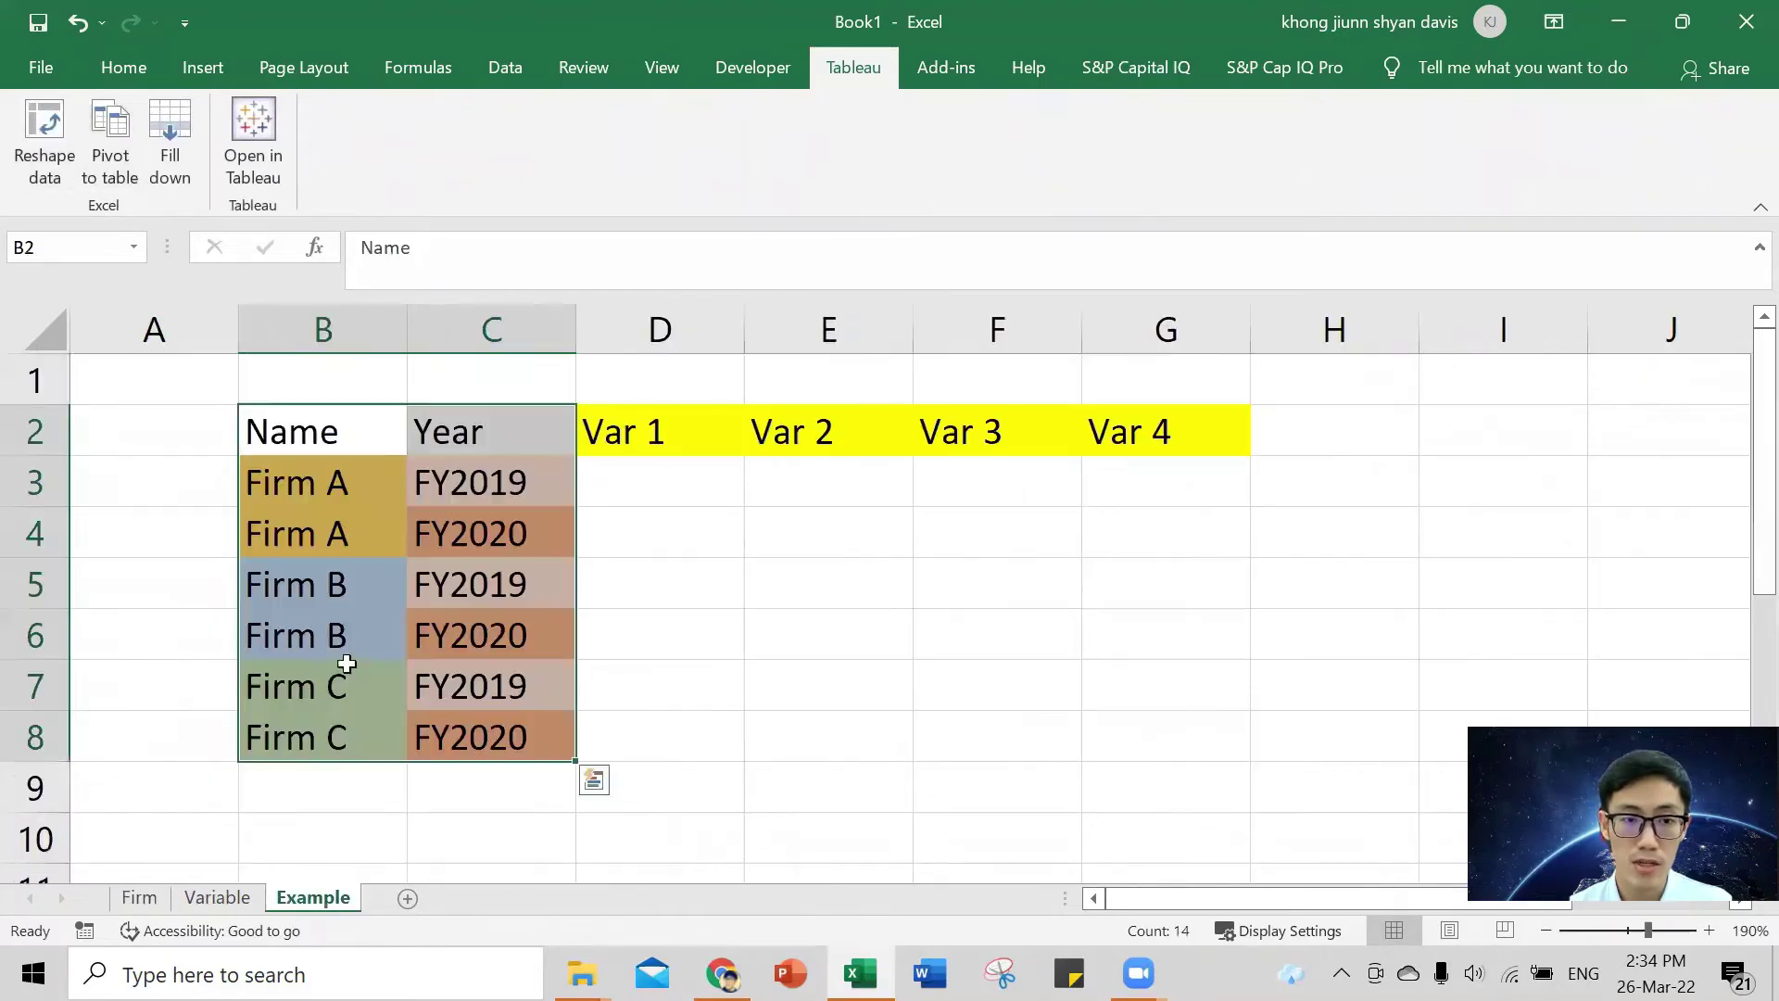
left_click(139, 896)
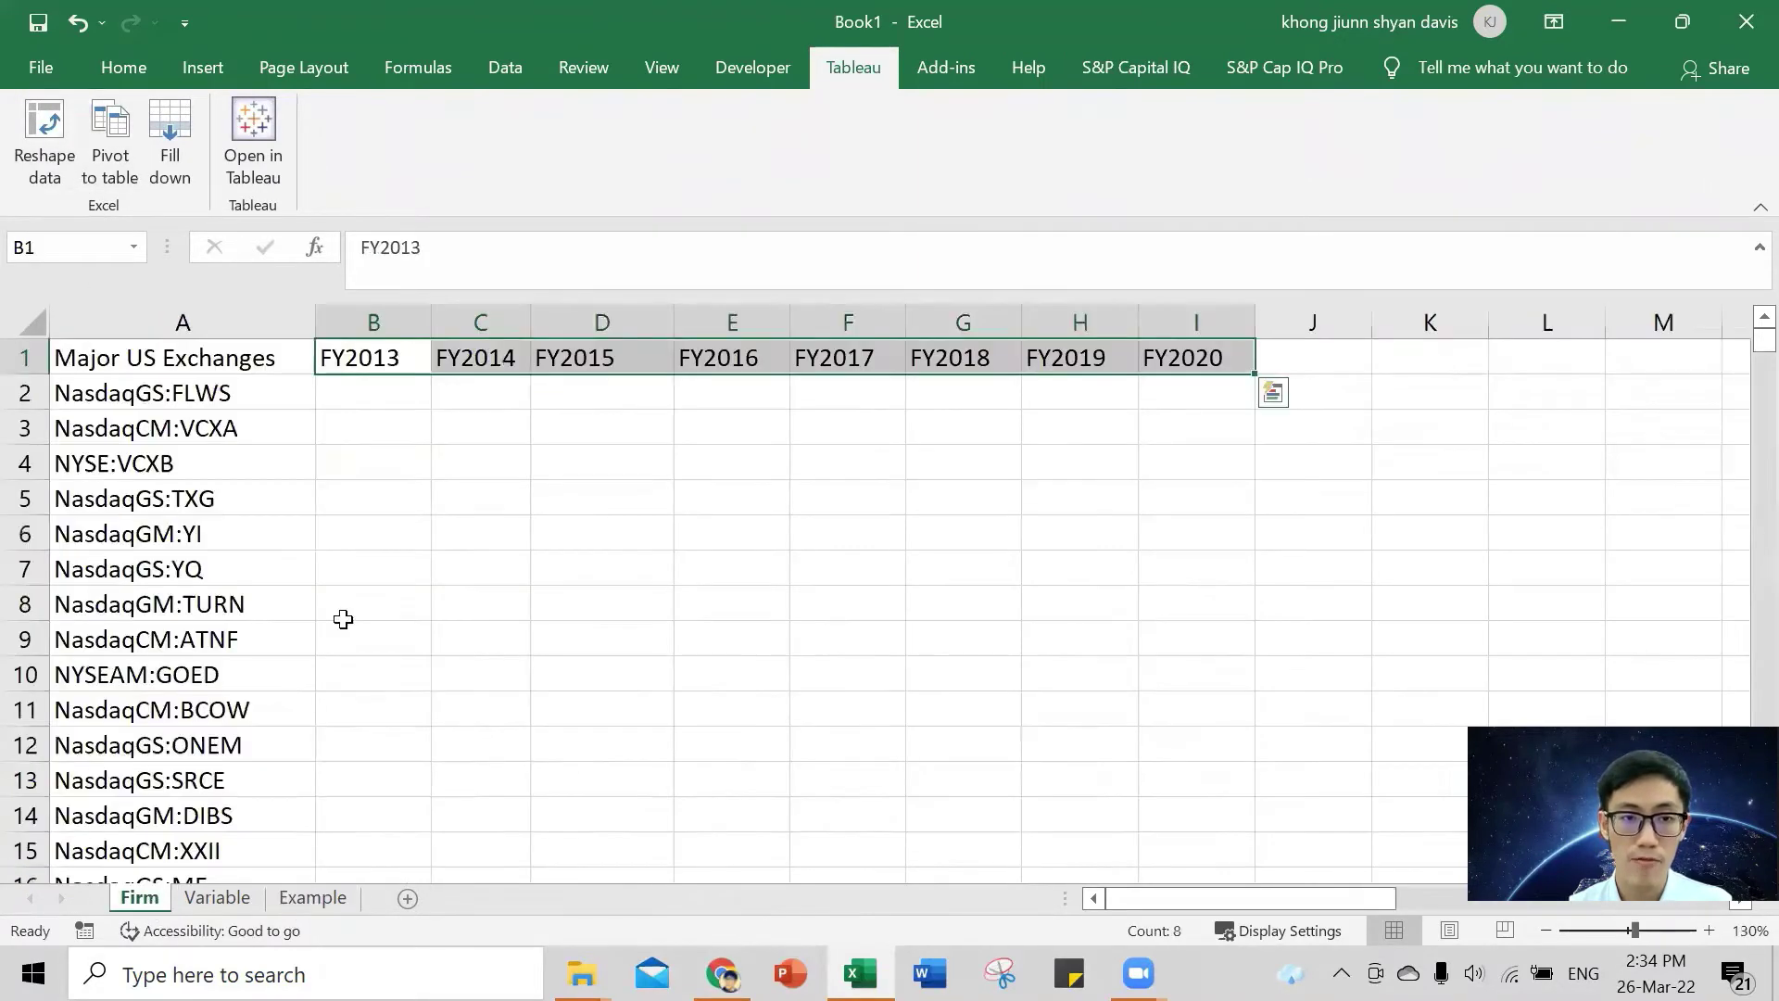
left_click(382, 460)
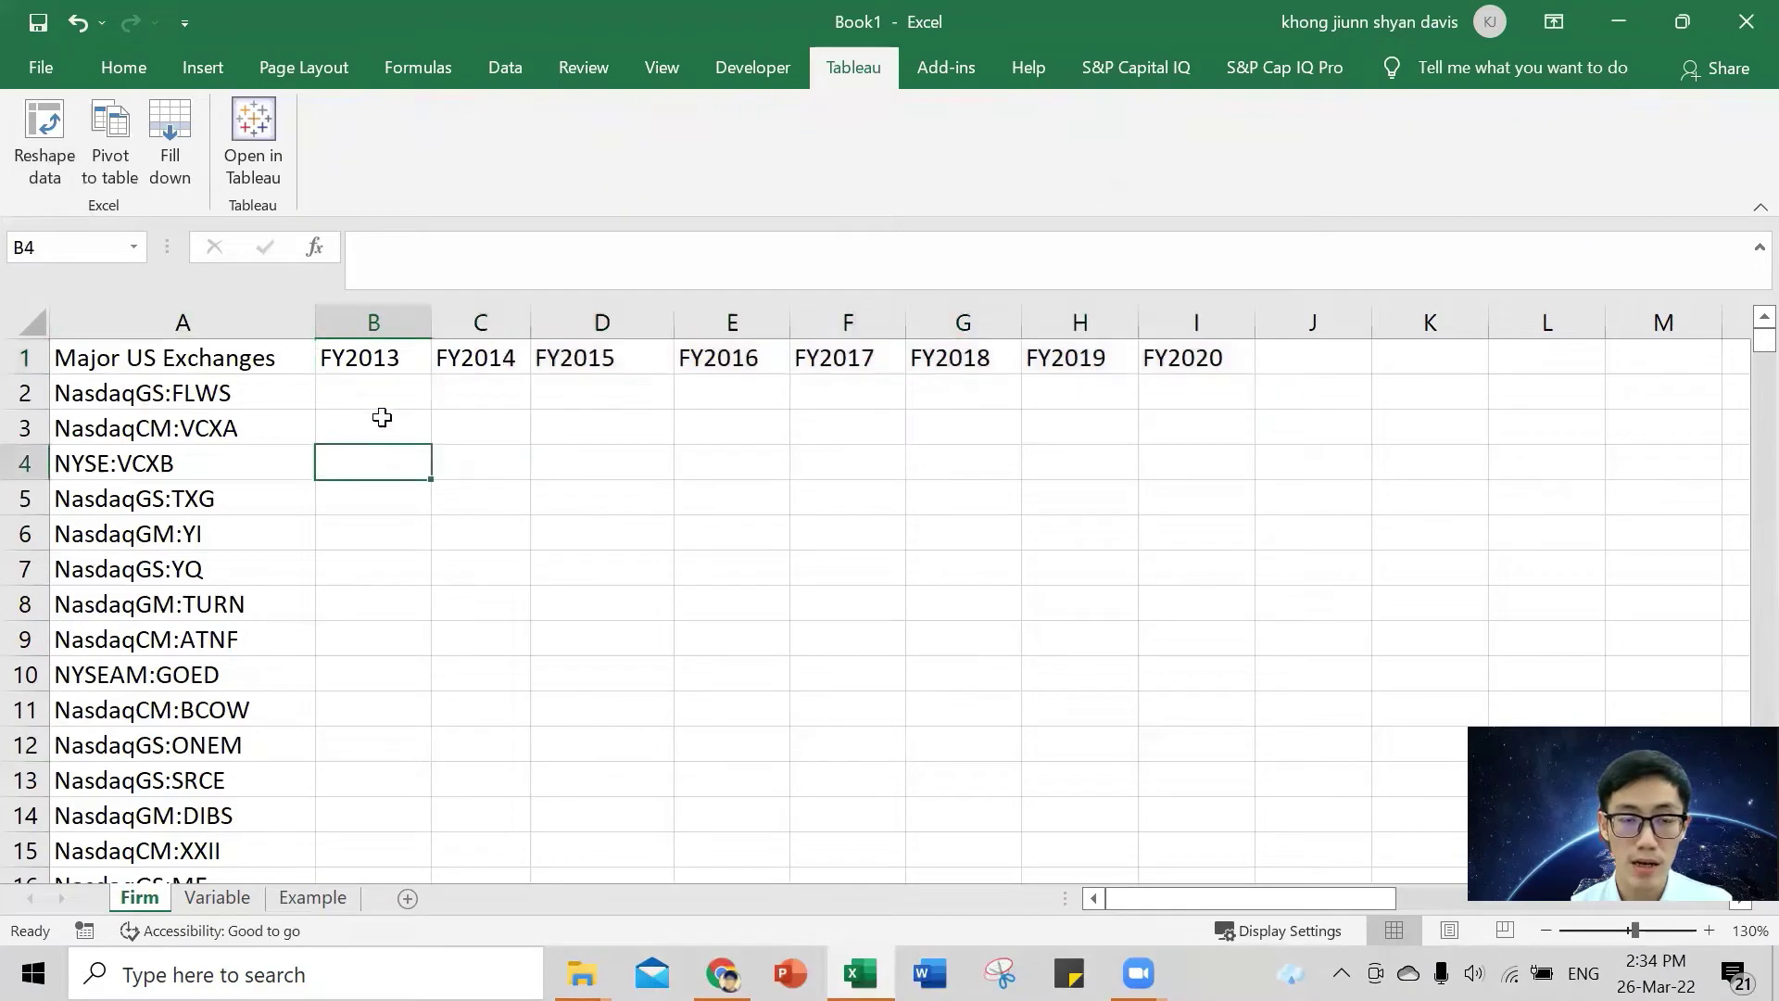
left_click(384, 390)
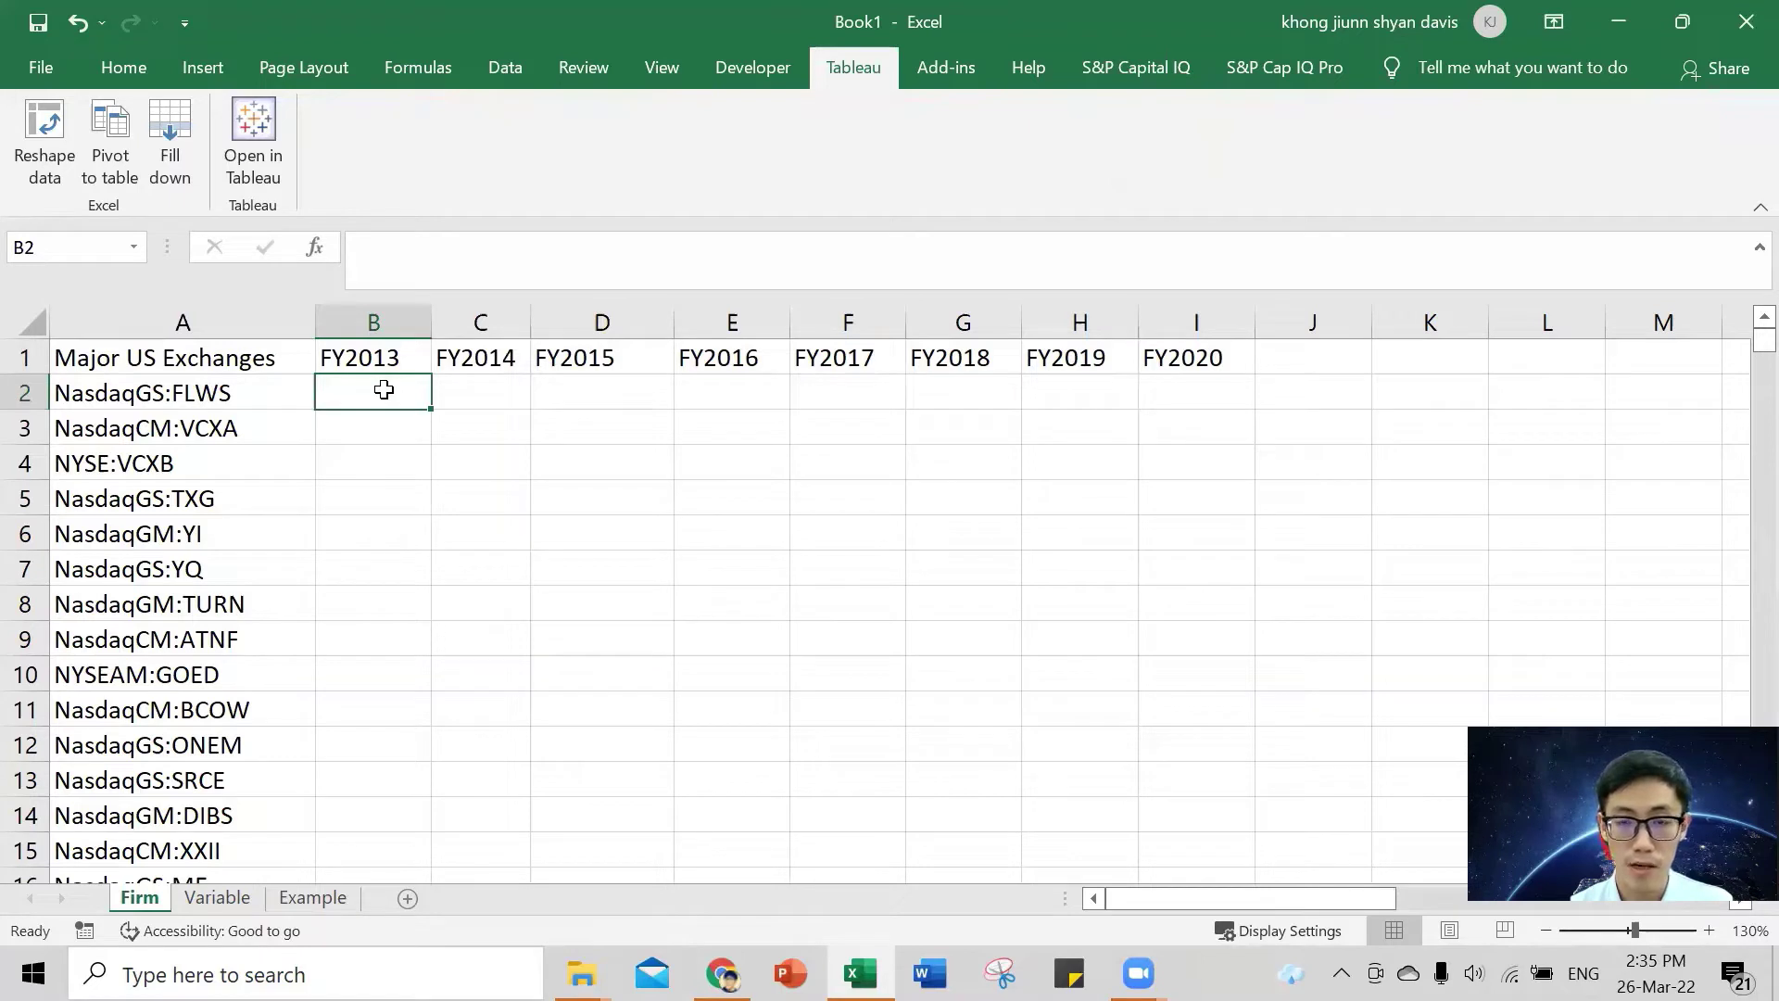
left_click(963, 635)
left_click(422, 400)
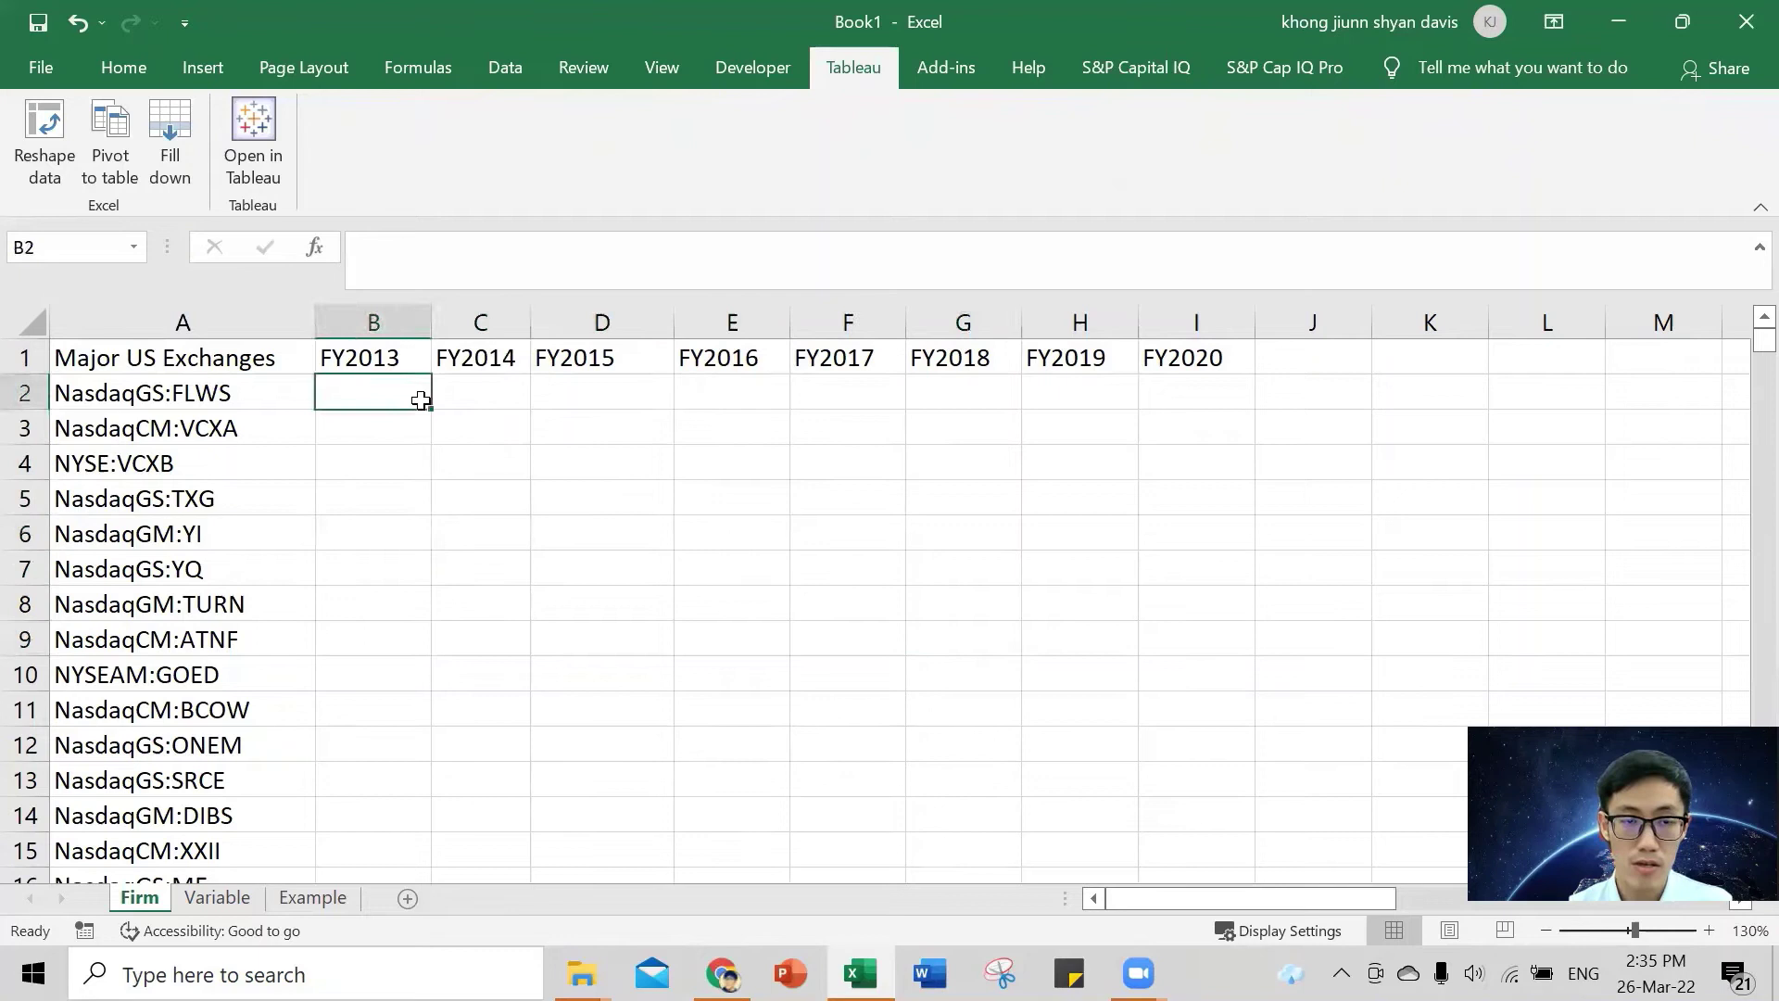
- Enter a '.' placeholder in B2 and fill it across to column I and down every firm row
type(".")
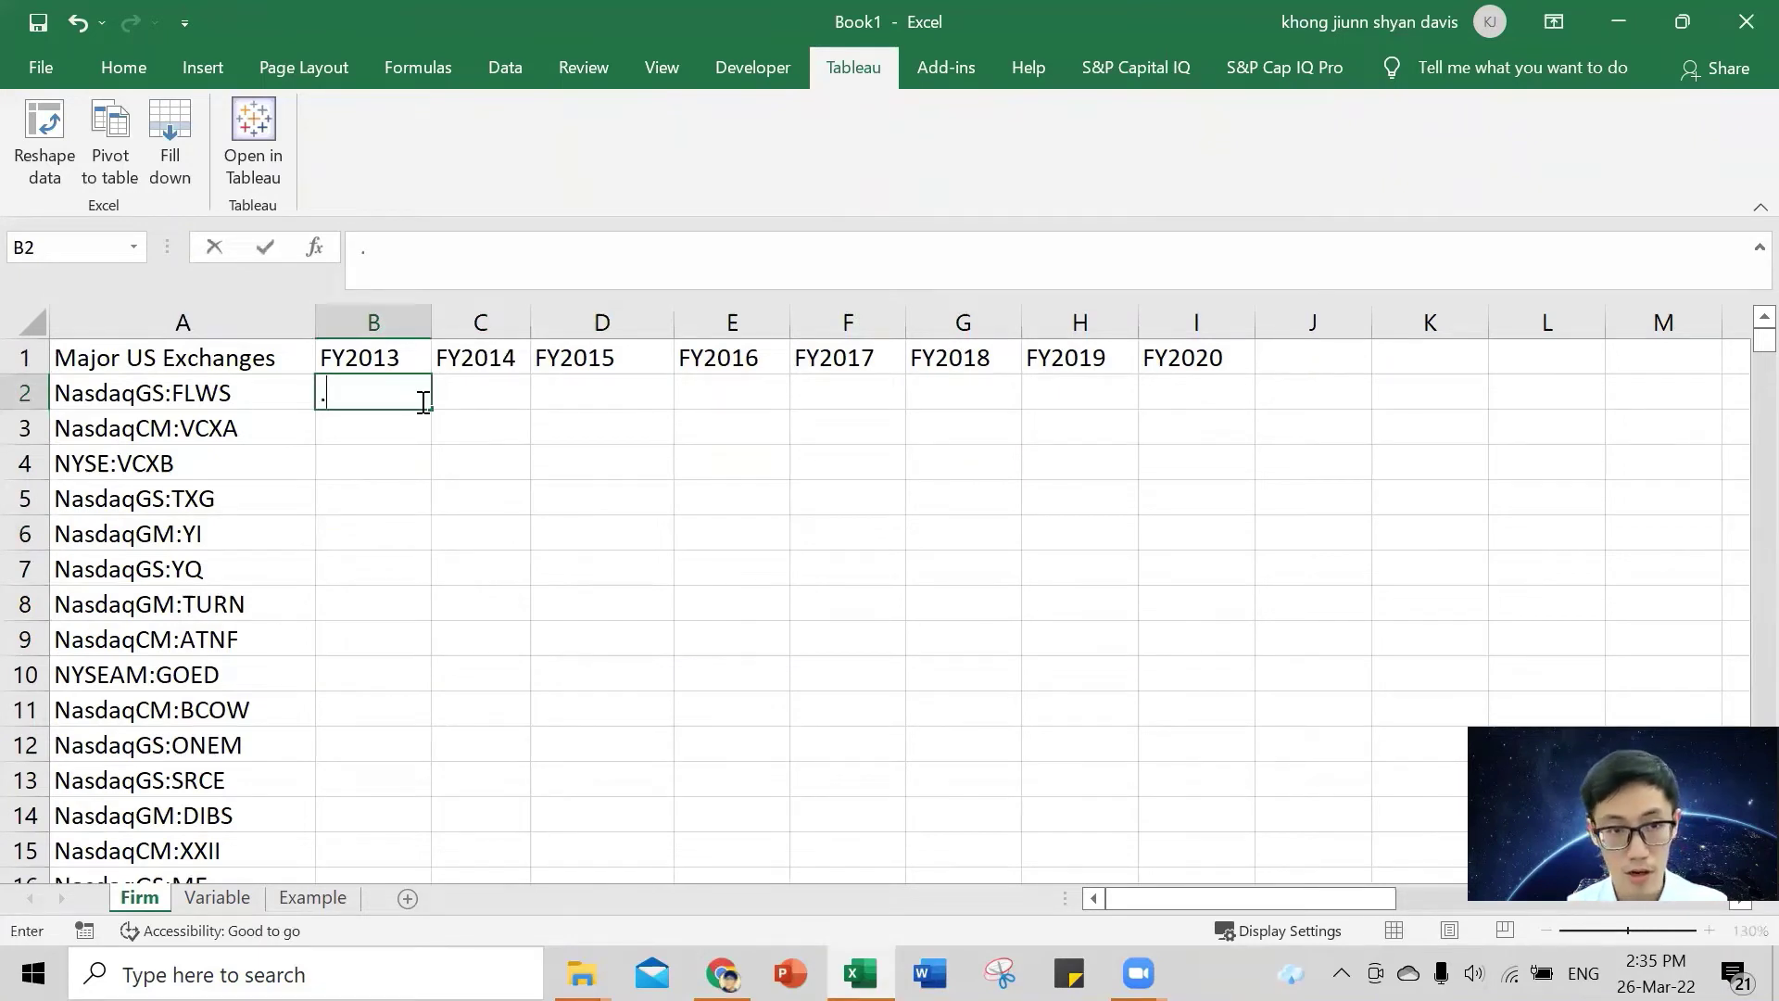
left_click(436, 460)
left_click(406, 403)
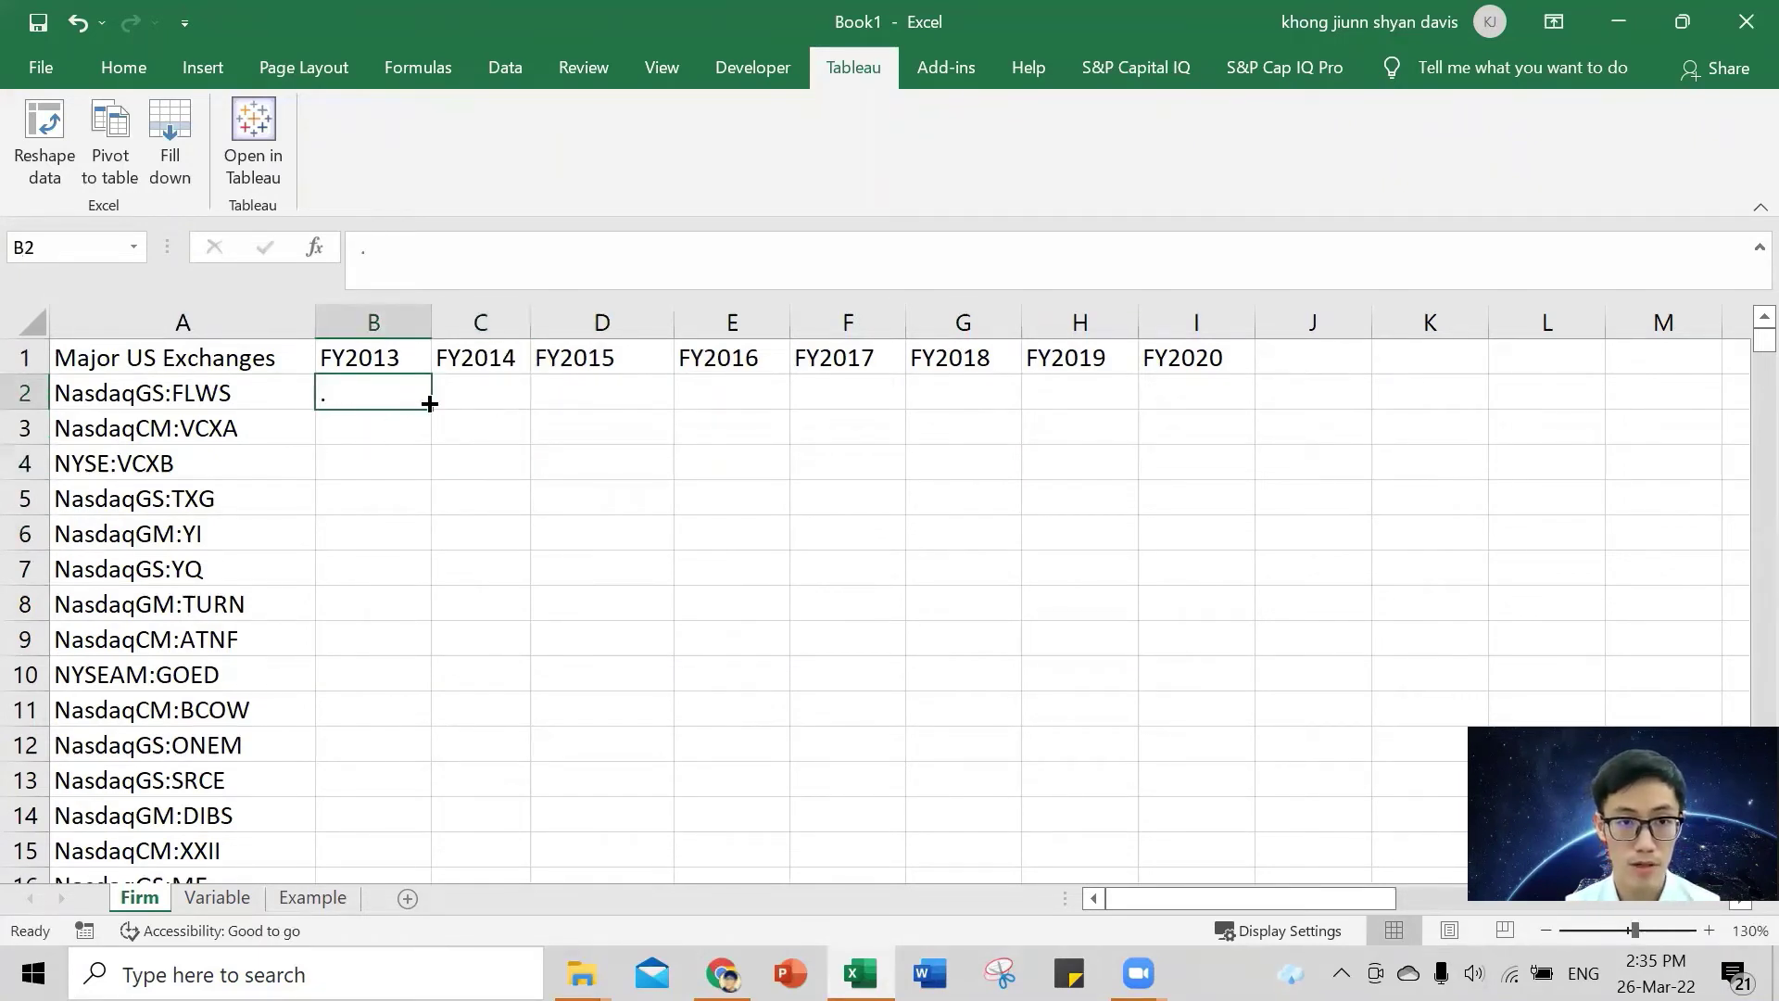
left_click_drag(429, 404, 1208, 393)
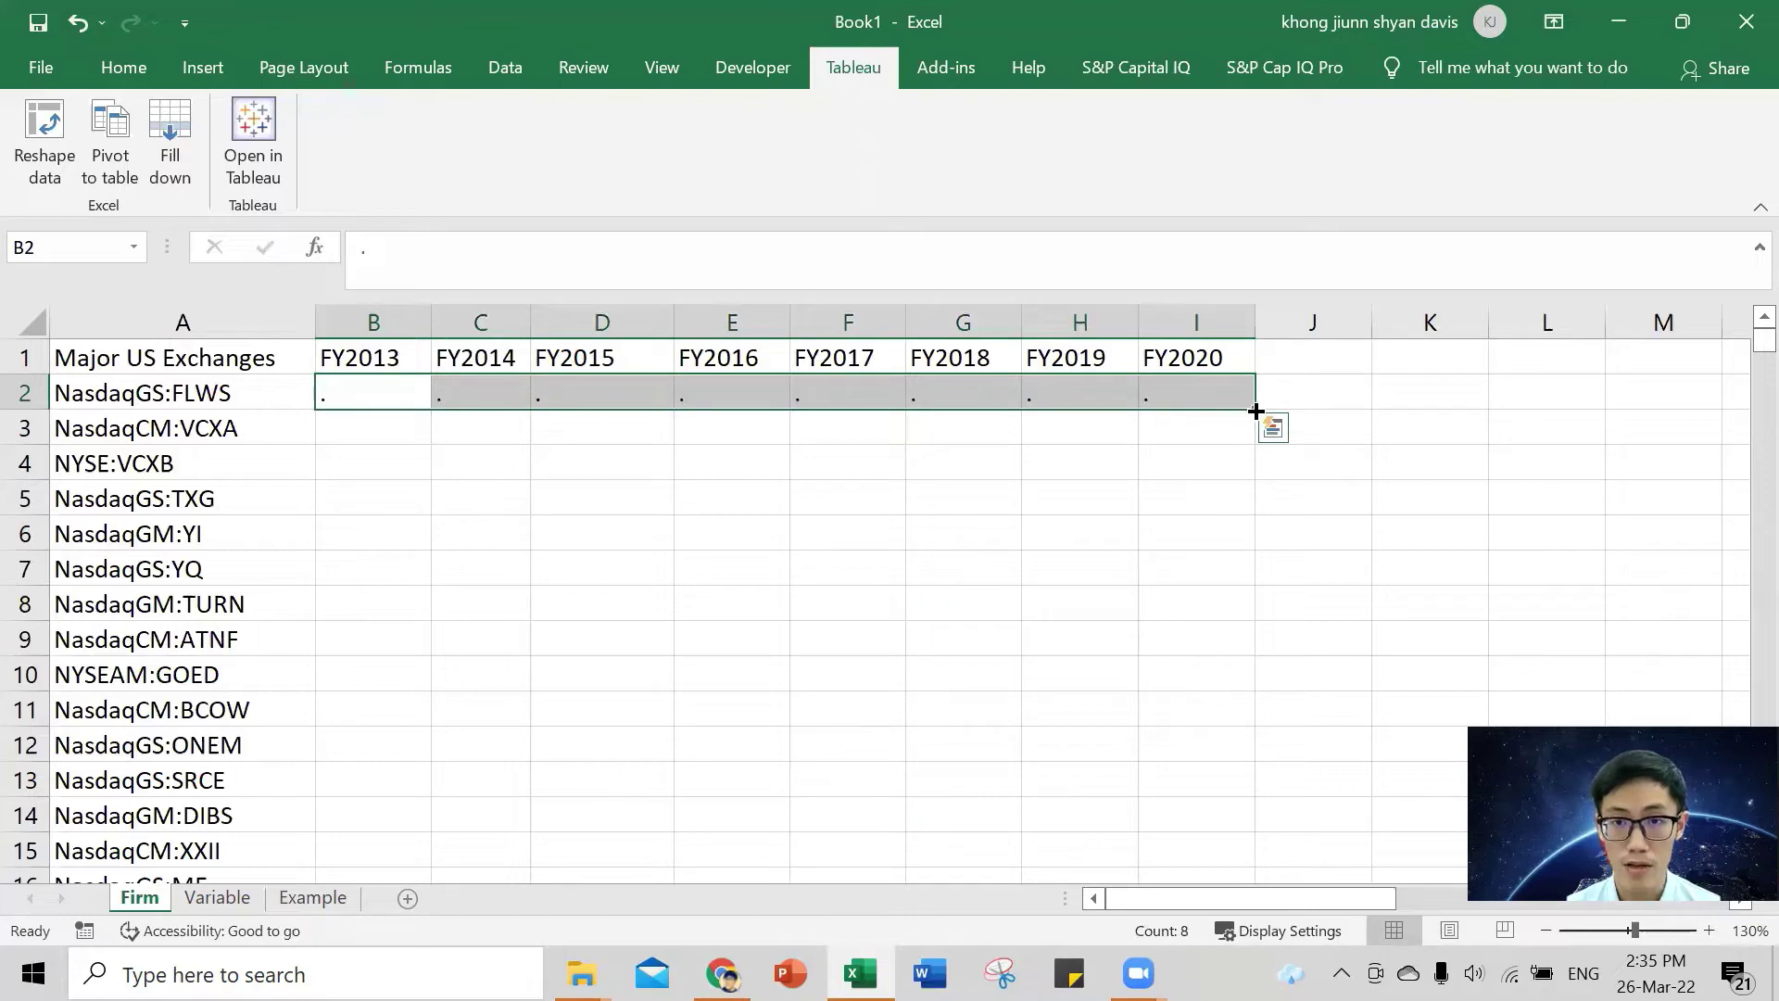
double_click(1256, 410)
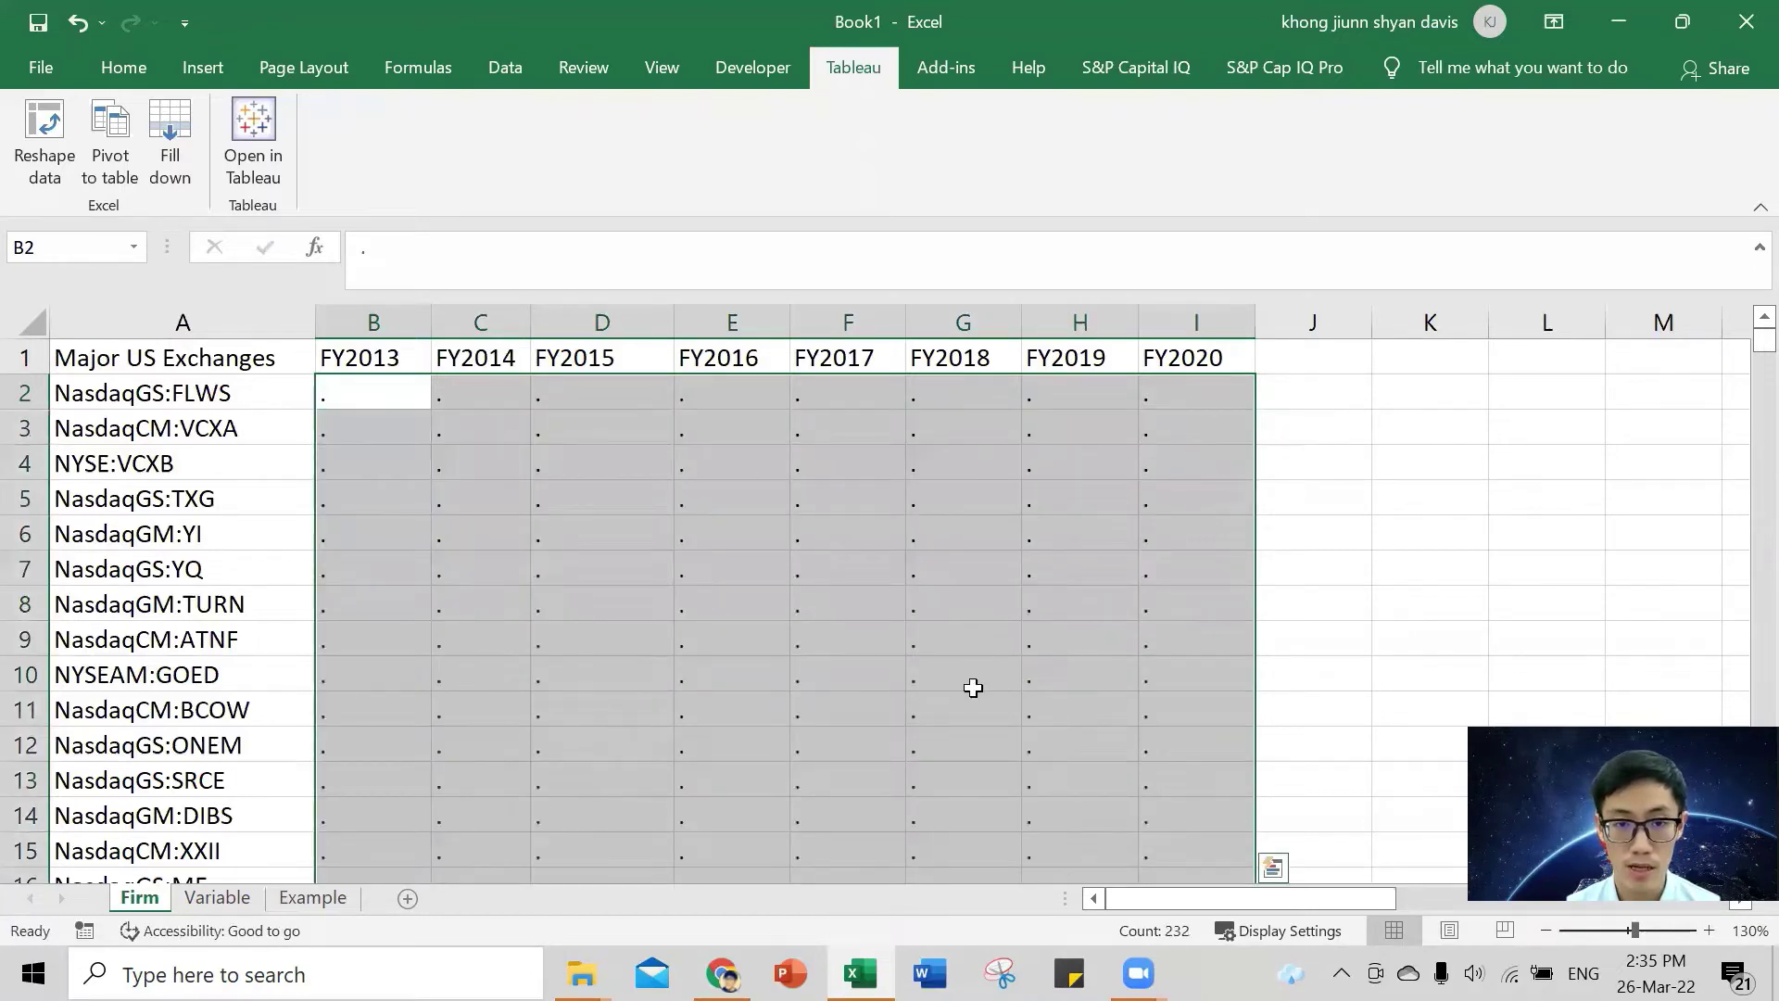
- Check the filled B2:I30 placeholder block and return to the first data value, B2
scroll(971, 694, "down", 5)
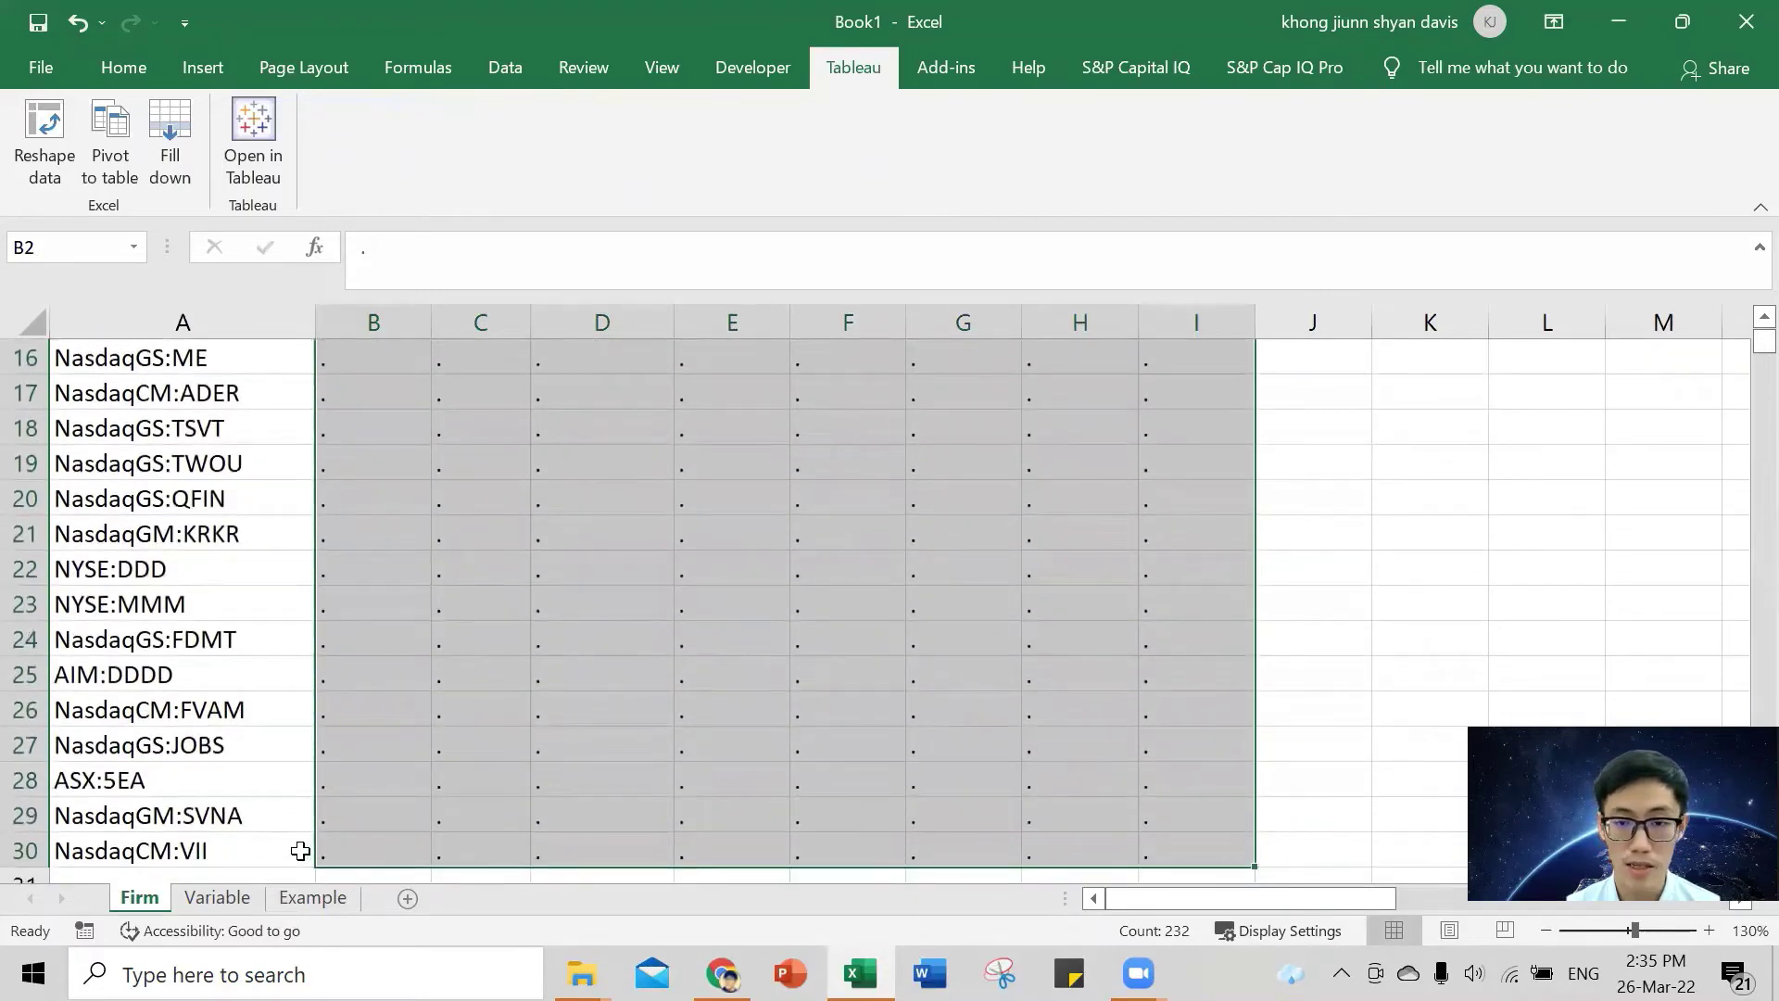
left_click(297, 846)
left_click(413, 844)
scroll(421, 825, "up", 5)
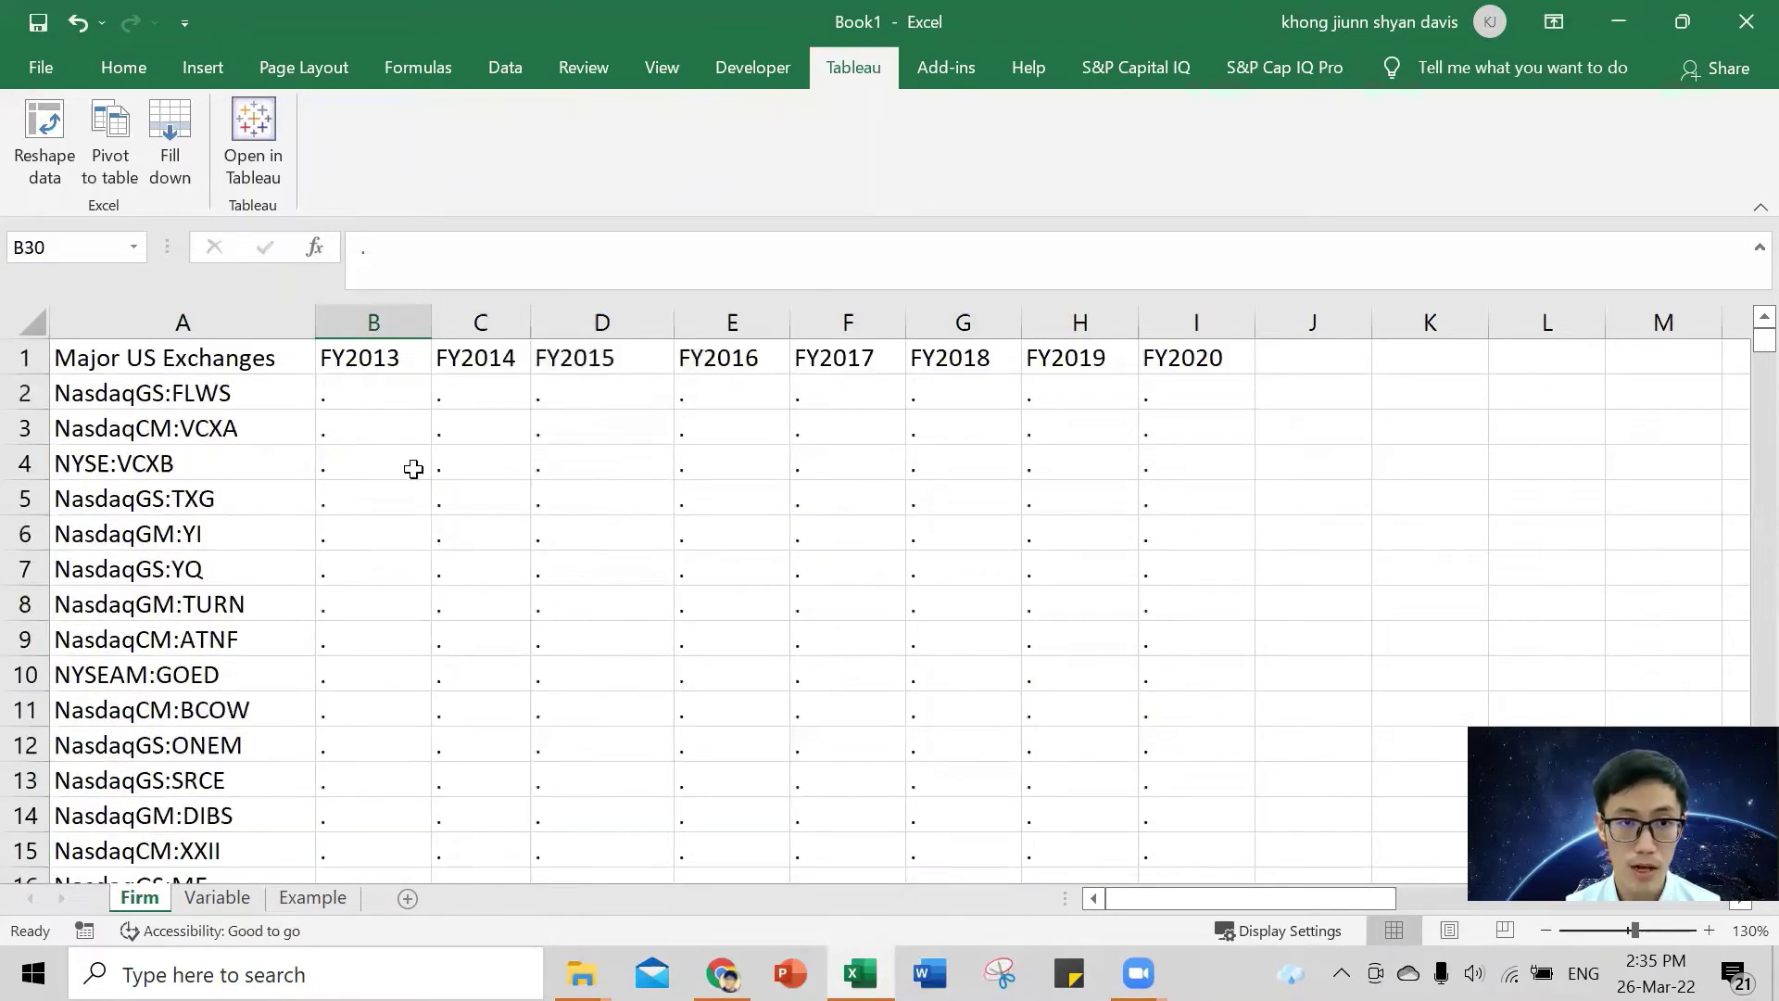
left_click_drag(385, 389, 1235, 636)
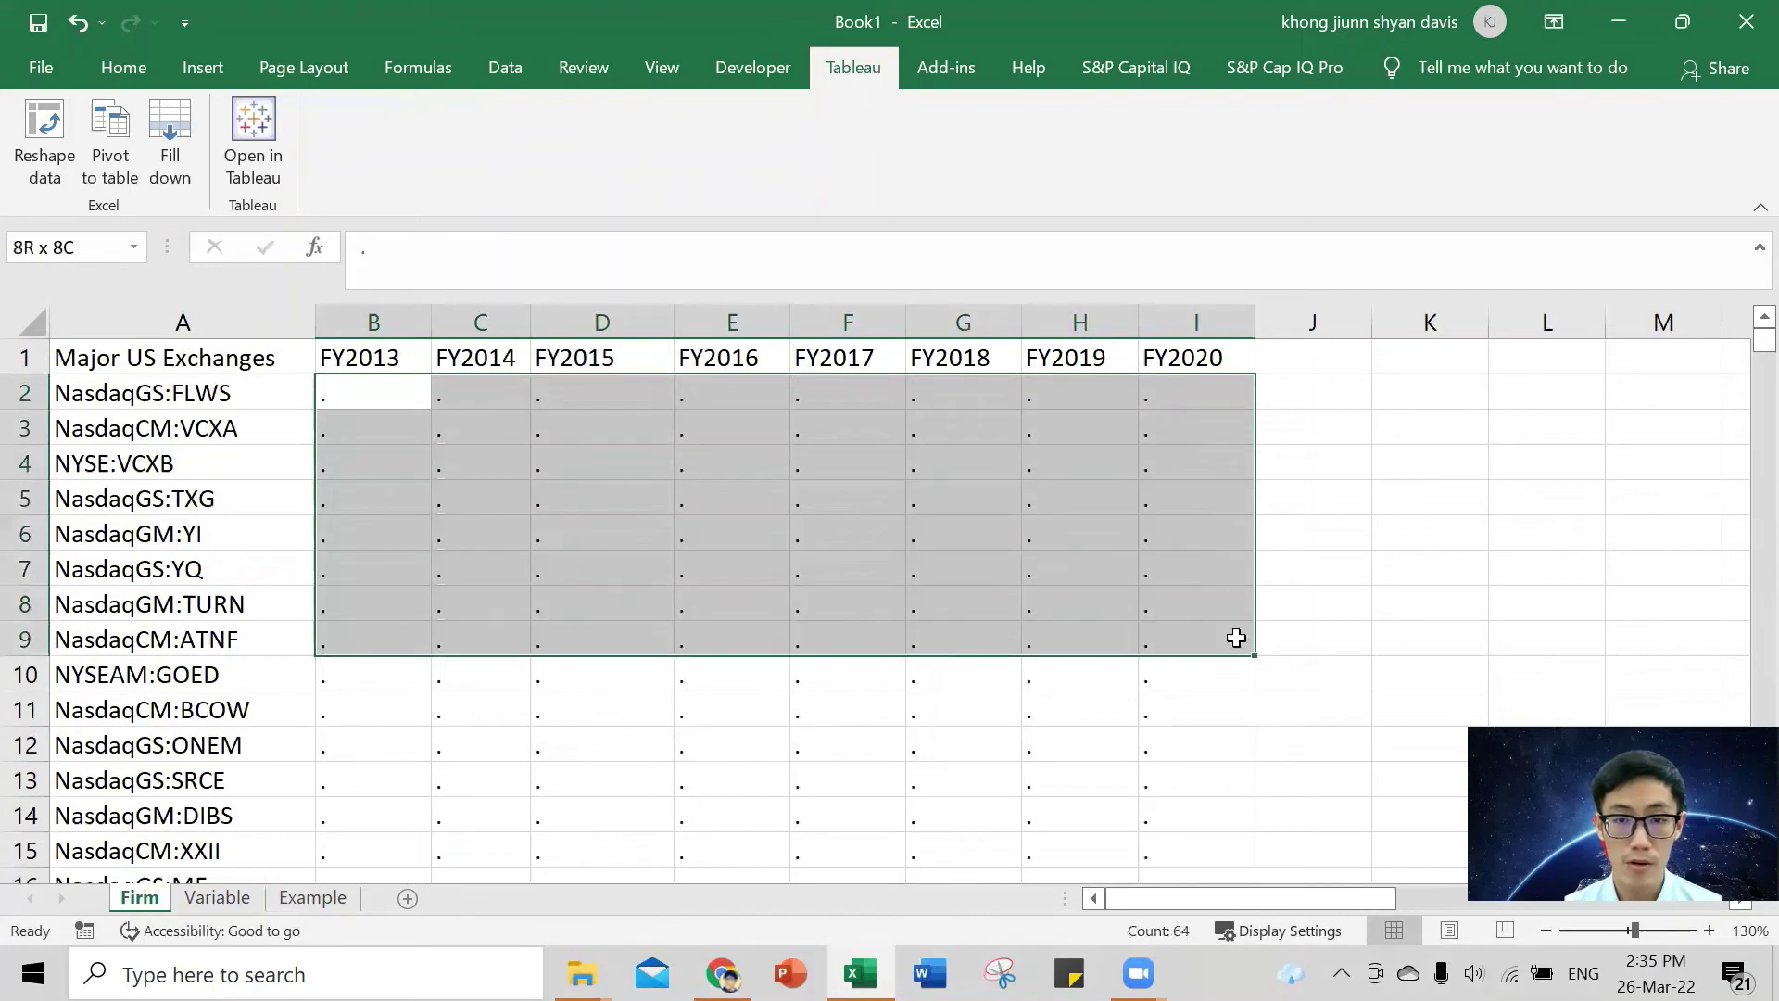
left_click(1227, 635)
left_click(411, 390)
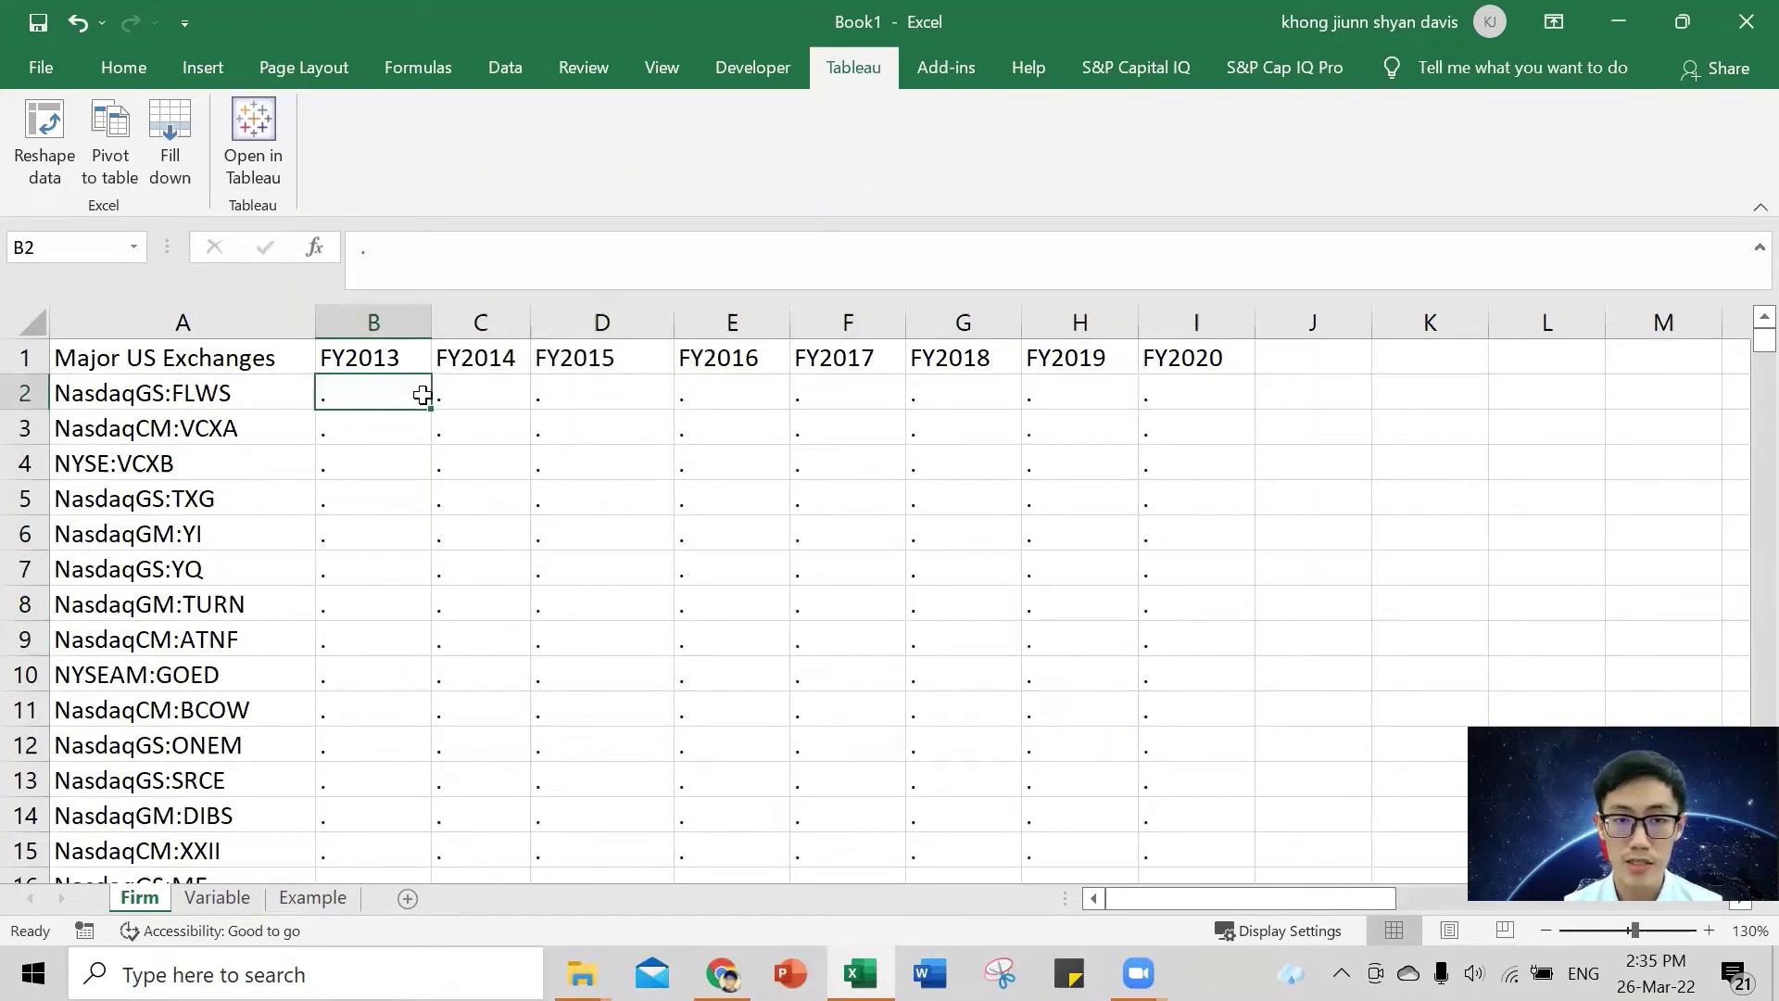
left_click(480, 520)
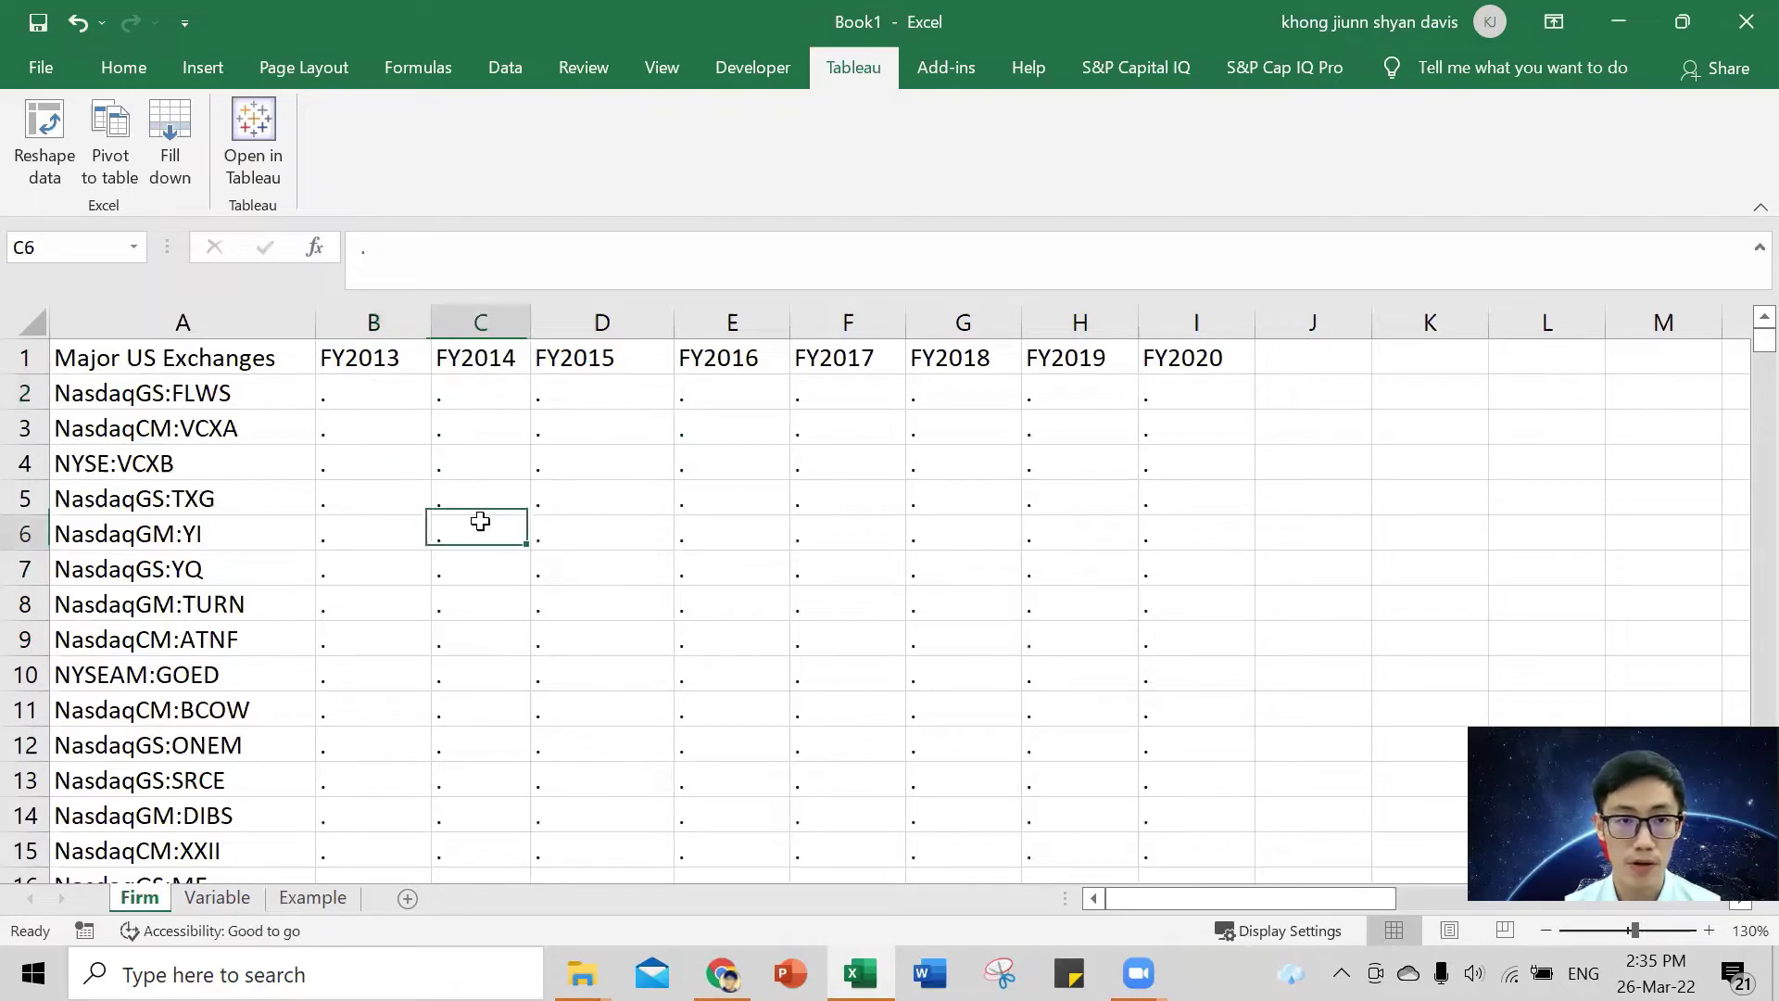
left_click(369, 405)
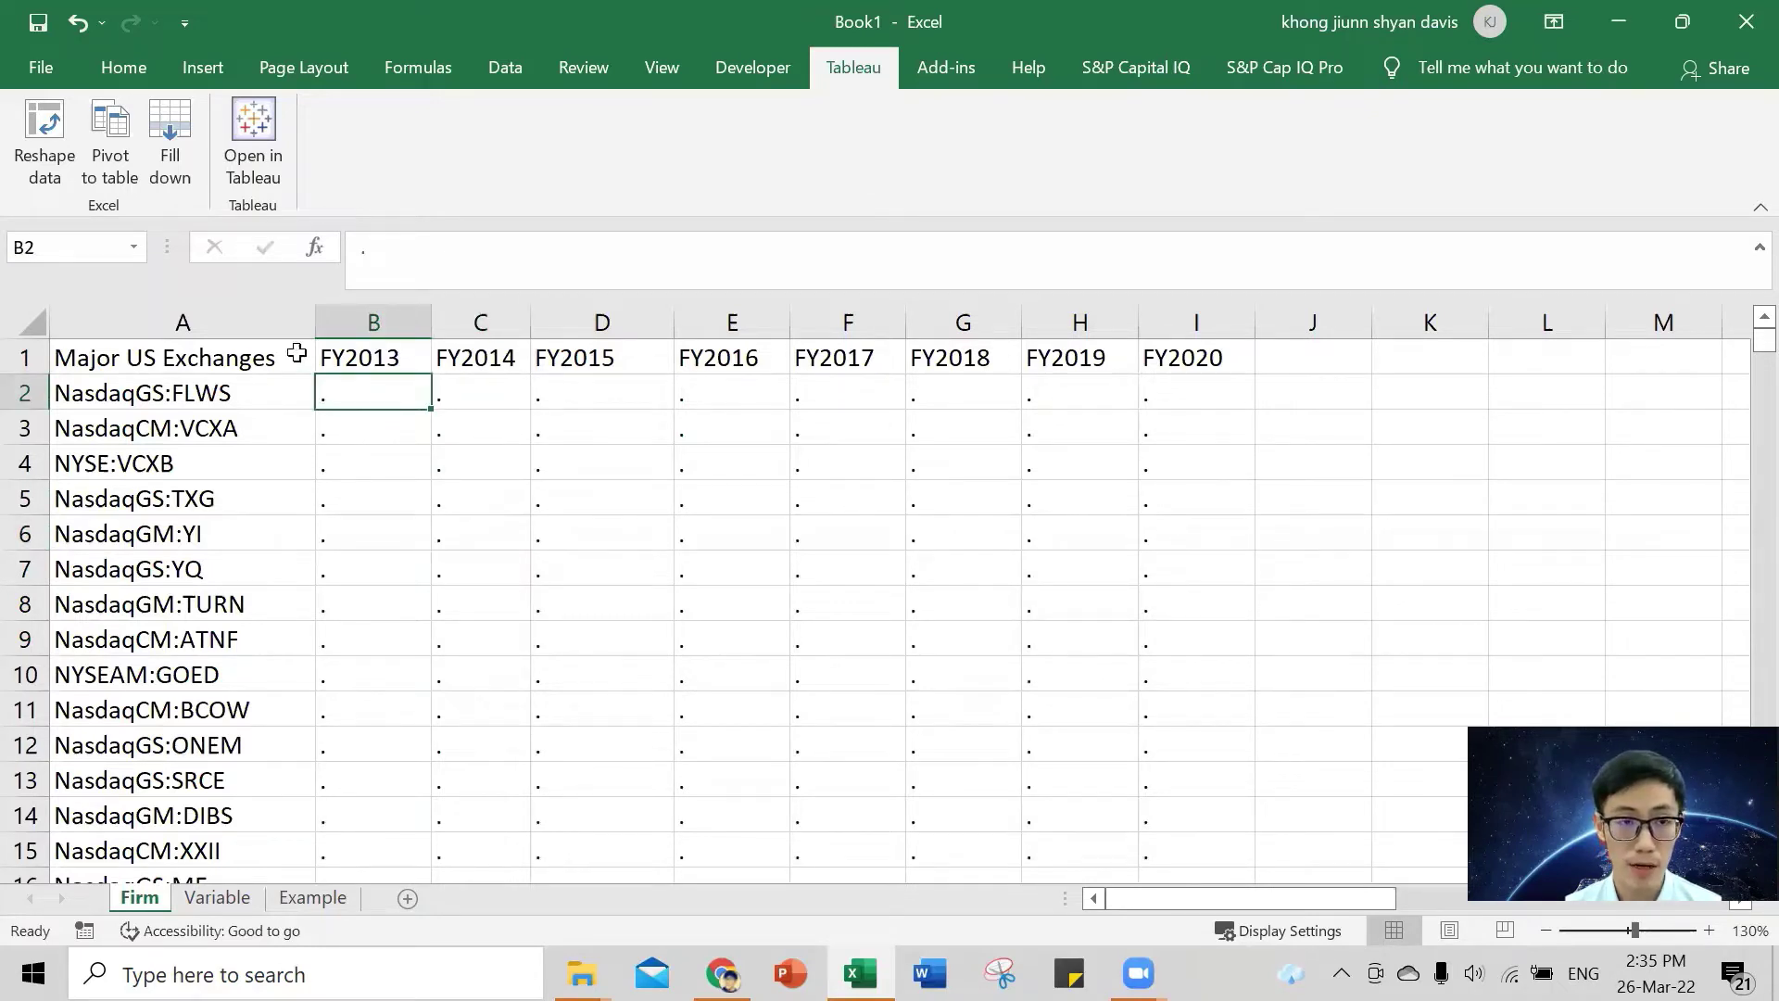
- Reshape the Firm sheet from B2 with Tableau Reshape data, then autofit columns A and B
left_click(61, 154)
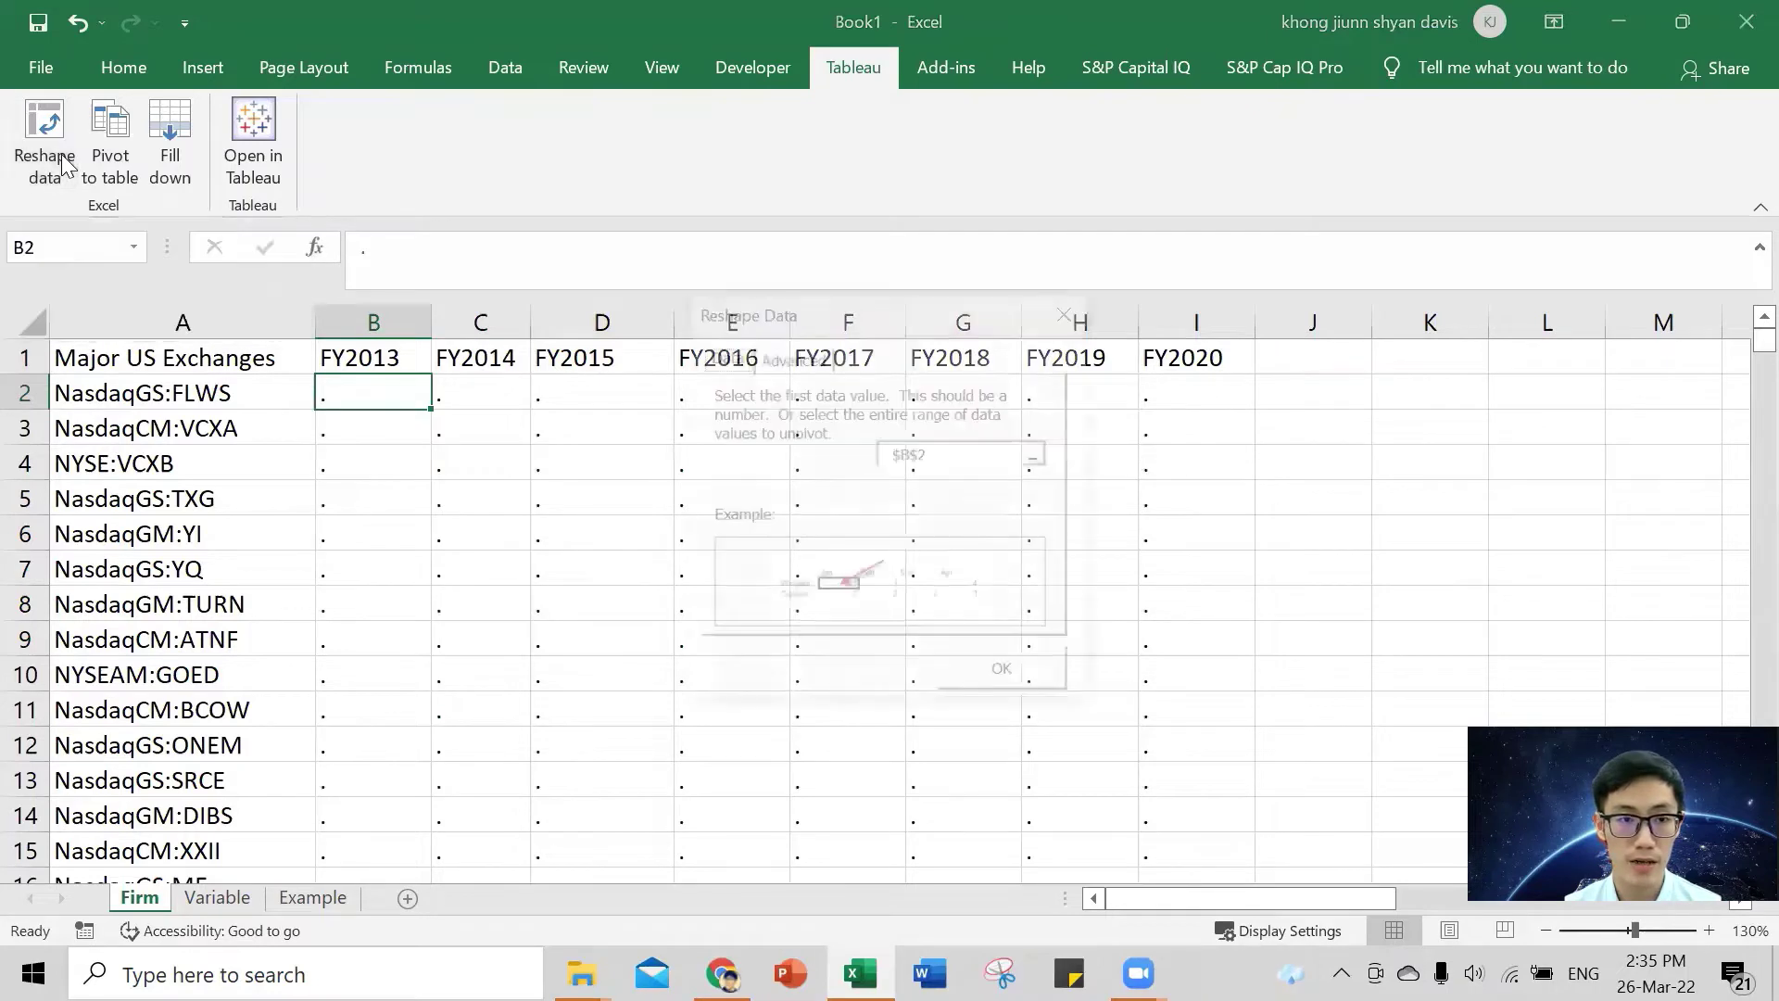
left_click(980, 671)
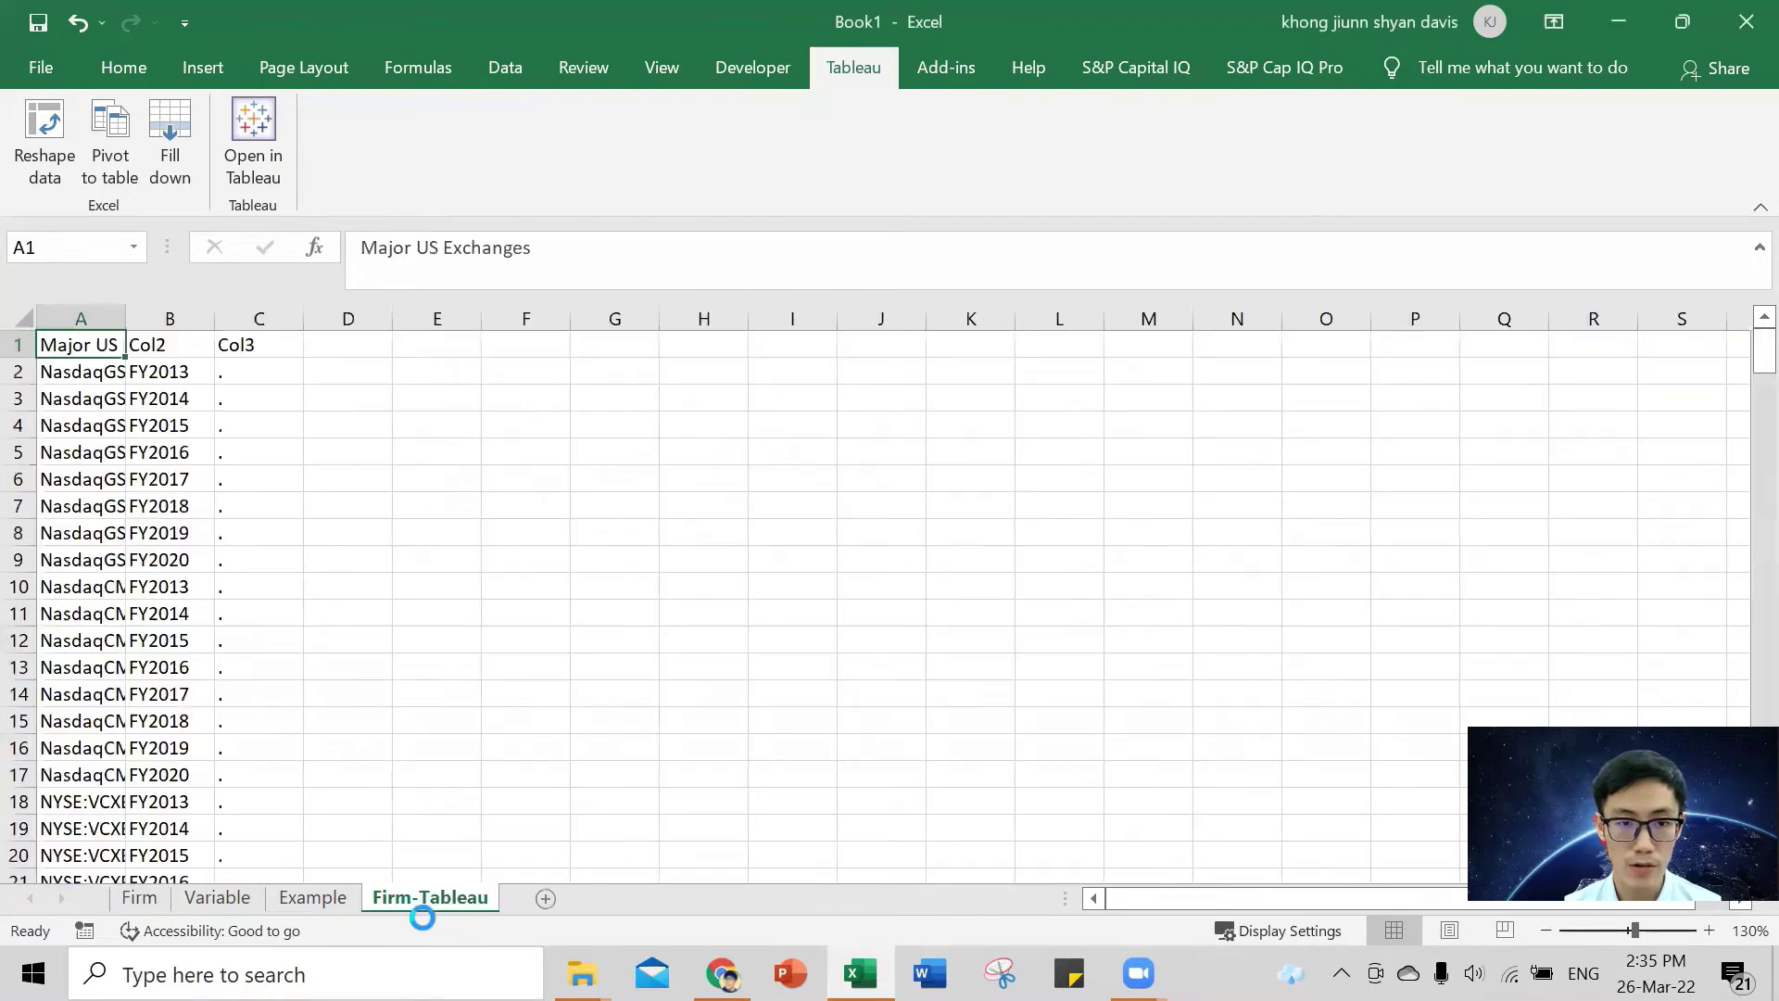
double_click(131, 317)
double_click(303, 320)
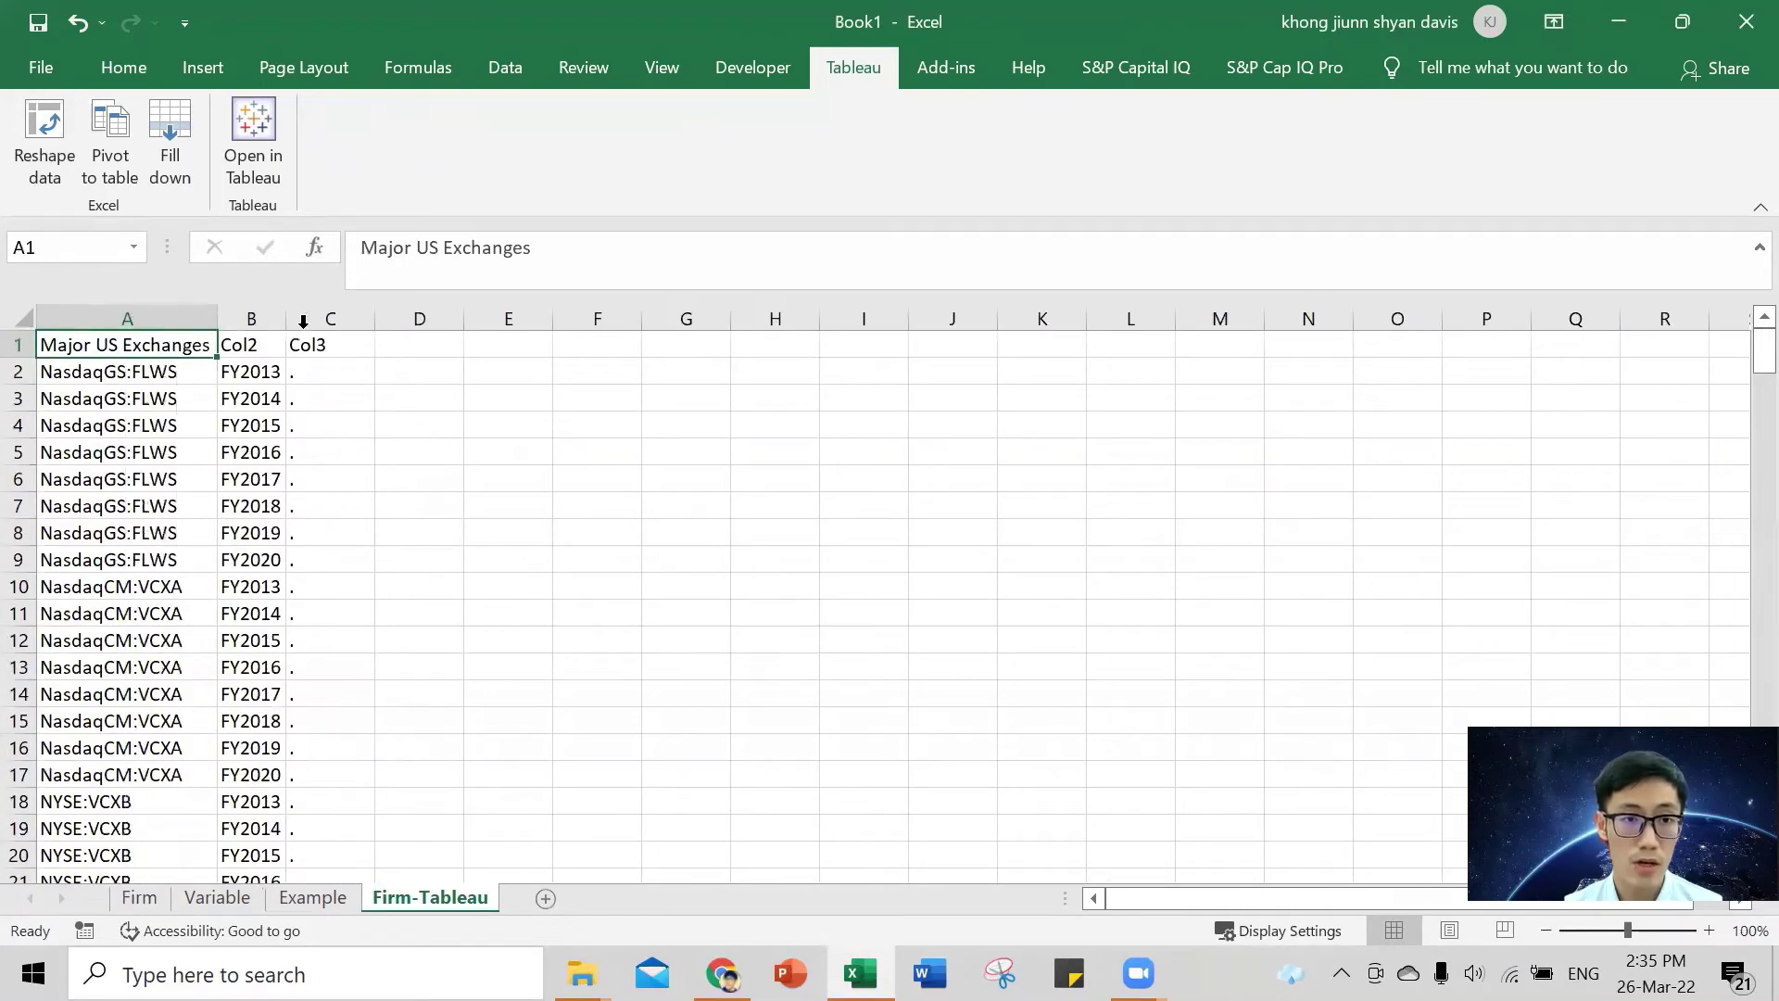
left_click_drag(286, 320, 321, 319)
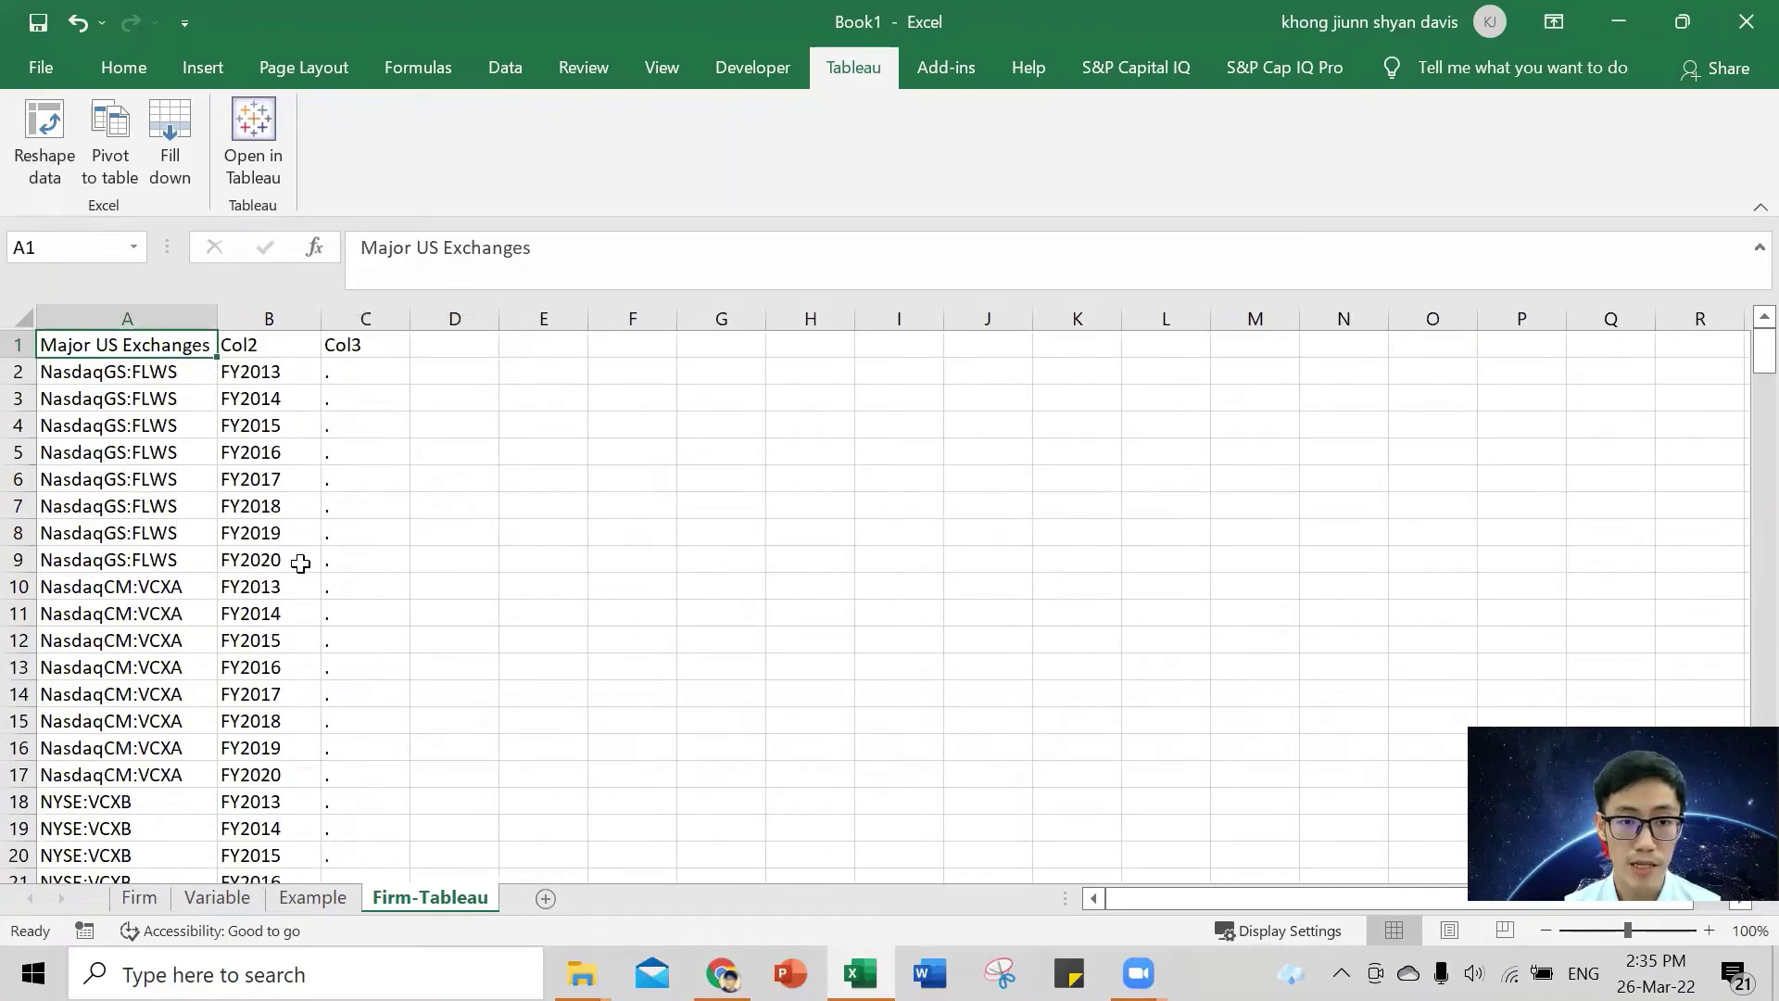
- Review the eight NasdaqGS:FLWS rows covering FY2013 to FY2020 on Firm-Tableau
left_click(198, 456)
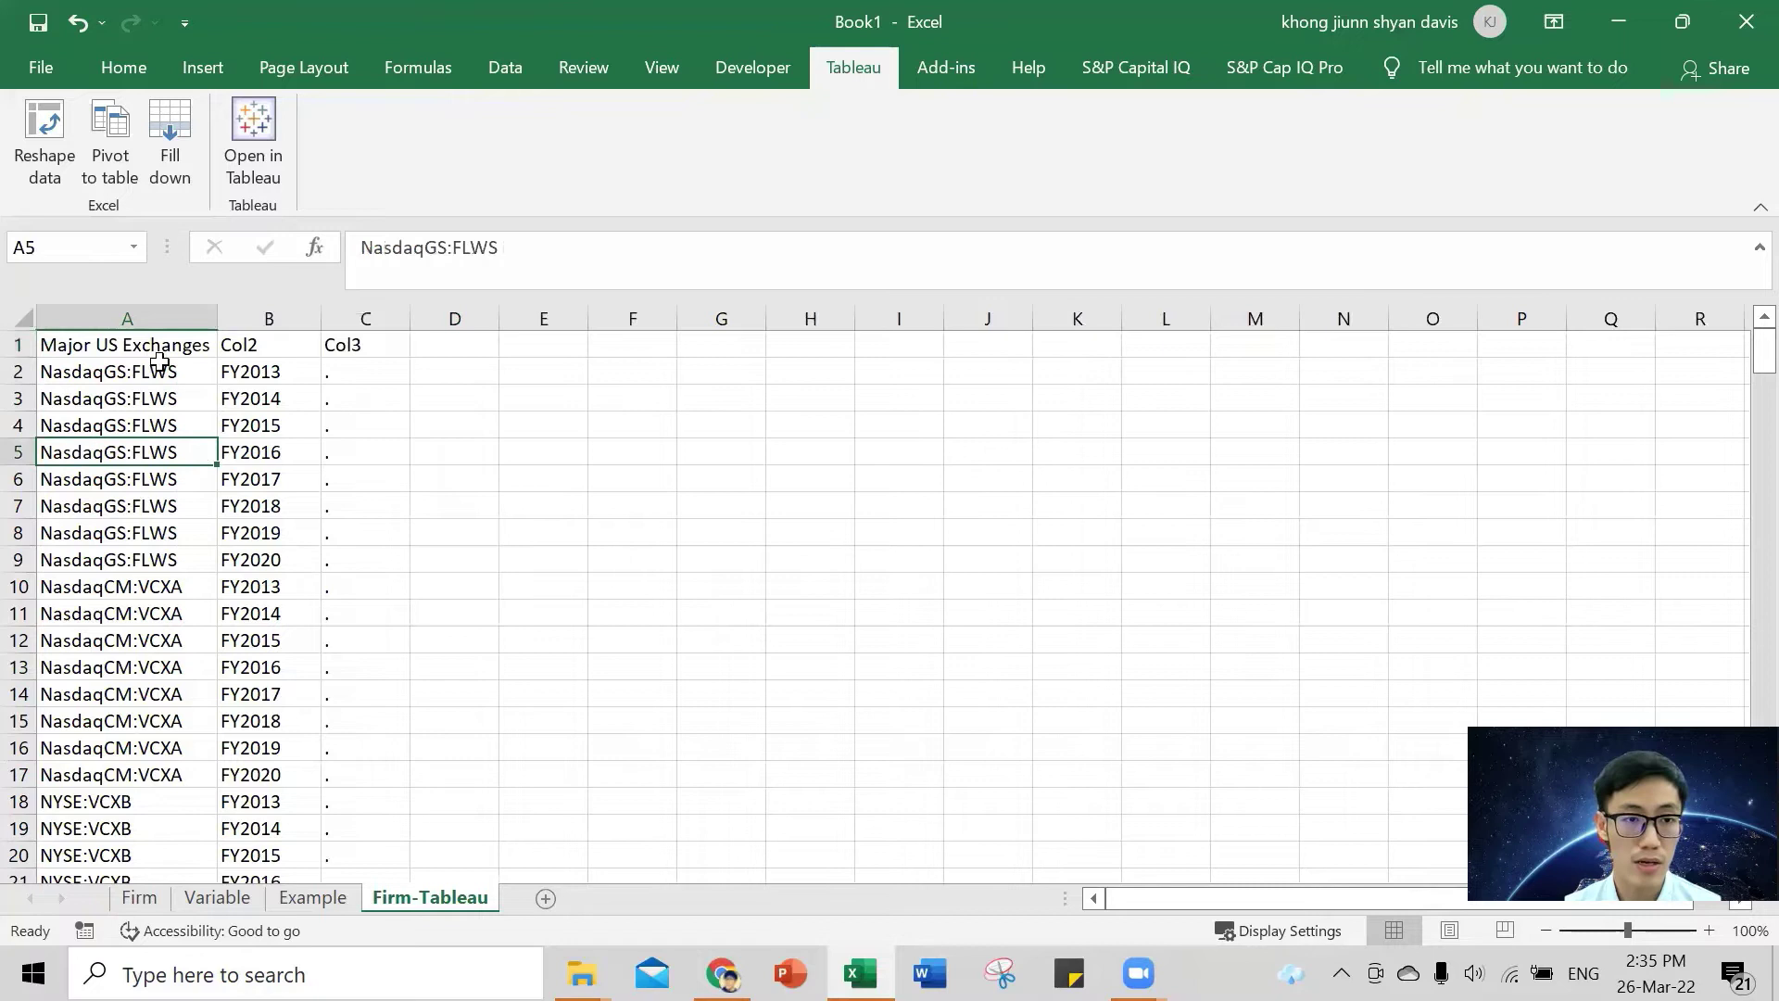
left_click_drag(165, 371, 197, 553)
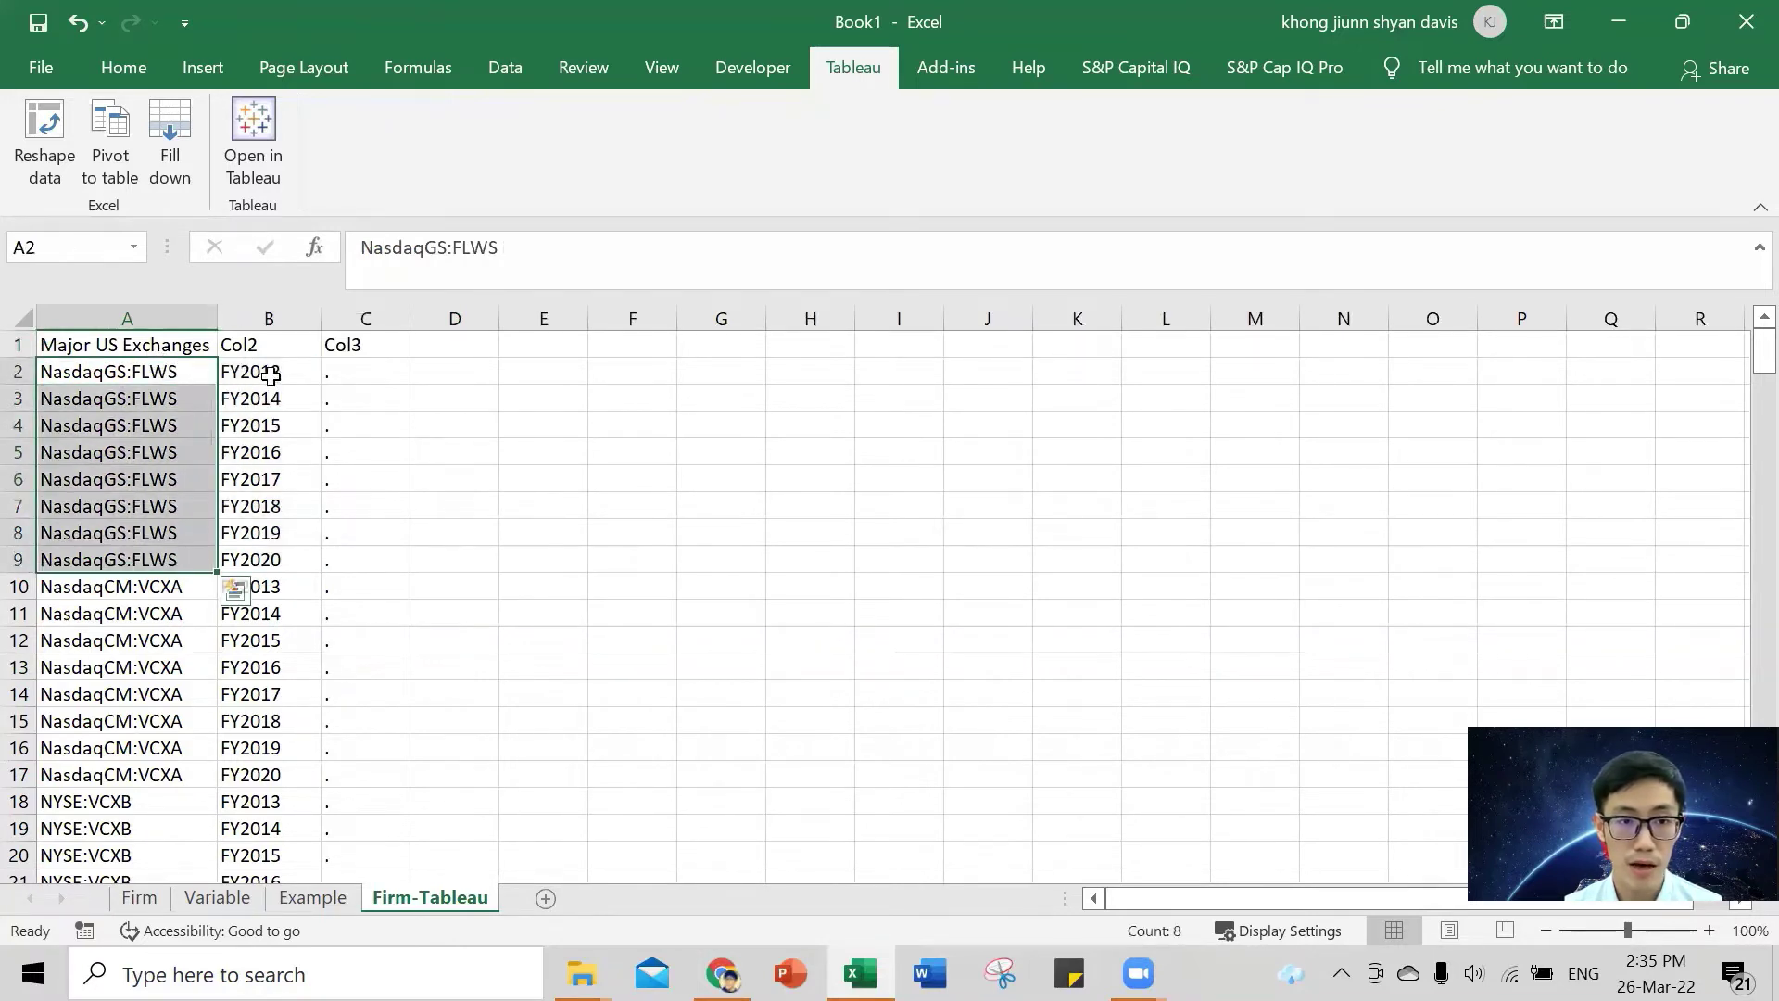
left_click_drag(267, 370, 290, 548)
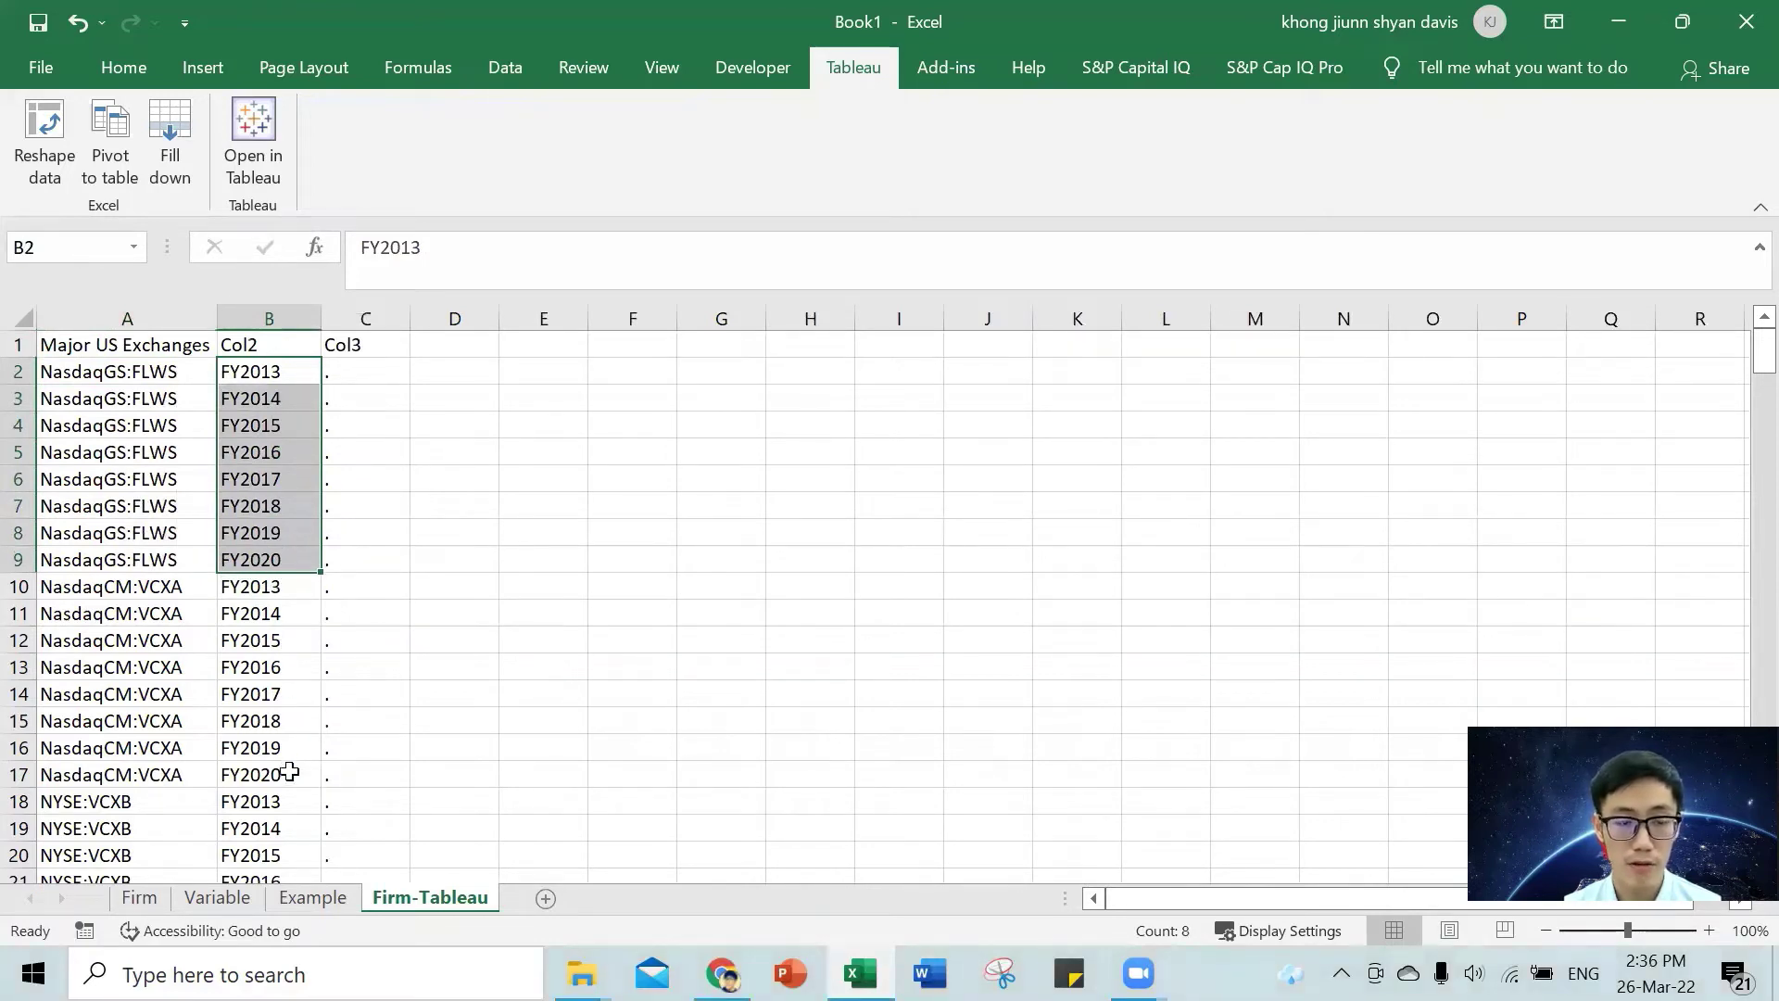
left_click_drag(291, 775, 291, 775)
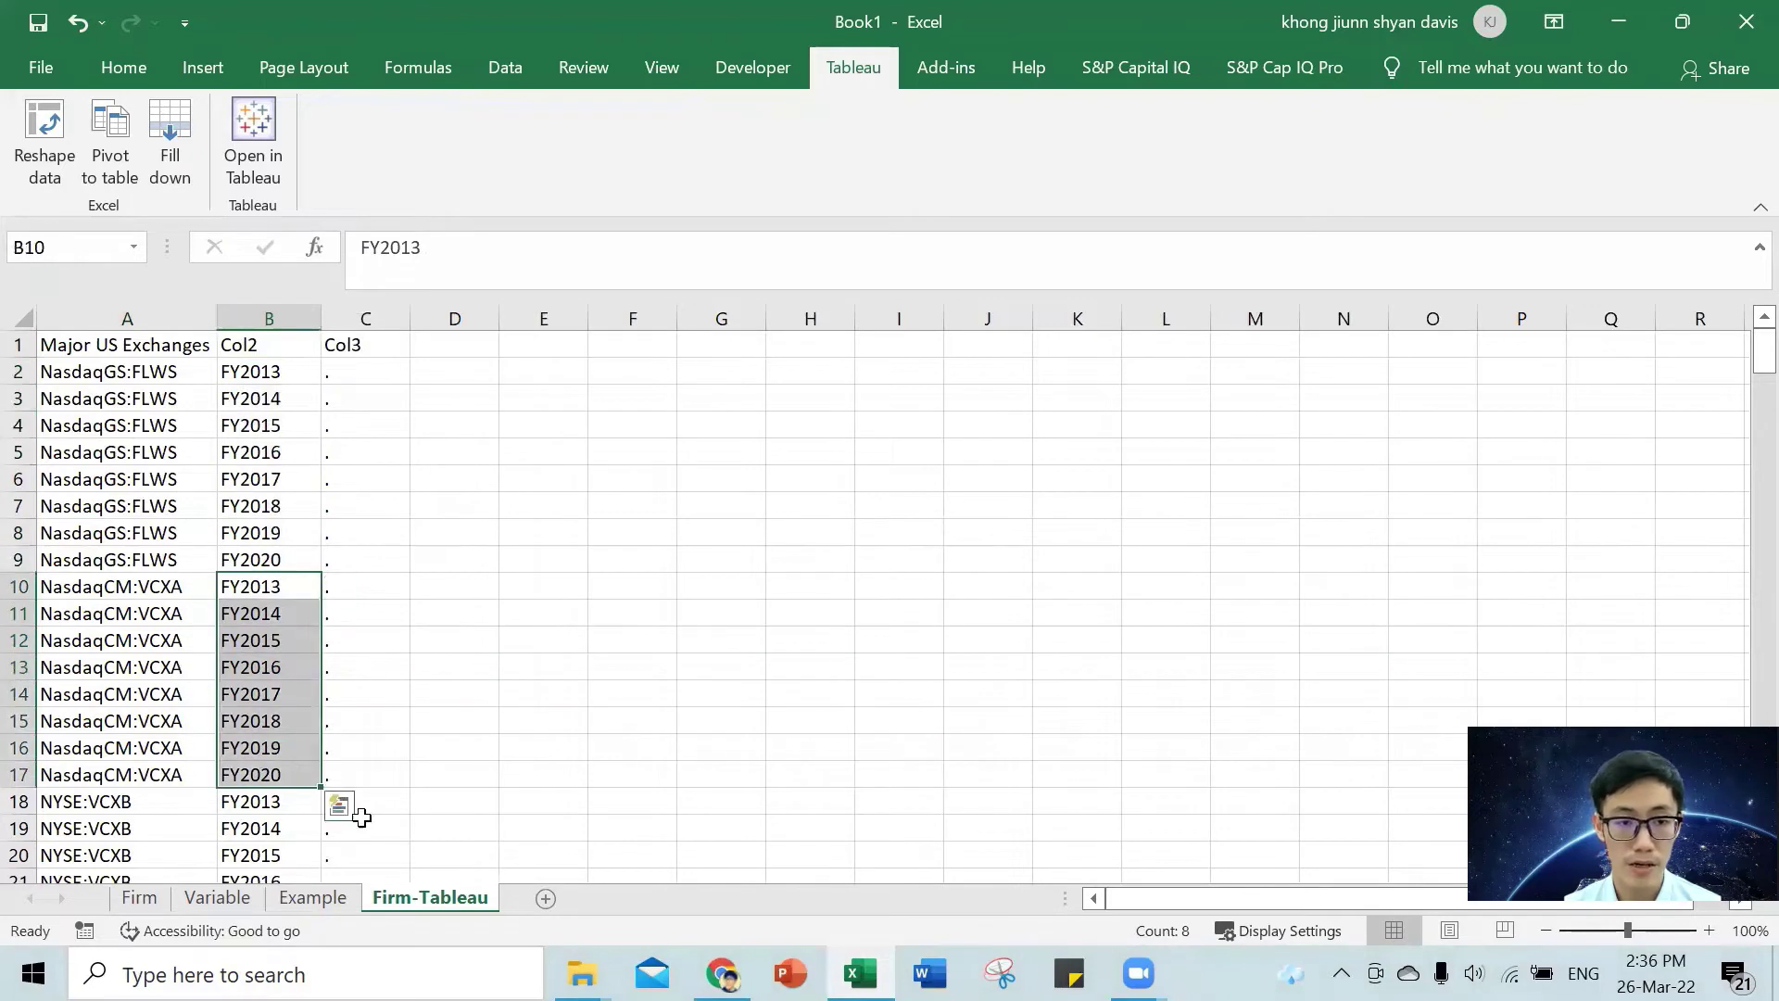
- Compare against the Example sheet's name-and-year layout, then reselect Firm-Tableau's first firms' rows
left_click(332, 904)
left_click_drag(337, 428, 509, 645)
left_click_drag(349, 497, 362, 521)
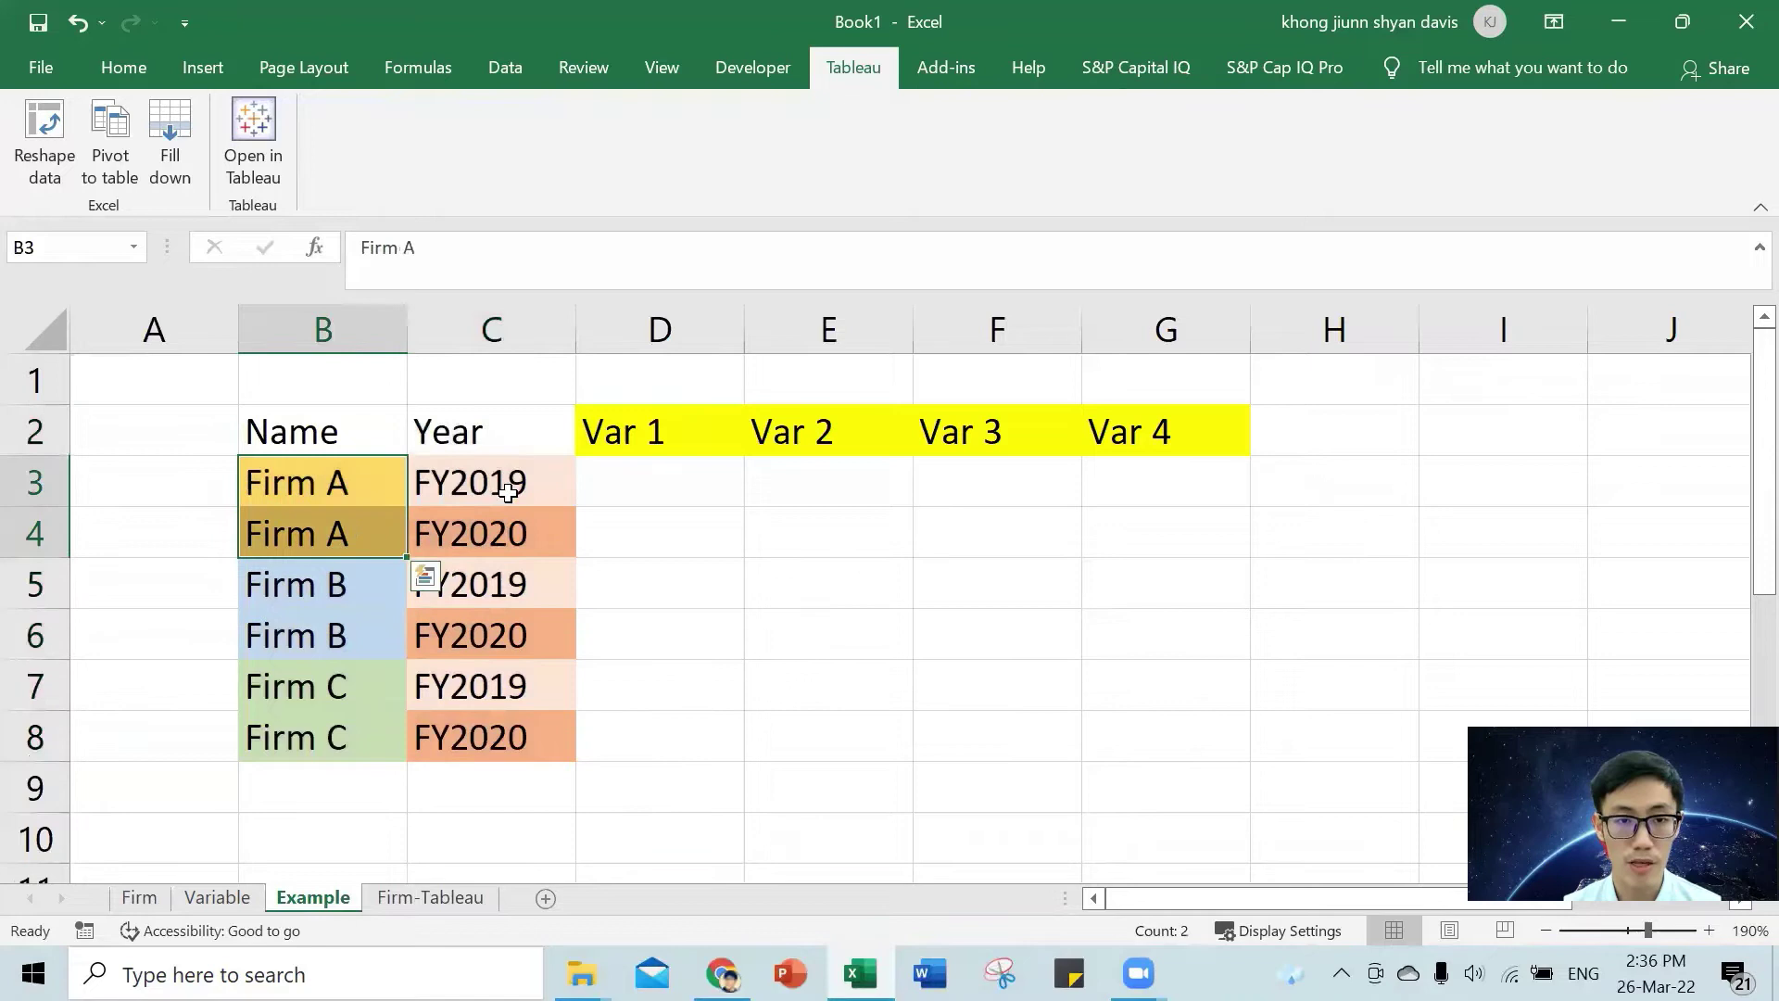
left_click(511, 488)
left_click_drag(523, 513, 394, 619)
left_click_drag(481, 584, 520, 648)
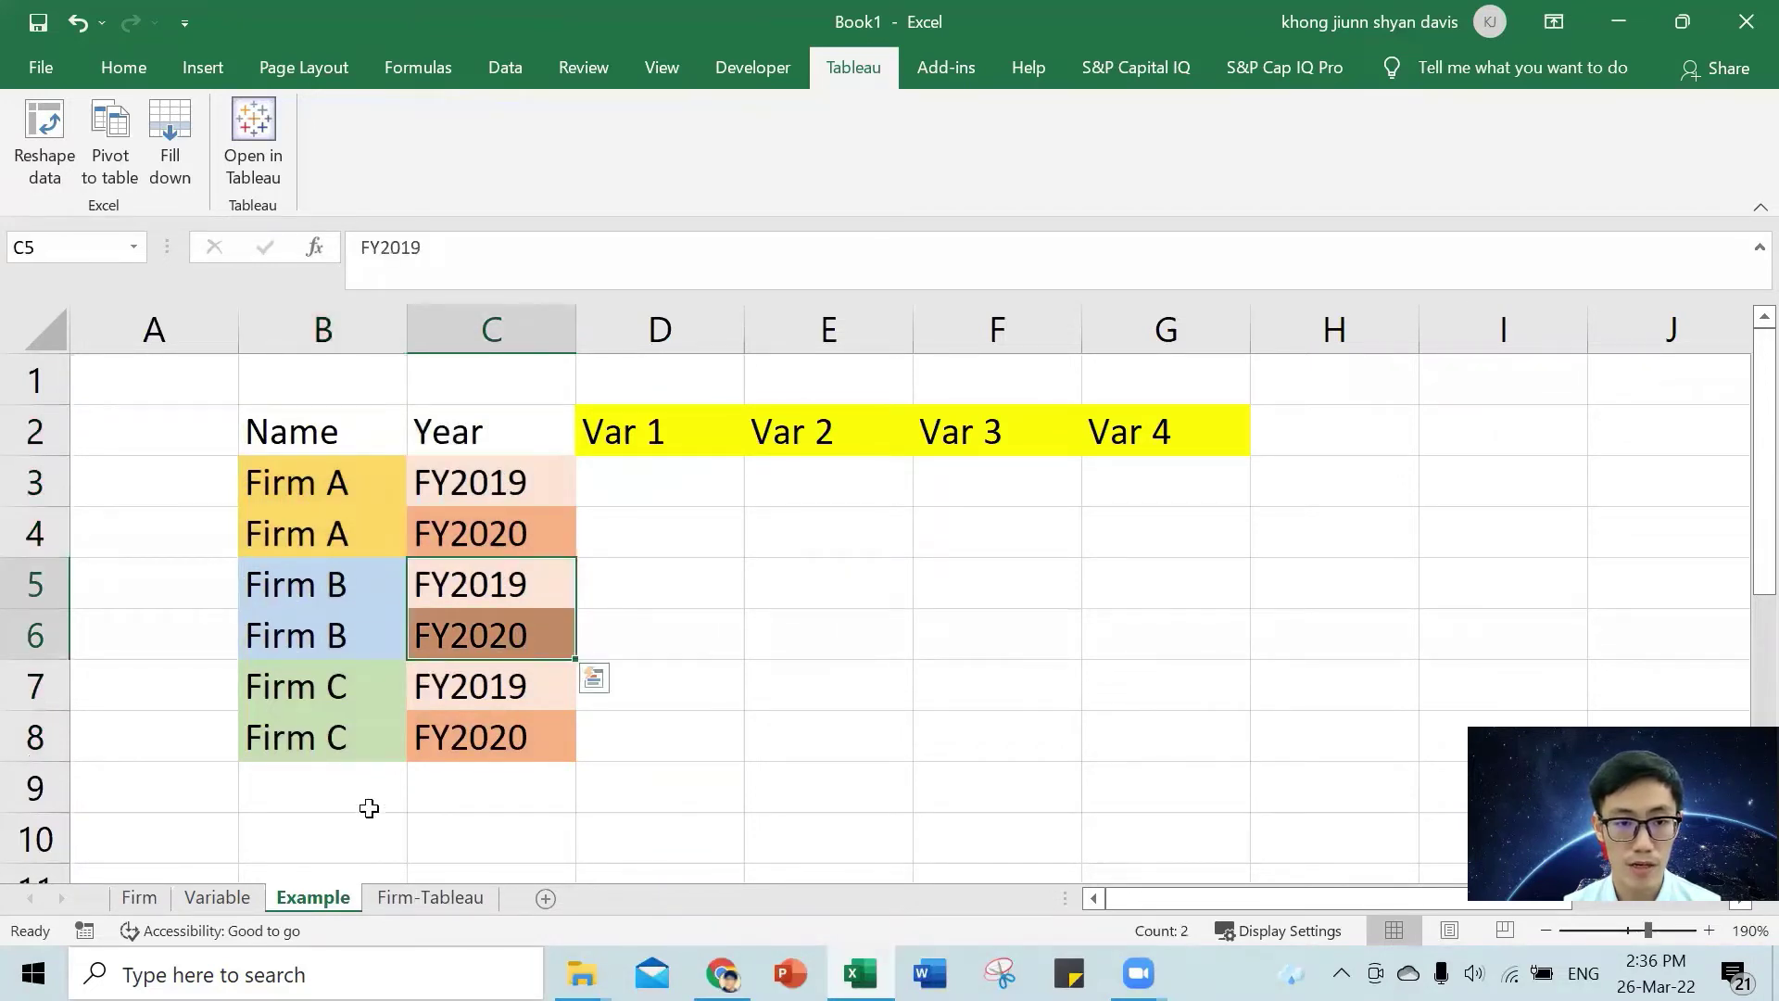
left_click(450, 900)
left_click(266, 375)
left_click_drag(191, 371, 251, 772)
- Rename the Col2 header in B1 to 'Year'
left_click(288, 351)
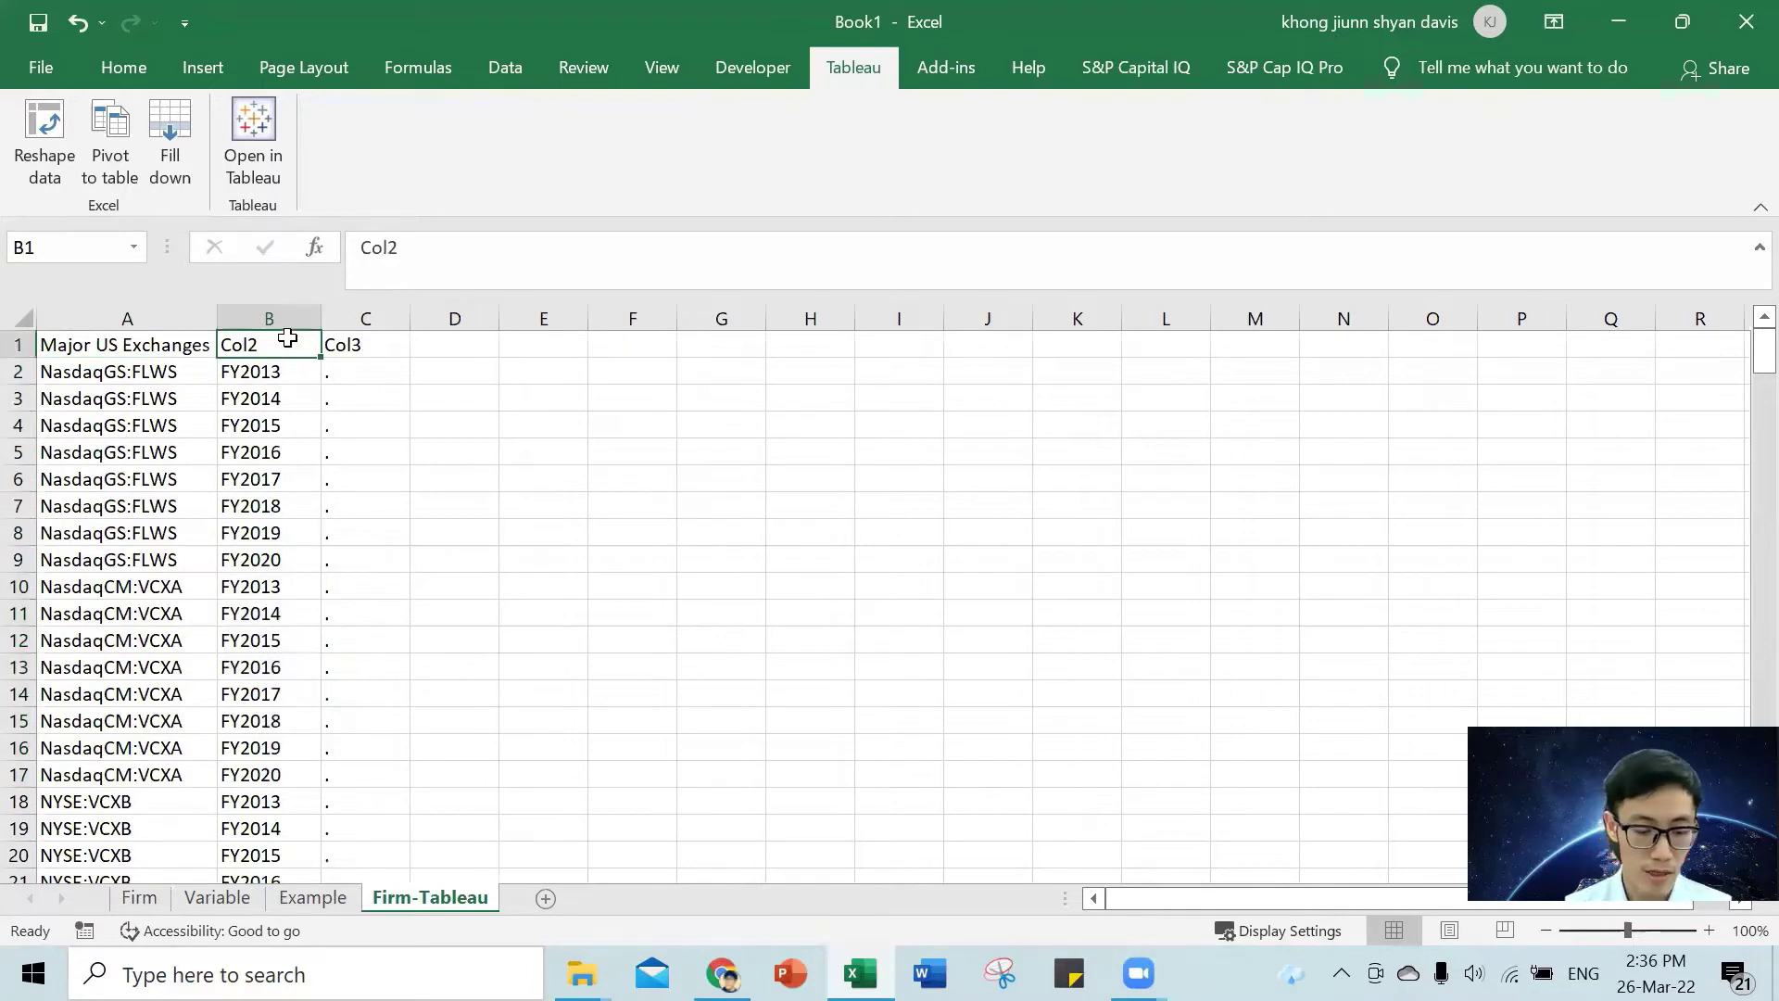
type("Year")
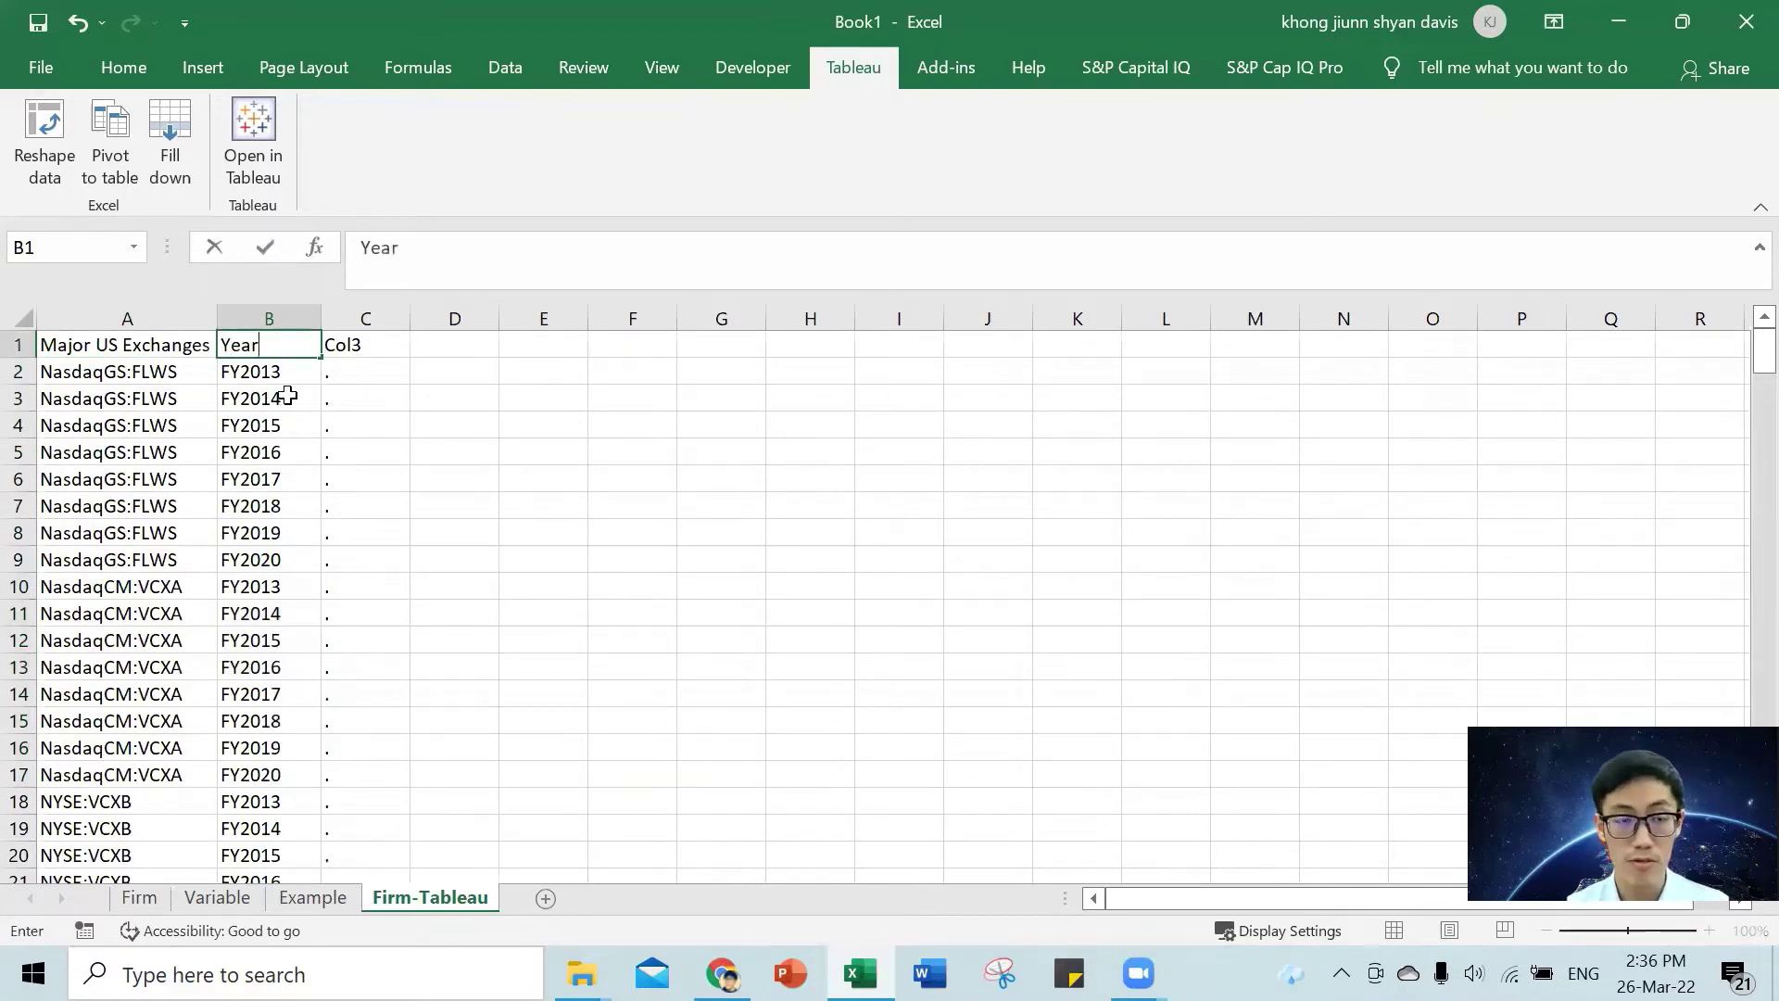
left_click(289, 397)
left_click(289, 344)
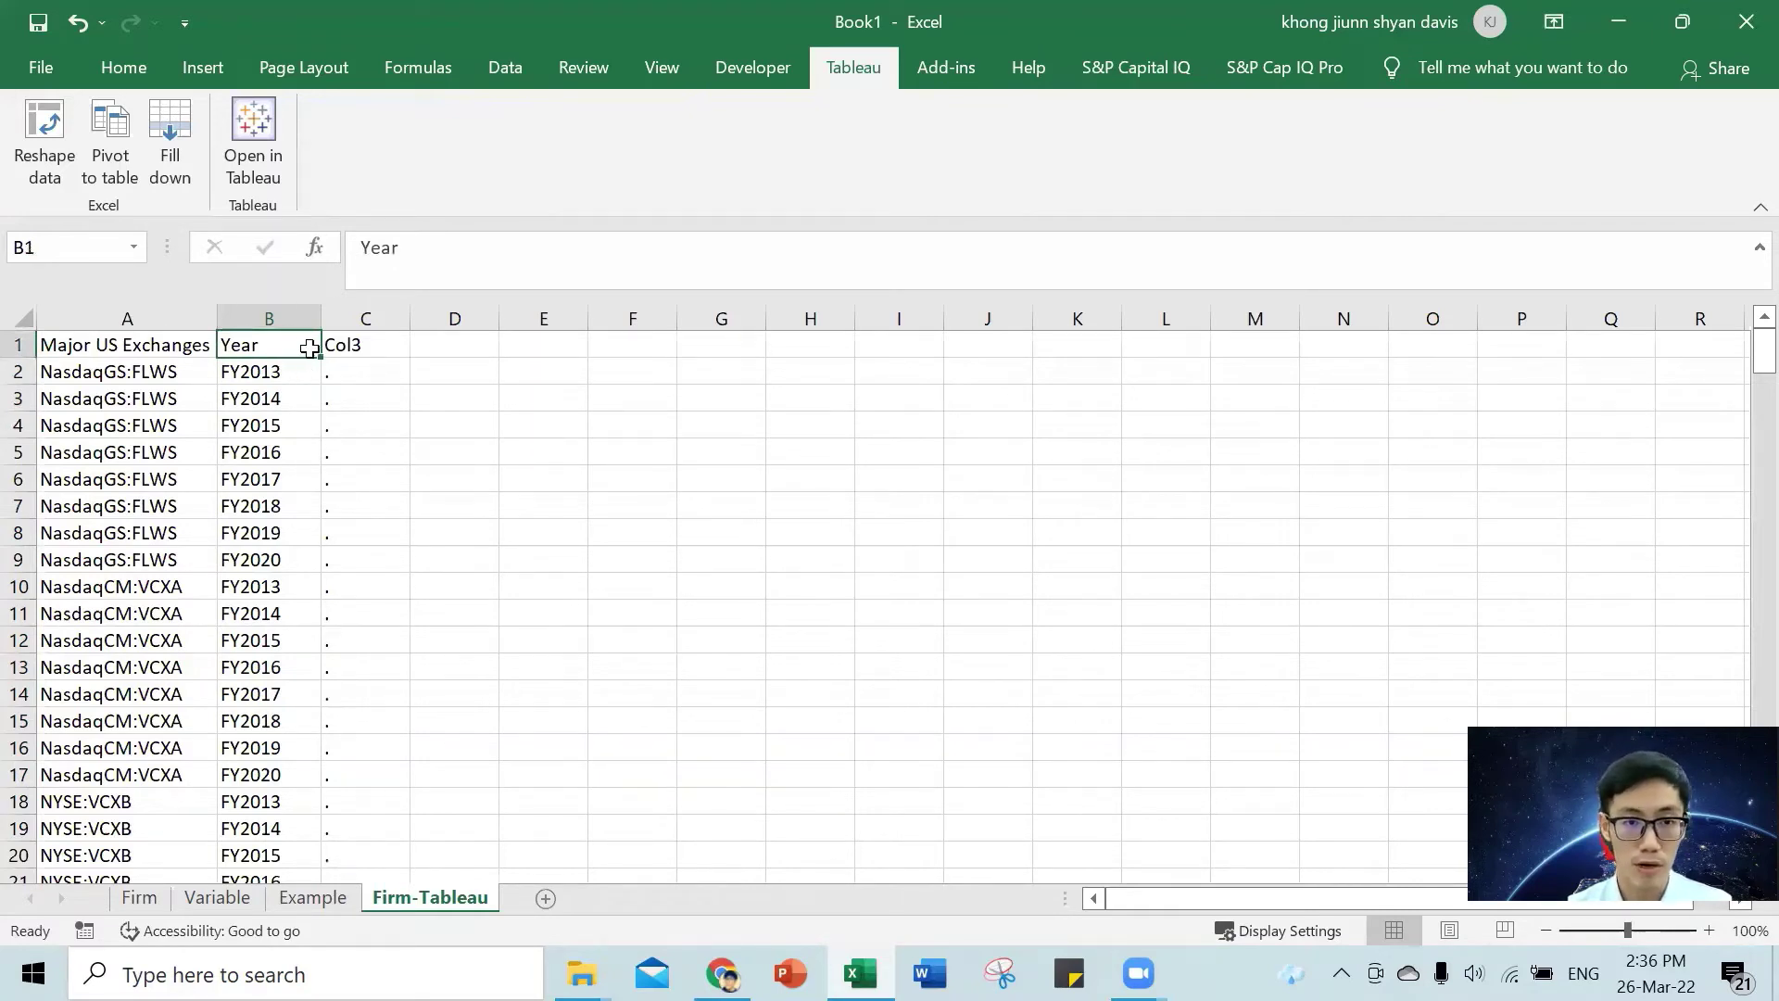
- Clear the dot placeholders from column C and select C1 for new headers
left_click(382, 344)
left_click(370, 315)
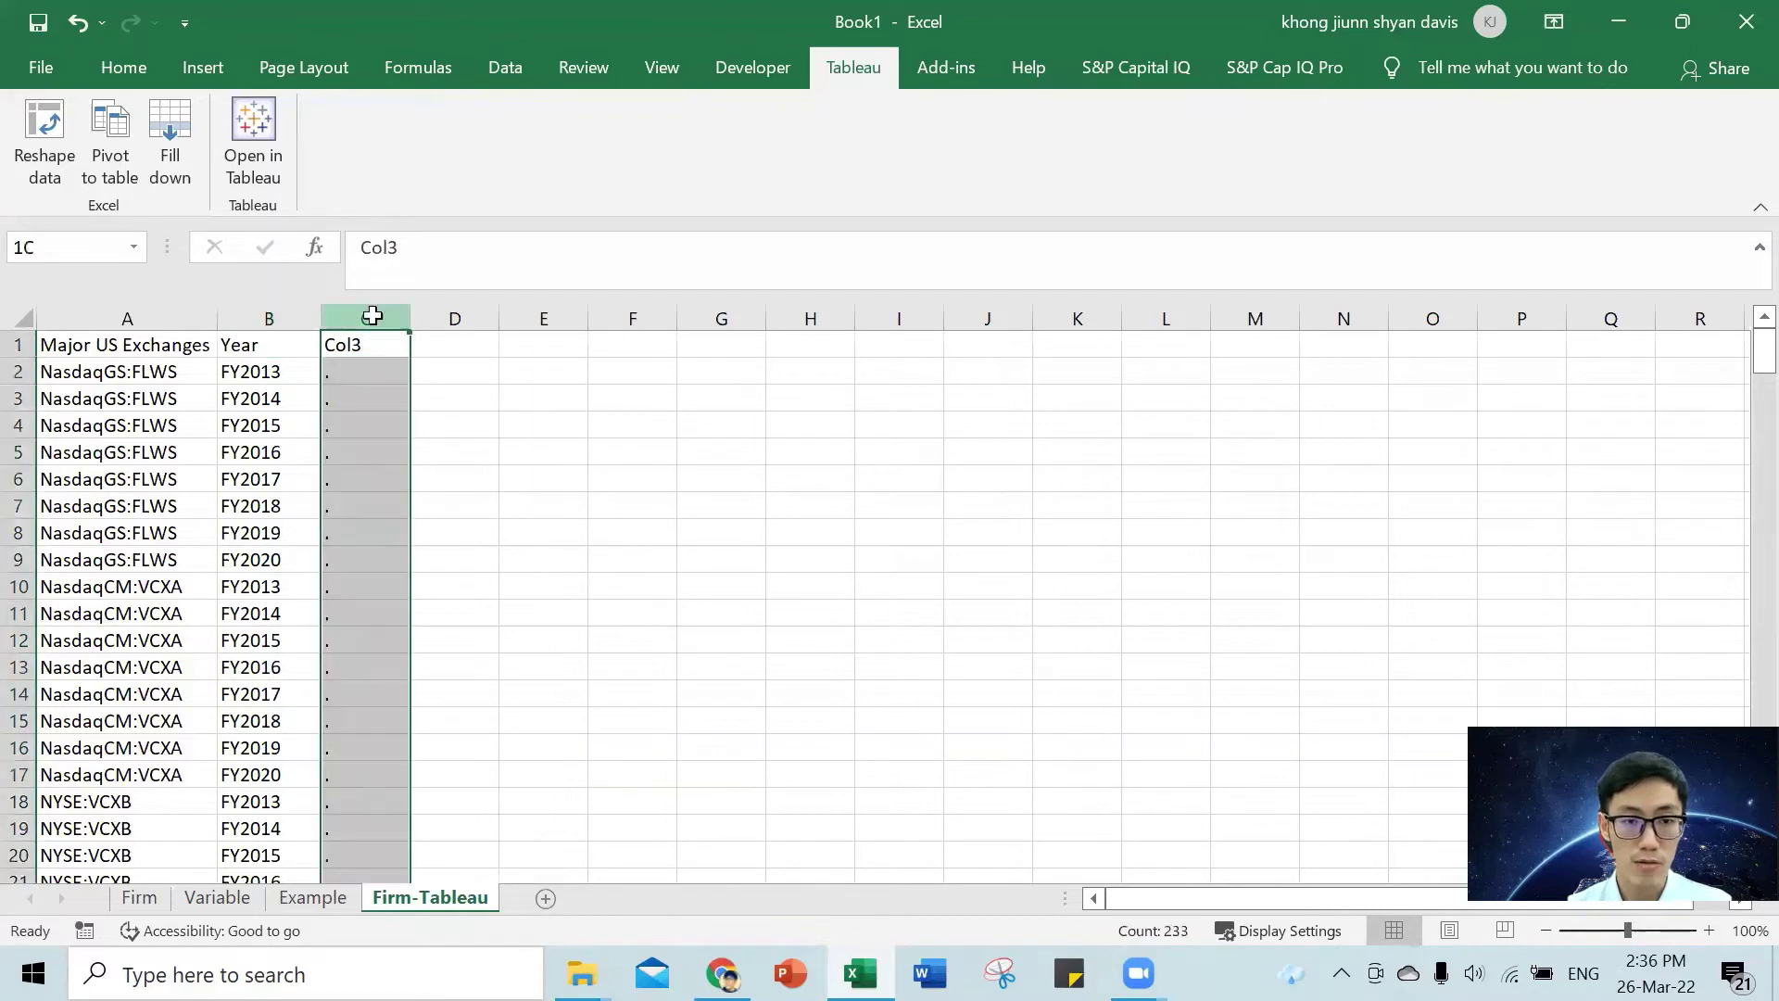
key("Delete")
left_click(382, 414)
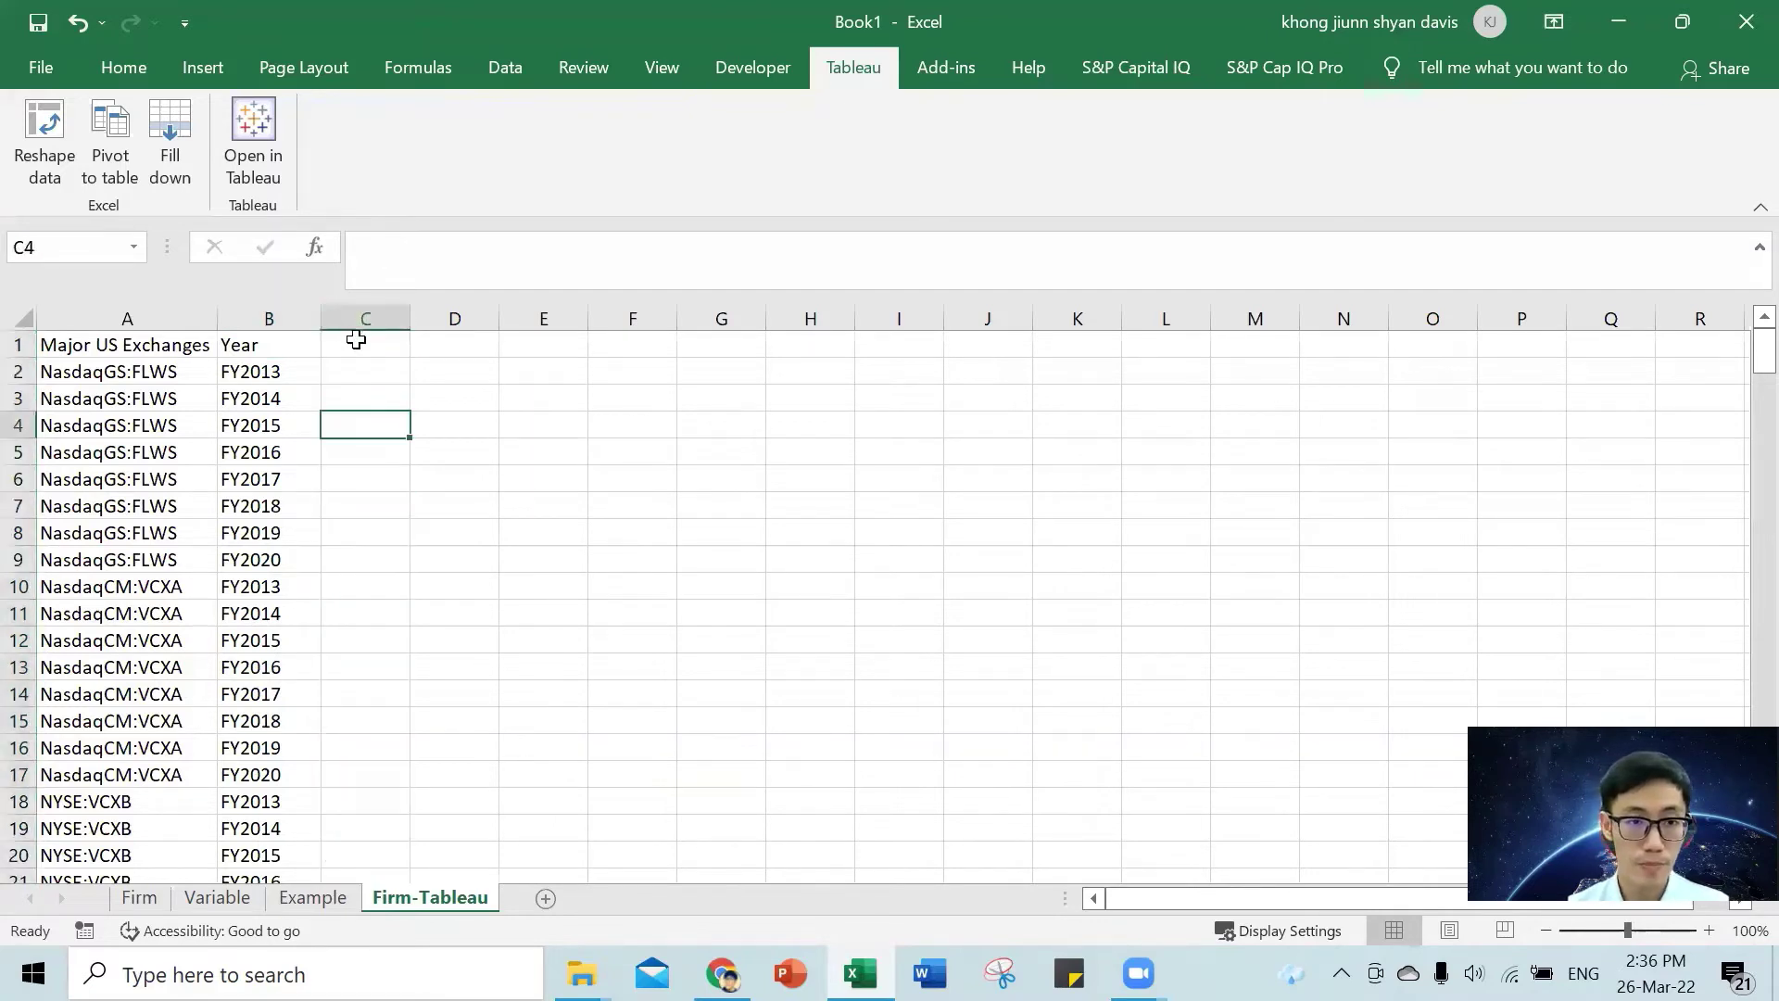
left_click(357, 341)
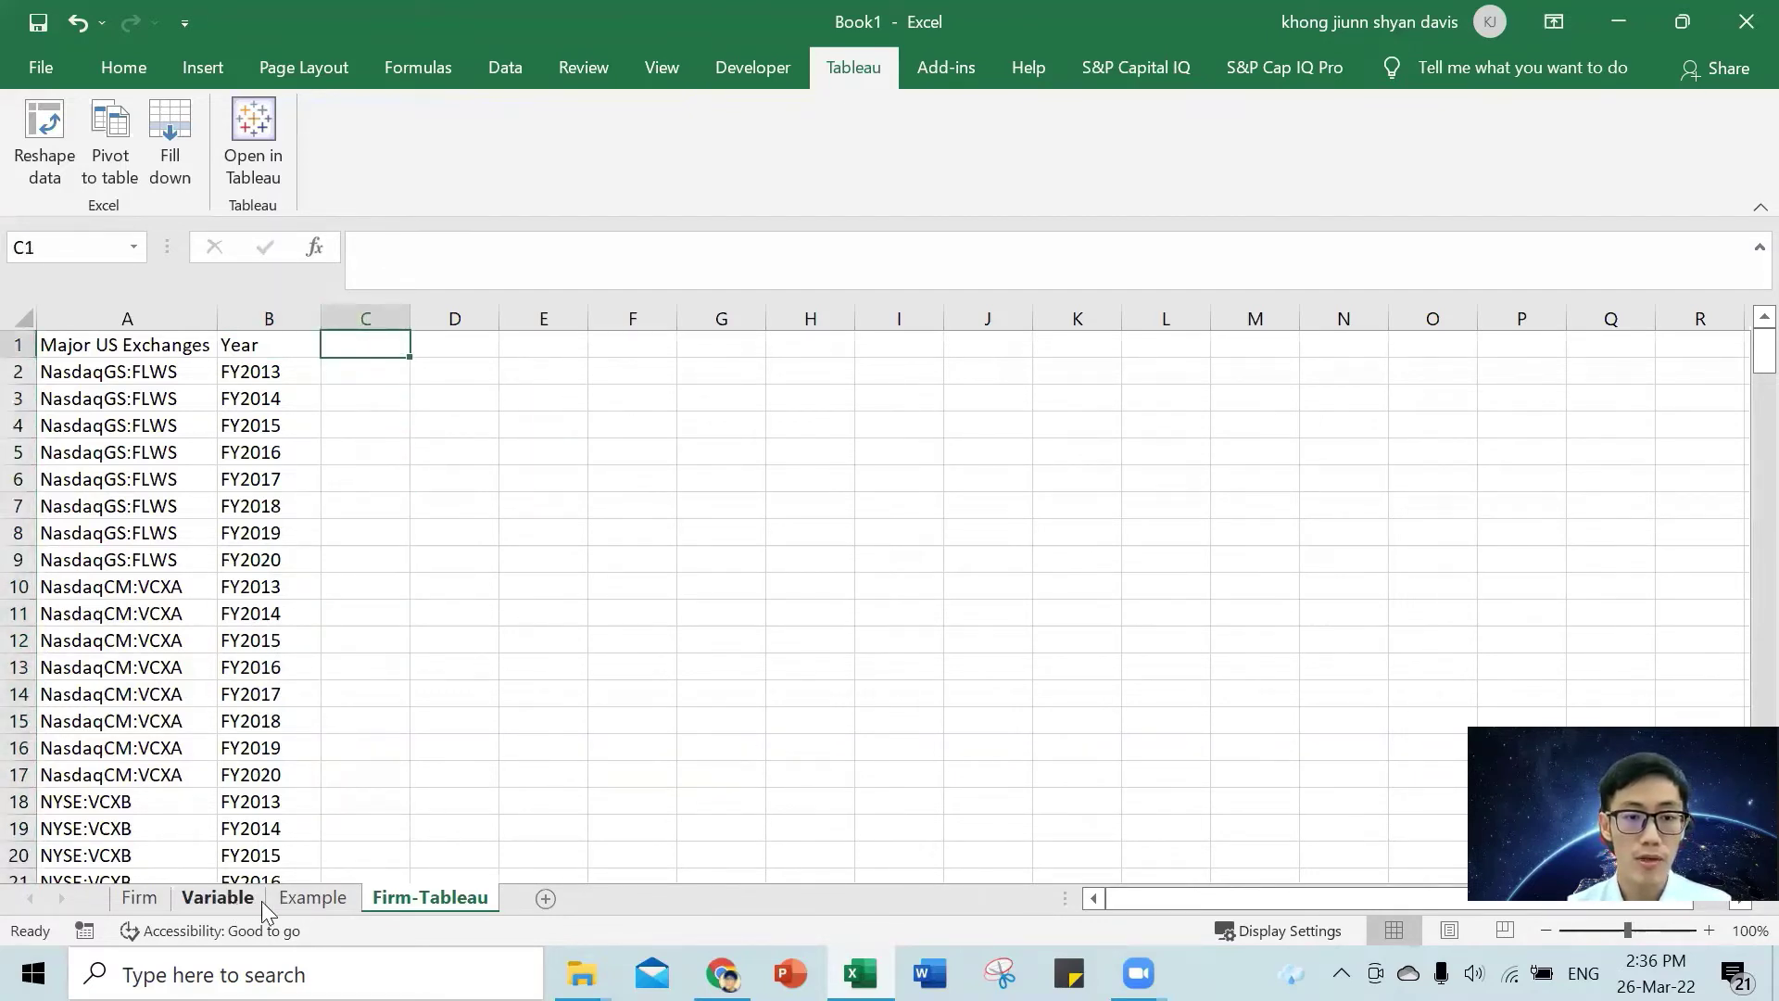
- Check the Example sheet's Var 1 to Var 4 headers, then return to Firm-Tableau
left_click(306, 897)
left_click(768, 463)
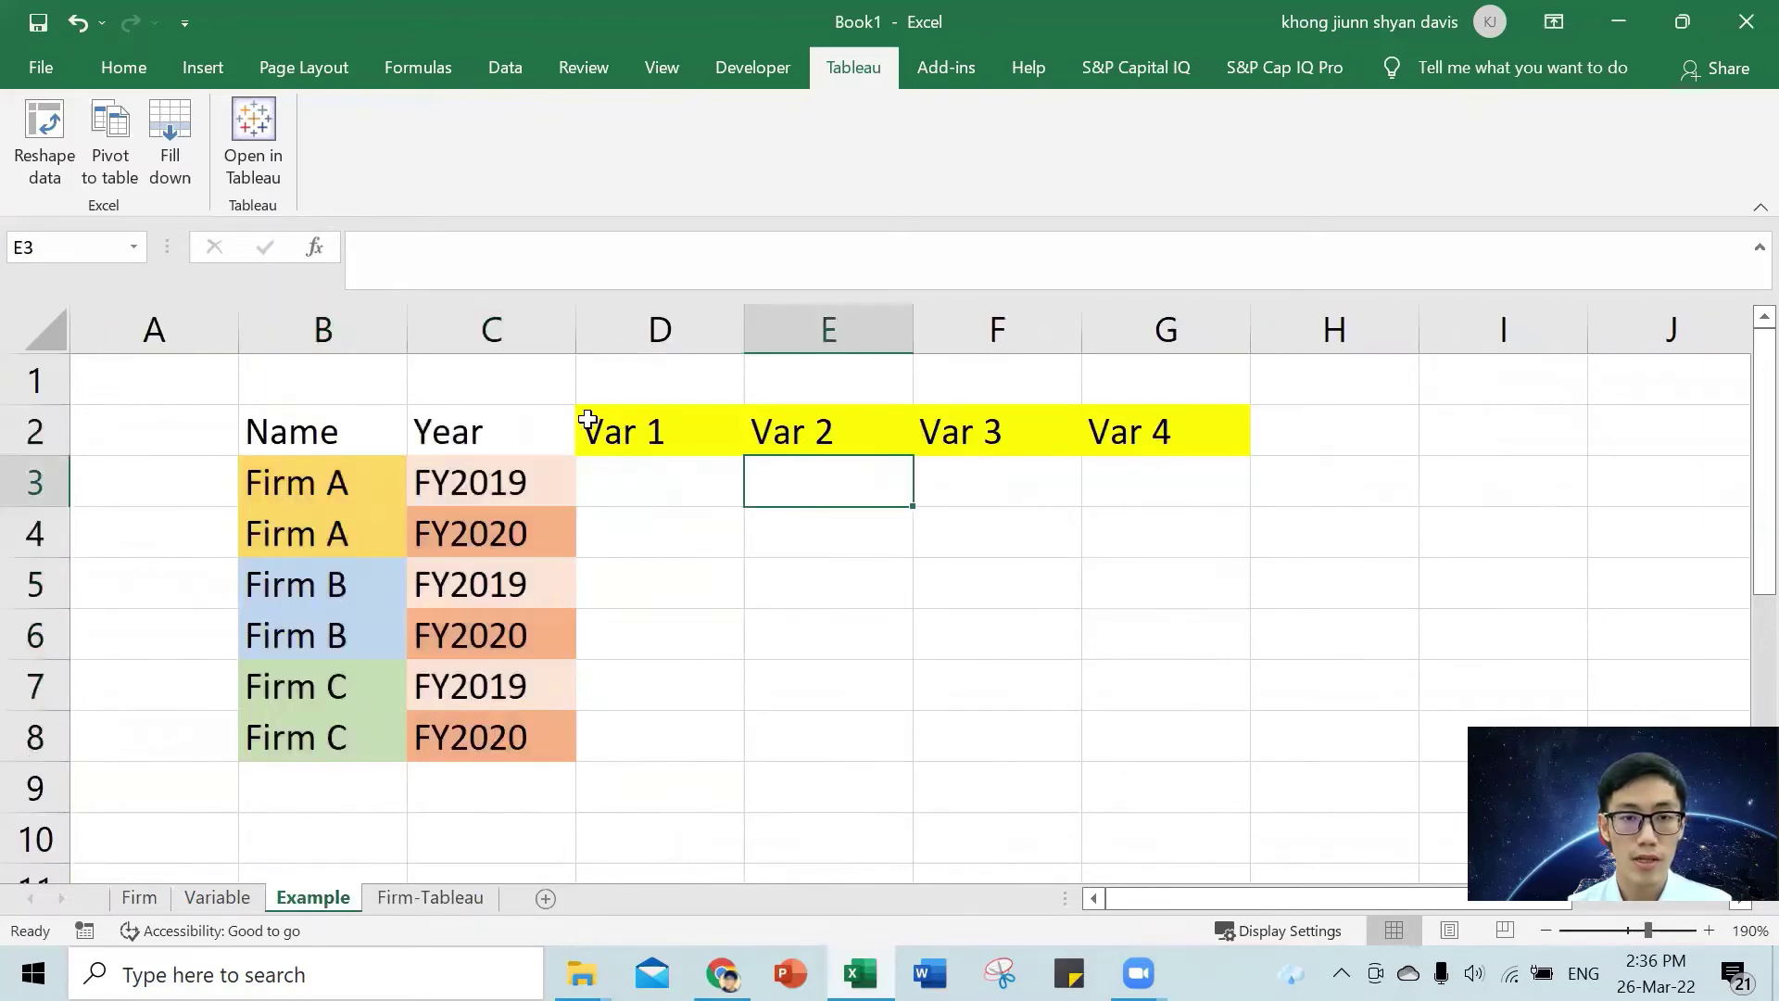
left_click_drag(663, 440, 1142, 465)
left_click(435, 892)
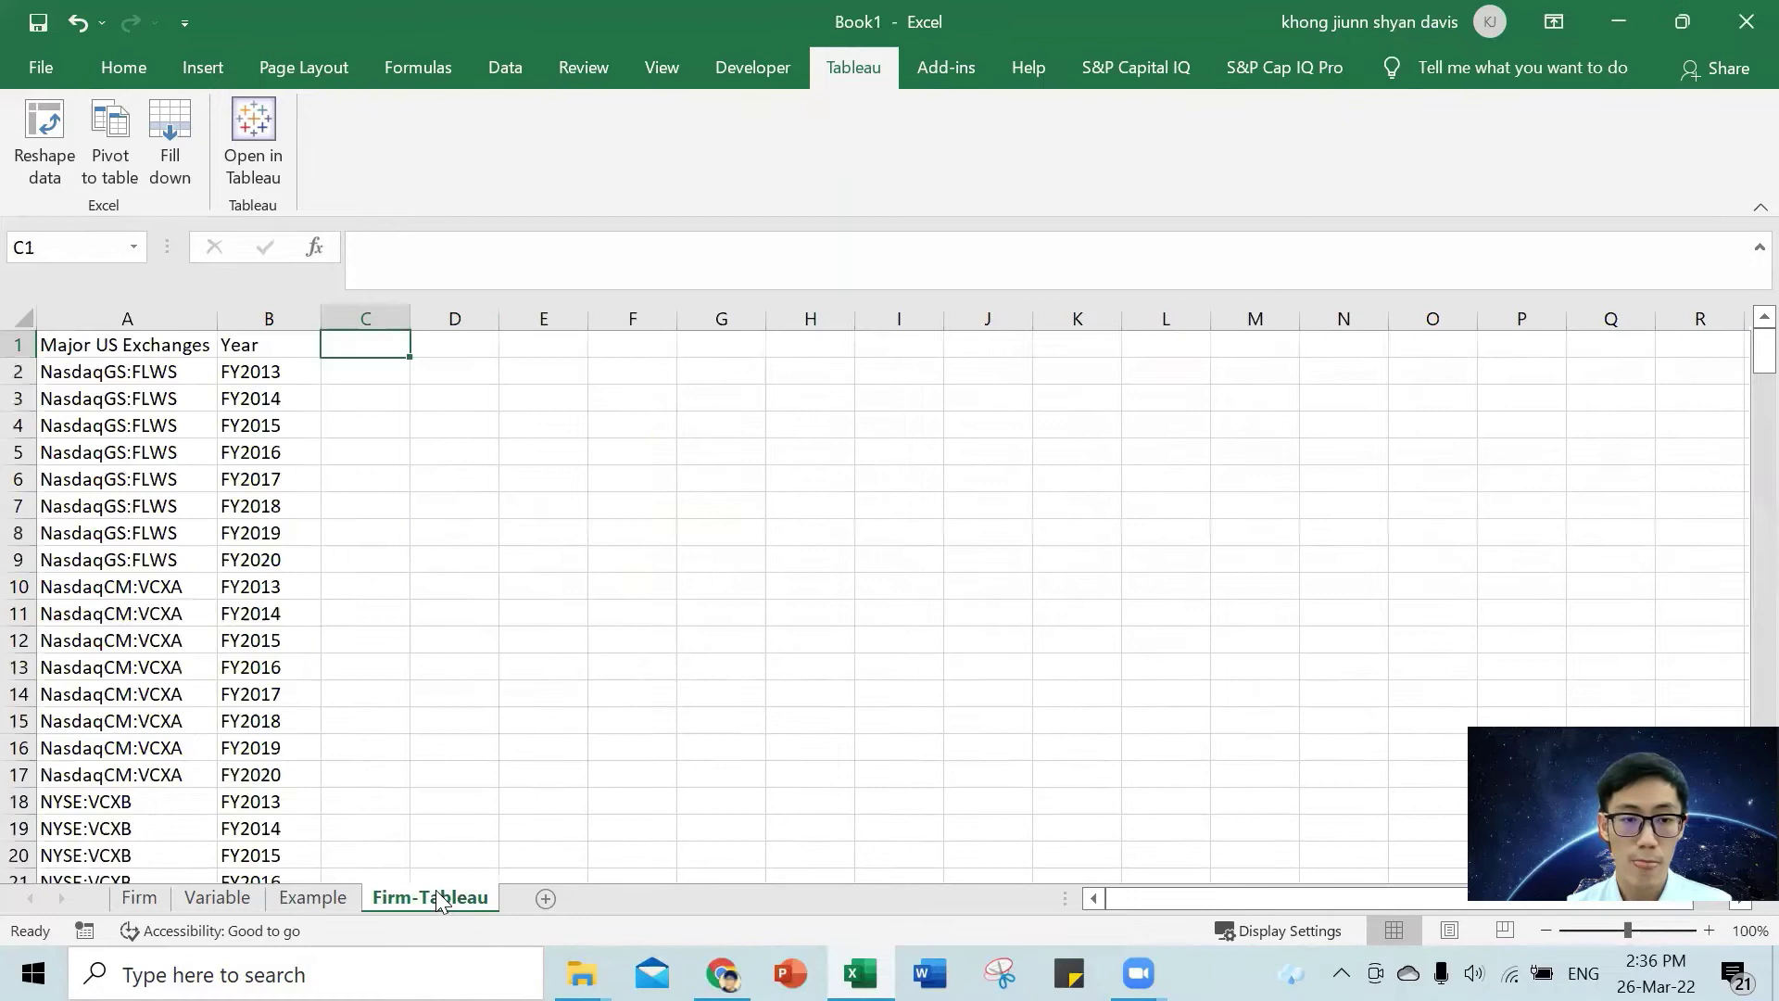
- Copy the nine variable names, Total Revenue to Return on Equity, from Variable B2:B10, then return to Firm-Tableau
left_click(222, 895)
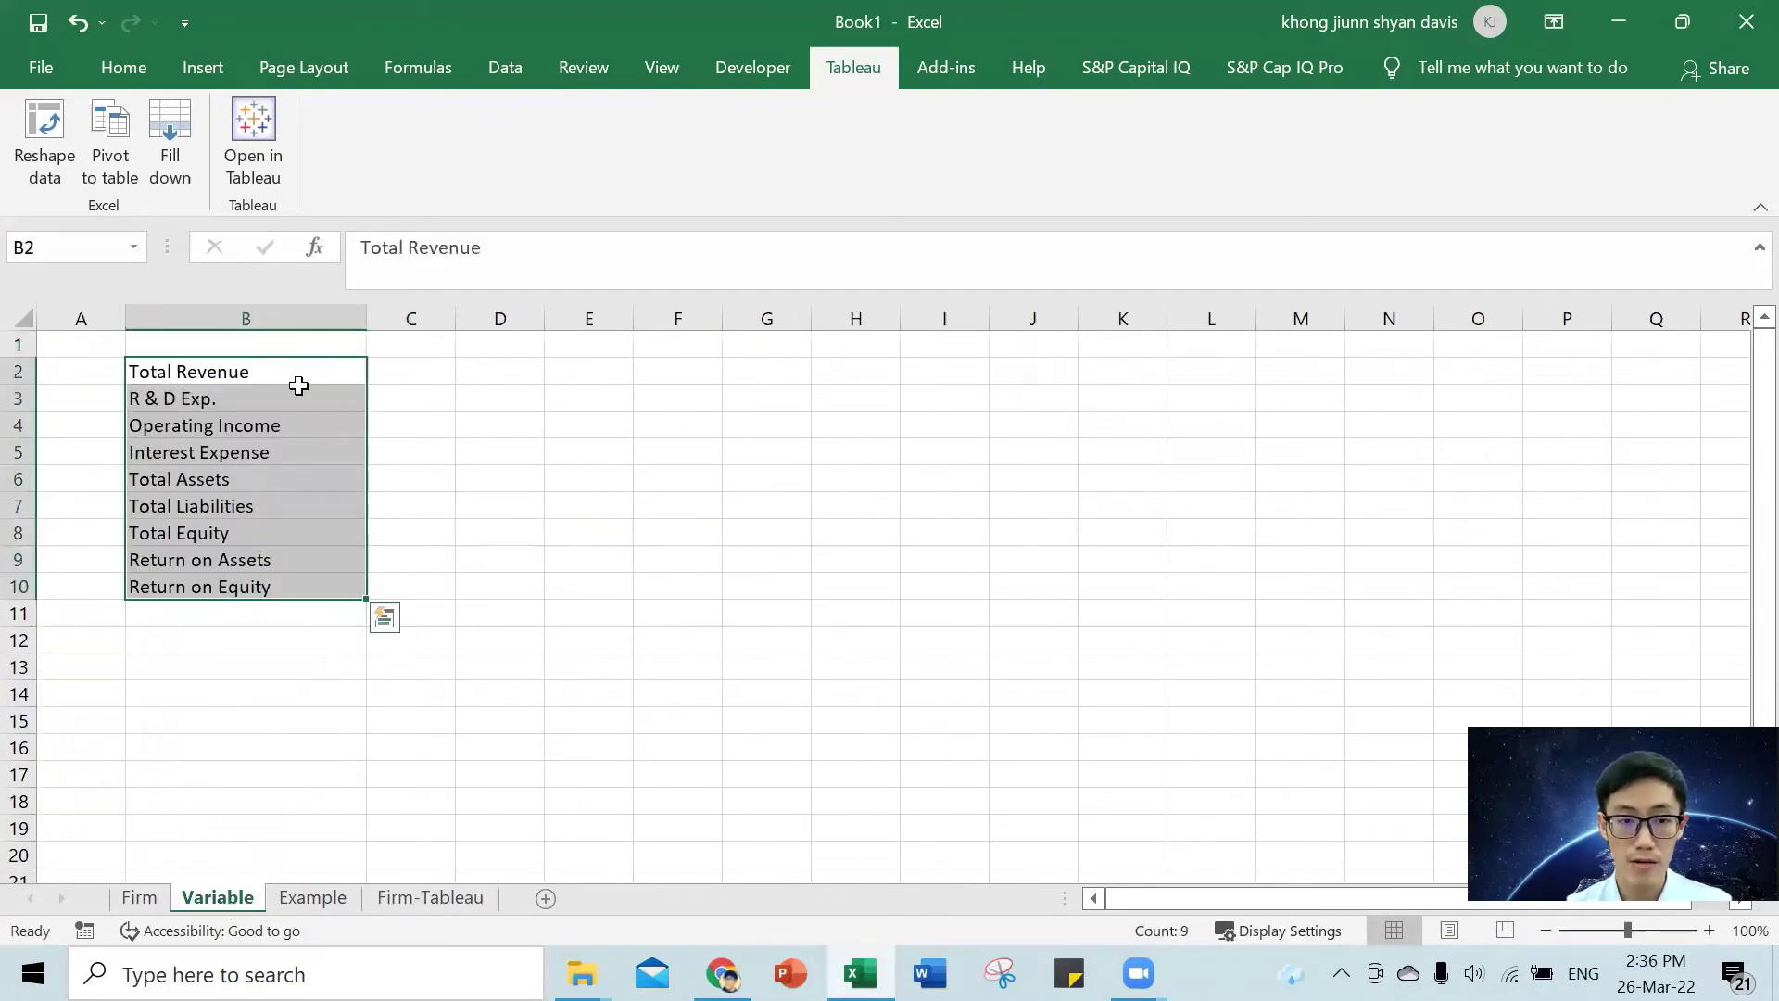
left_click(330, 558)
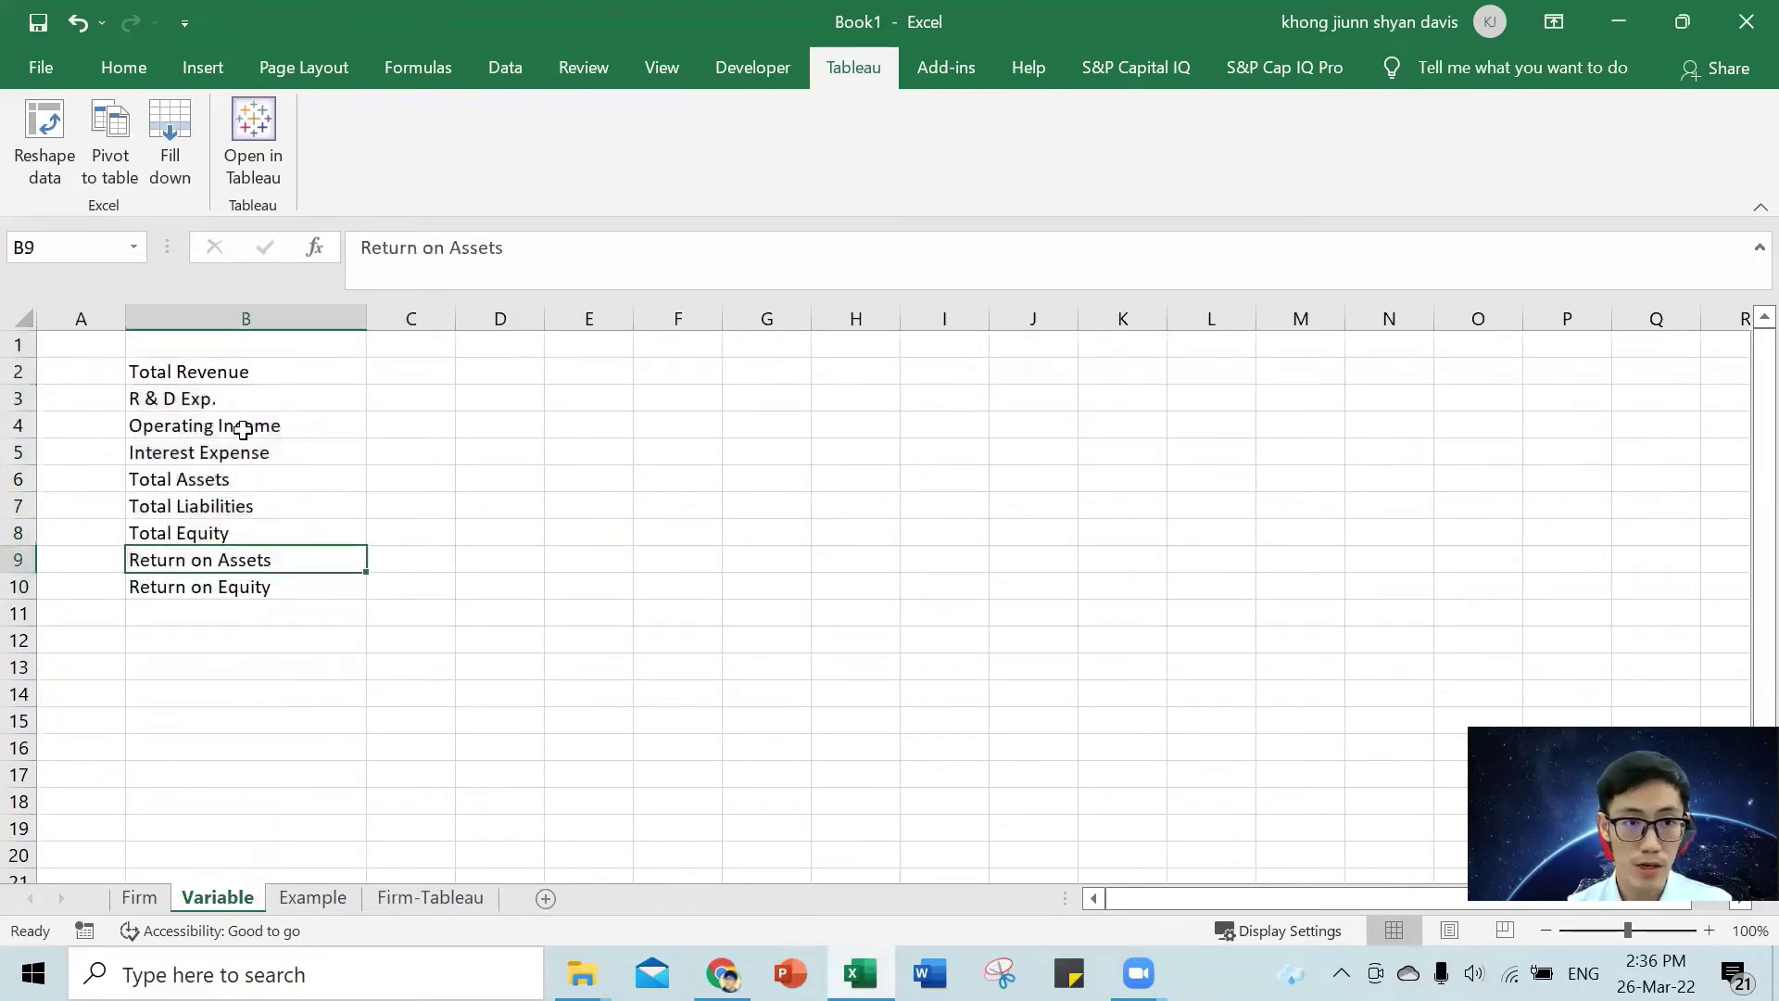
left_click_drag(254, 374, 280, 590)
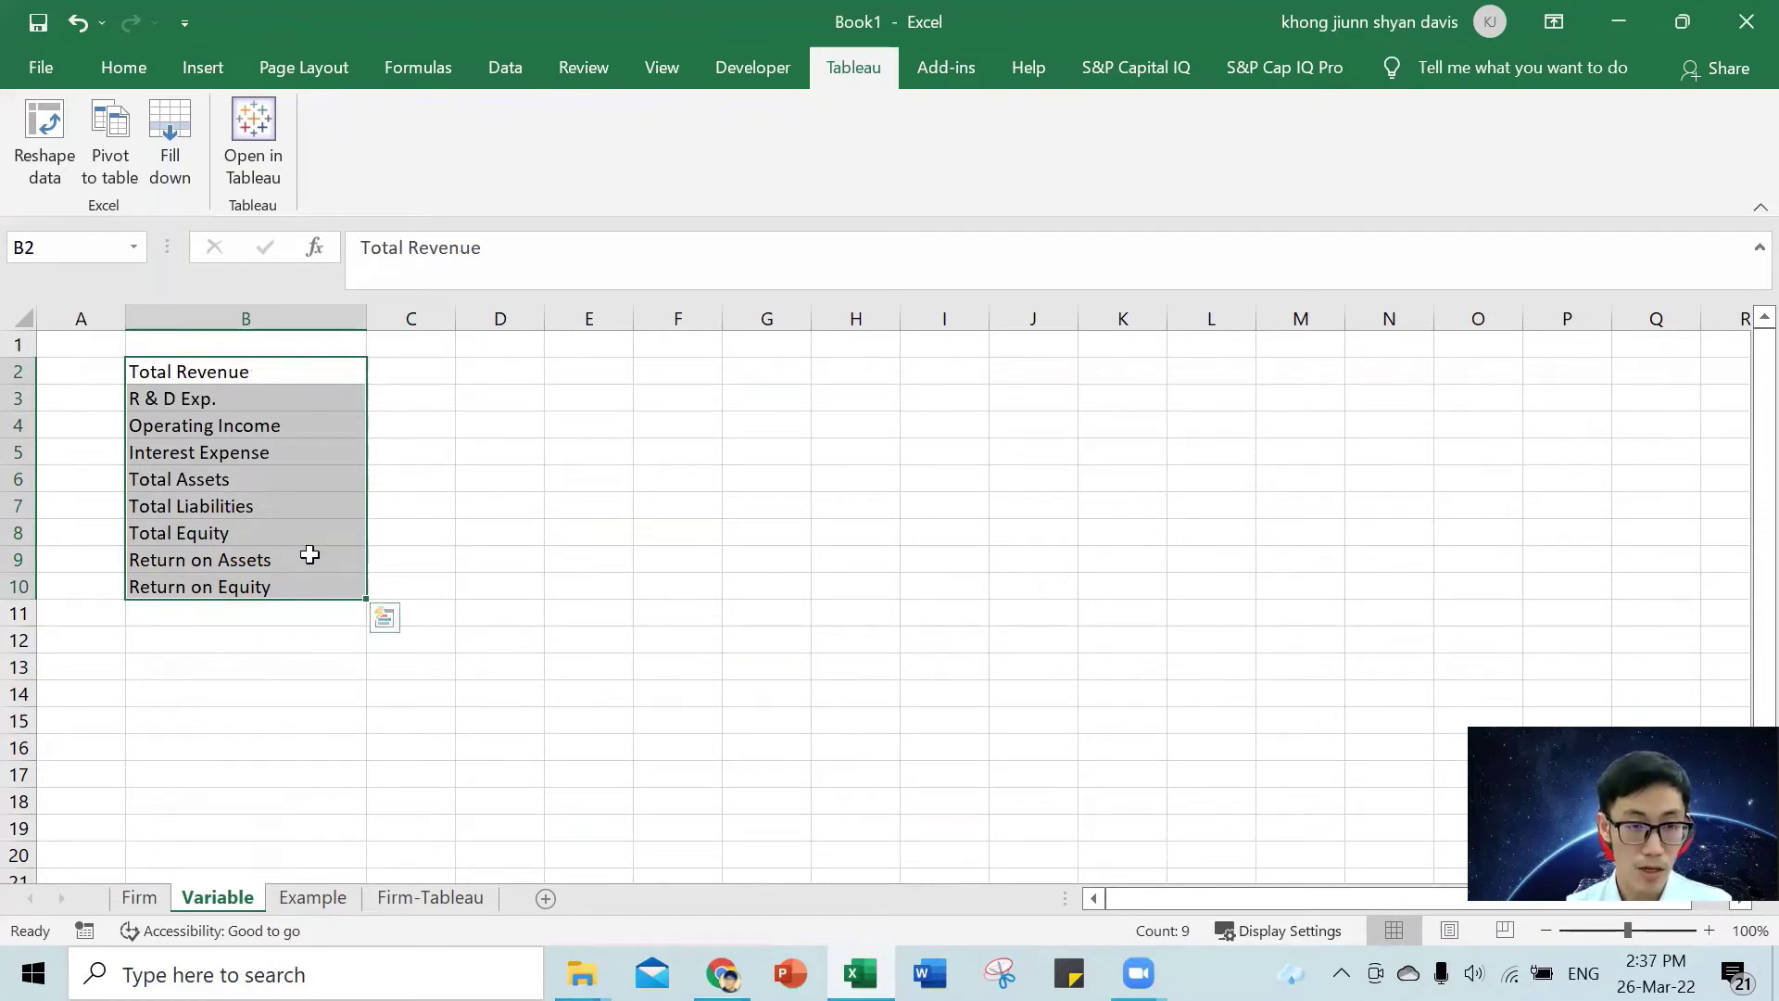
right_click(315, 384)
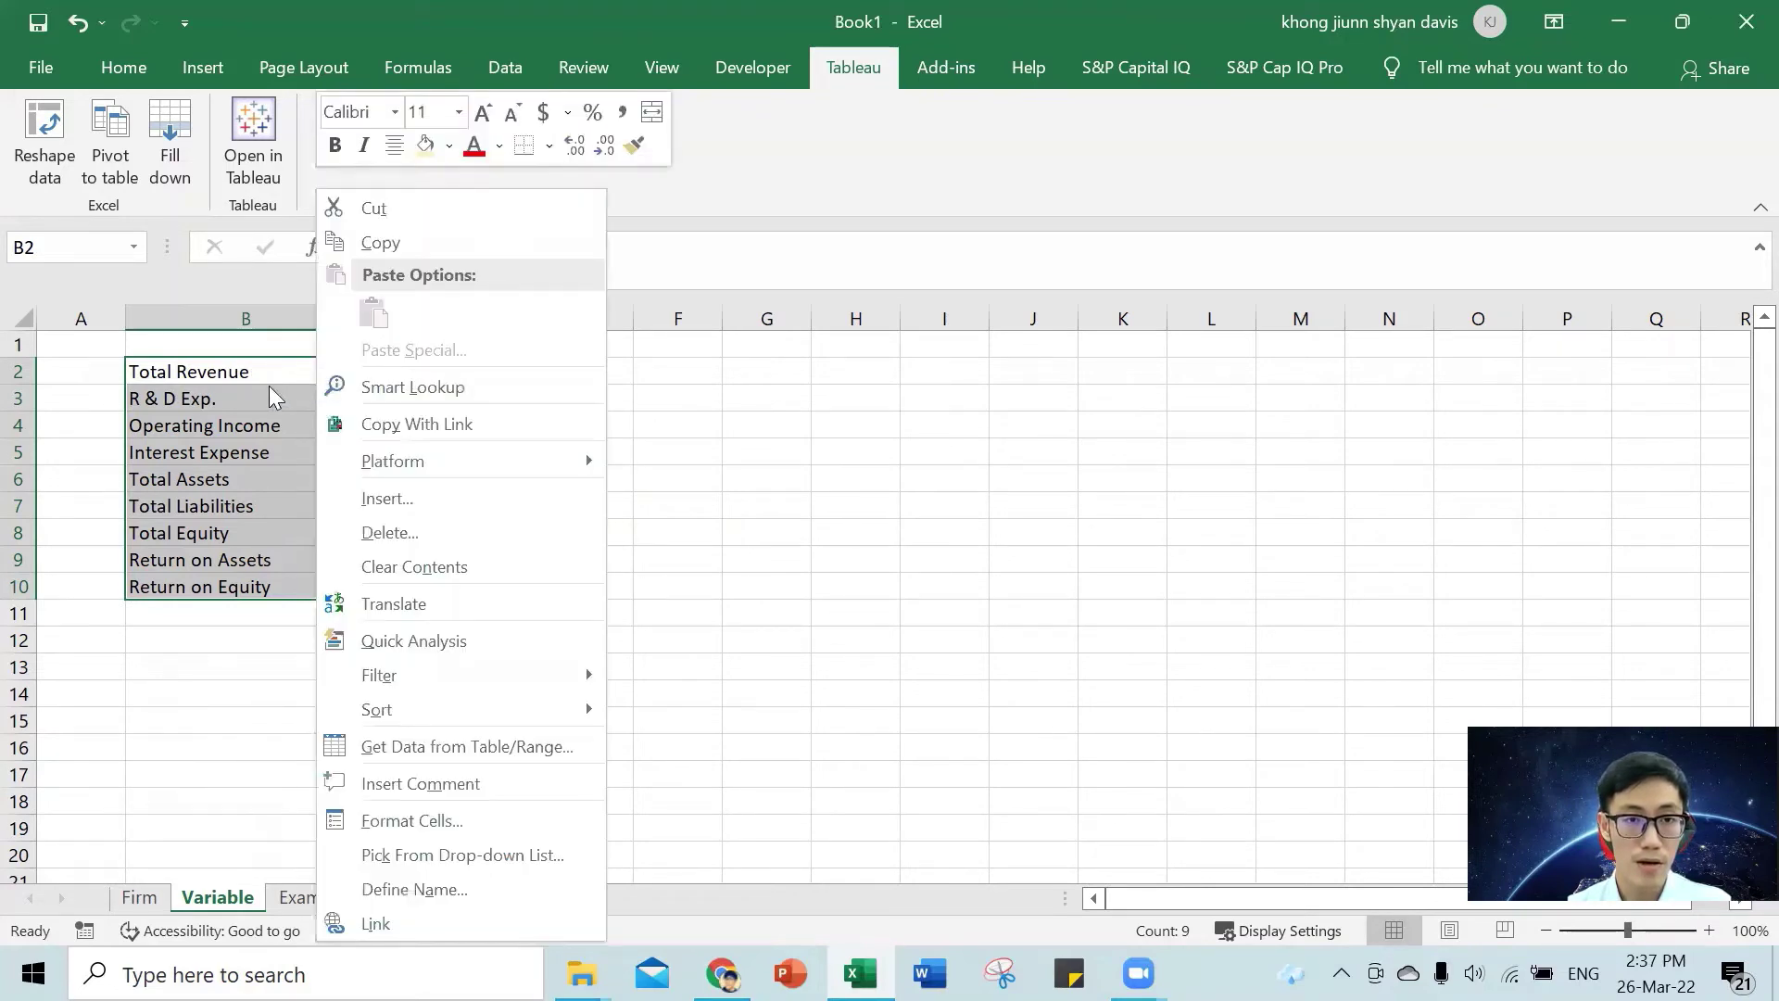
left_click(389, 245)
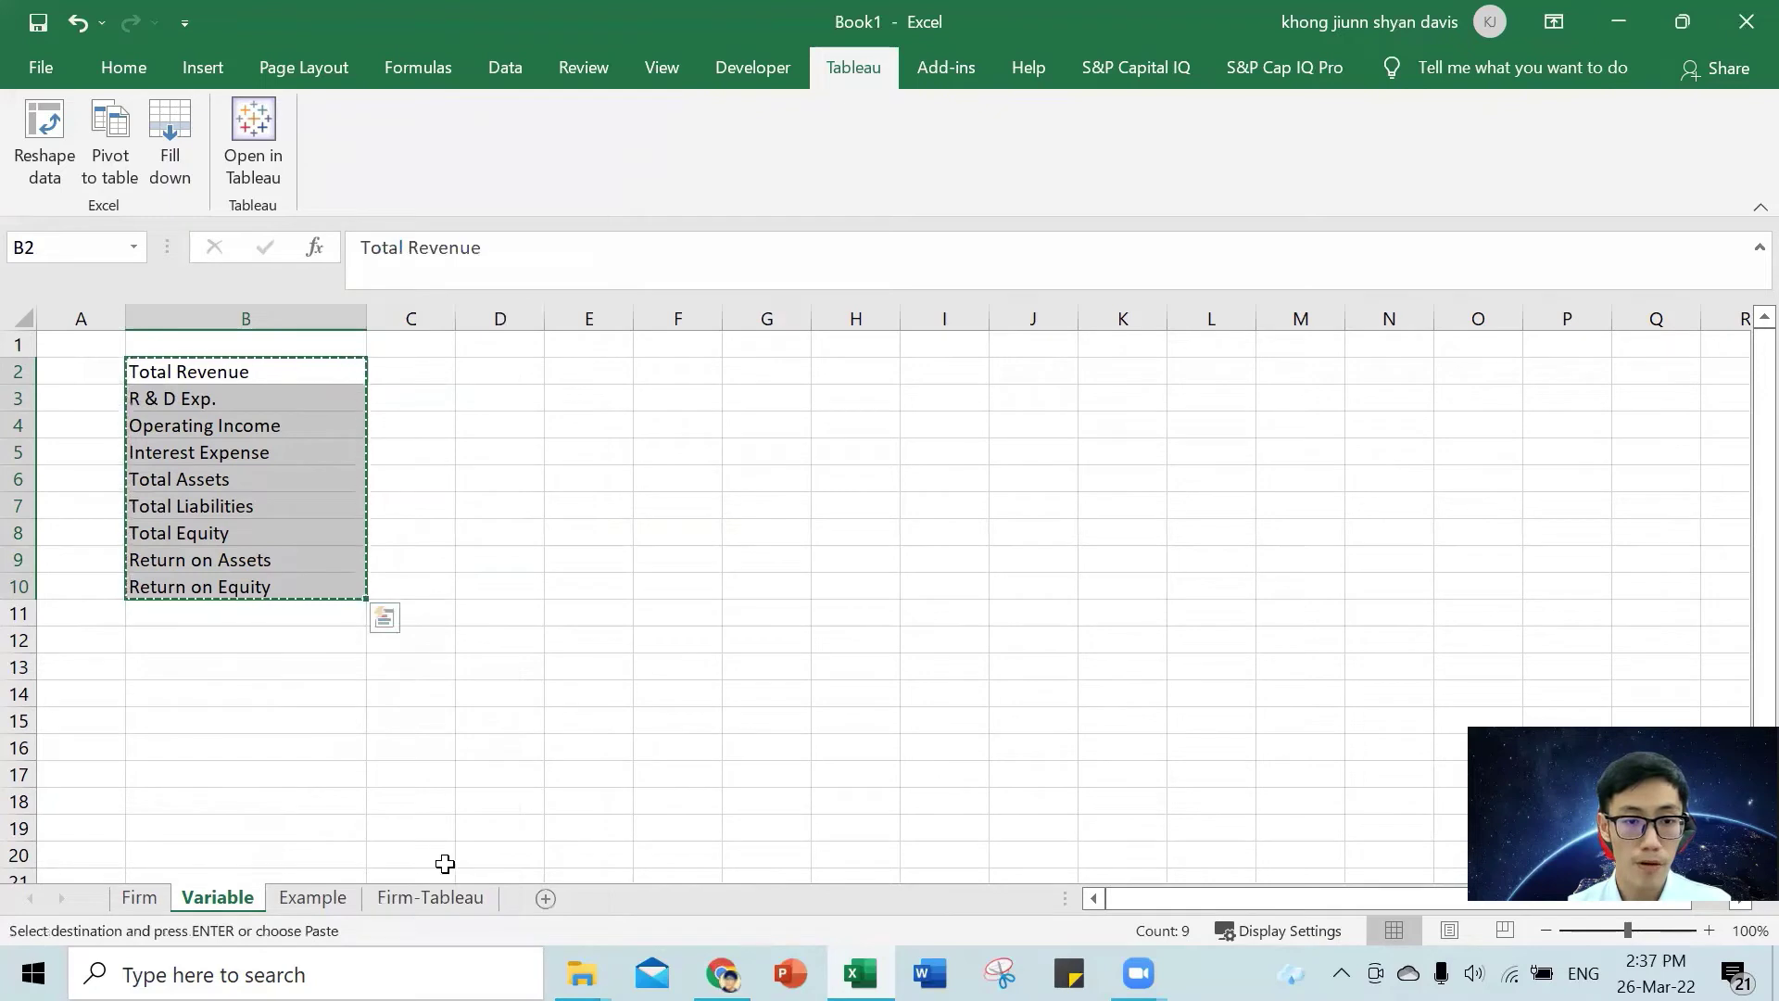
left_click(429, 901)
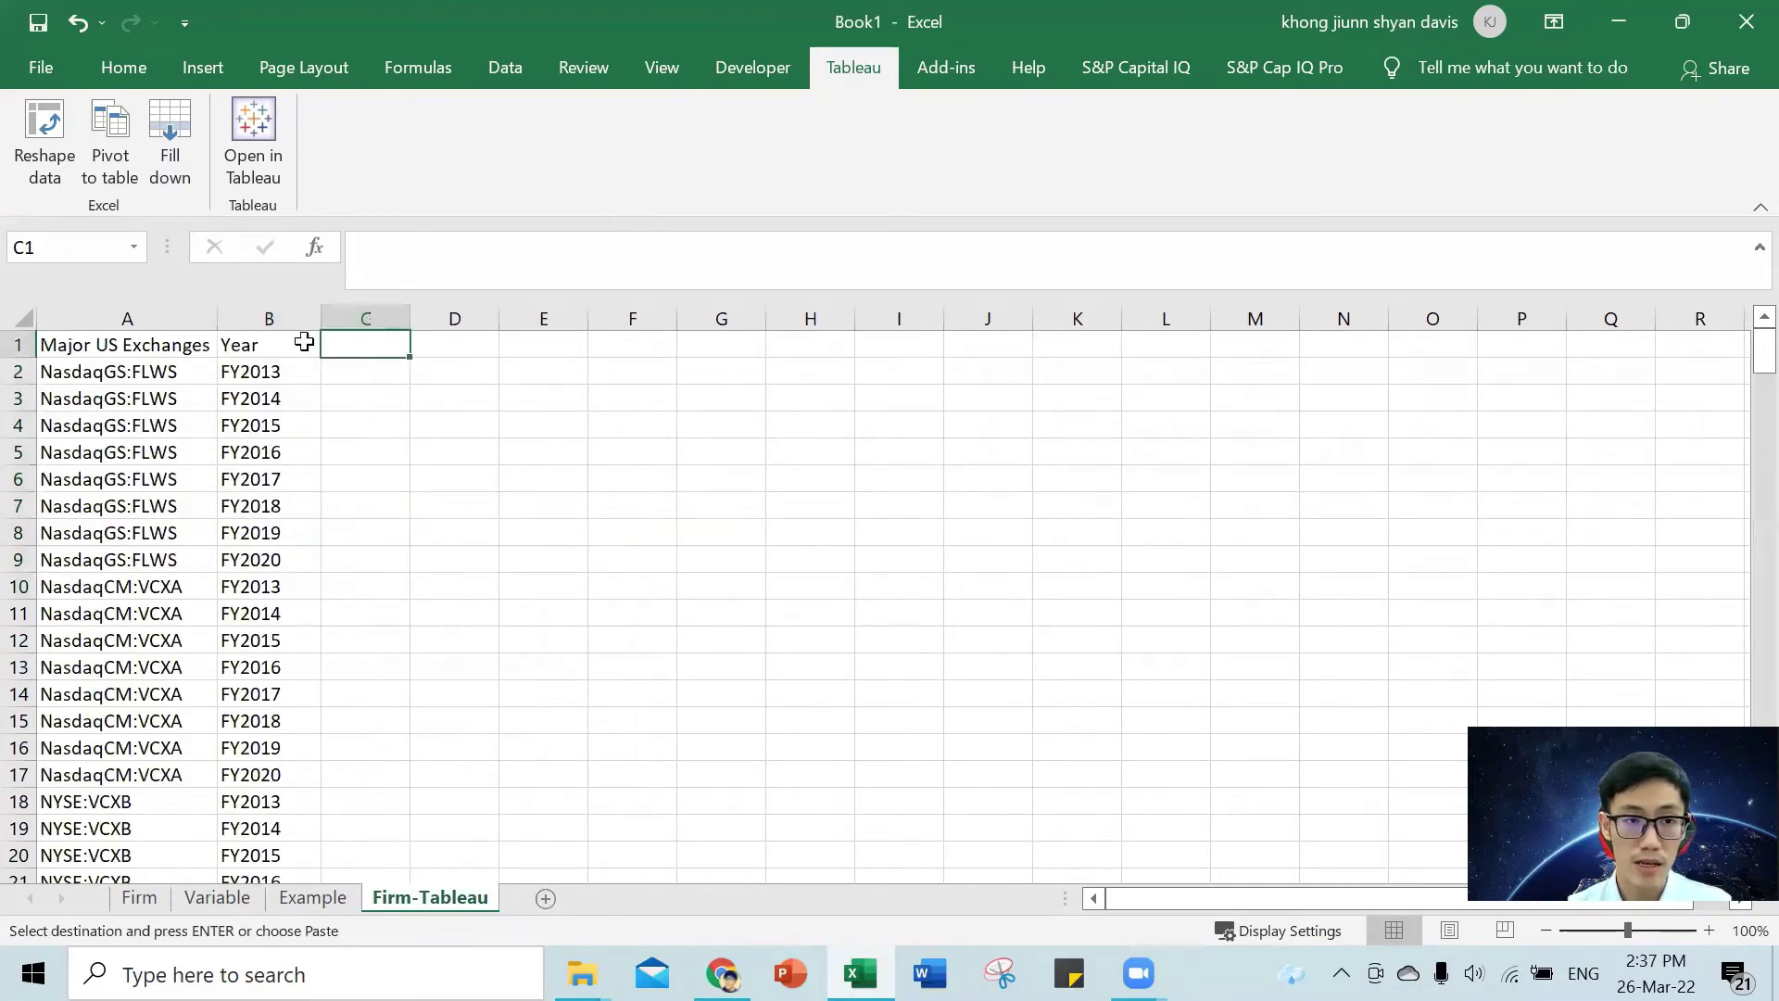
- Paste the variable names transposed into C1 so they run across row 1 to K1
left_click(363, 364)
left_click(360, 348)
right_click(369, 344)
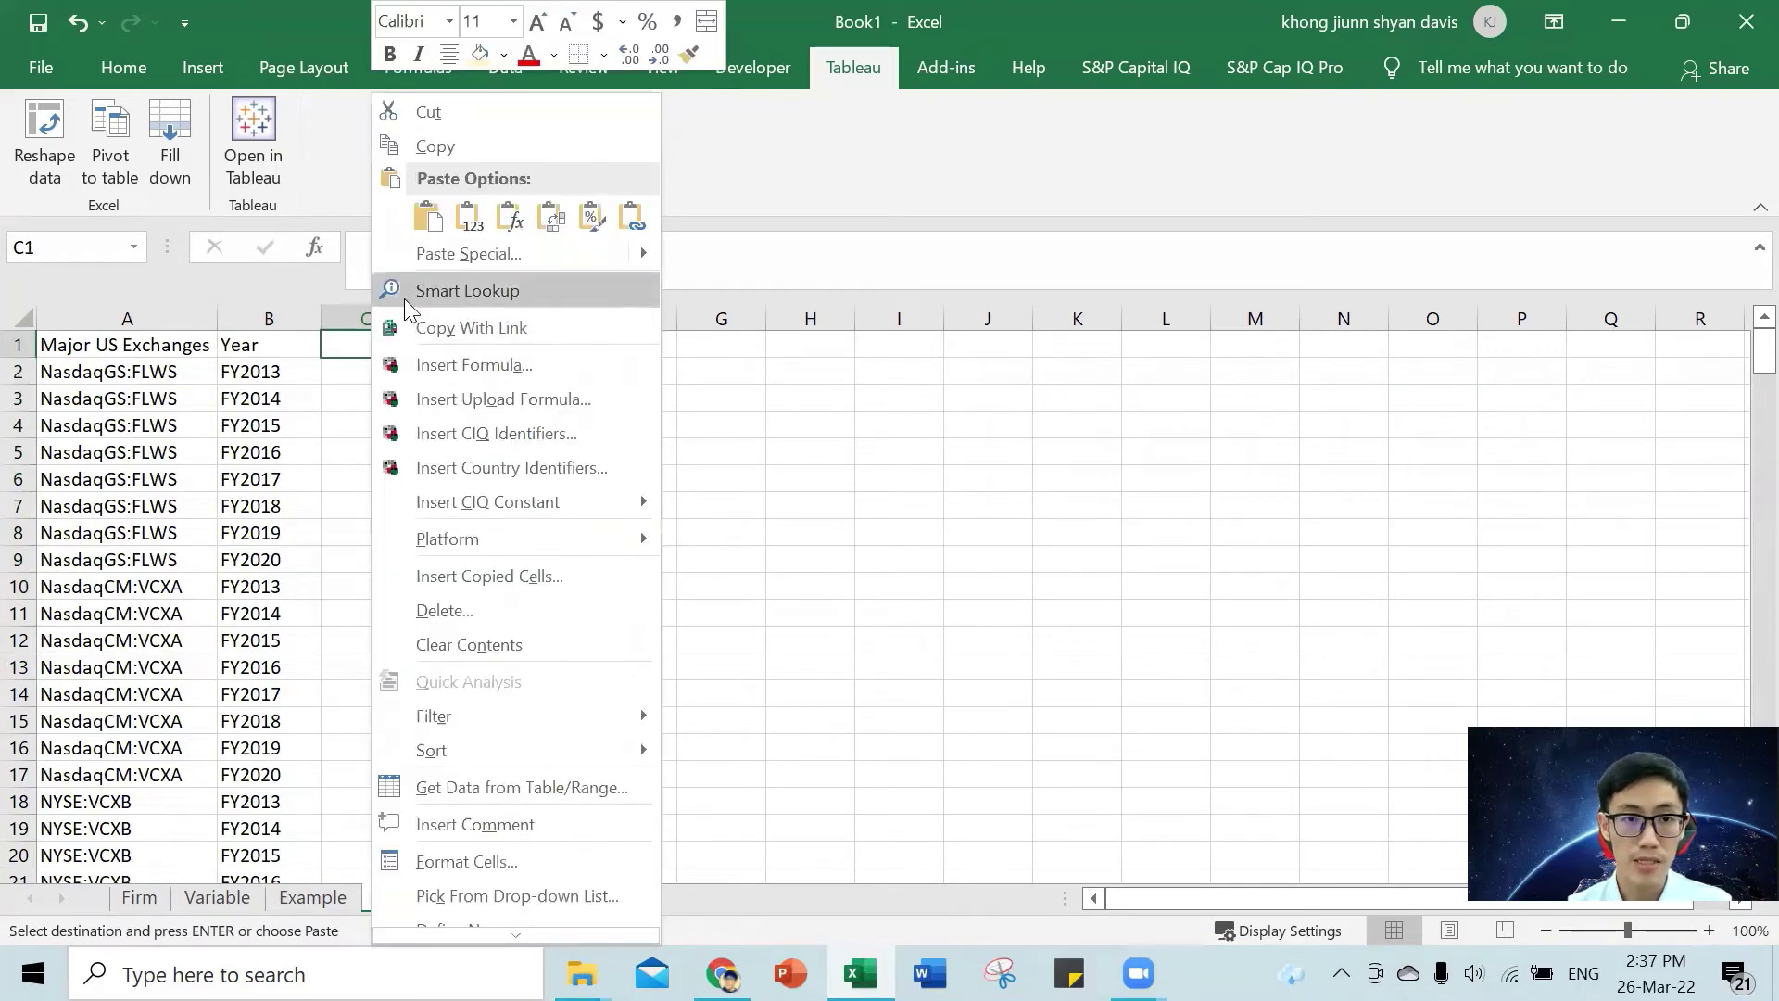
left_click(554, 221)
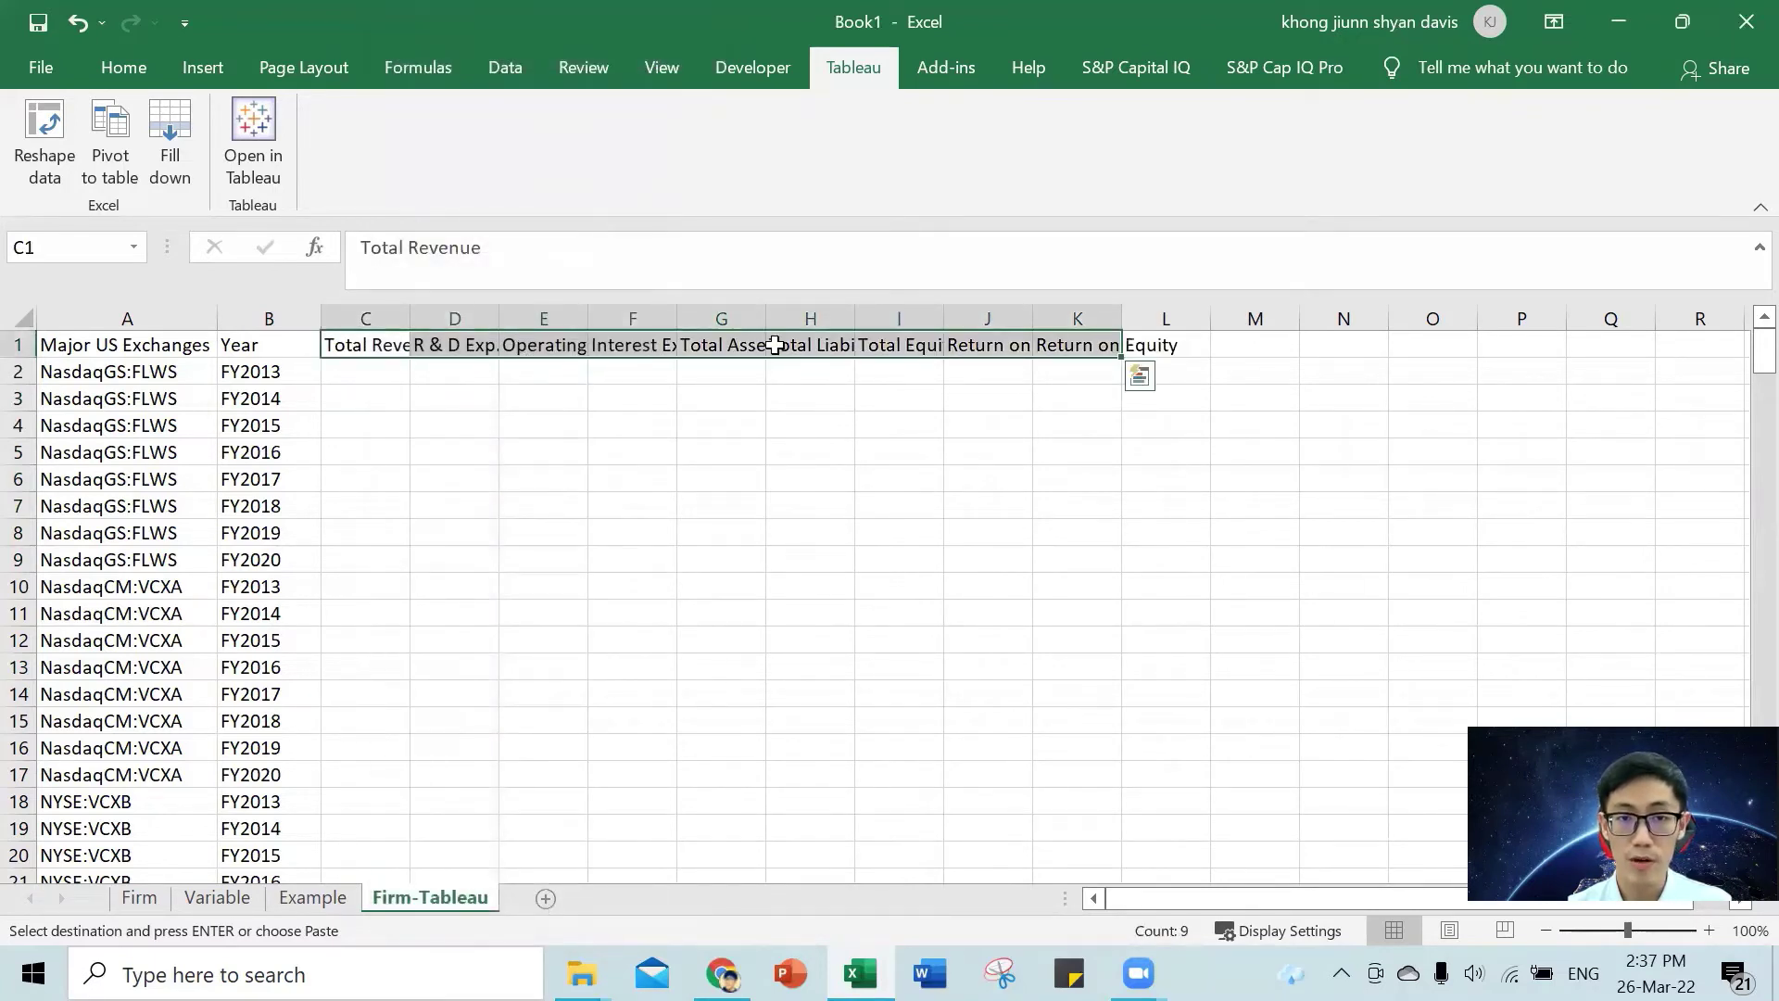
left_click(366, 345)
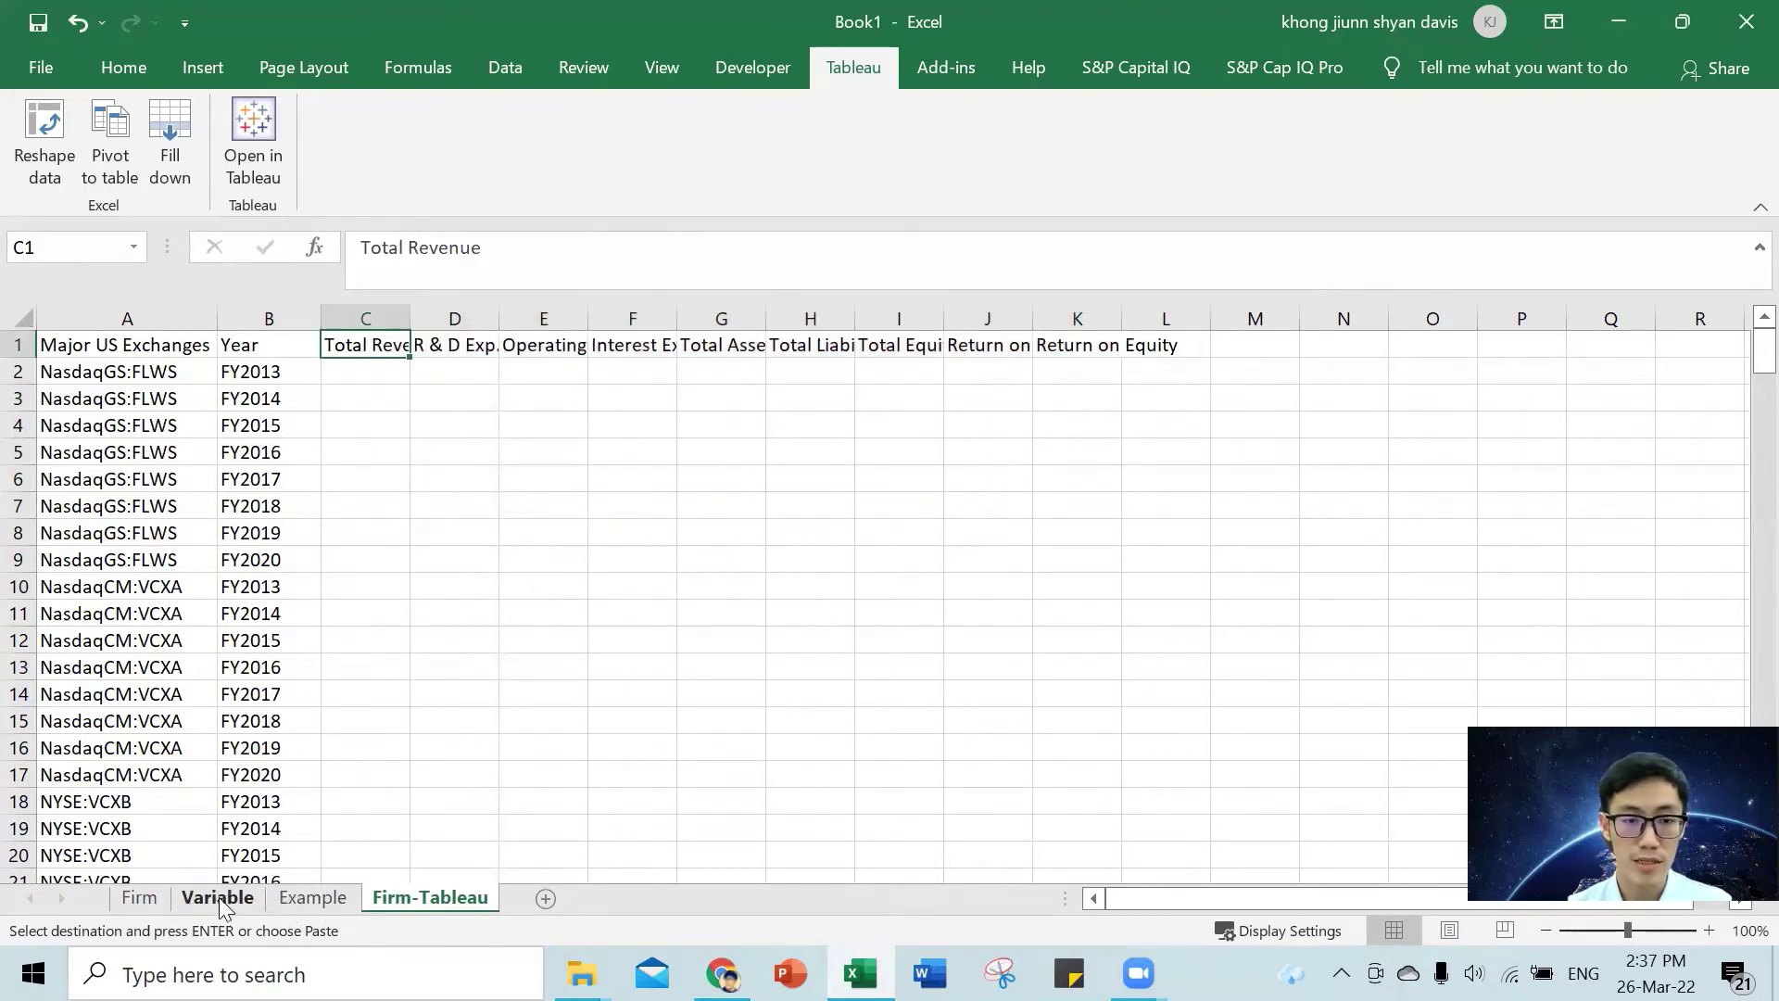
- Compare the headers against the Example sheet's Name, Year and Var table
left_click(311, 897)
left_click(1001, 628)
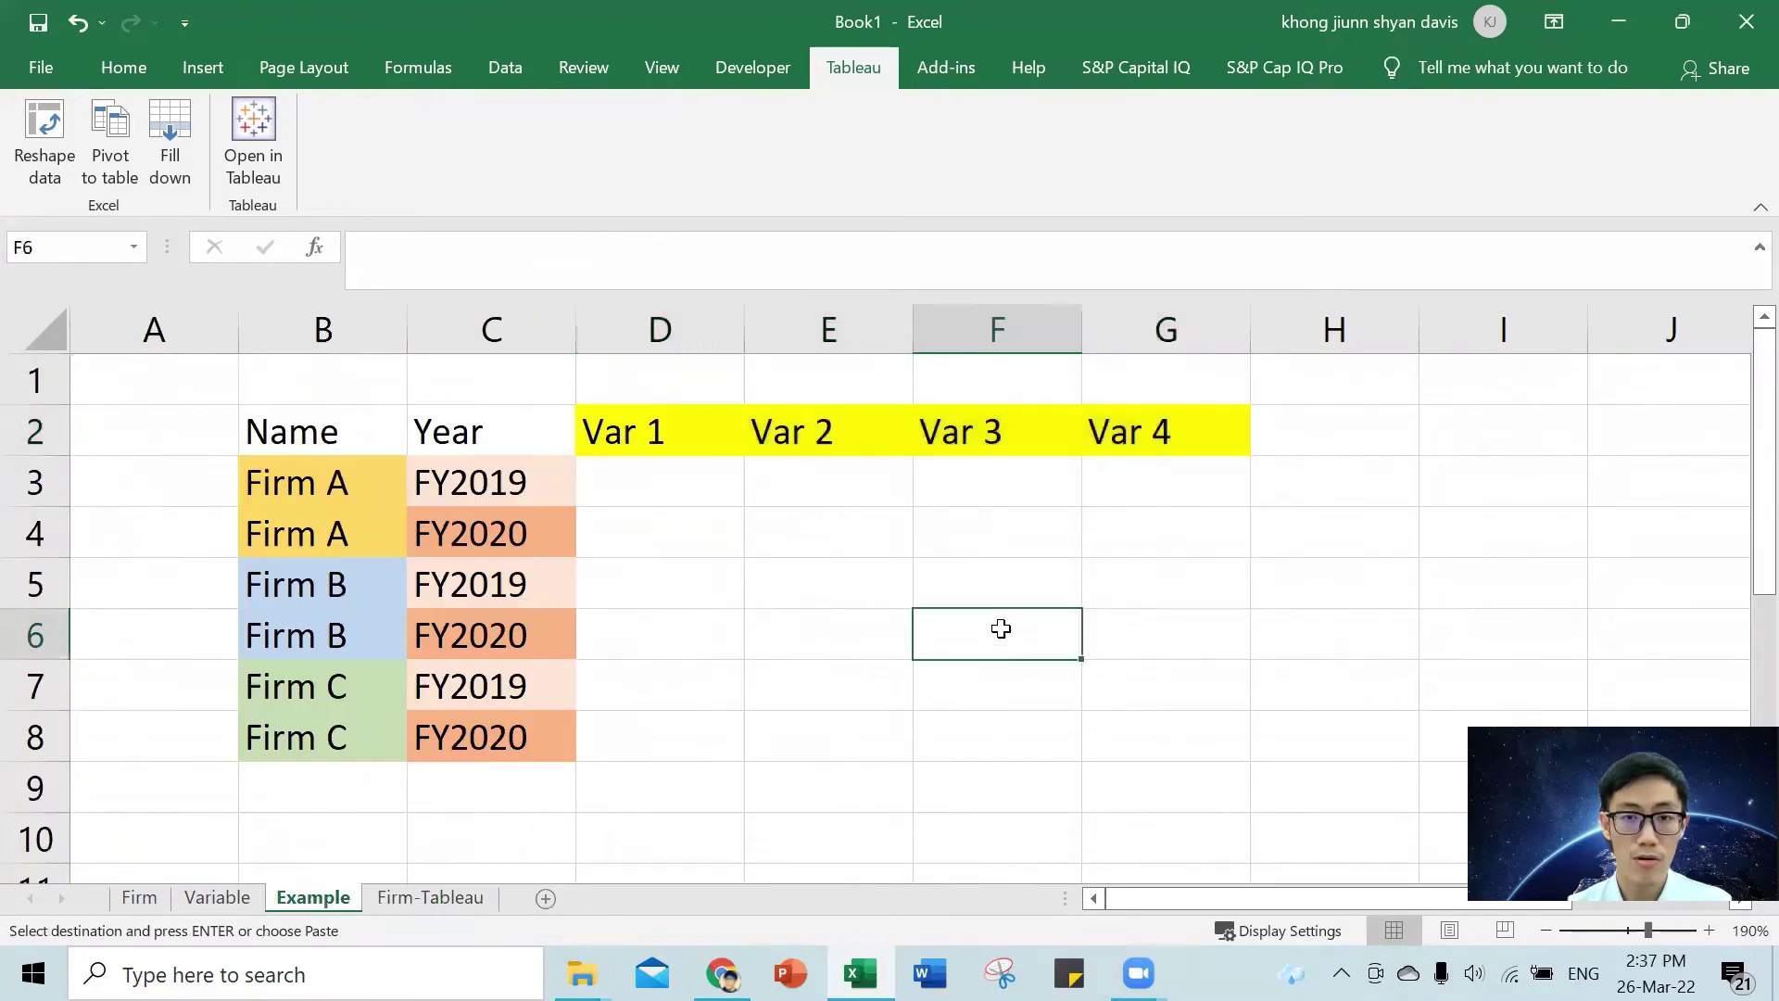
left_click_drag(326, 413, 649, 431)
left_click_drag(1125, 506, 1187, 738)
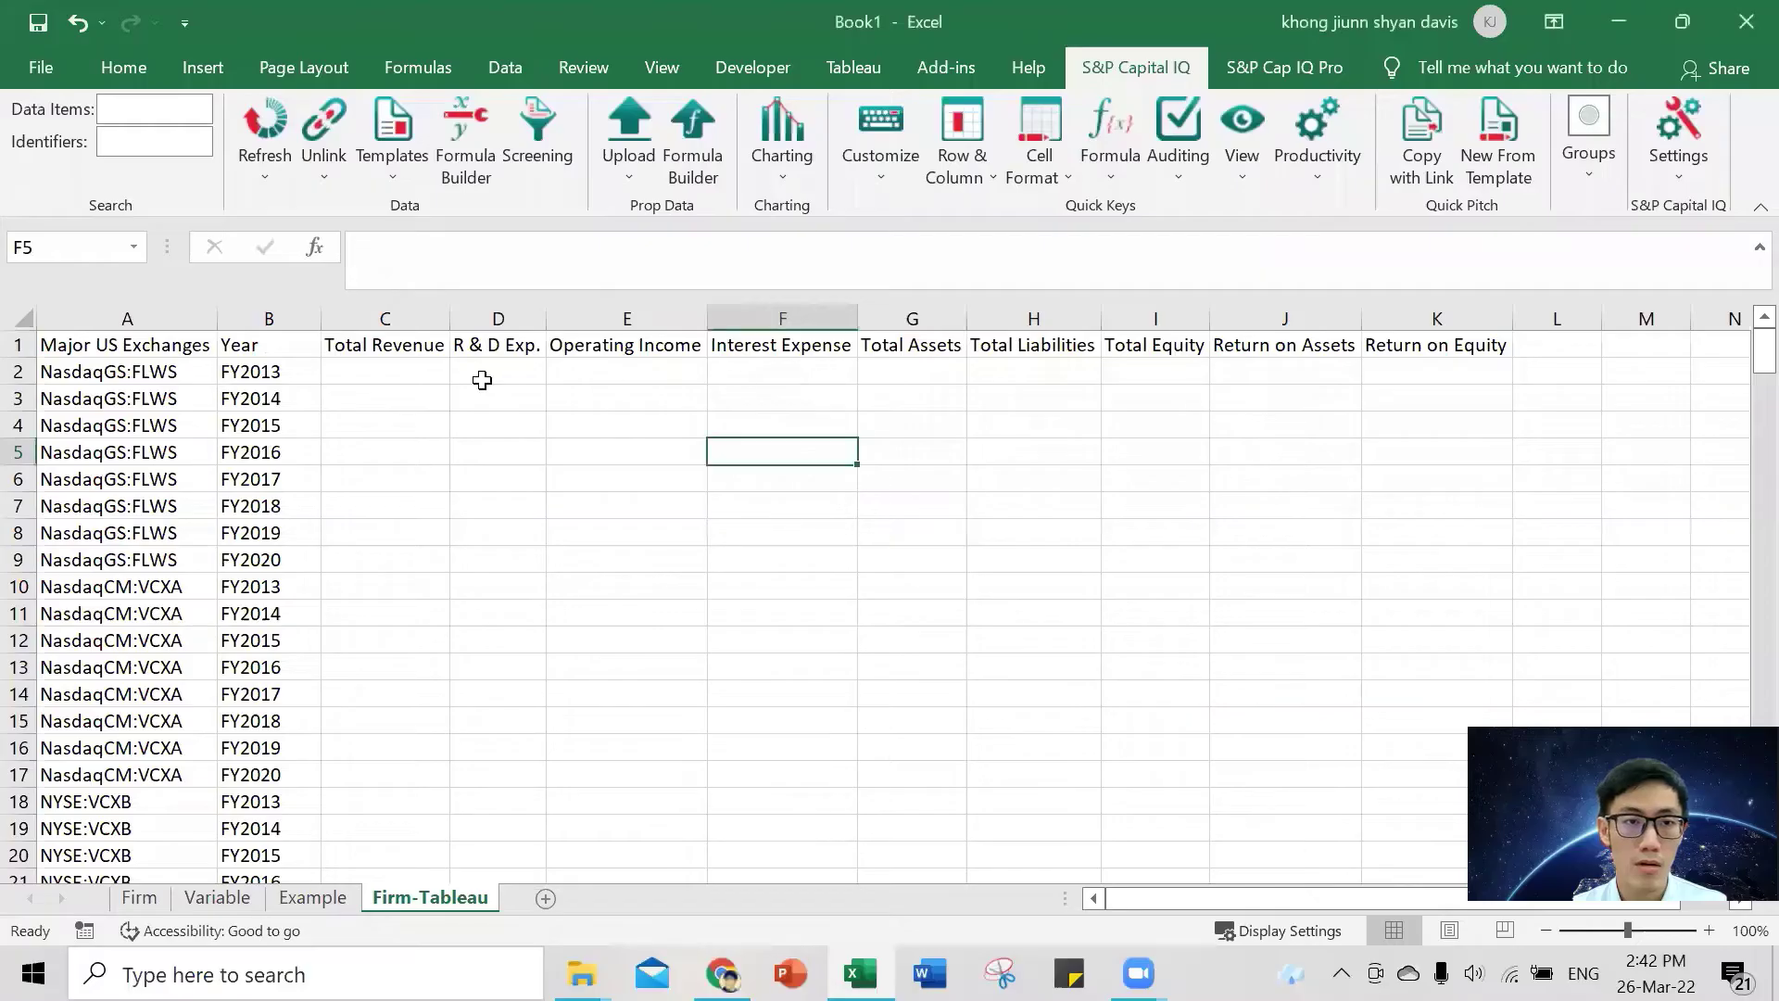
- Start a Capital IQ Formula Builder formula in C2 using $A2 as the company identifier
left_click(464, 375)
left_click(426, 368)
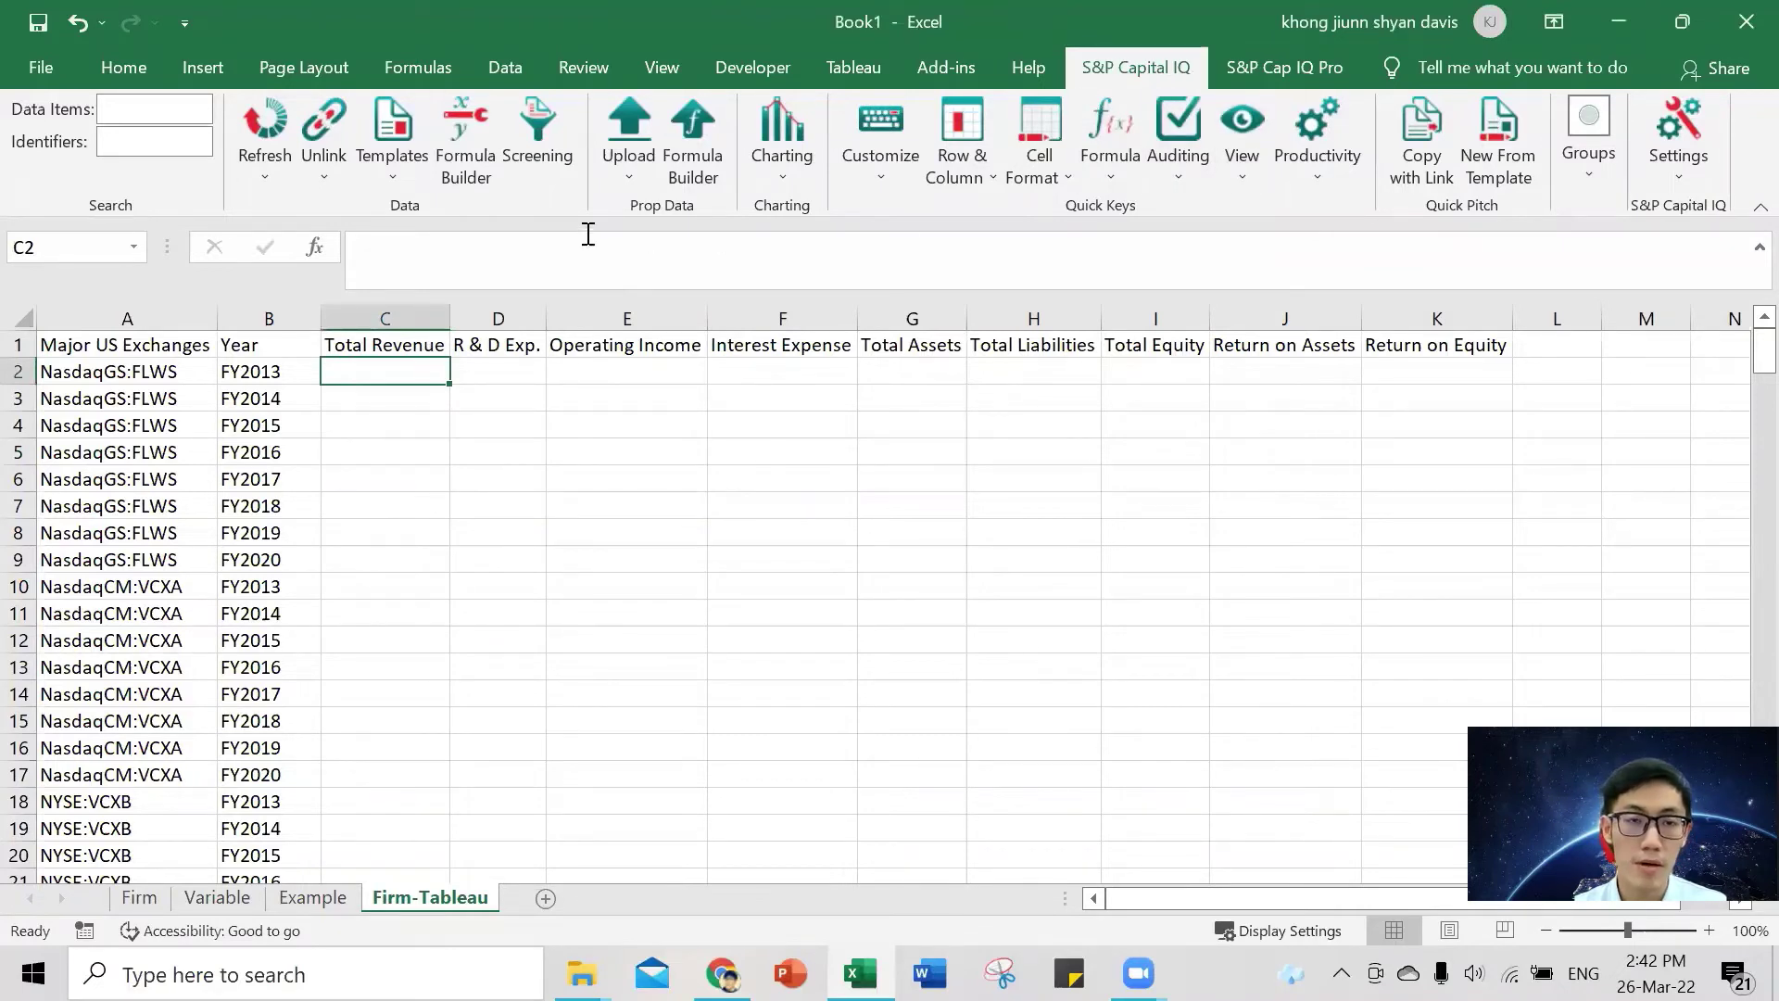
left_click(471, 180)
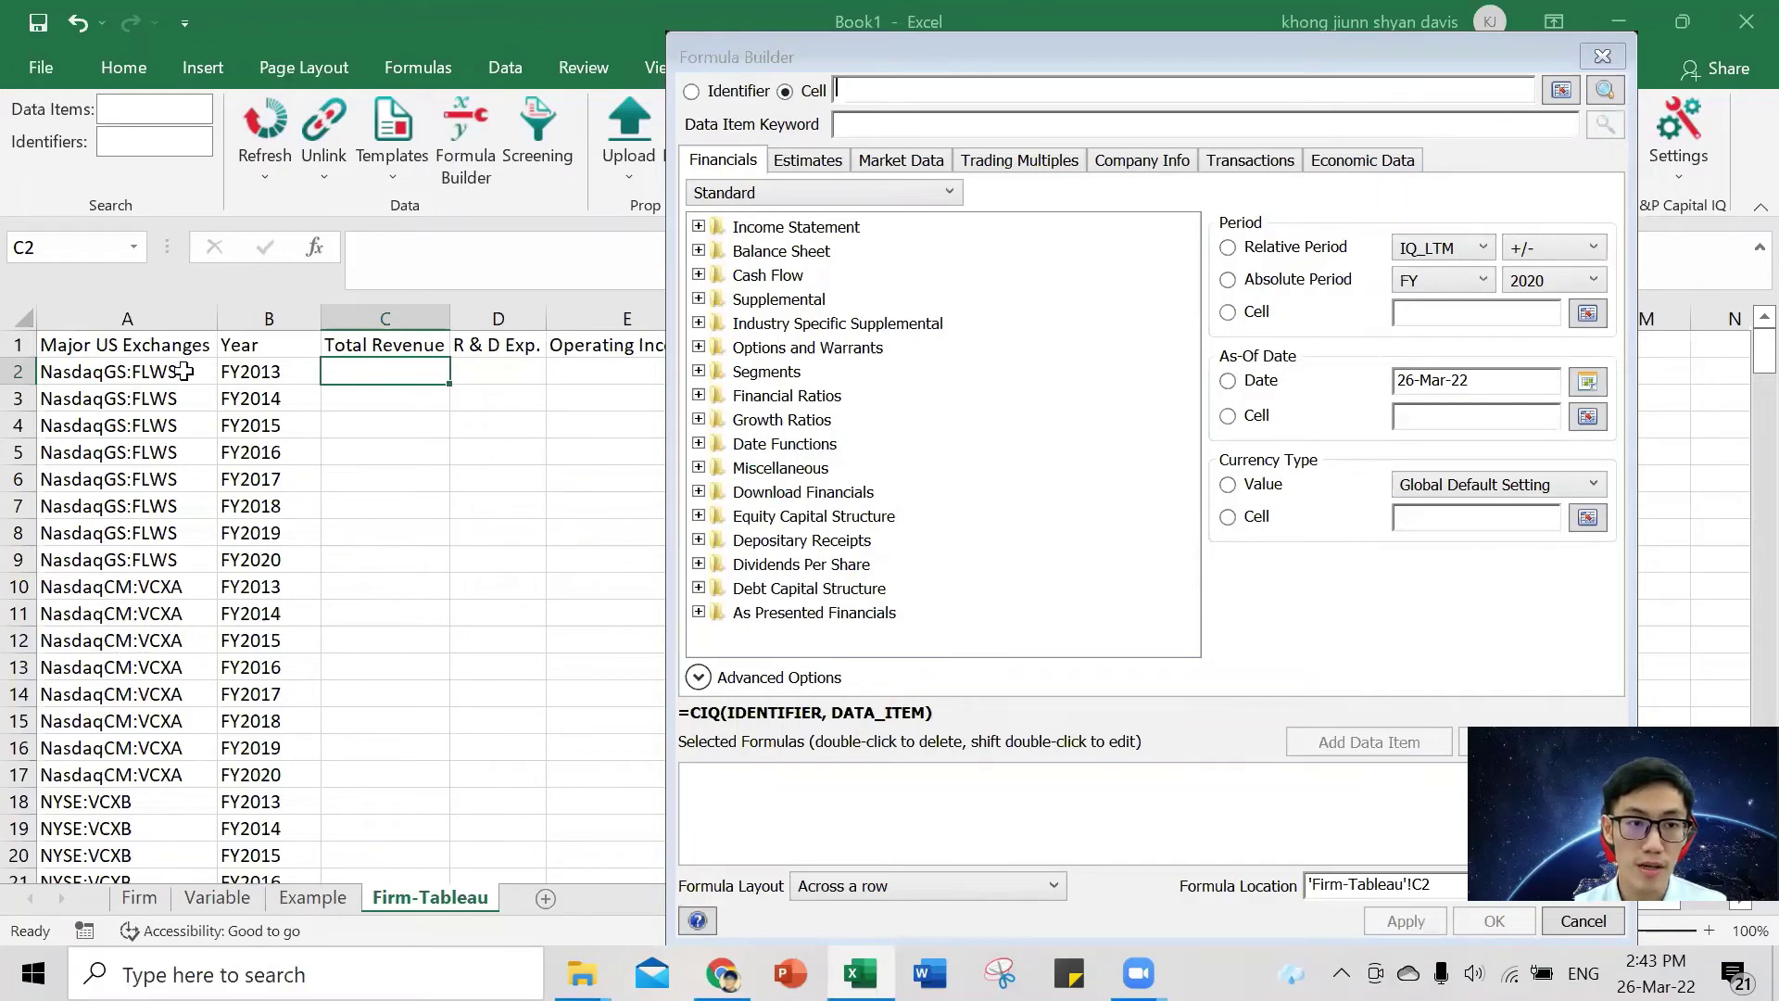
left_click(76, 371)
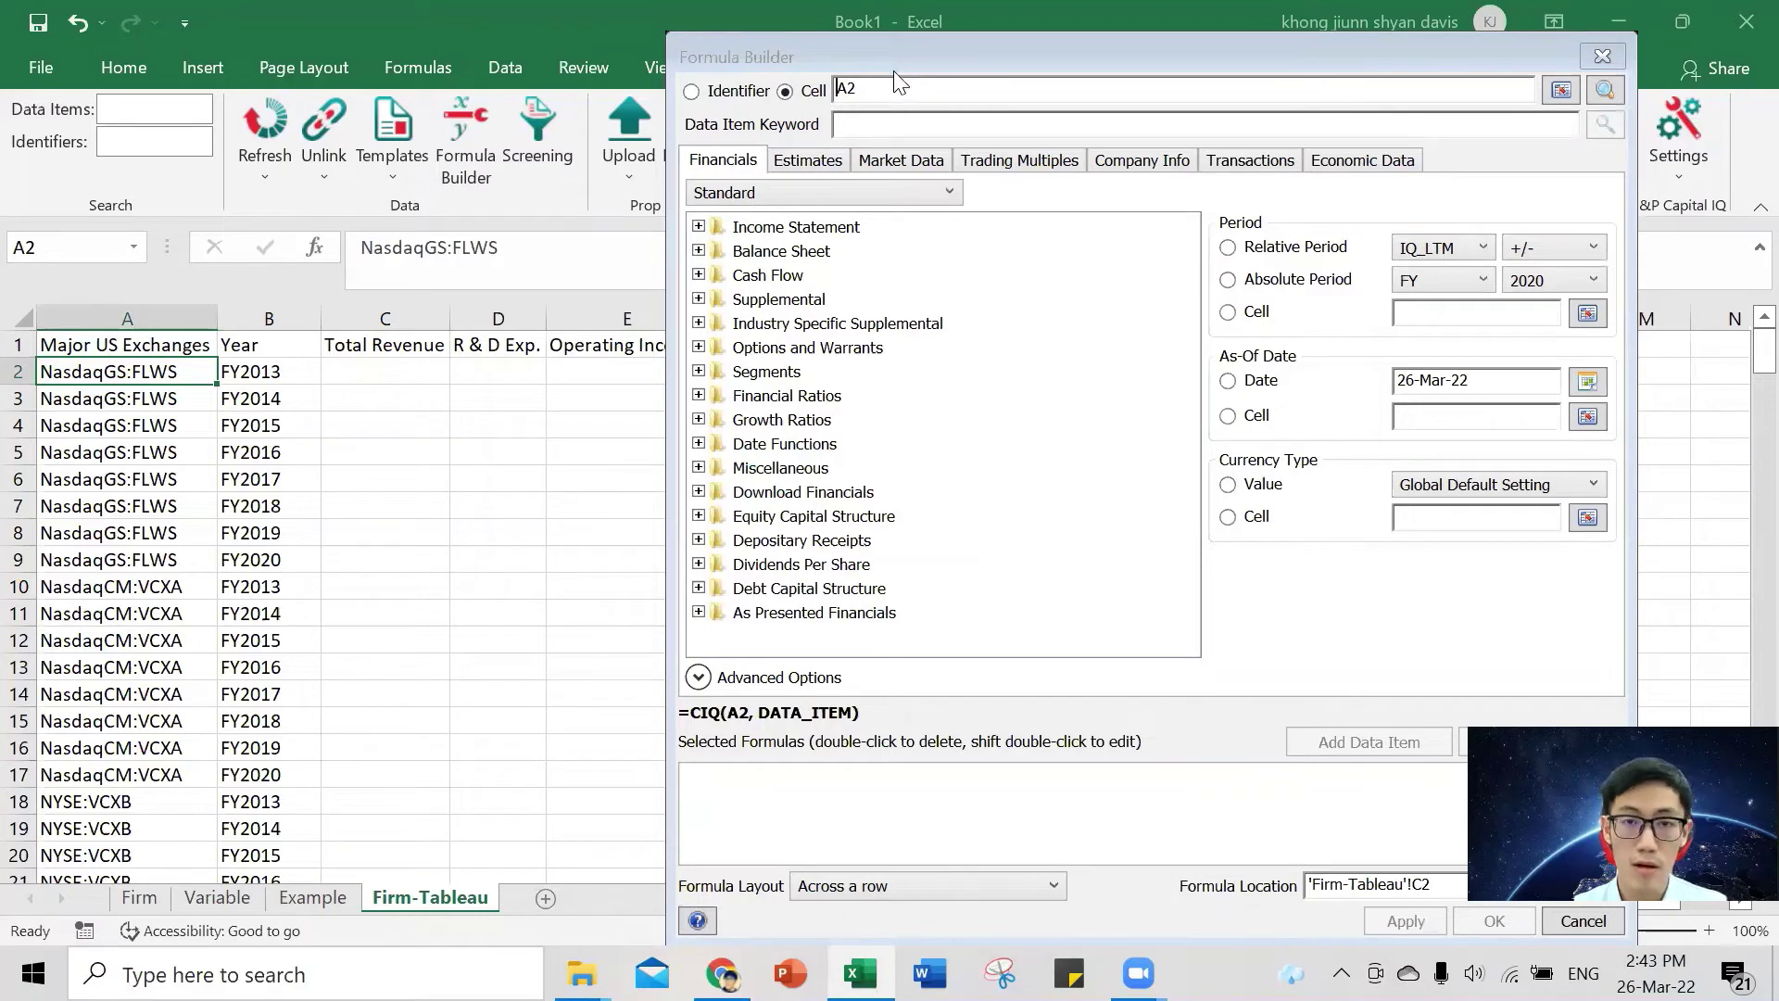
type("$")
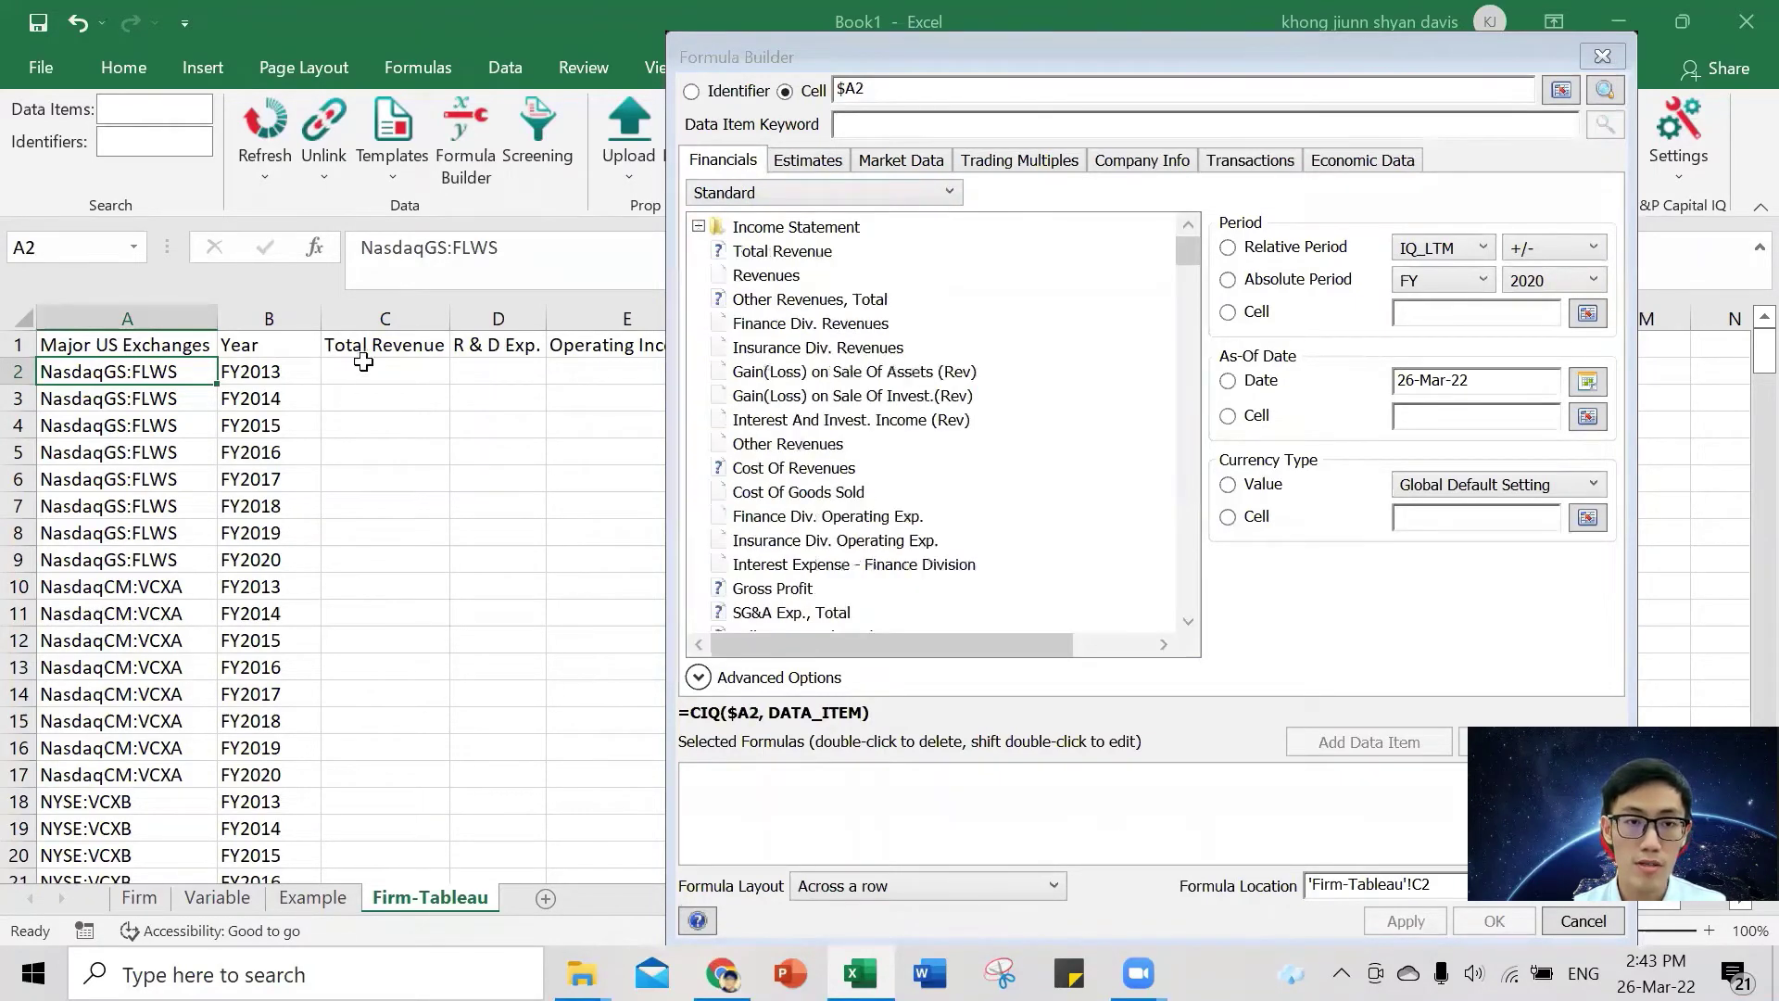
- Build the Total Revenue formula with the period taken from $B2: =CIQ($A2, "IQ_TOTAL_REV", $B2)
left_click(798, 252)
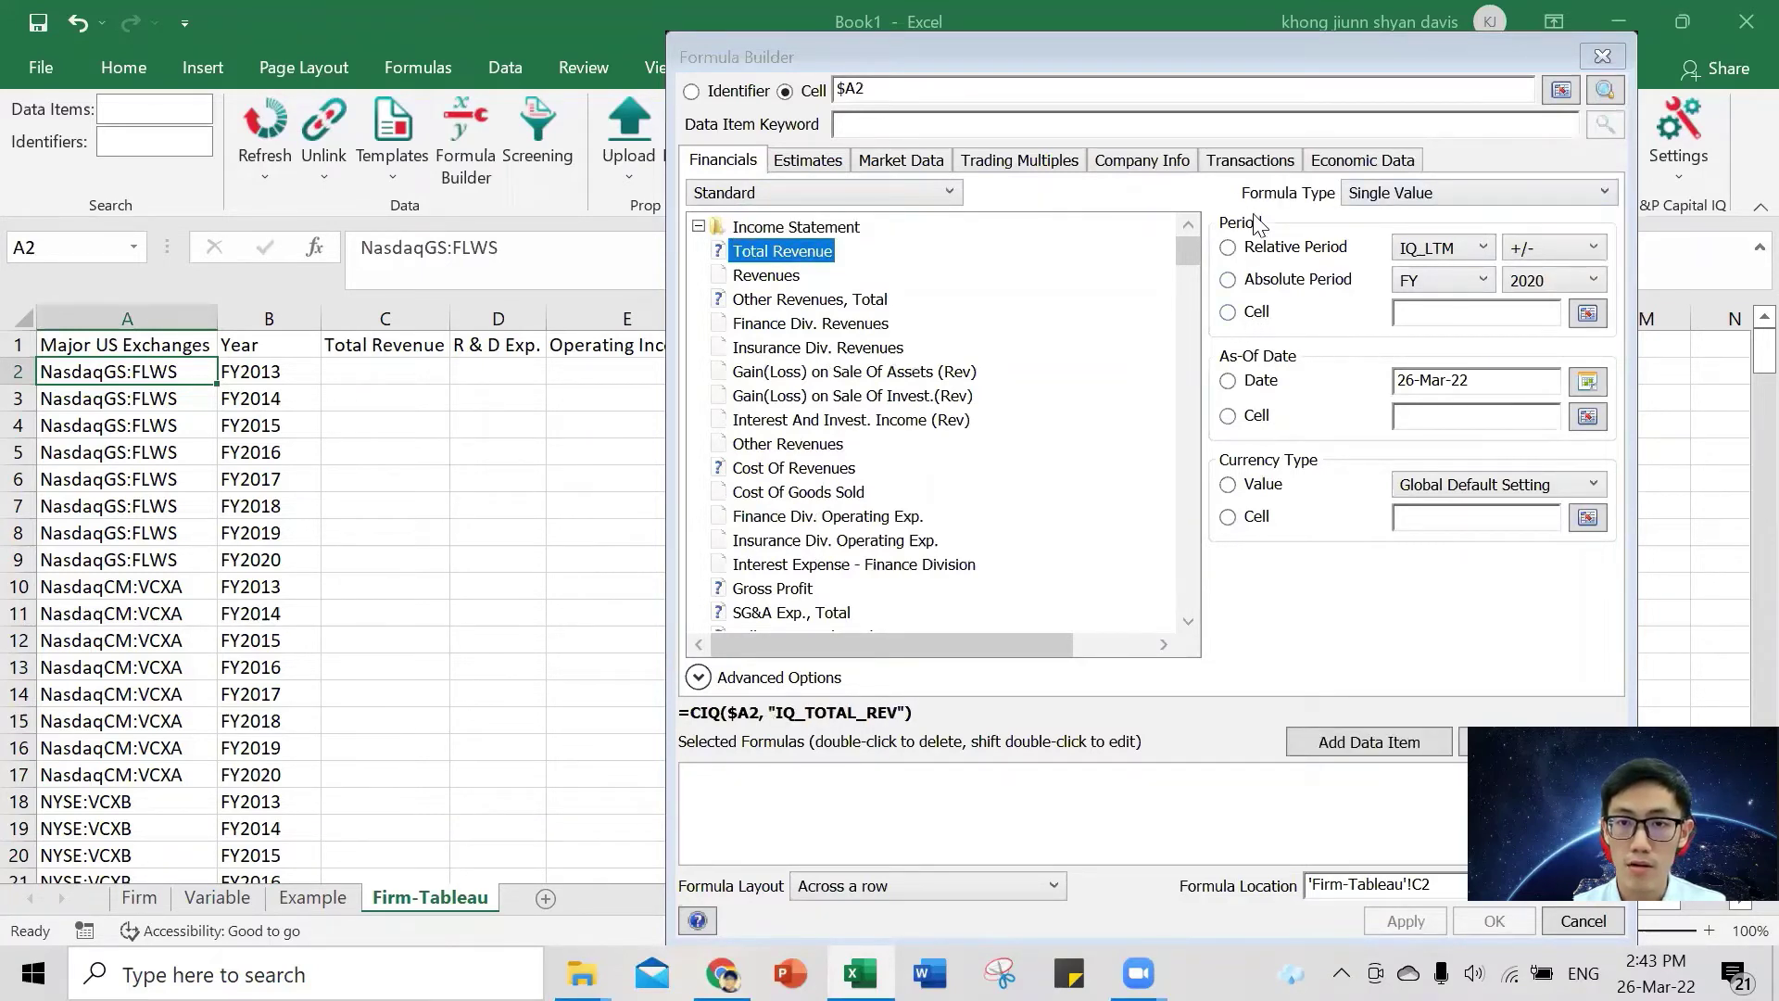
left_click(1229, 312)
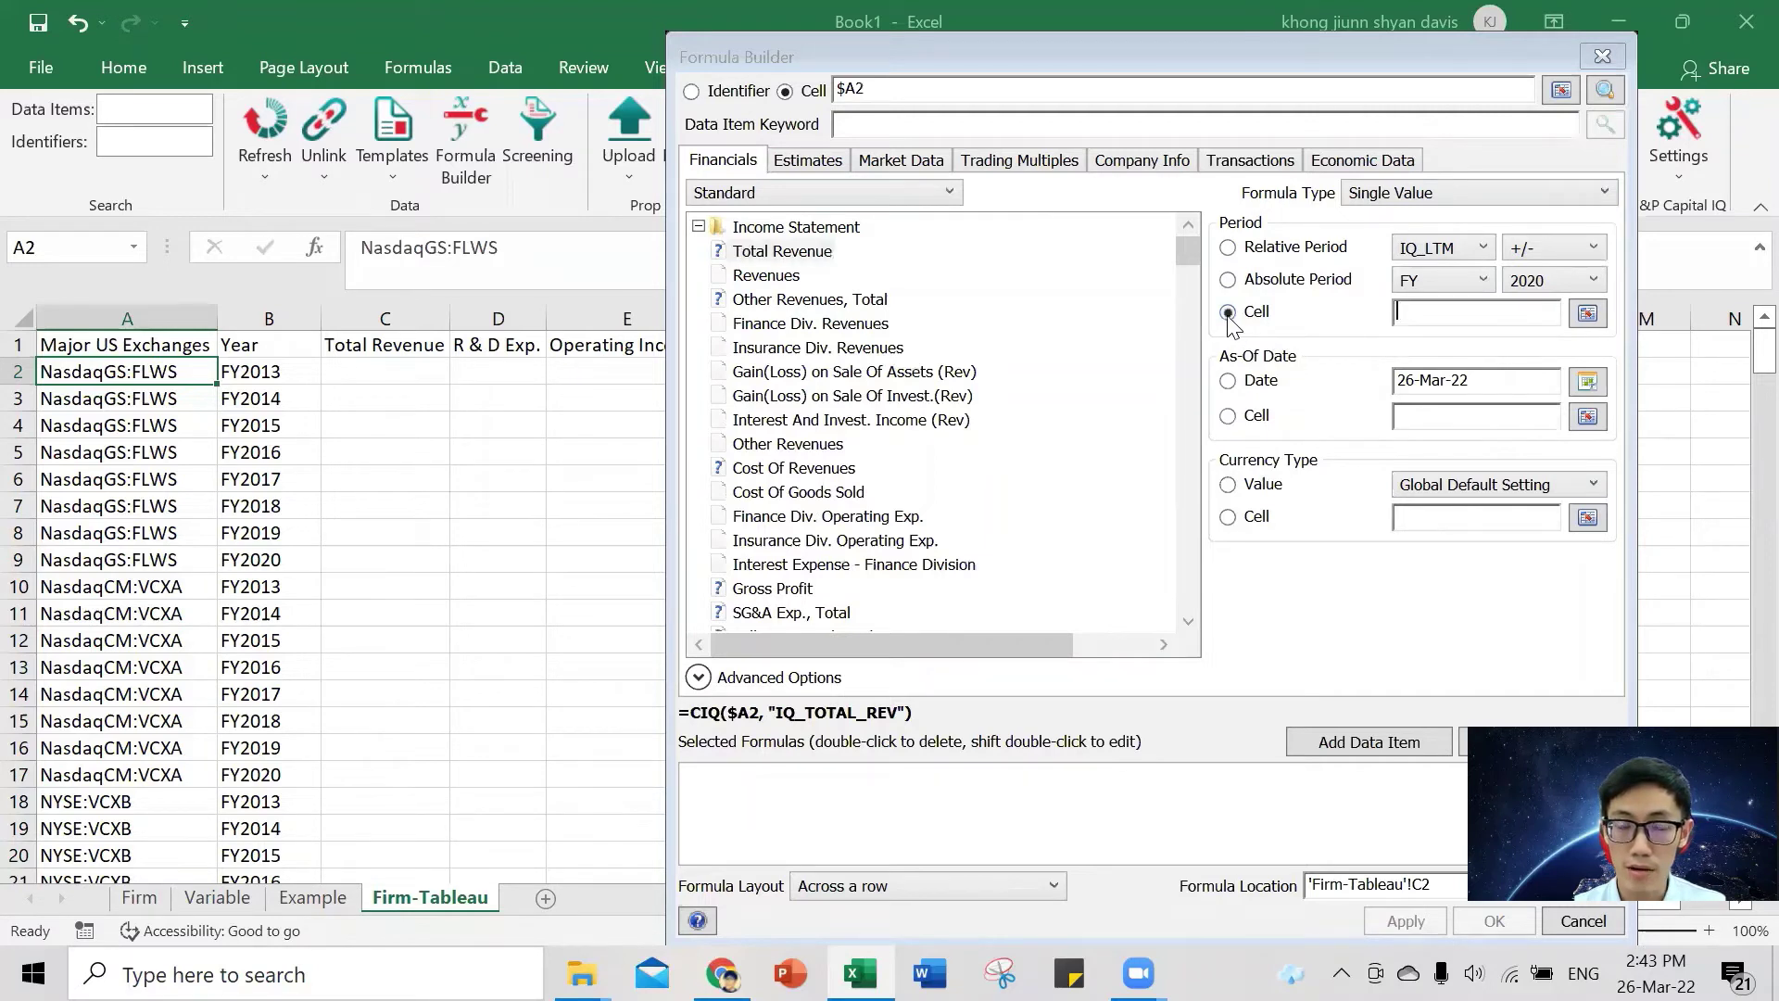
left_click(291, 372)
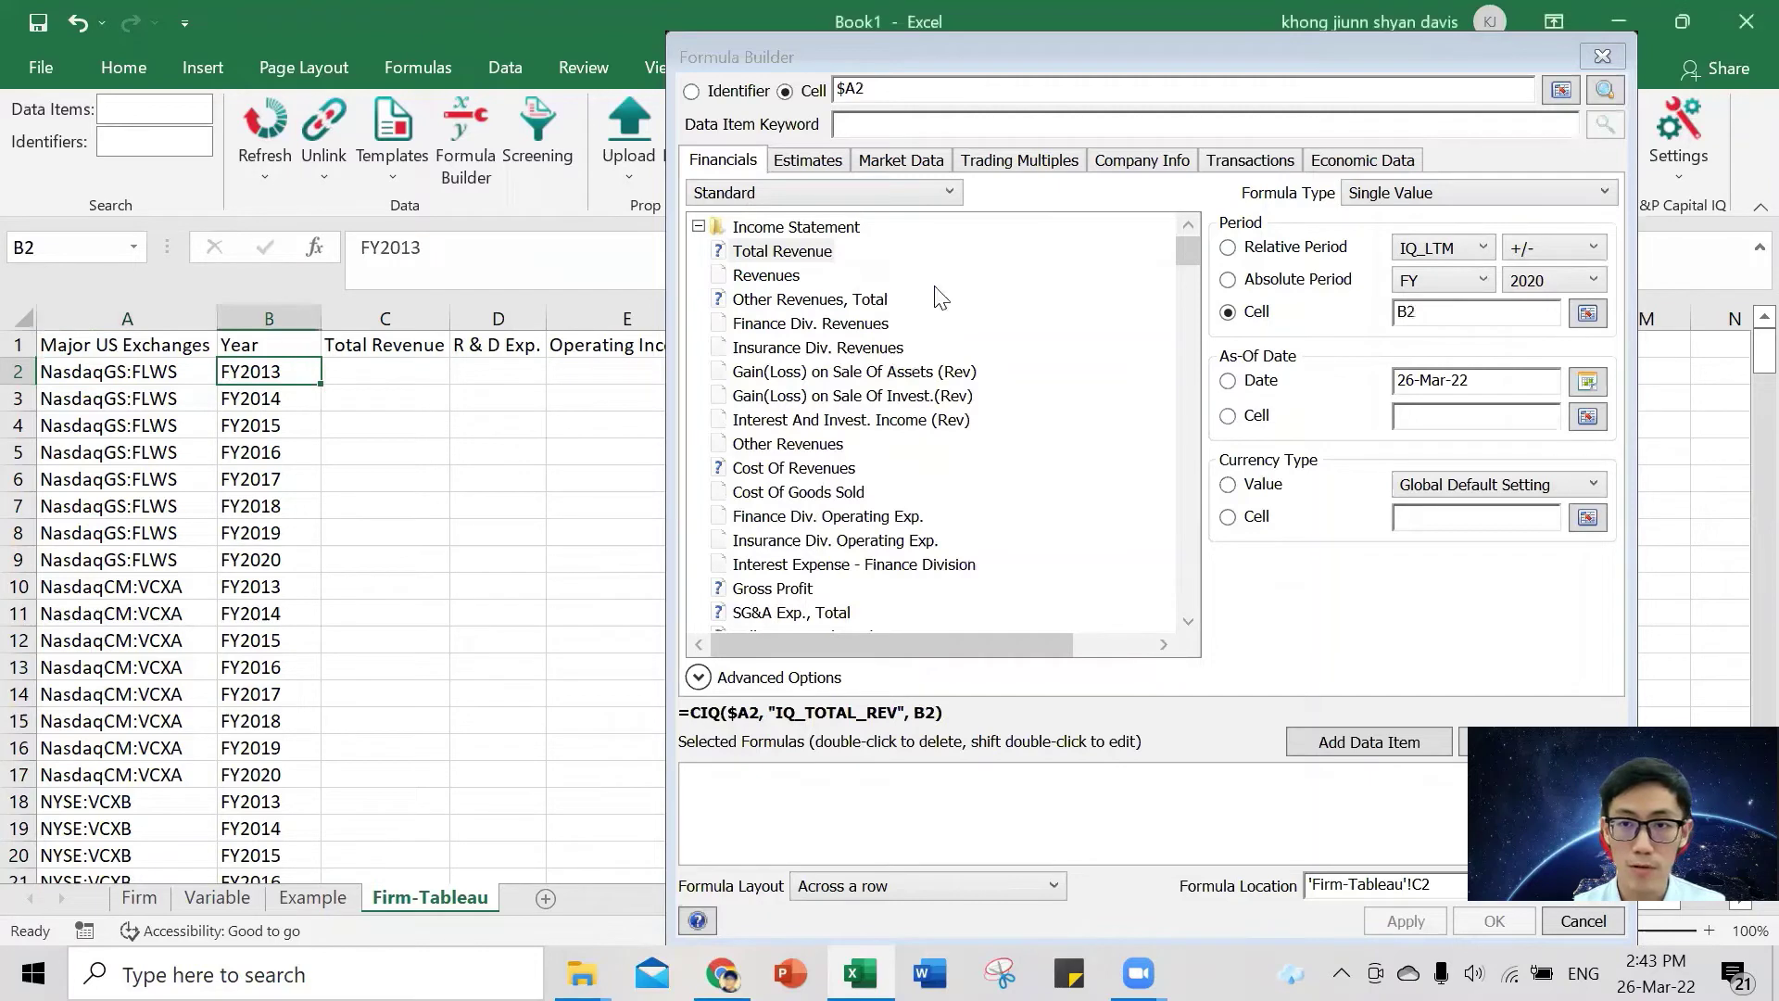
left_click(1398, 313)
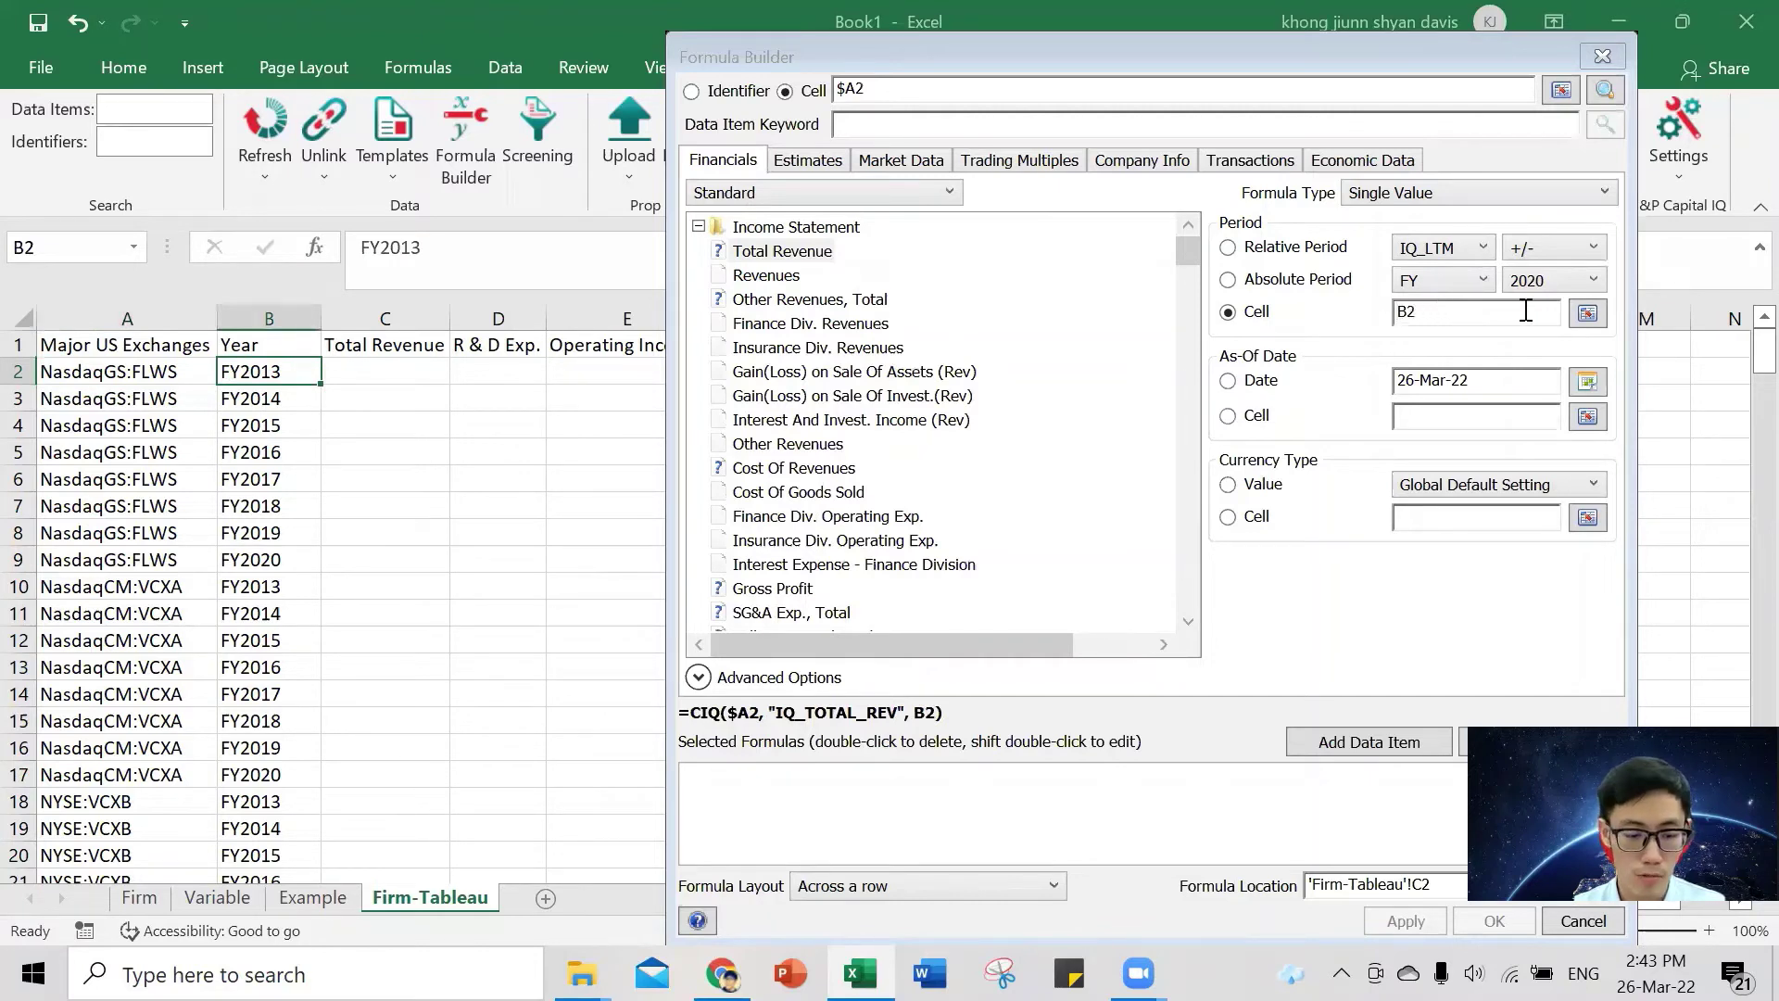
type("$")
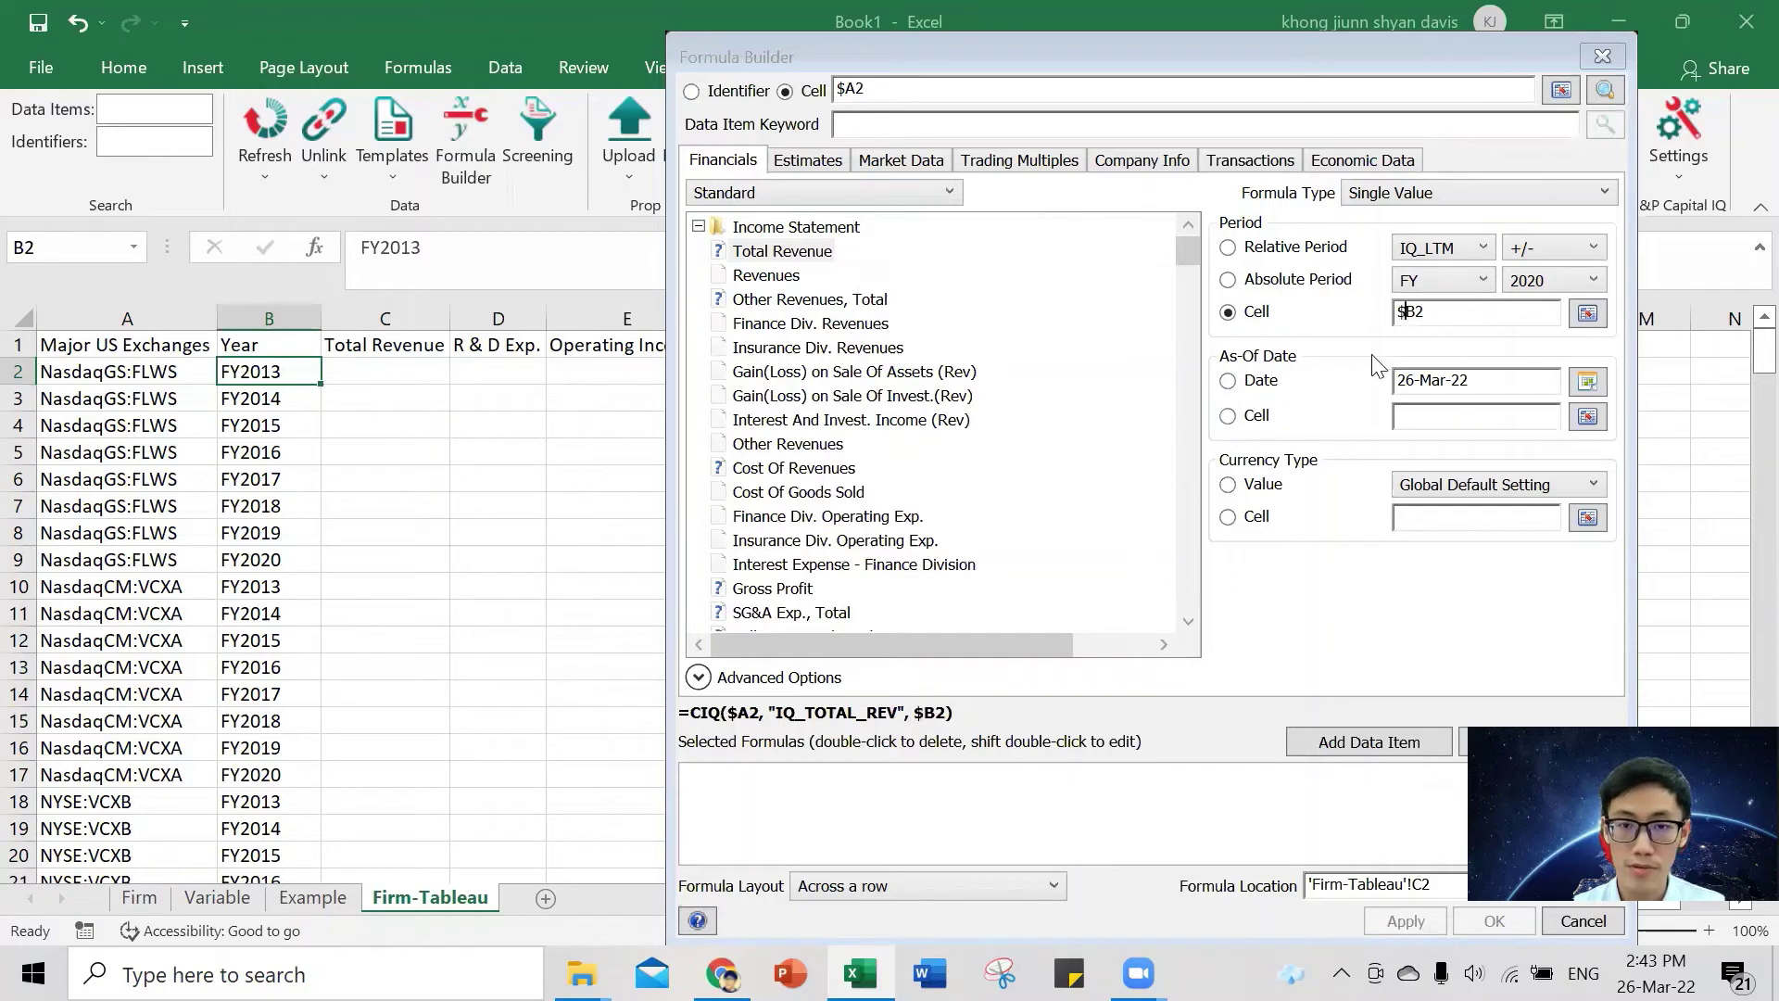
left_click_drag(1377, 57, 1250, 54)
- Add the Total Revenue and R&D Exp. CIQ formulas to the selected formulas list
left_click(1404, 734)
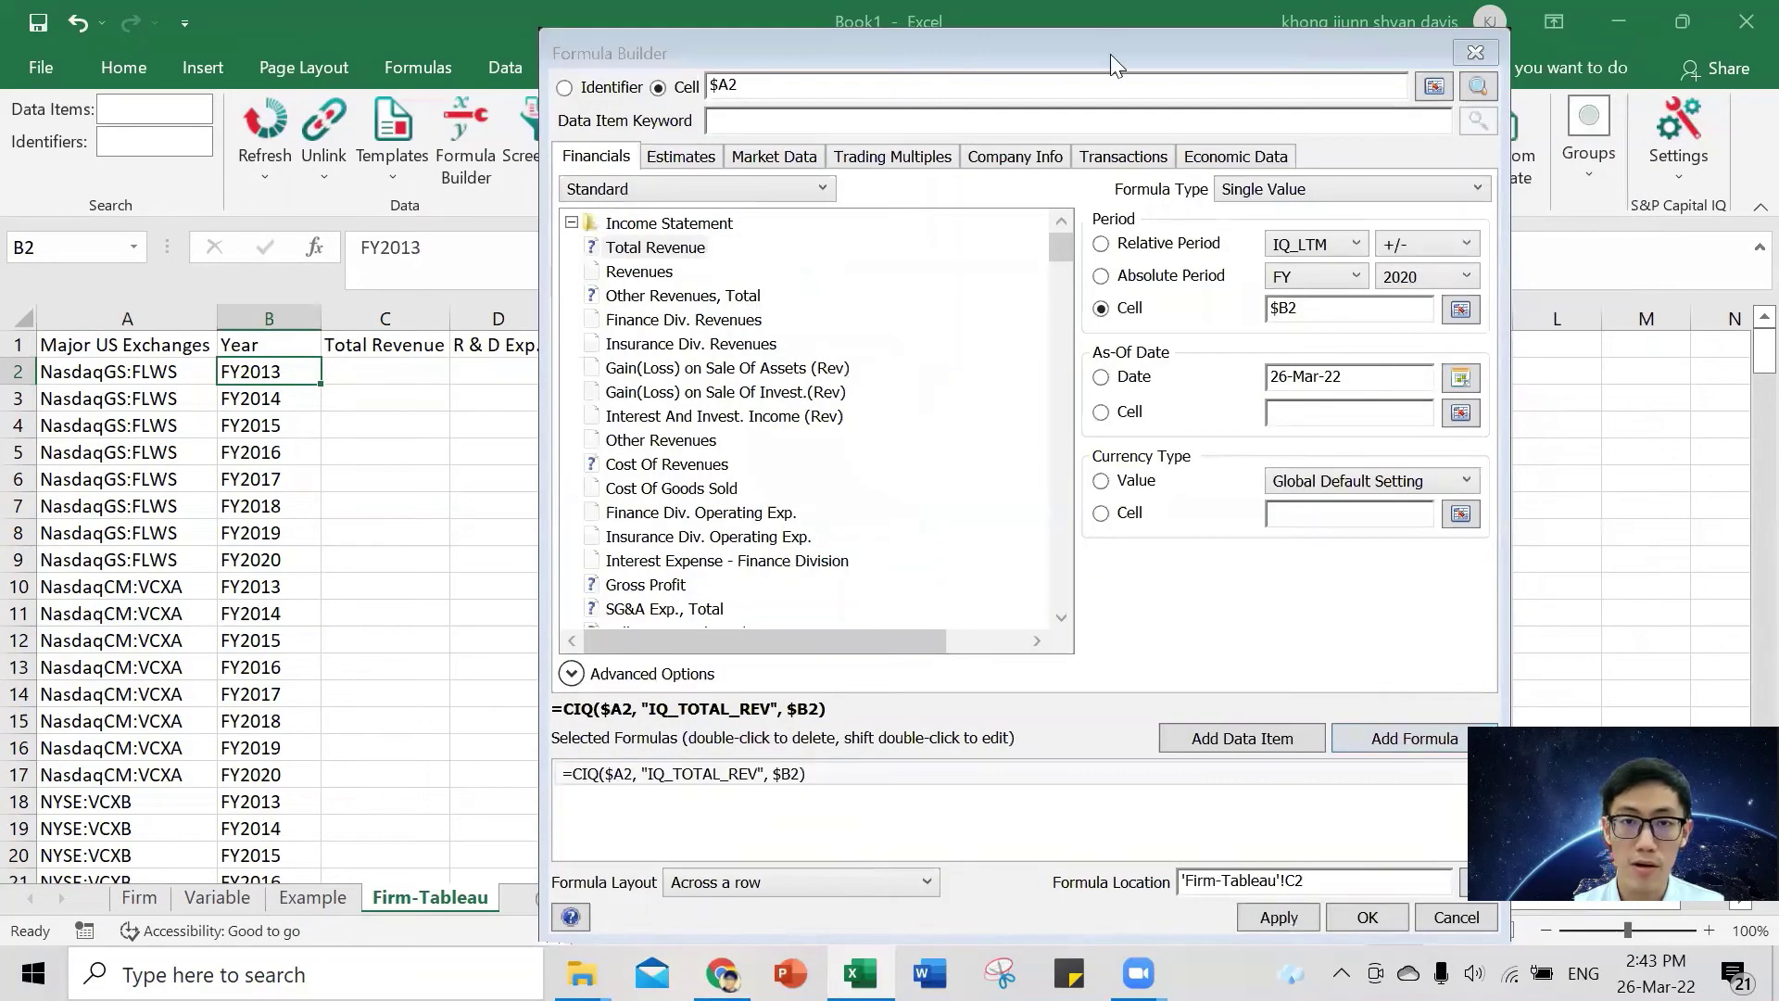
left_click_drag(1126, 65, 1382, 77)
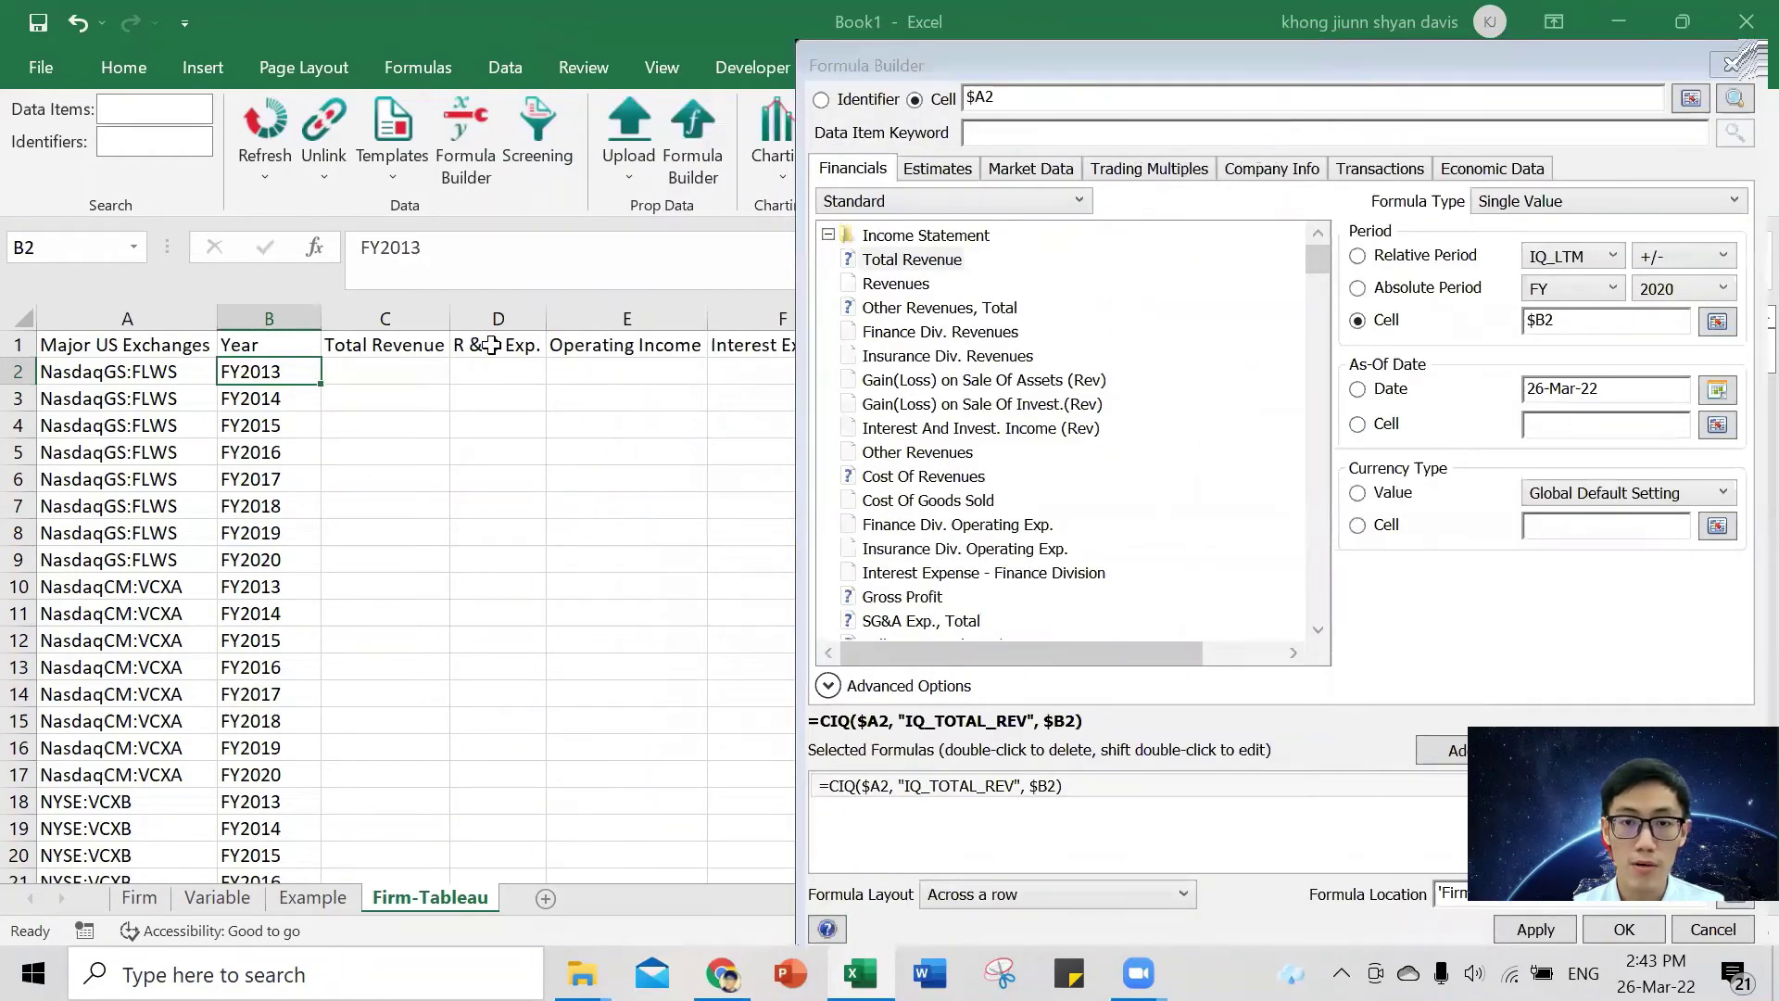
scroll(1138, 457, "down", 3)
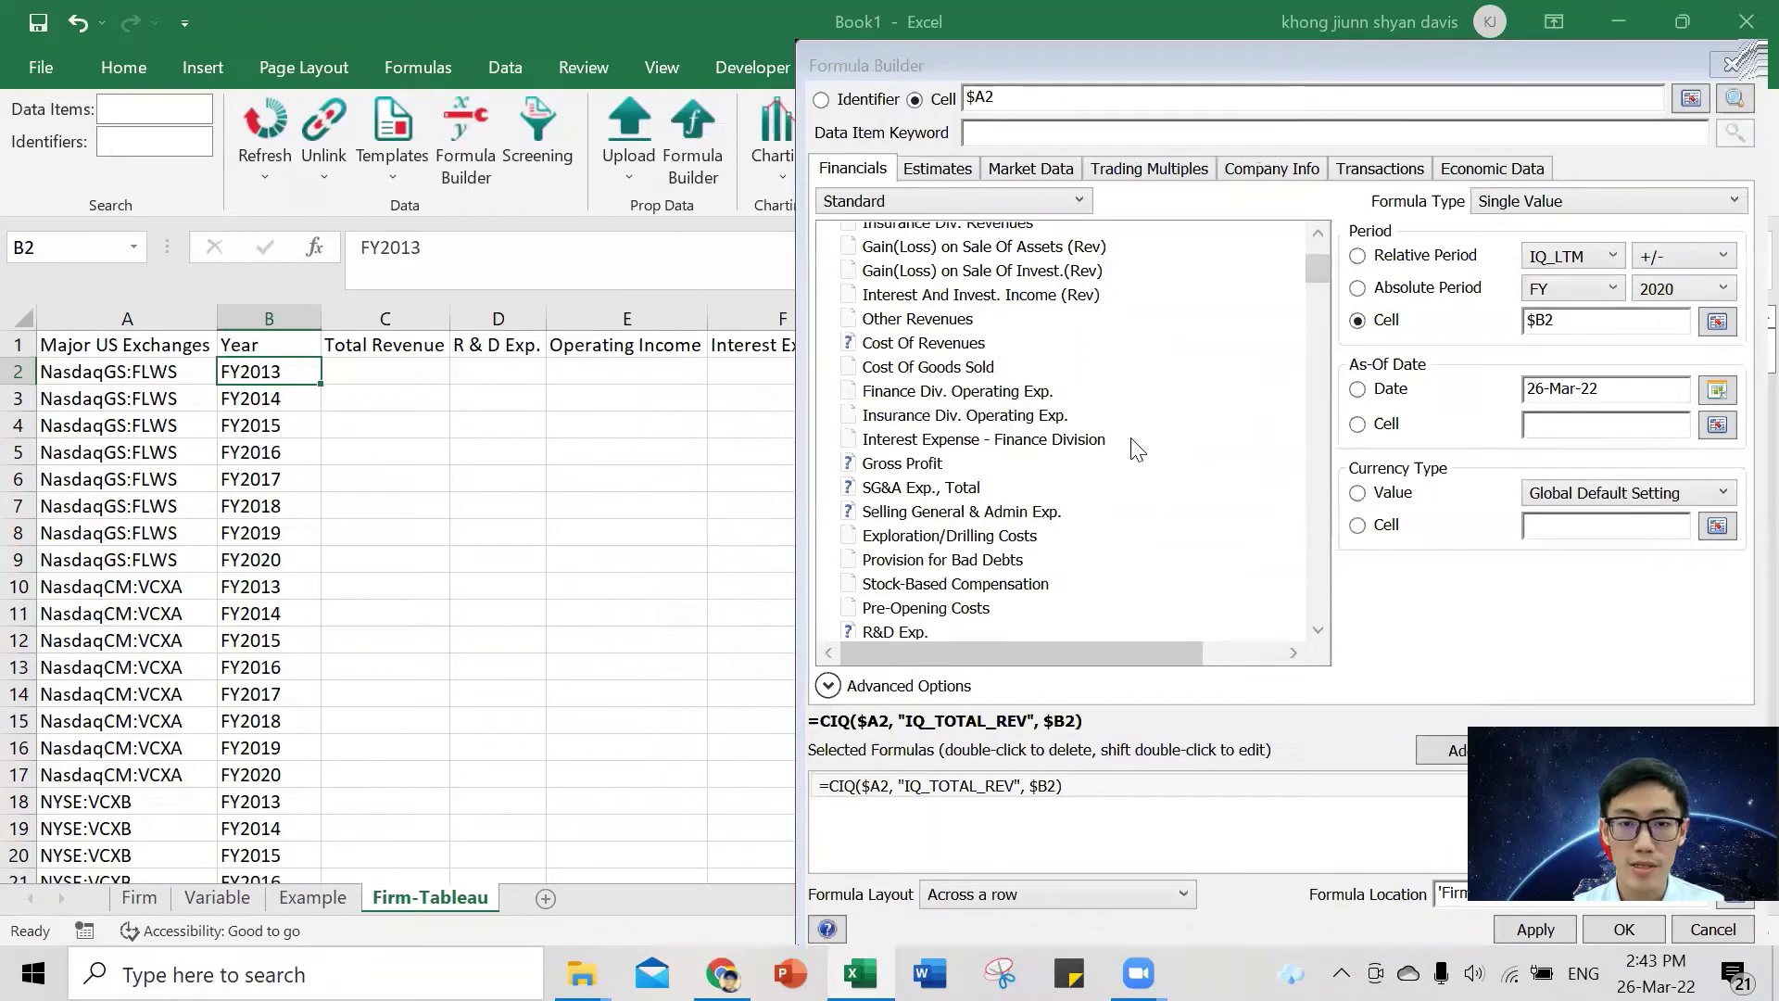
scroll(1138, 456, "down", 2)
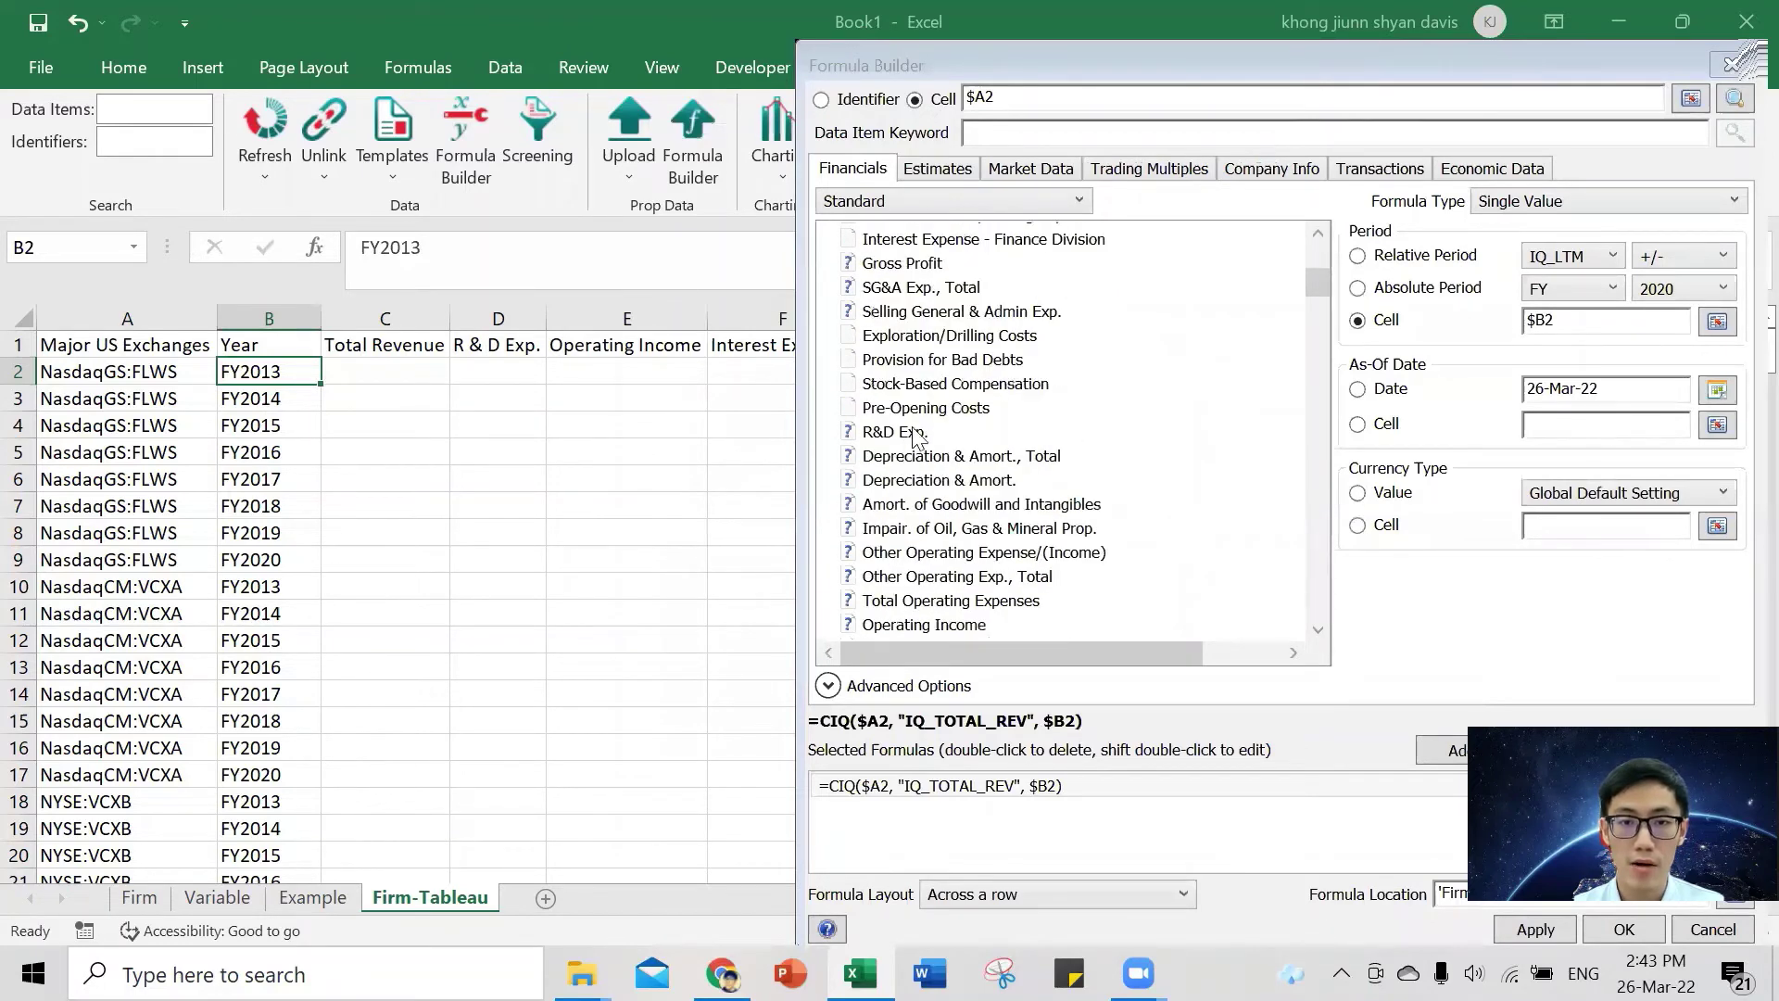
left_click(908, 432)
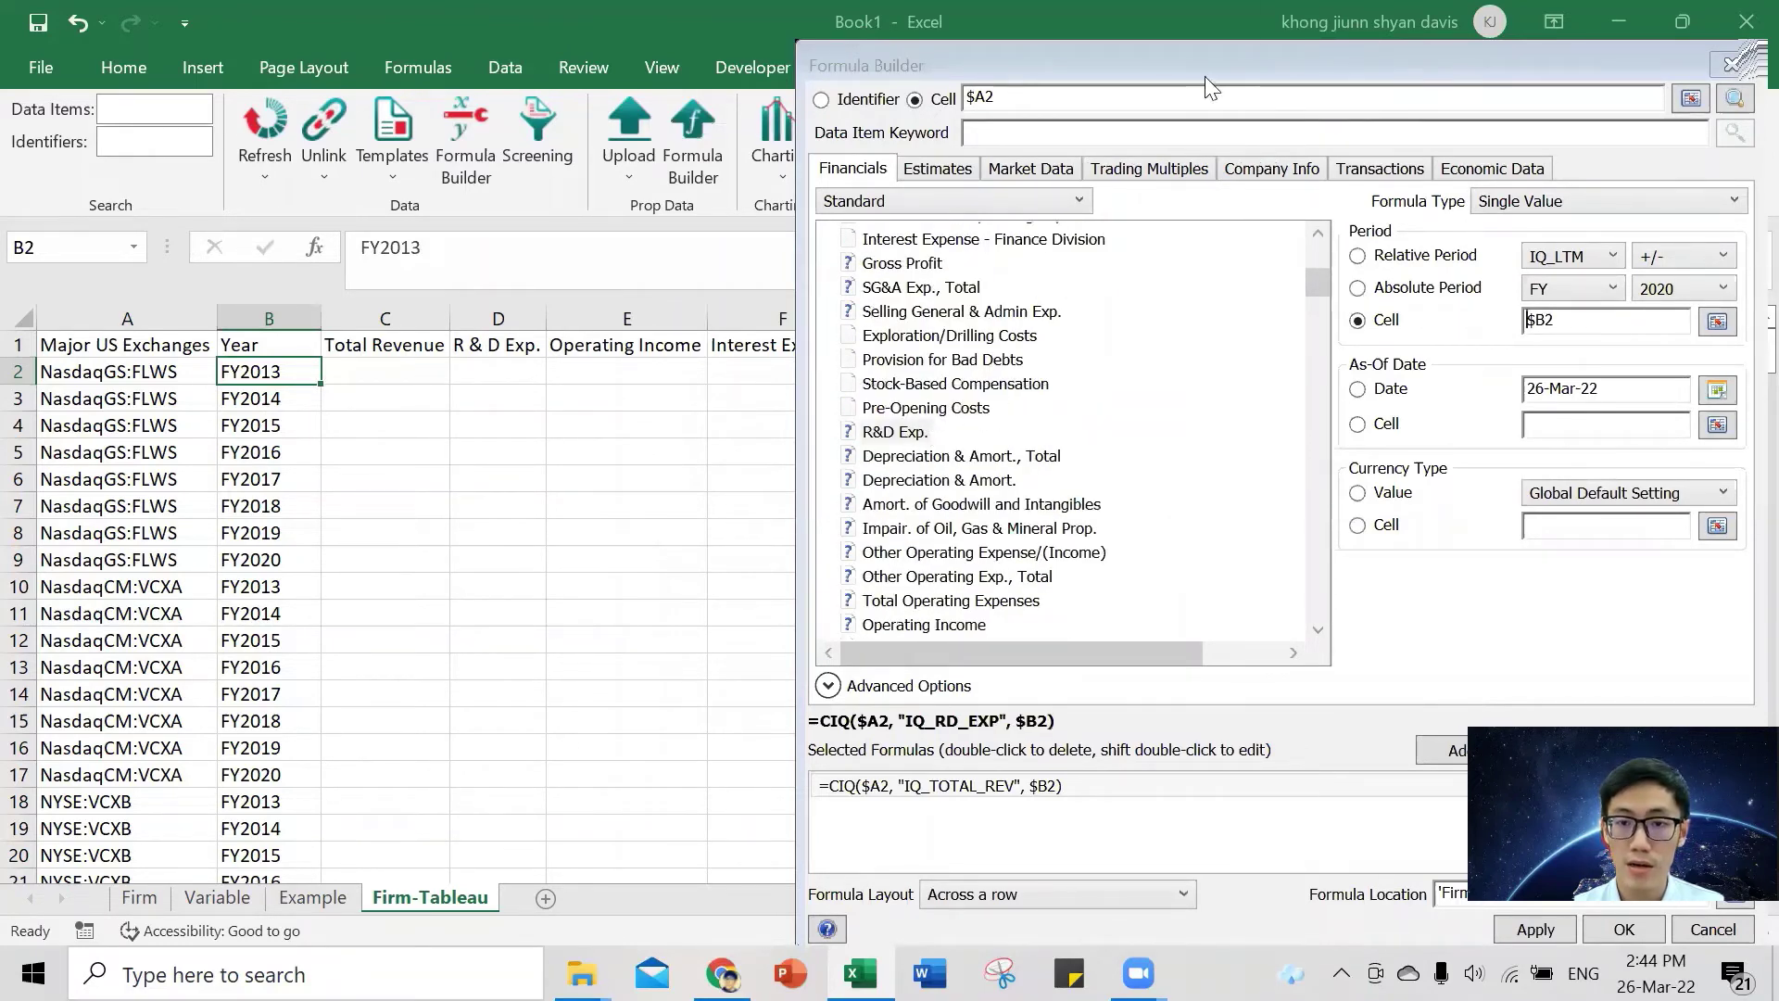
left_click_drag(1285, 72, 1281, 73)
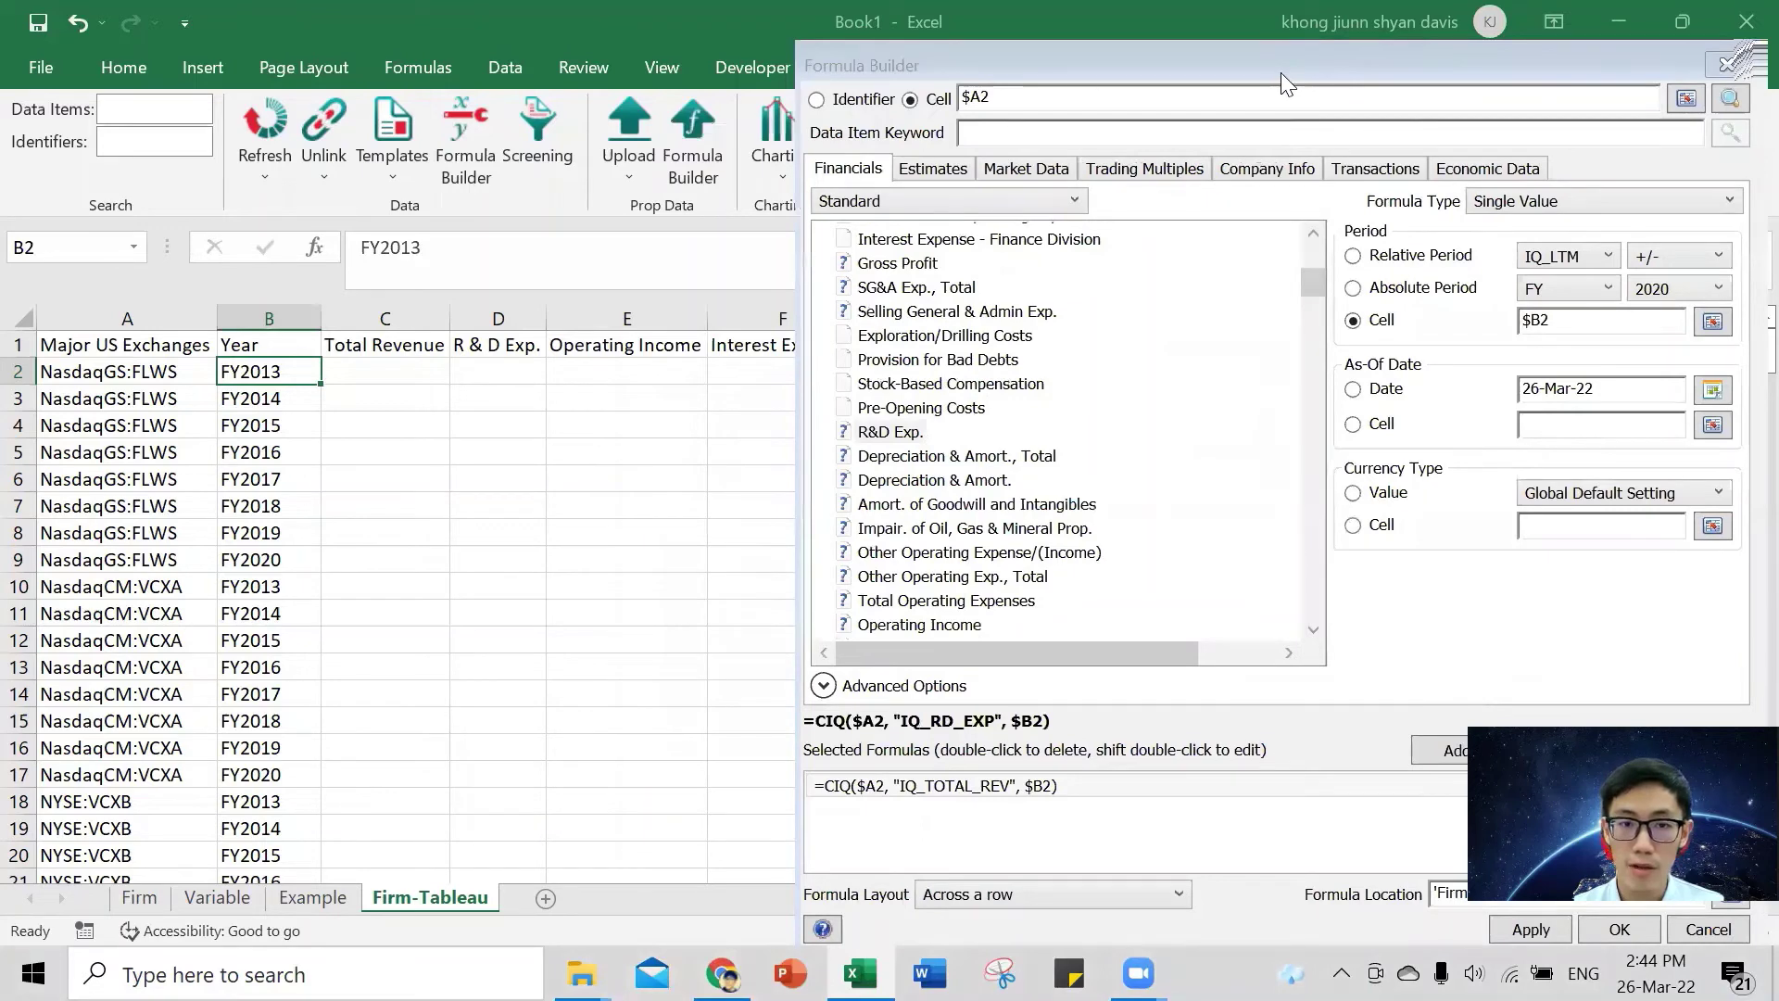
left_click_drag(1281, 72, 1015, 76)
left_click(1334, 760)
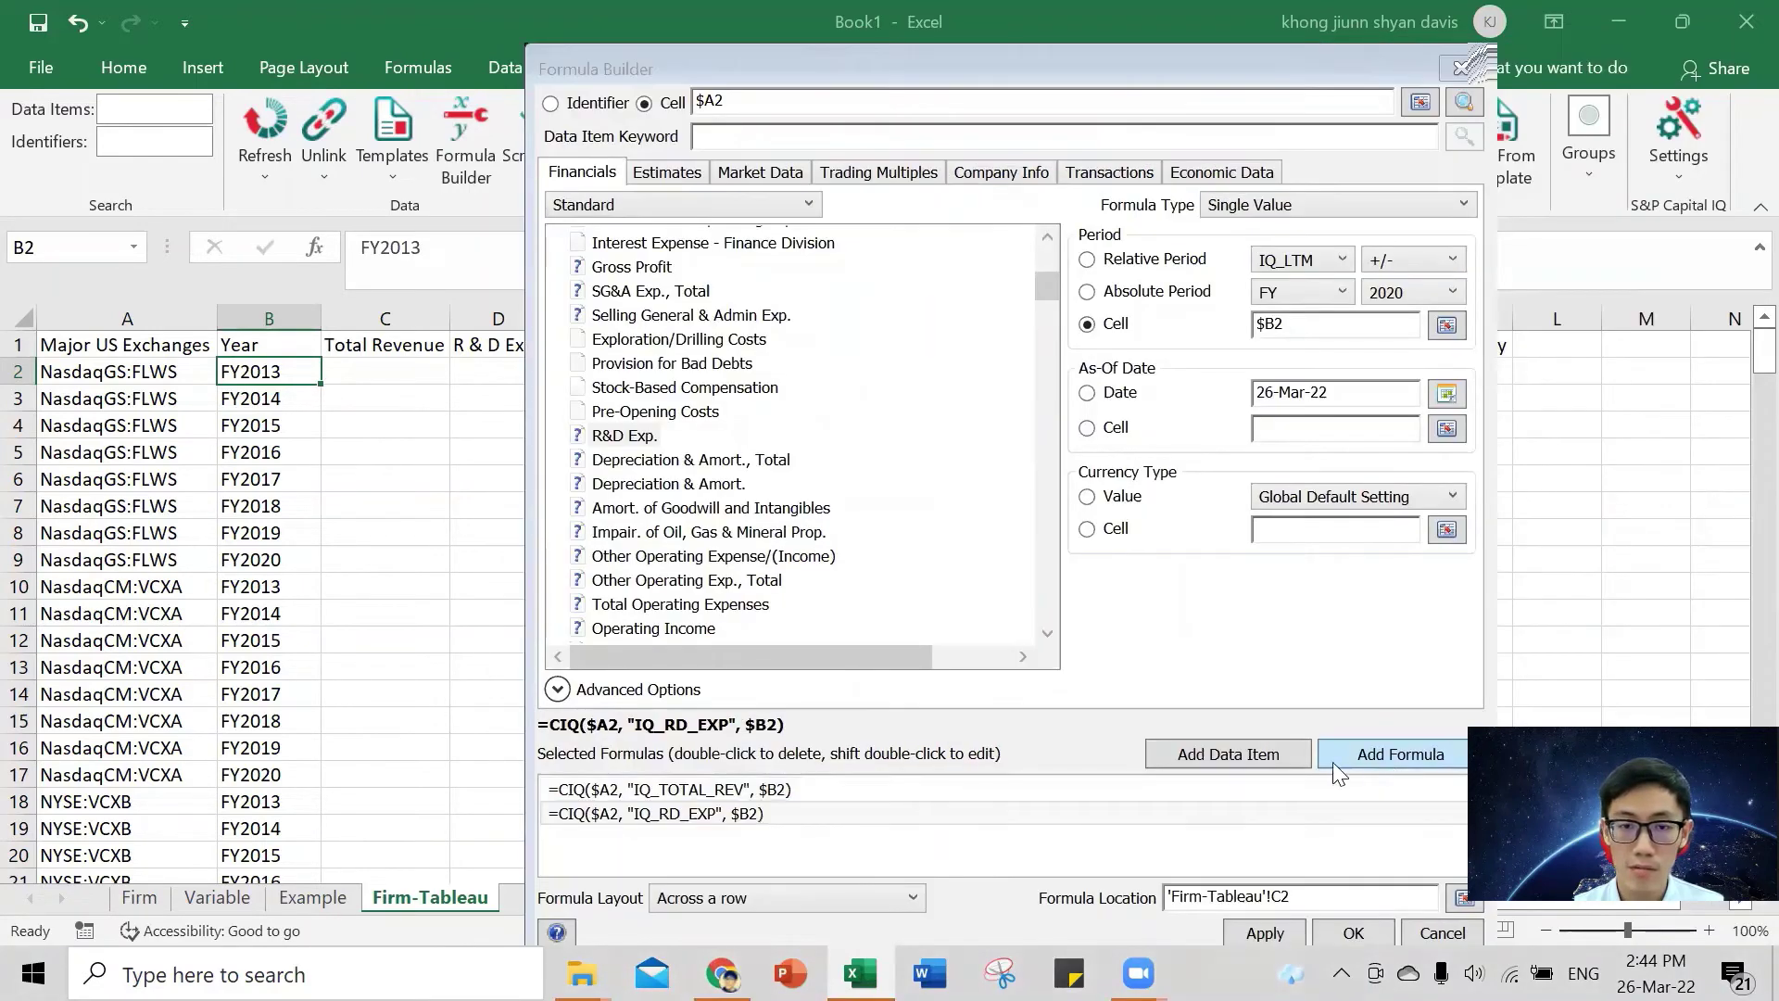
- Add the Operating Income CIQ formula keyed to $A2 and $B2
left_click_drag(1160, 61, 1535, 38)
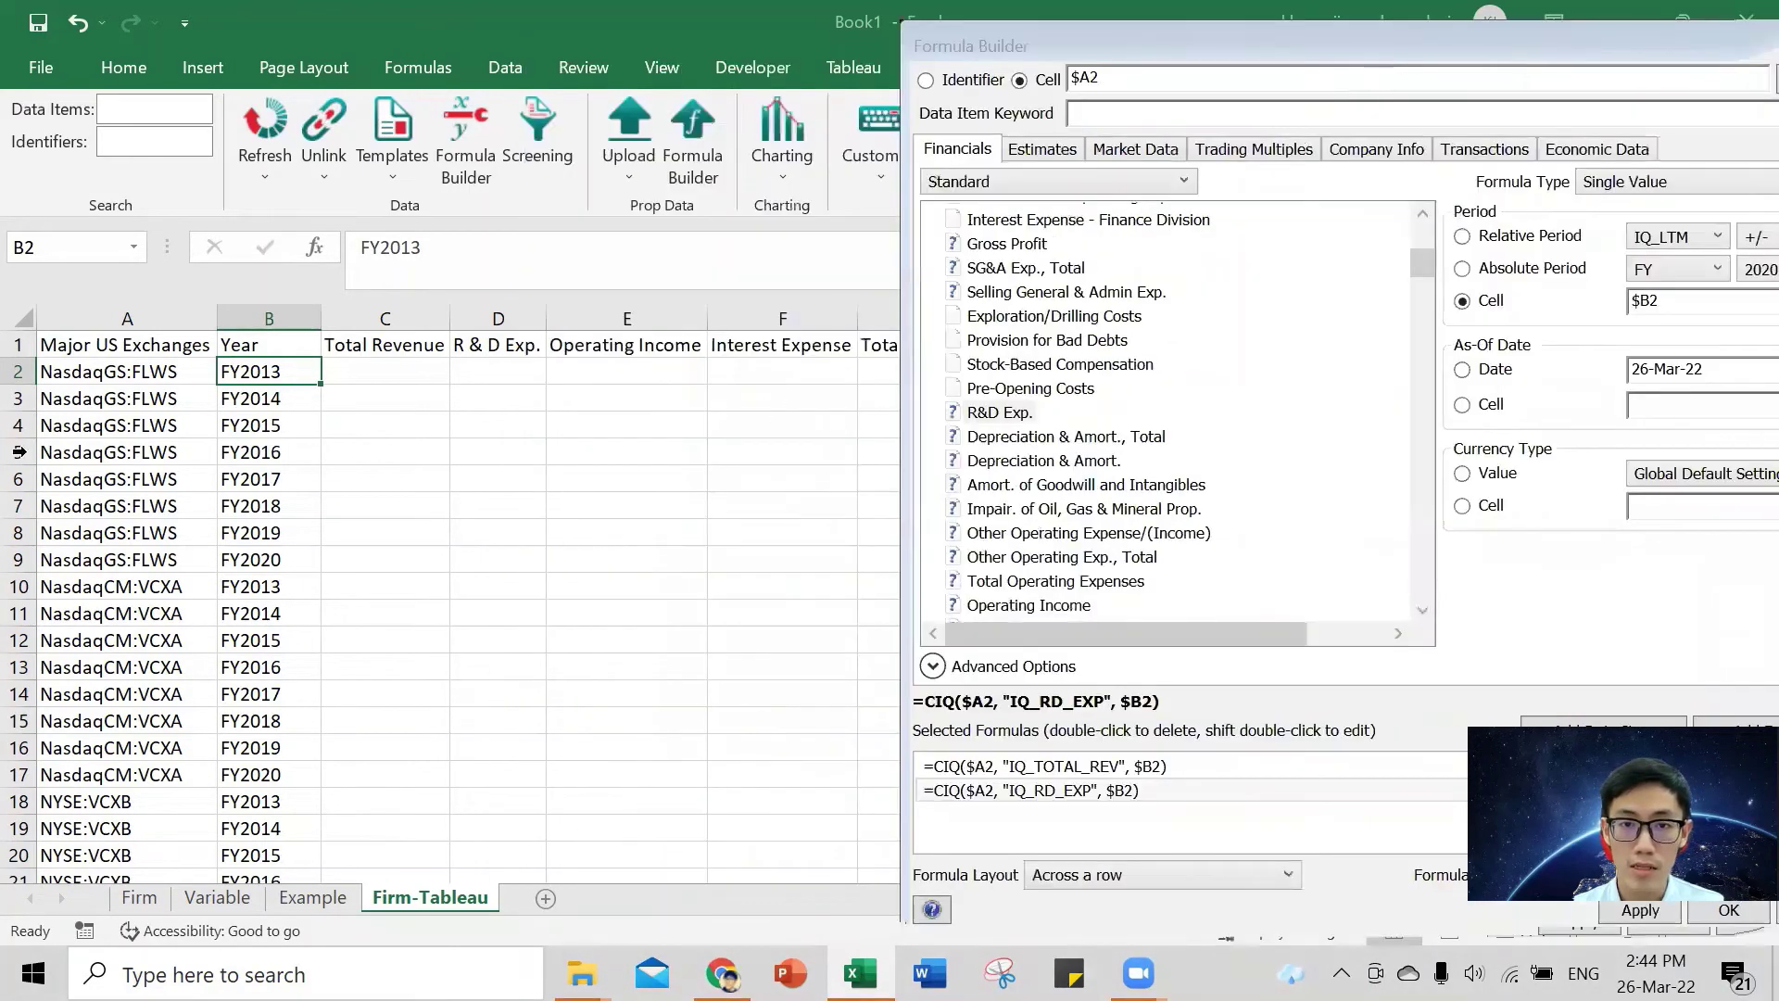
left_click(1075, 605)
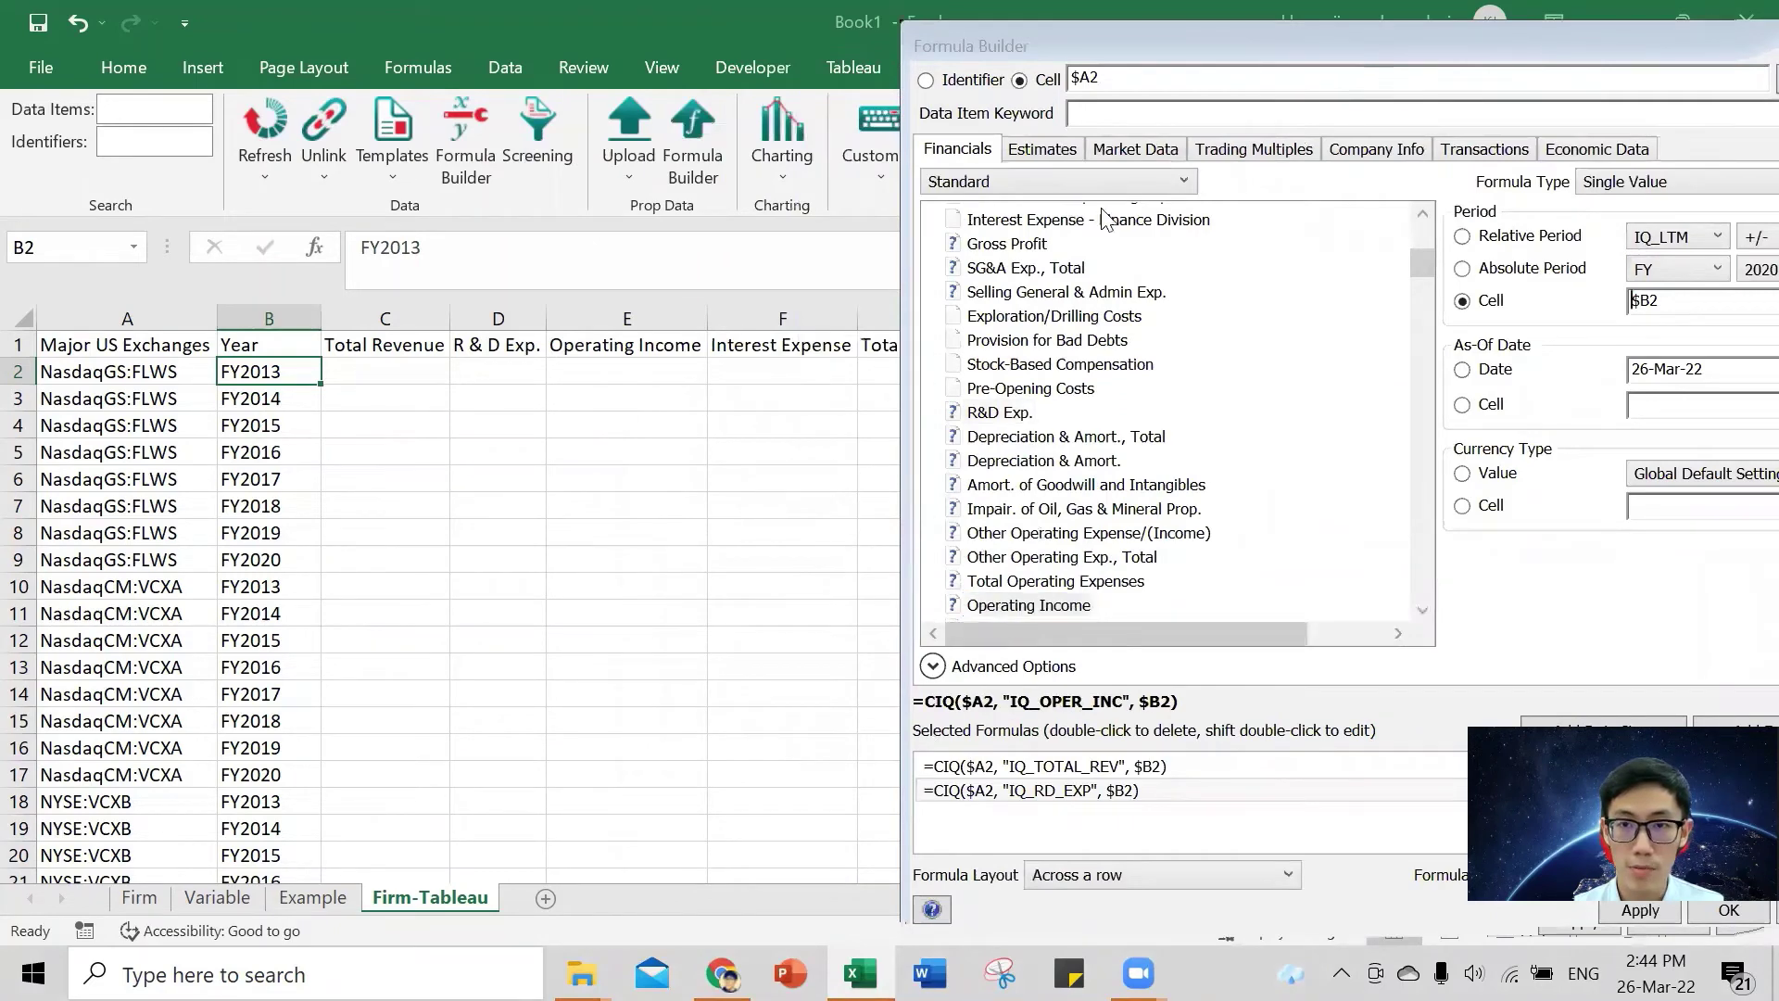
left_click_drag(1195, 44, 760, 53)
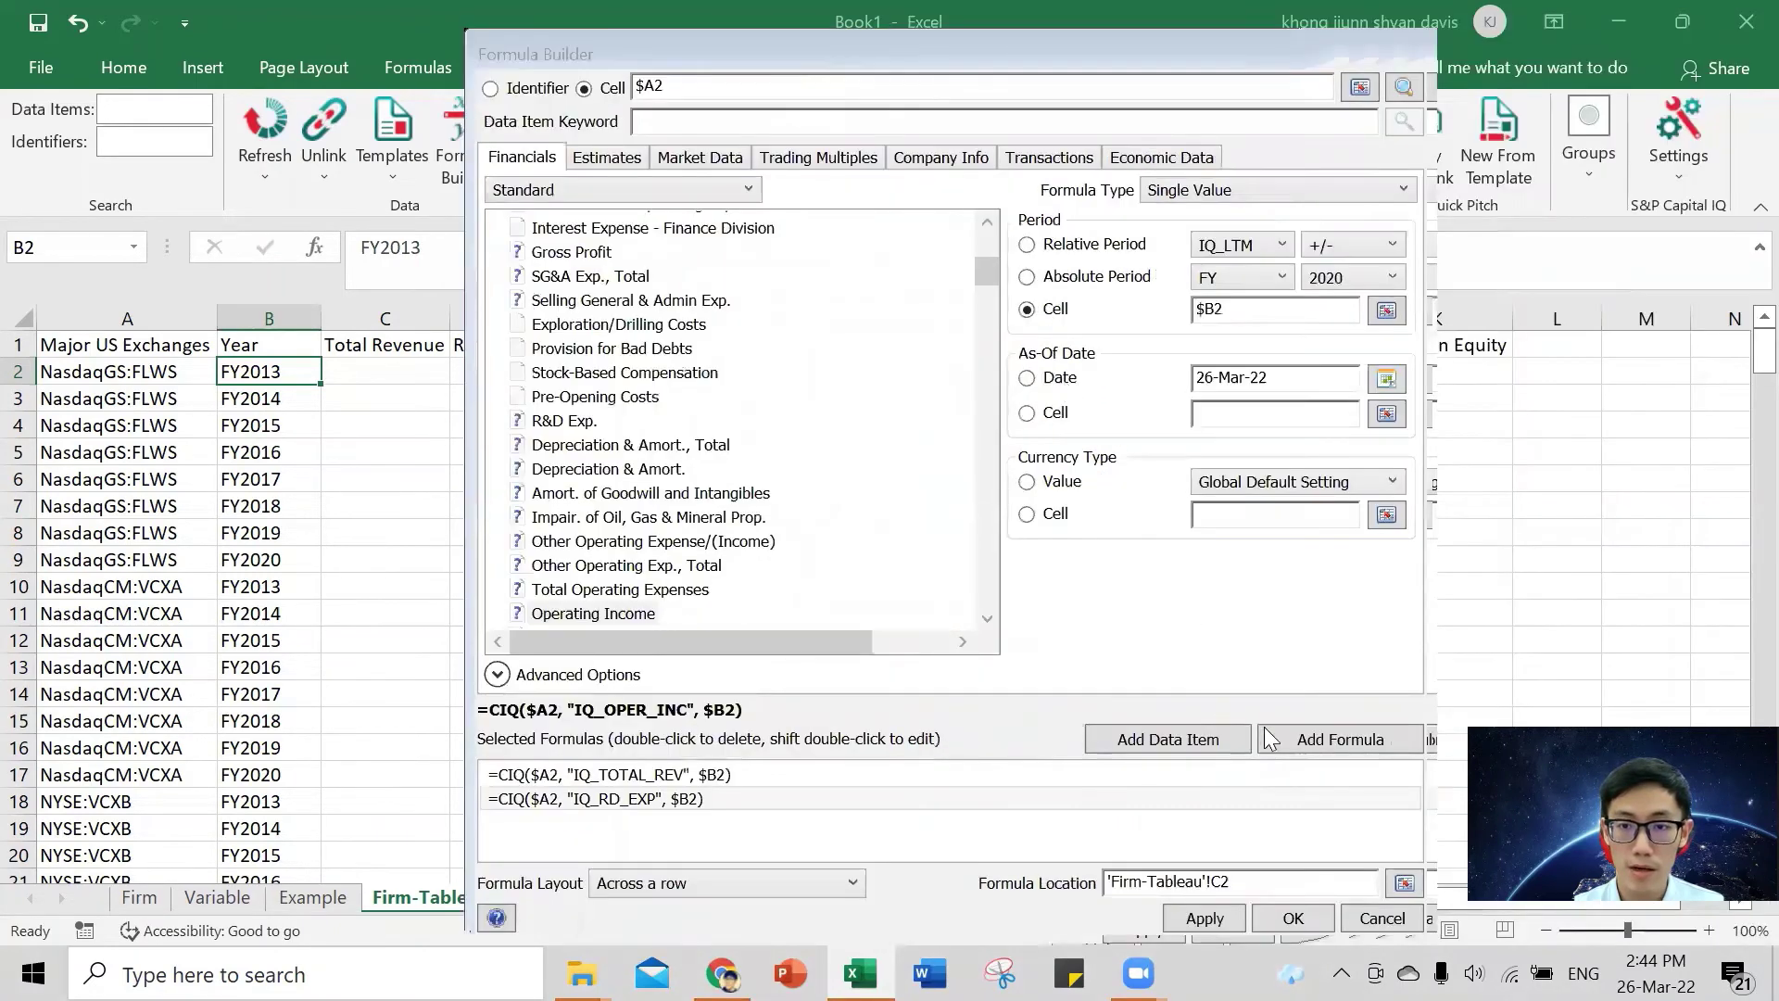
left_click(1286, 734)
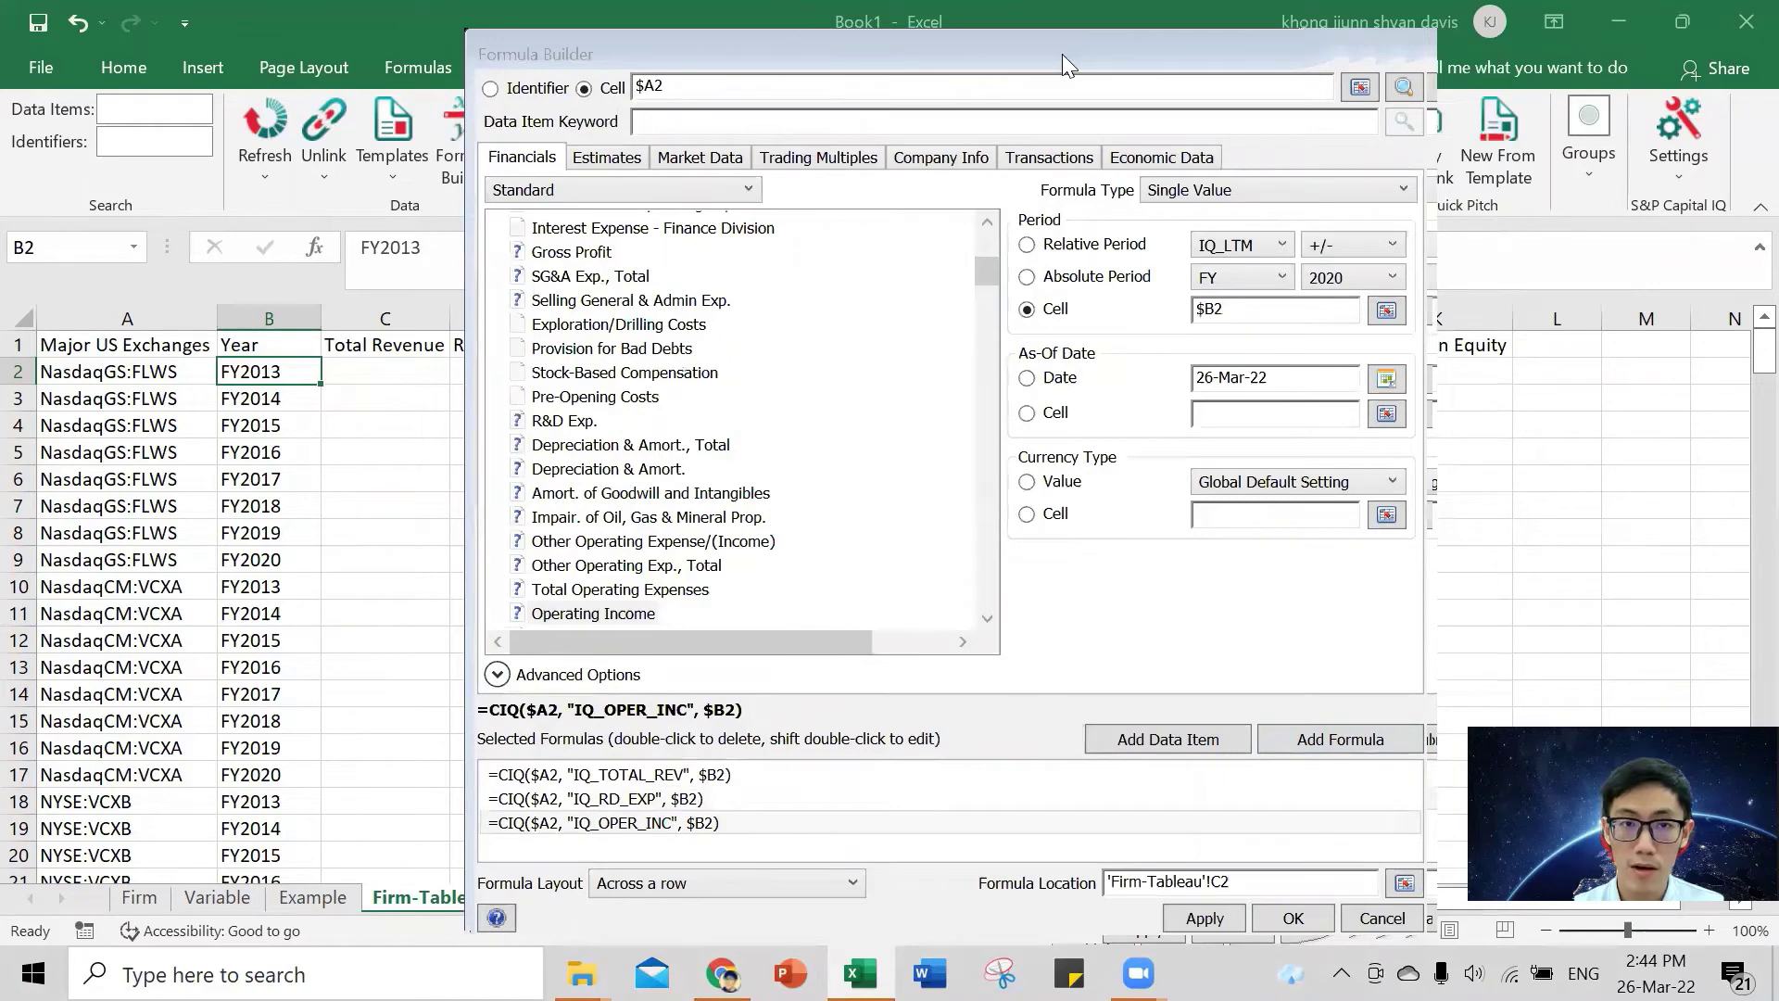
- Add the Interest Expense CIQ formula and begin a data item keyword search
left_click_drag(1297, 54, 1687, 31)
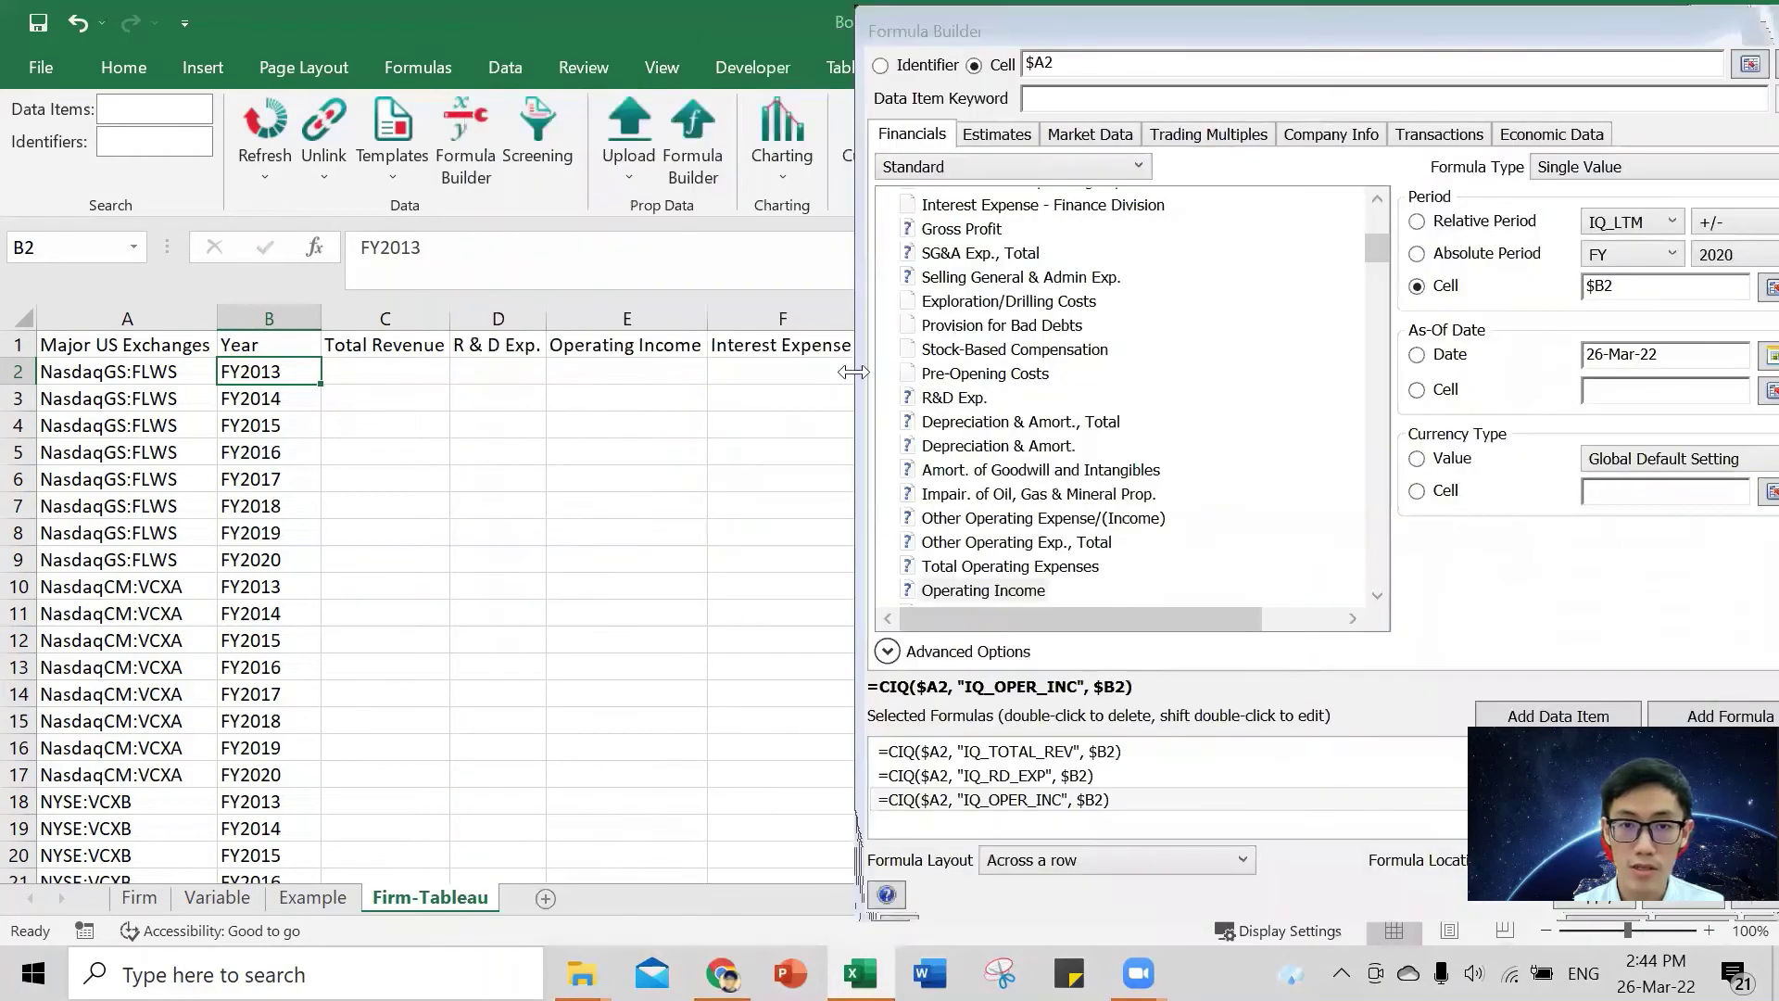
scroll(1089, 408, "down", 2)
scroll(1089, 408, "down", 1)
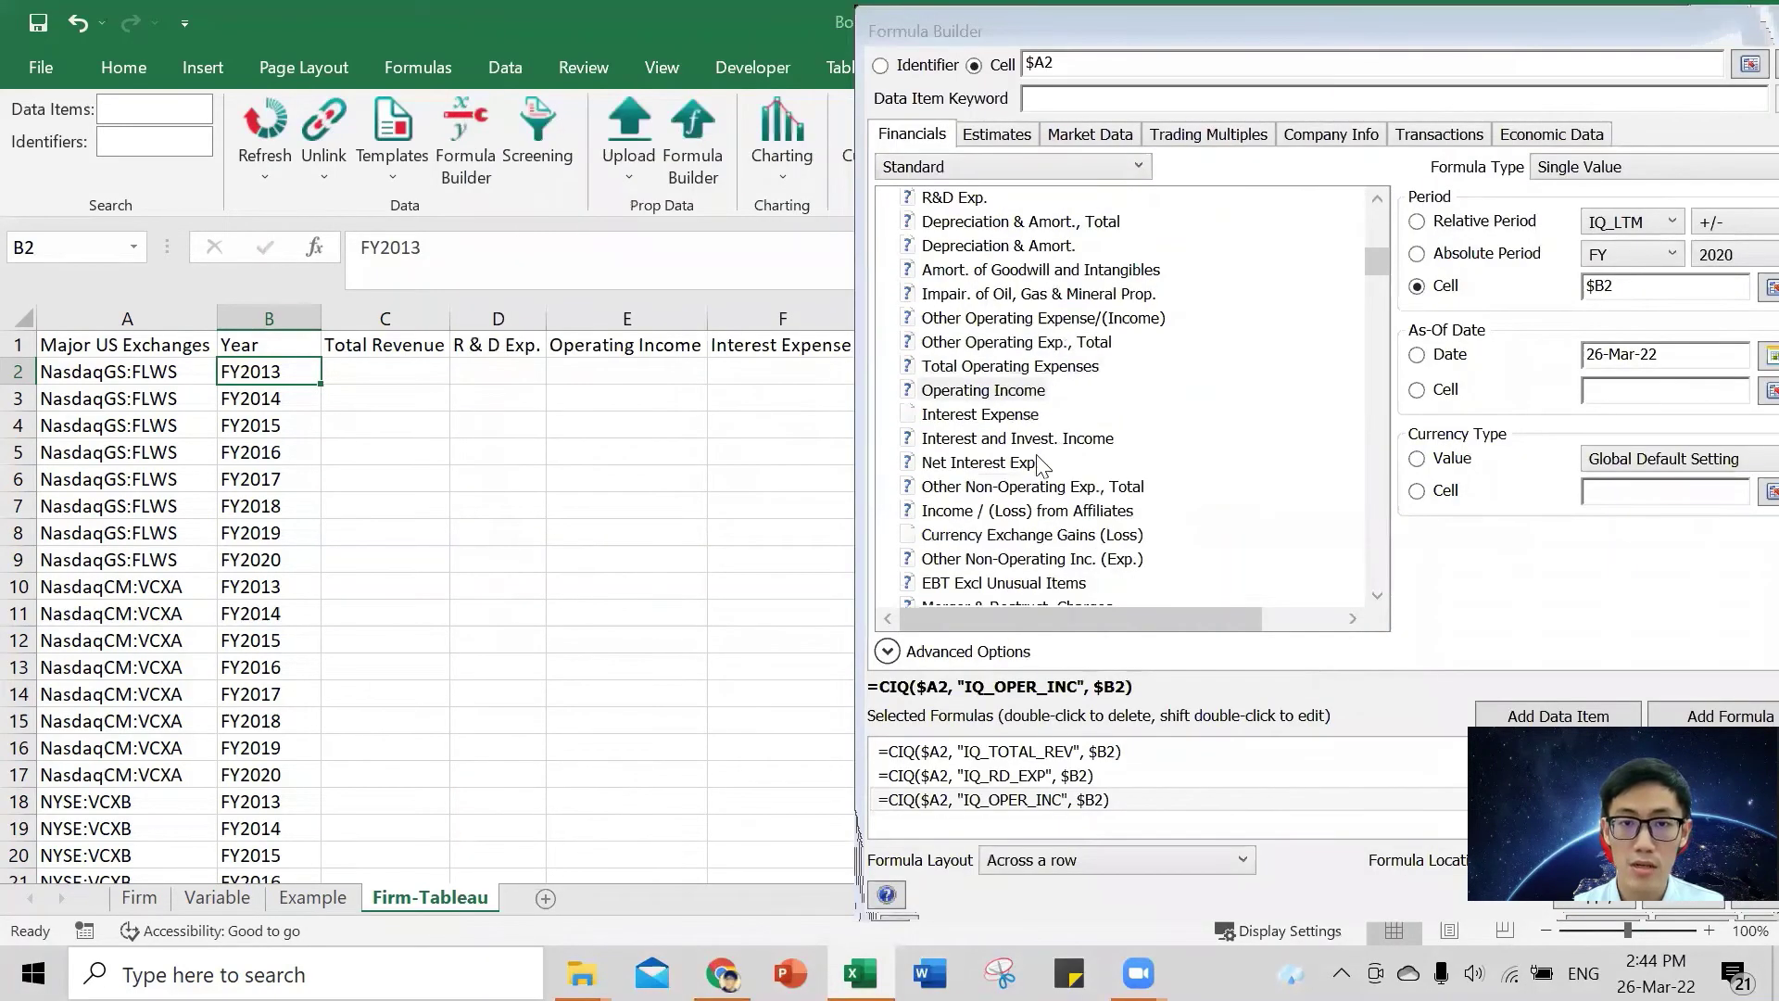
left_click(1007, 416)
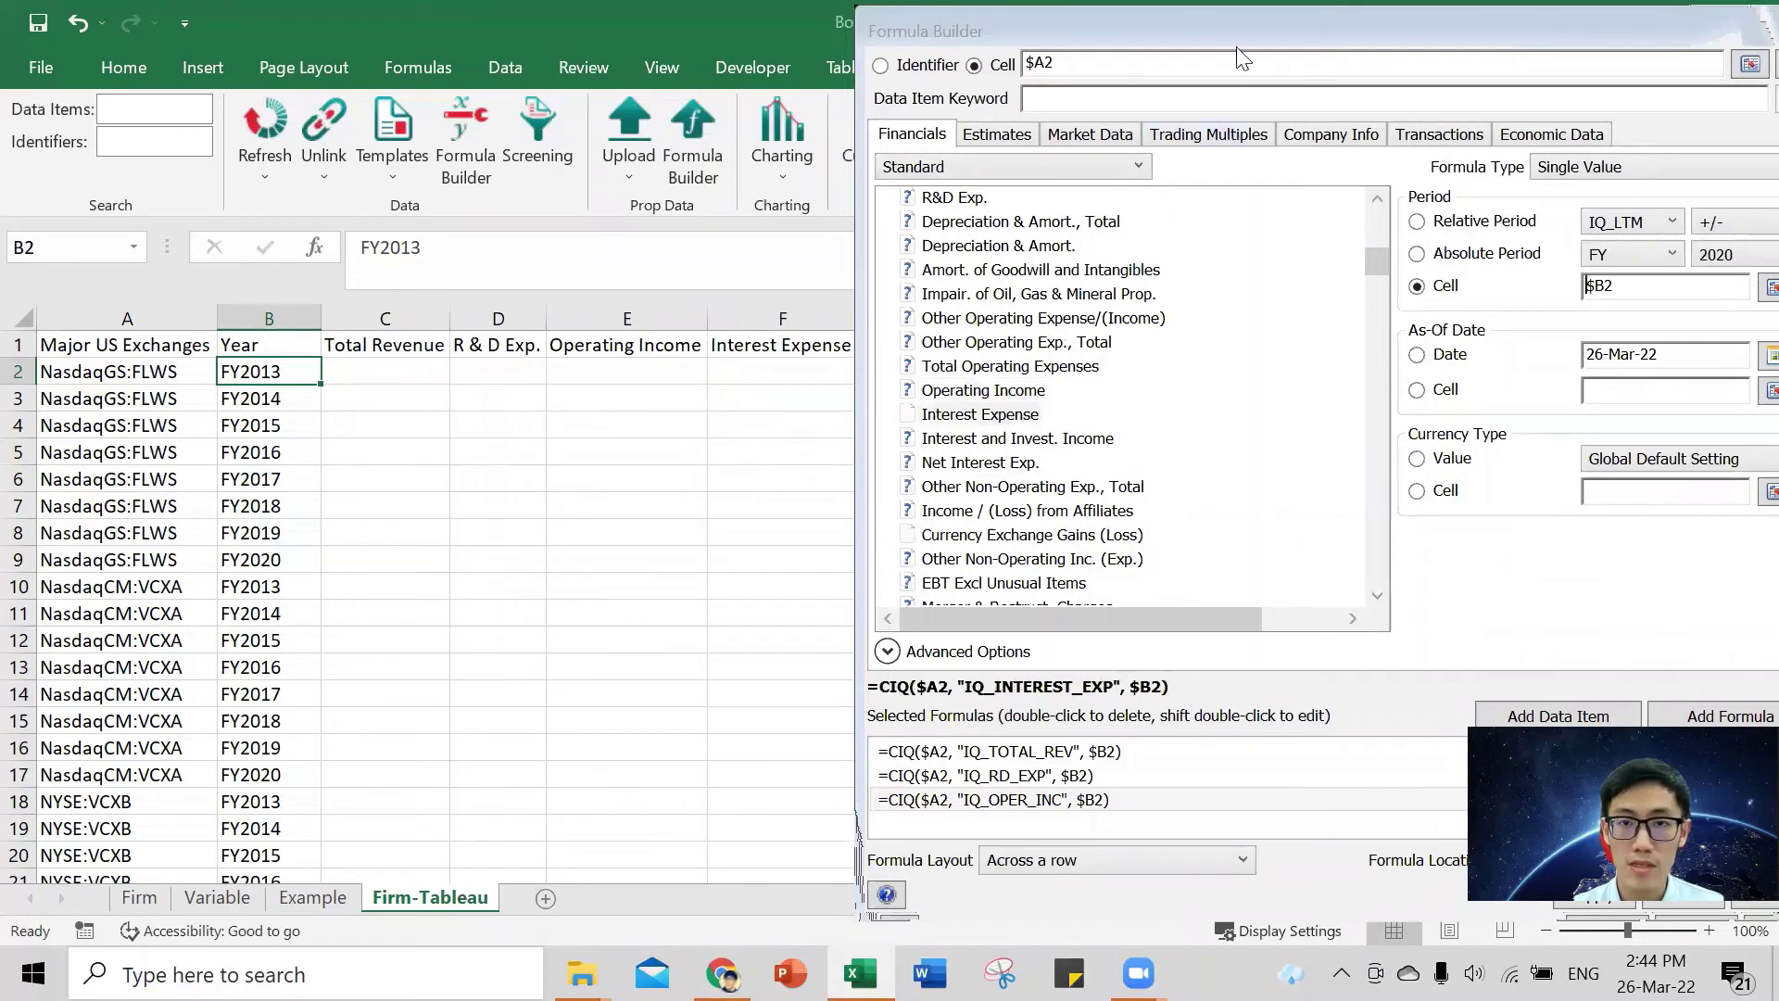
left_click_drag(1242, 57, 859, 78)
left_click(1345, 734)
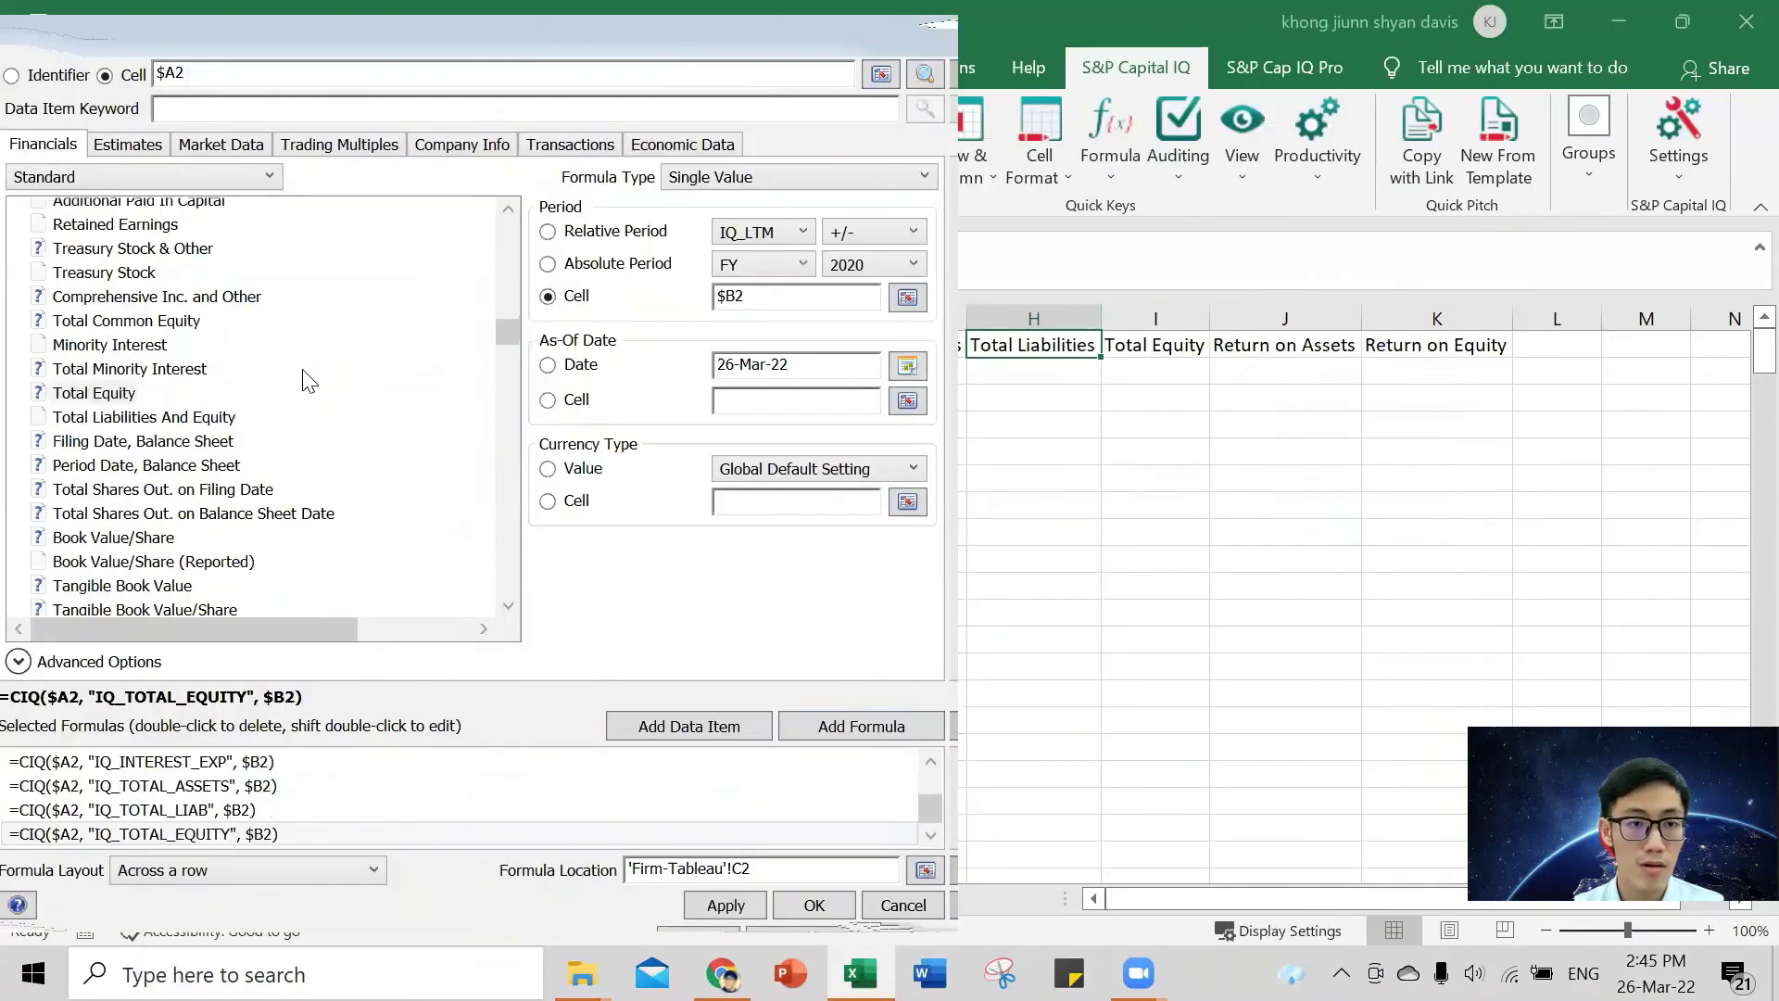
scroll(301, 380, "down", 15)
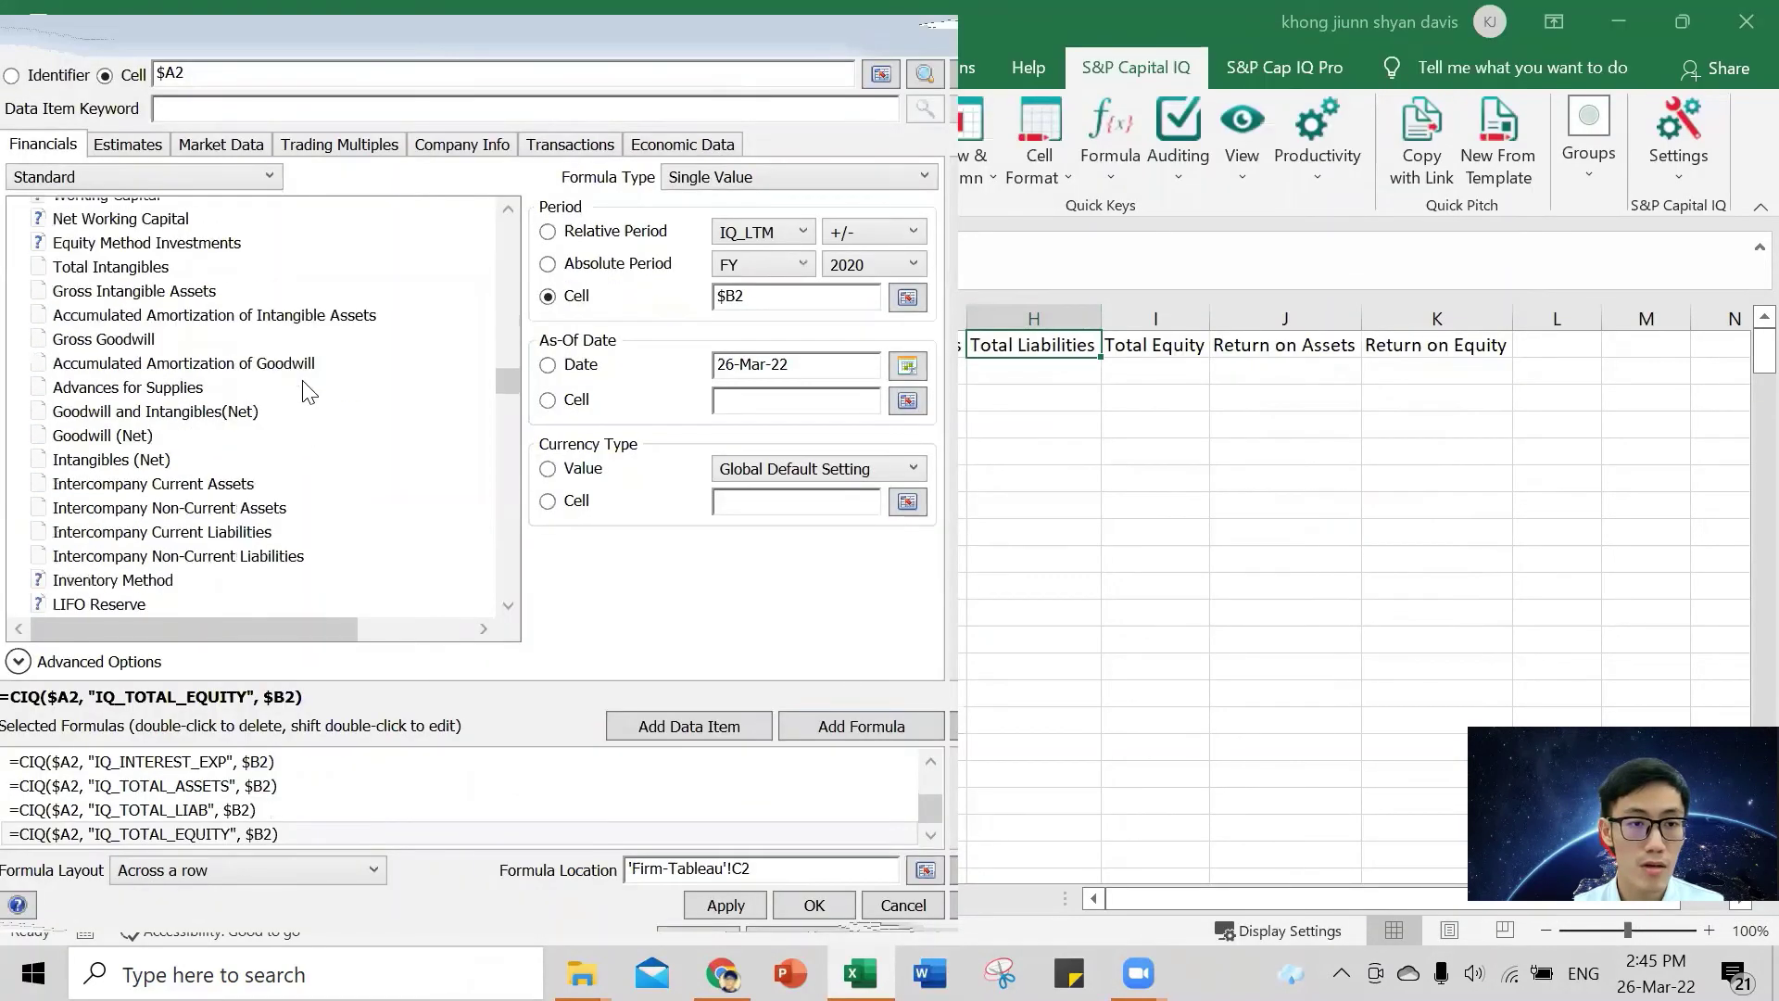
left_click(195, 110)
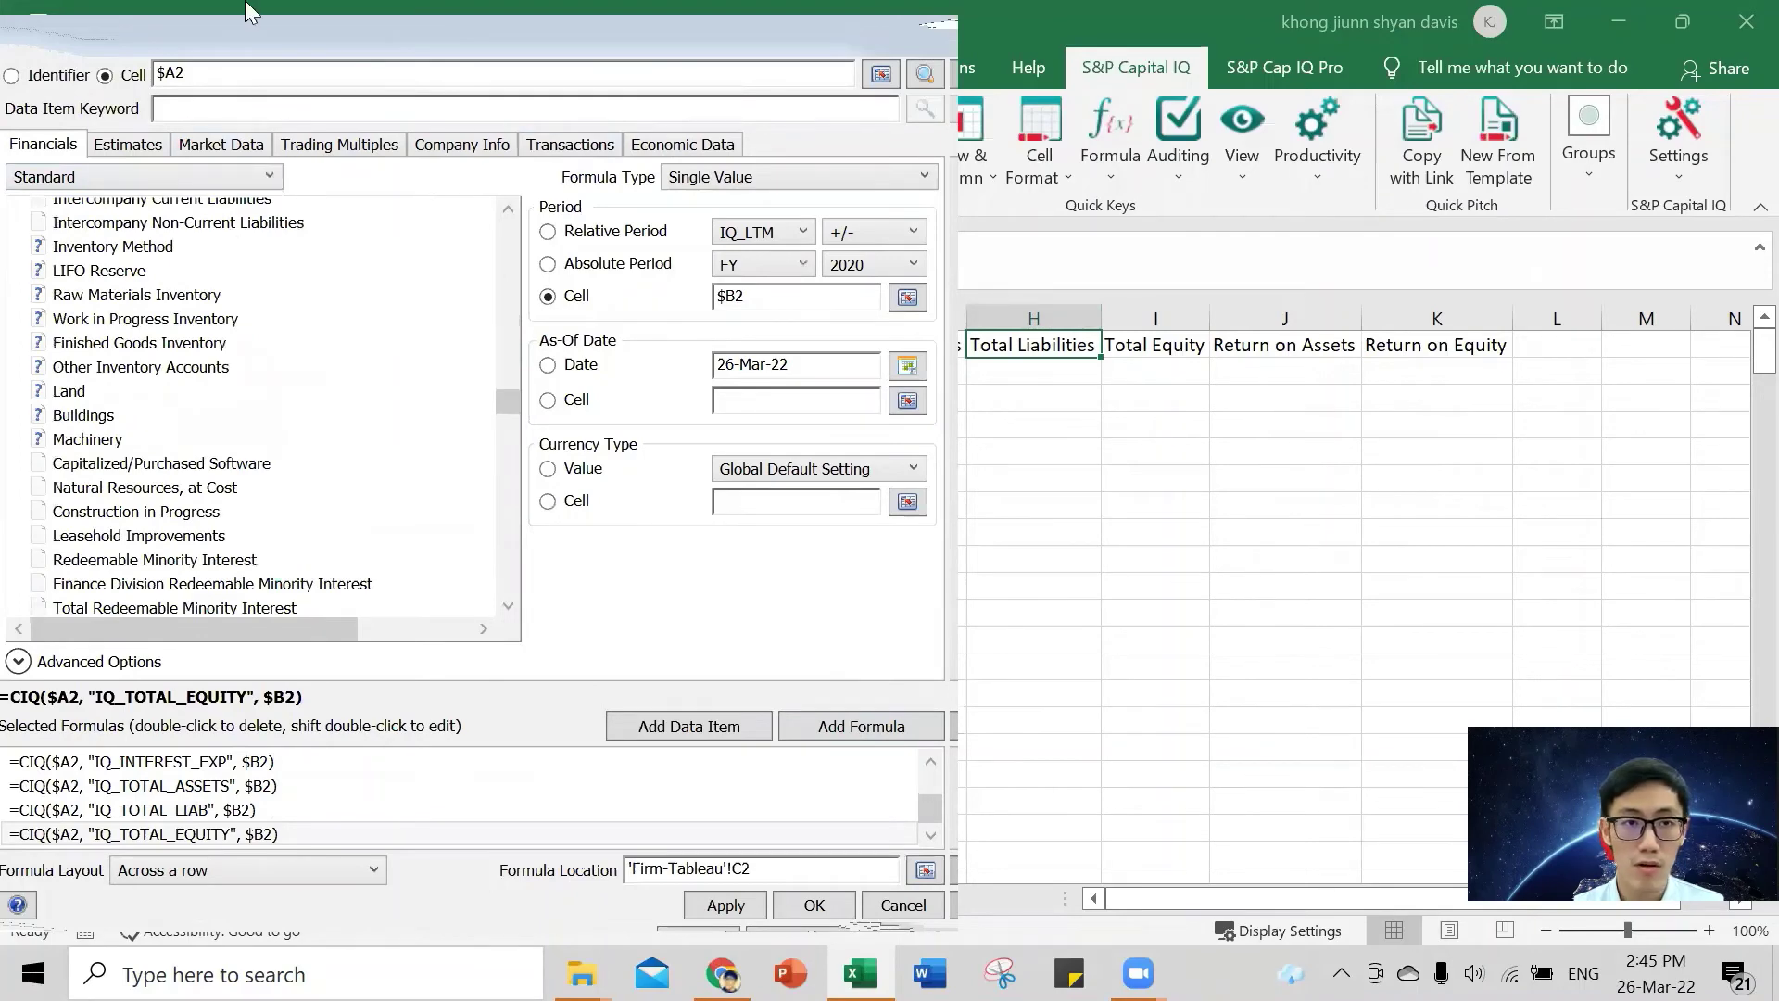
left_click_drag(261, 45, 454, 54)
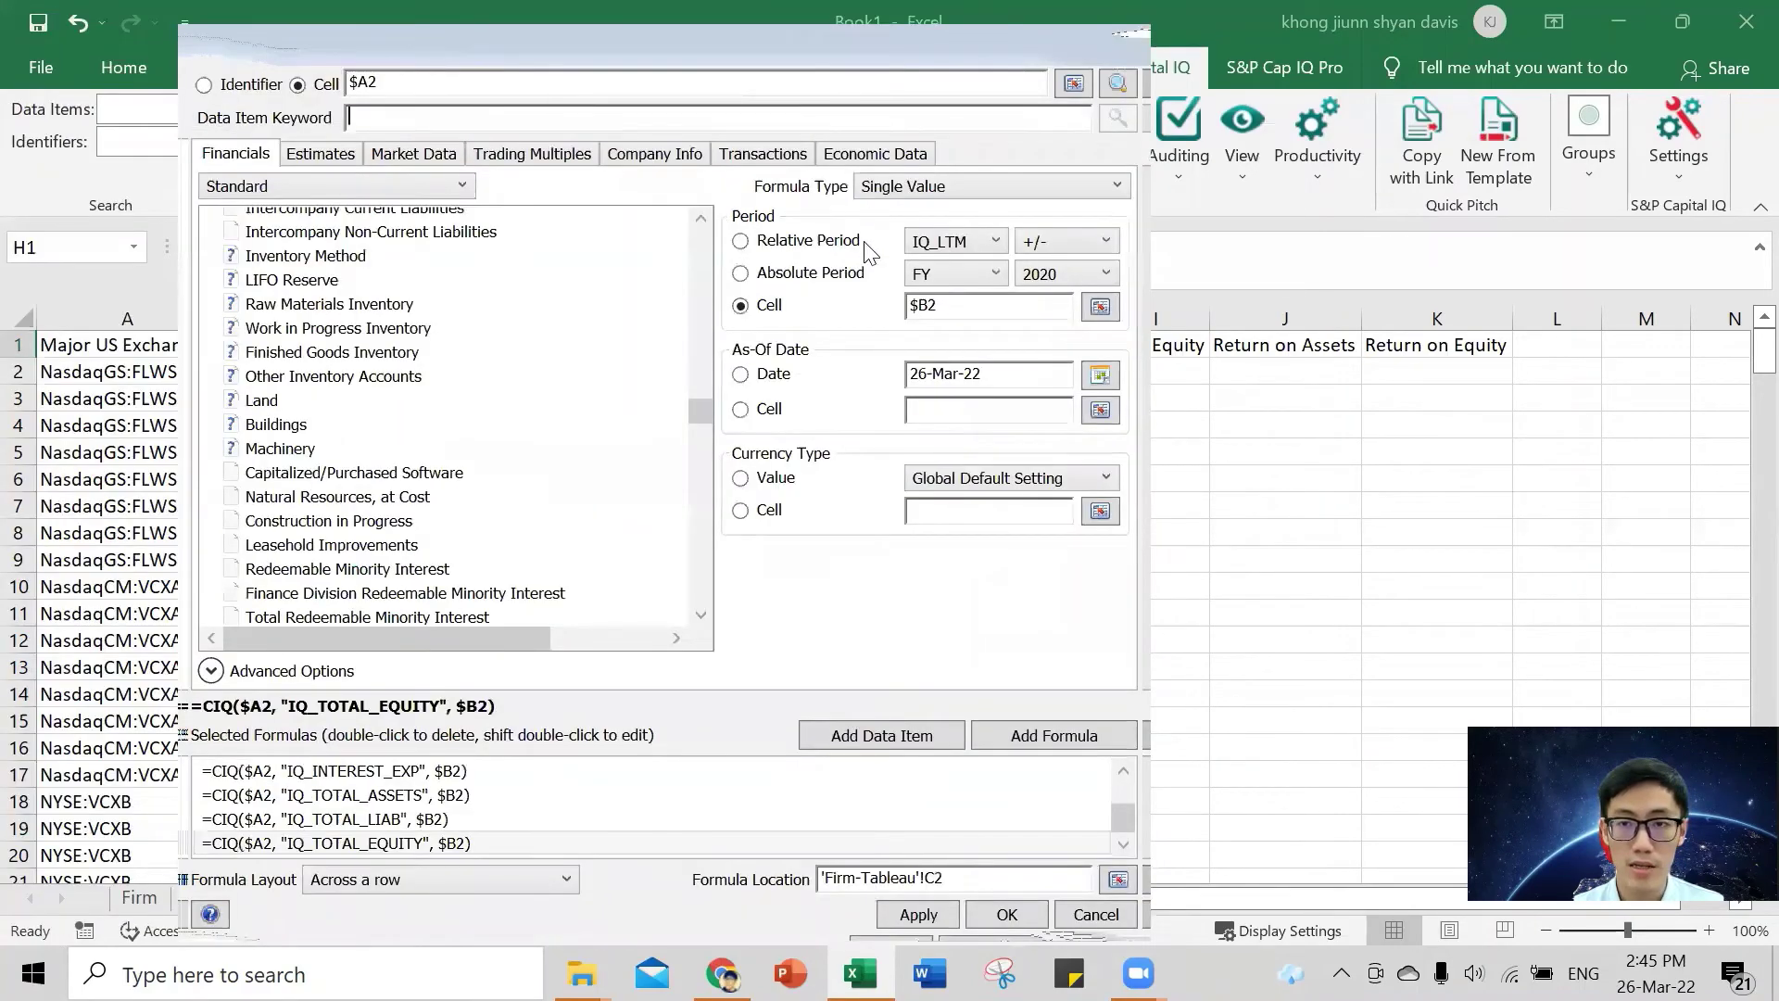
- Search 'return on assets' and choose Return on Assets % (IQ_RETURN_ASSETS) as the data item
left_click(483, 119)
type("retu")
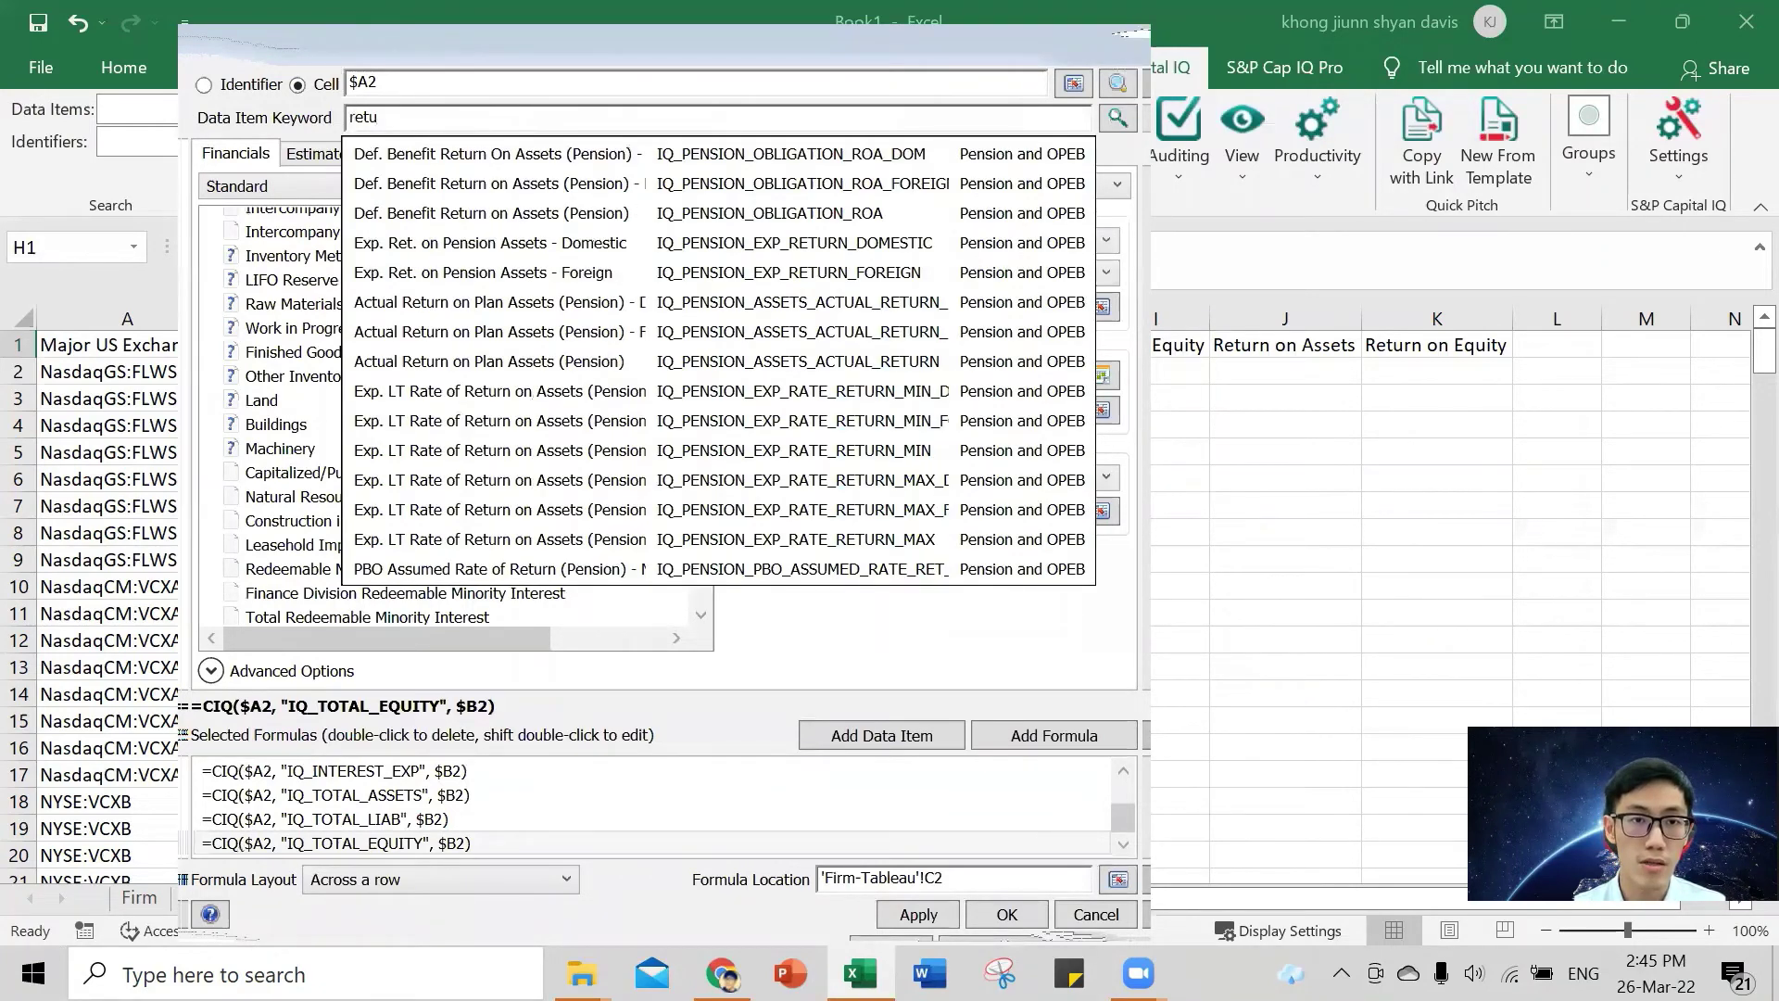
type("rn on")
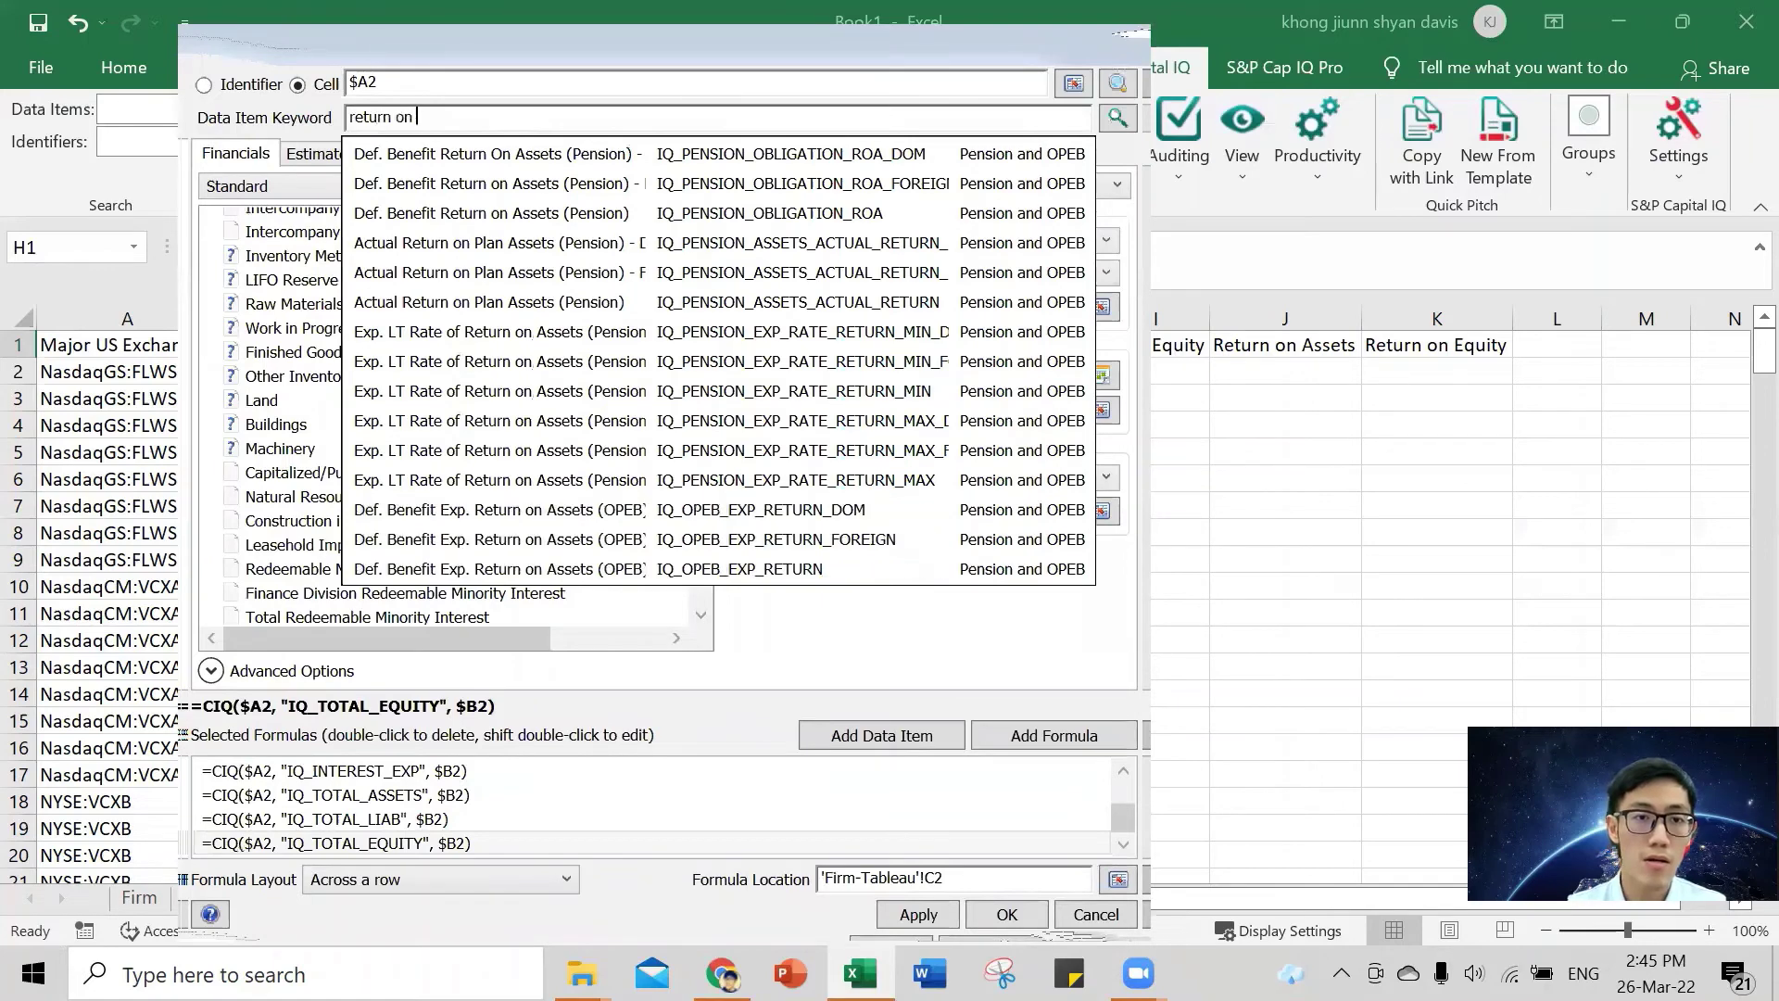
type(" ass")
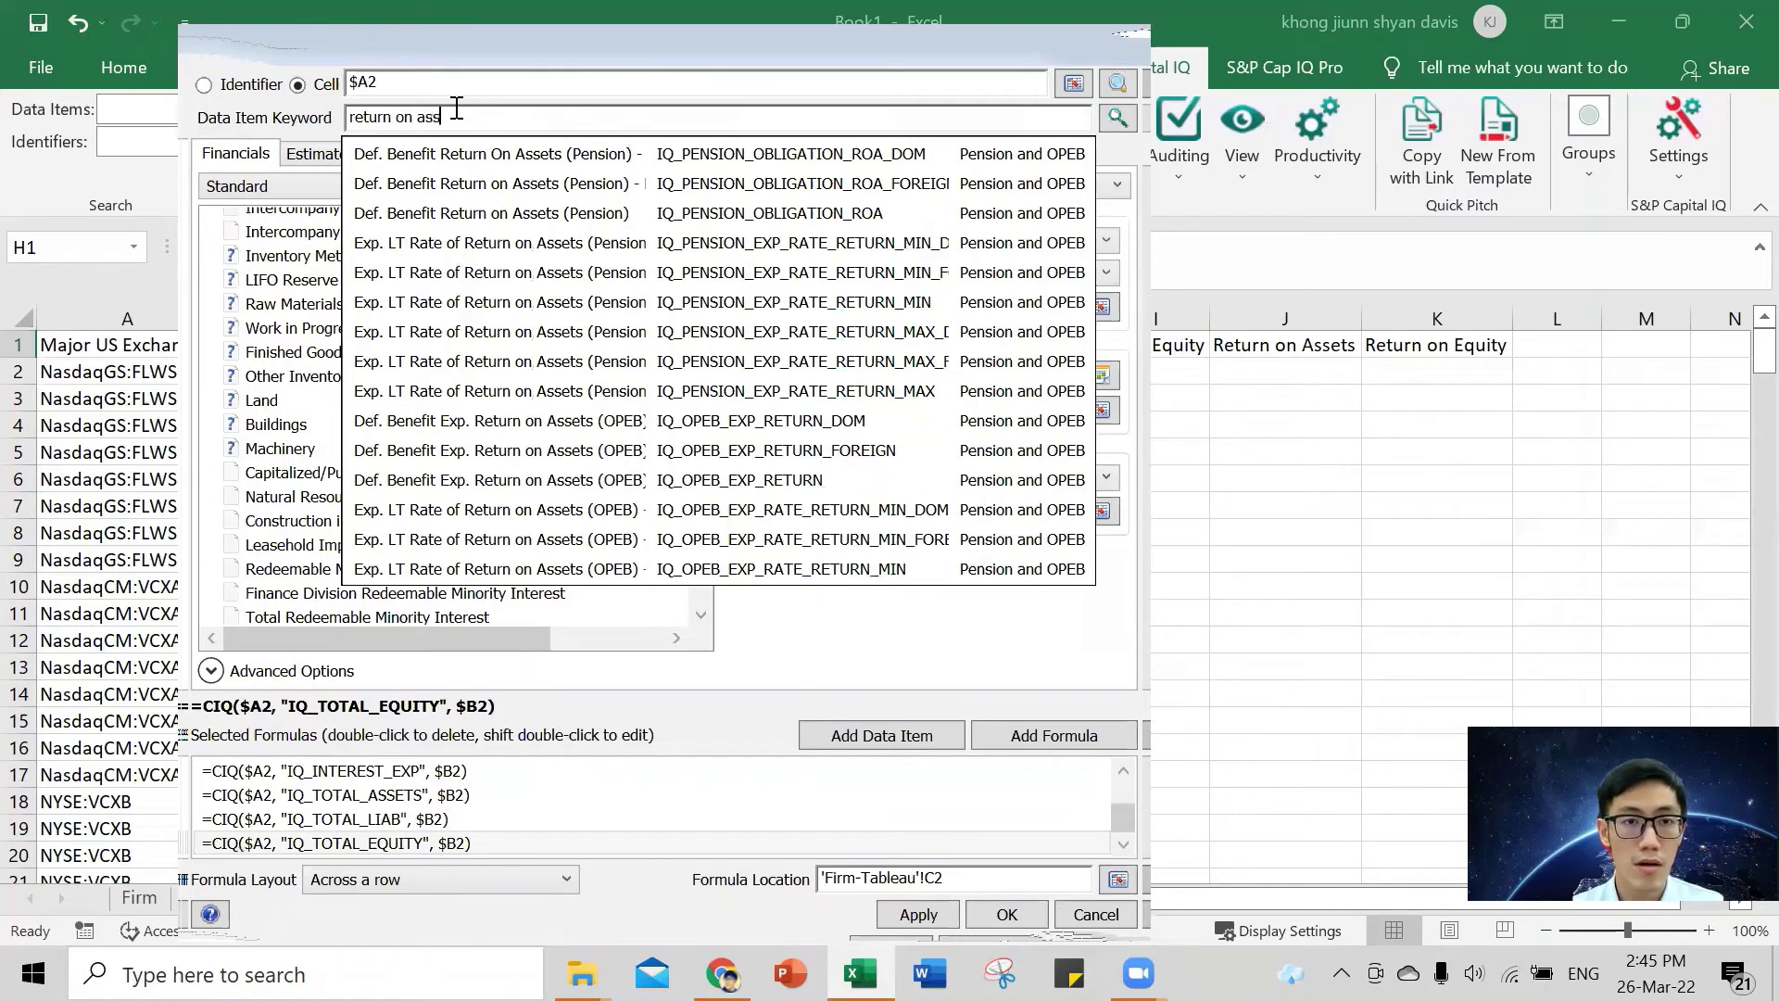
type("ets")
left_click(1118, 121)
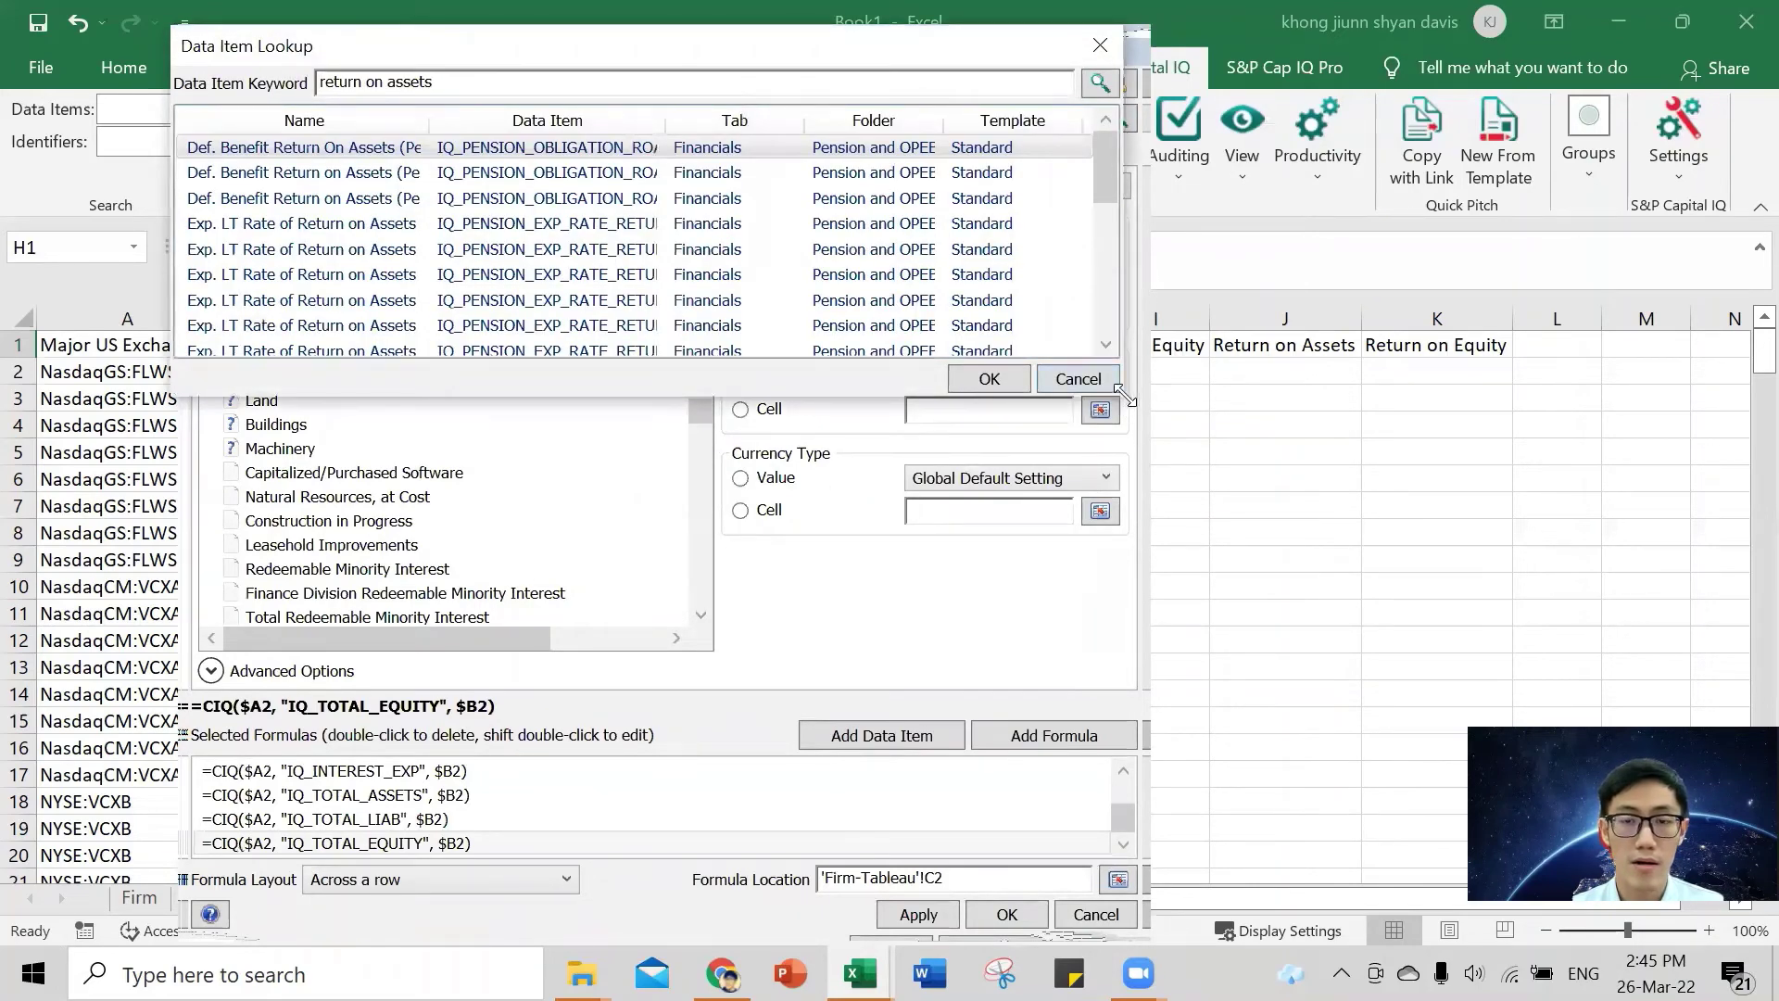
left_click_drag(1125, 395, 1287, 705)
scroll(556, 575, "down", 1)
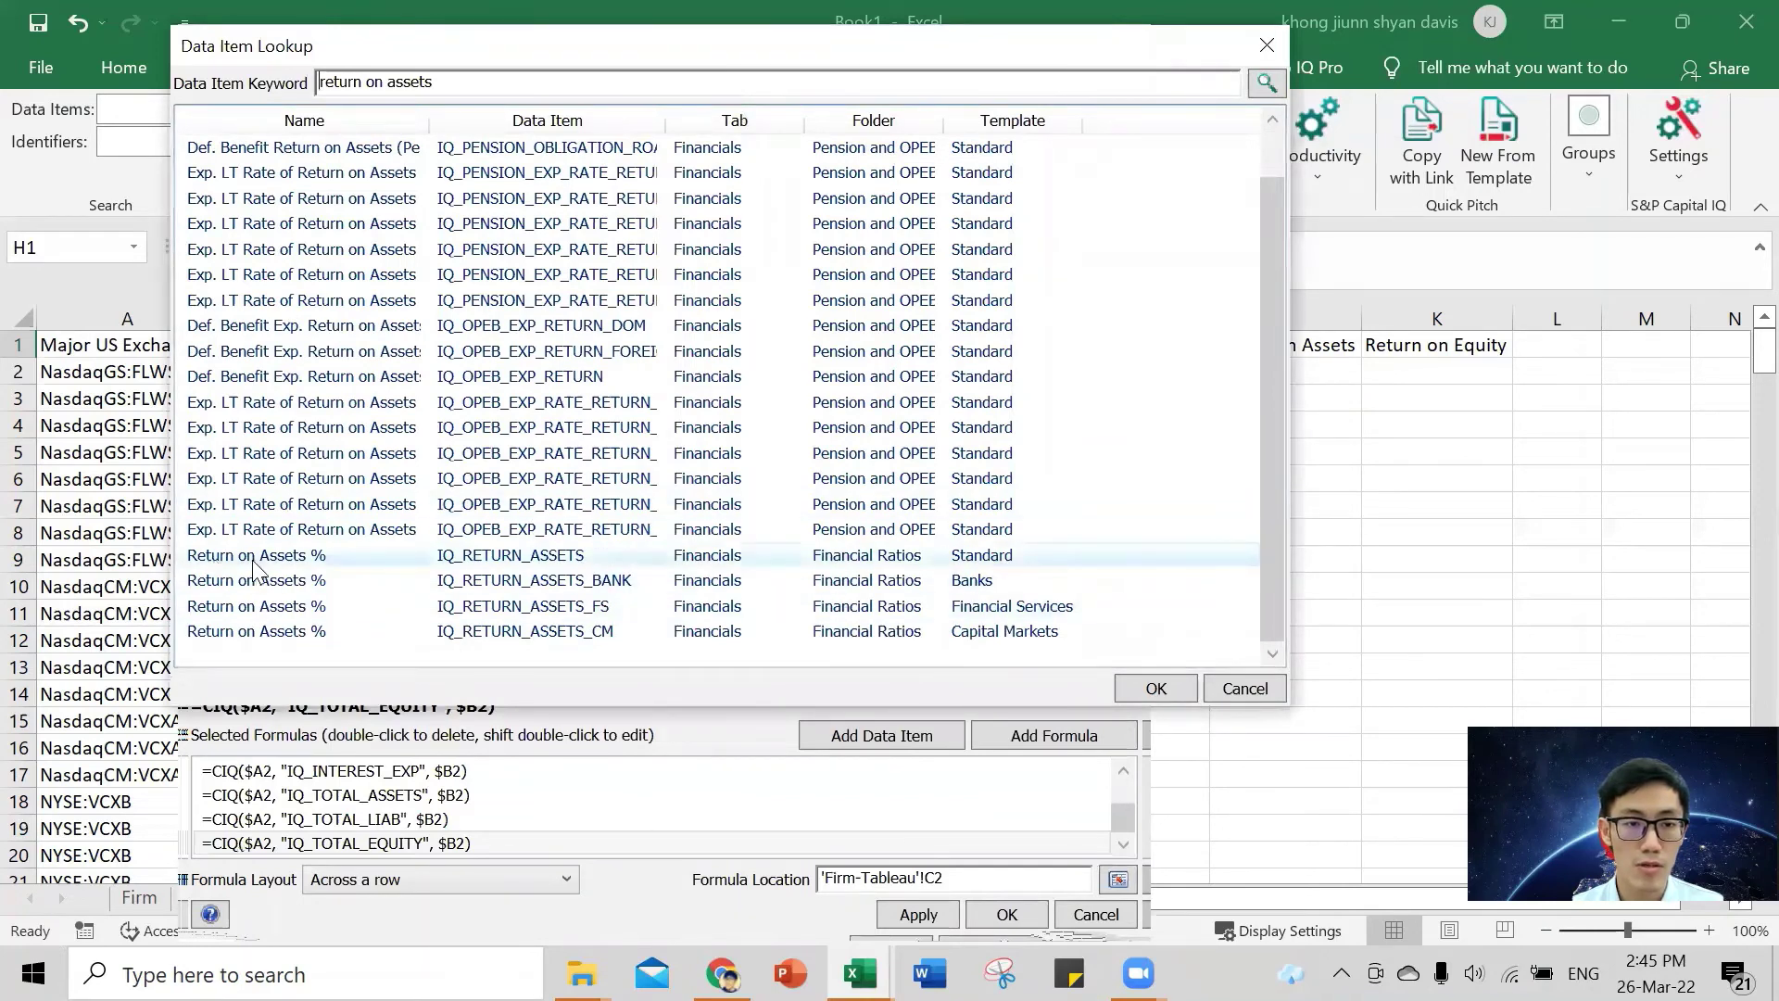
left_click(283, 556)
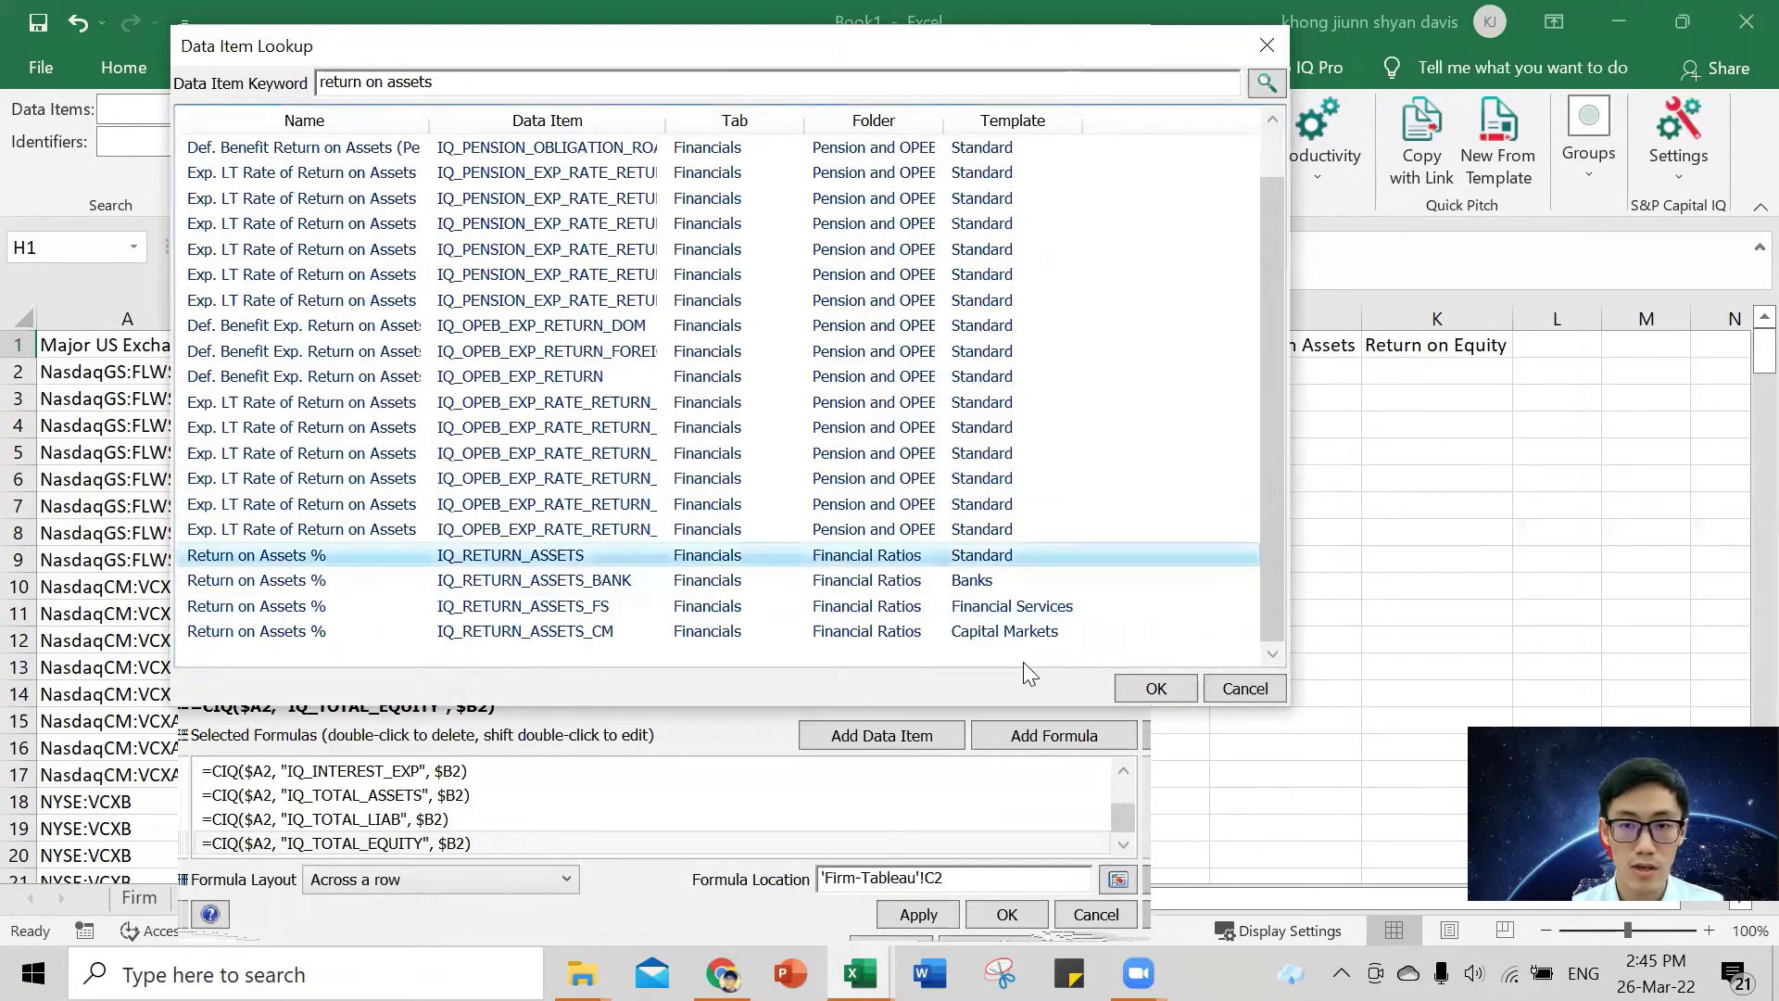
left_click(1155, 688)
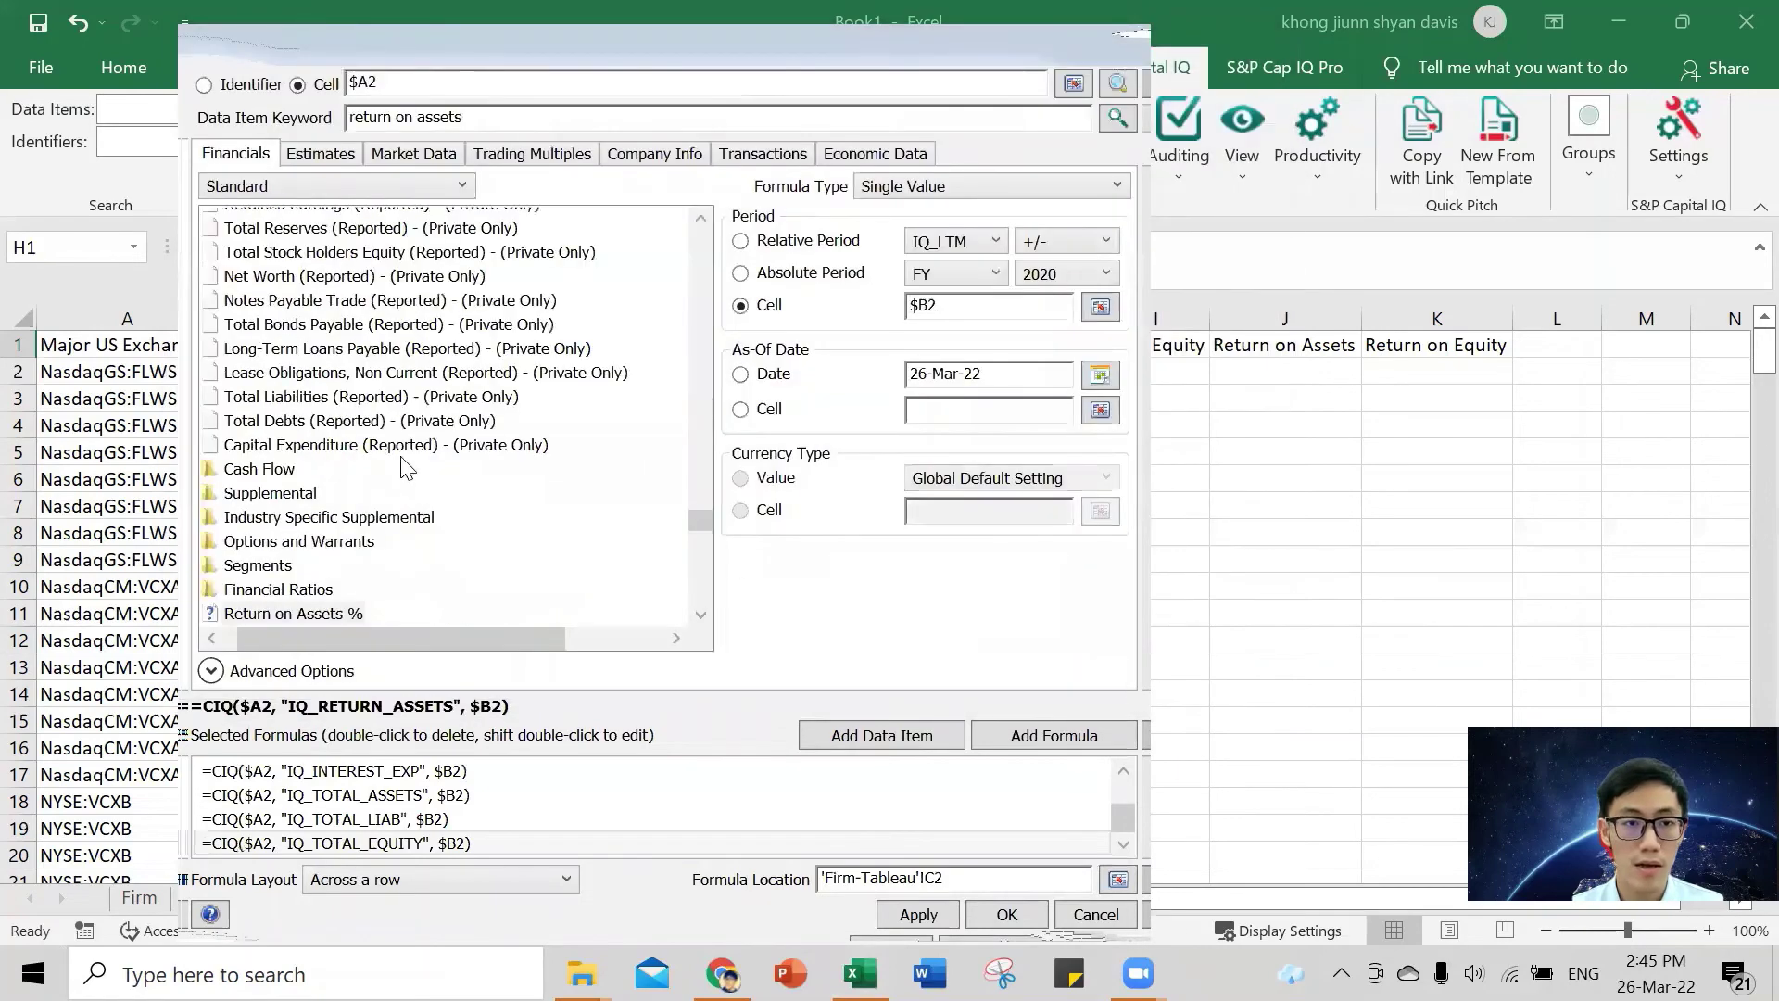
- Add the Return on Assets % and Return on Equity % CIQ formulas to the list
scroll(401, 468, "down", 1)
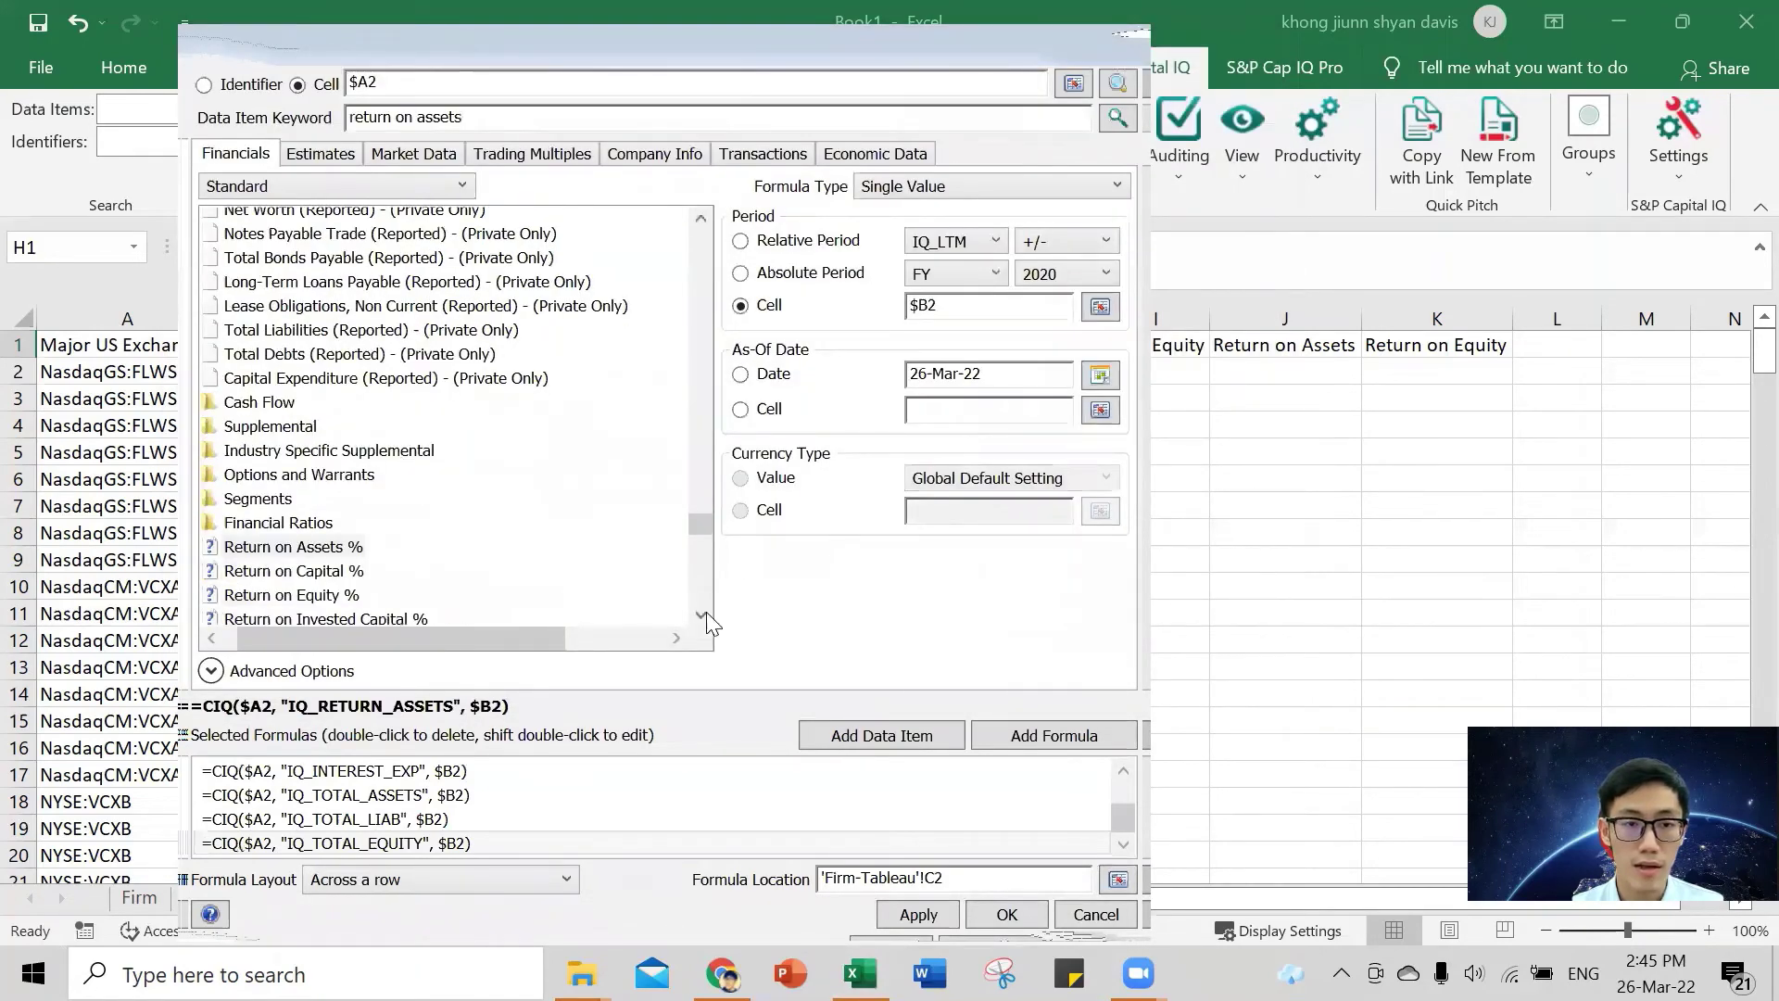
left_click(1047, 733)
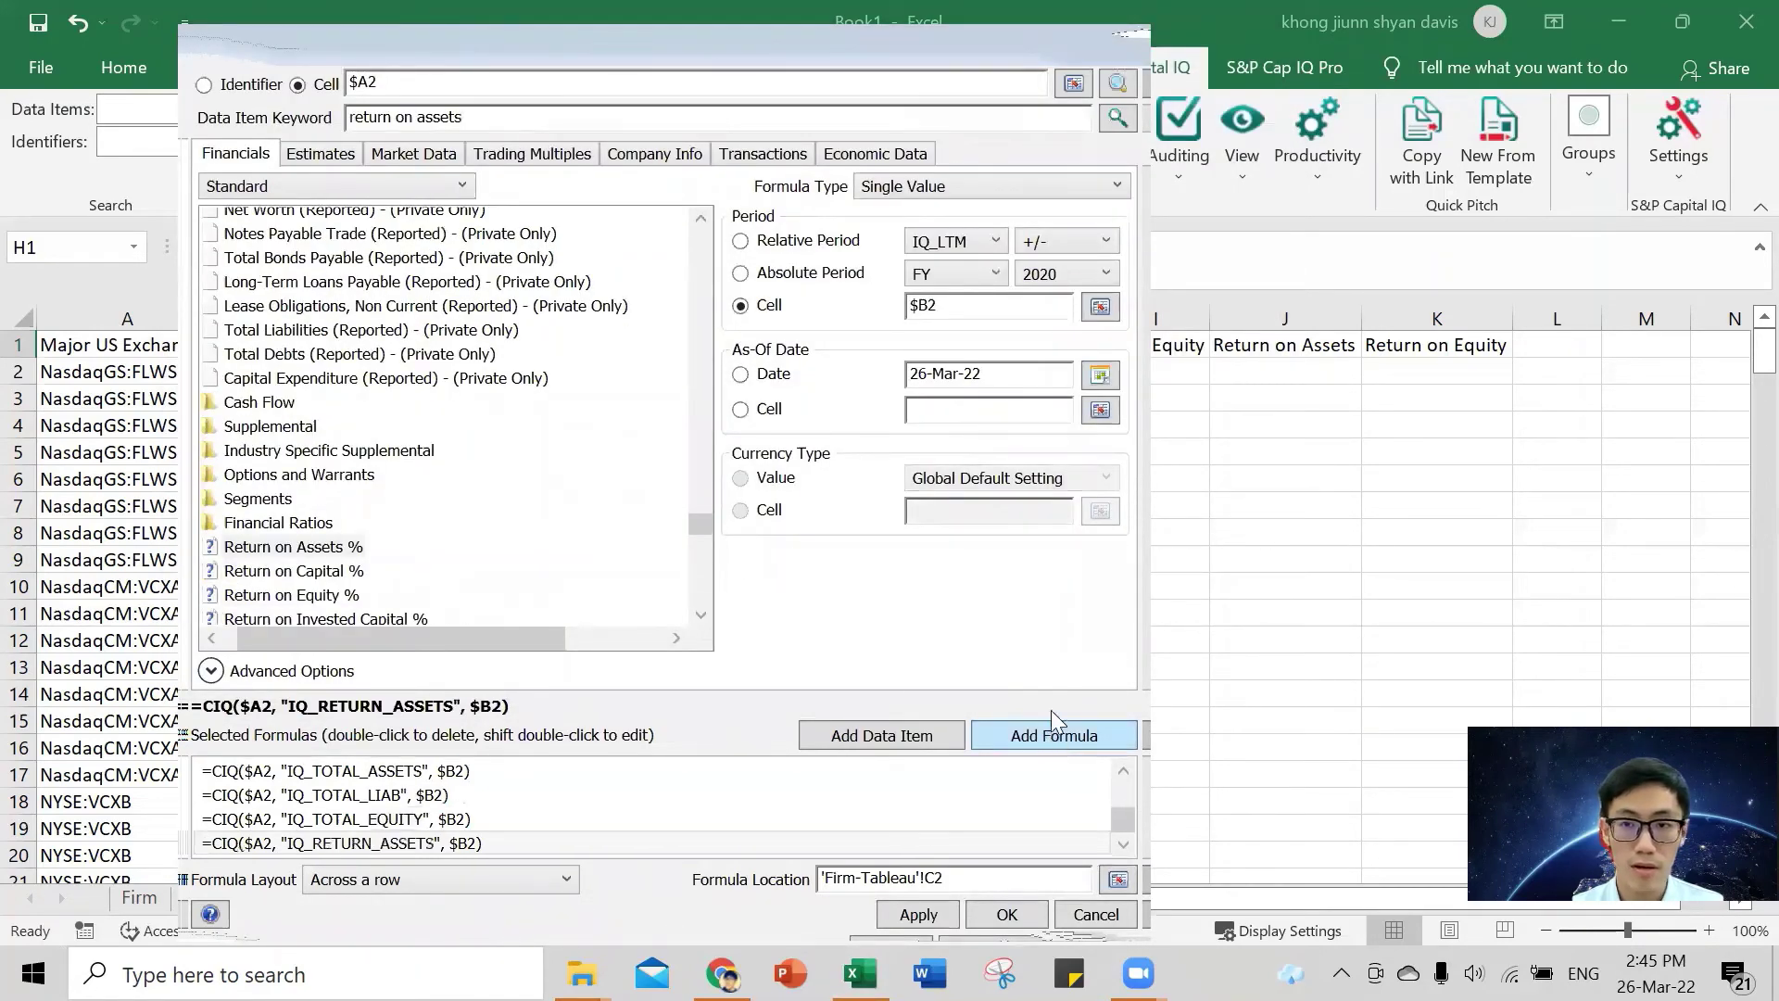
scroll(563, 579, "down", 1)
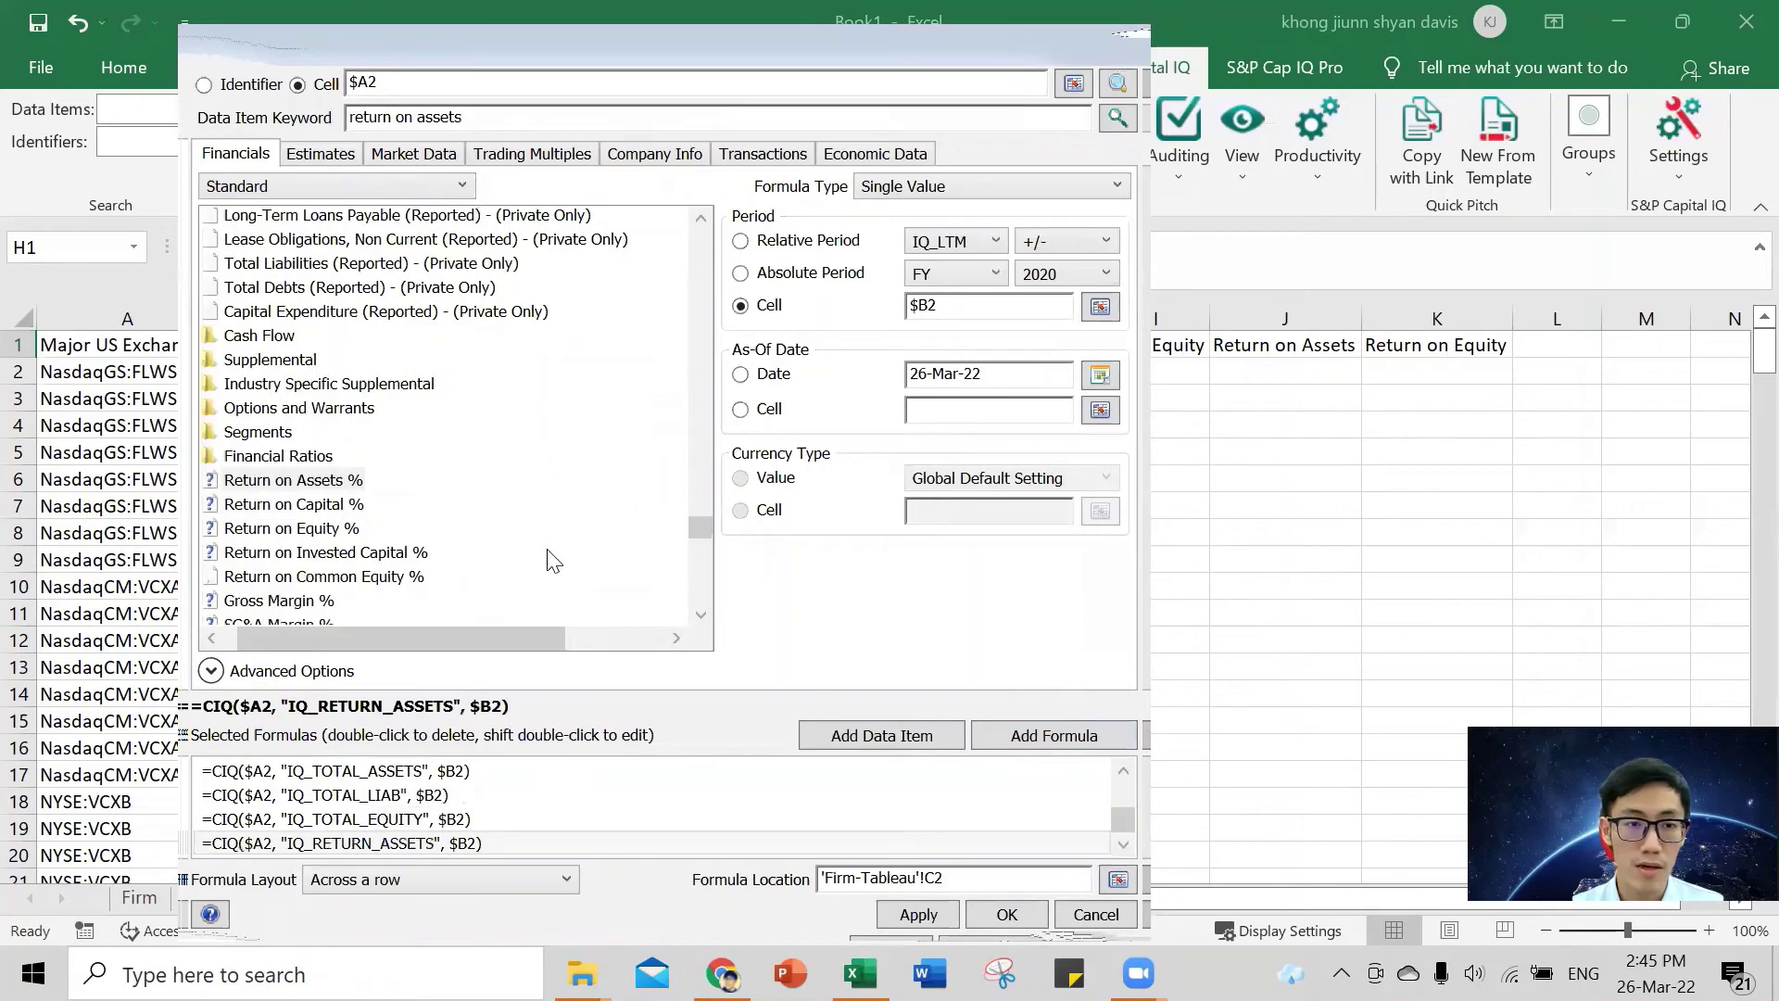
left_click(295, 535)
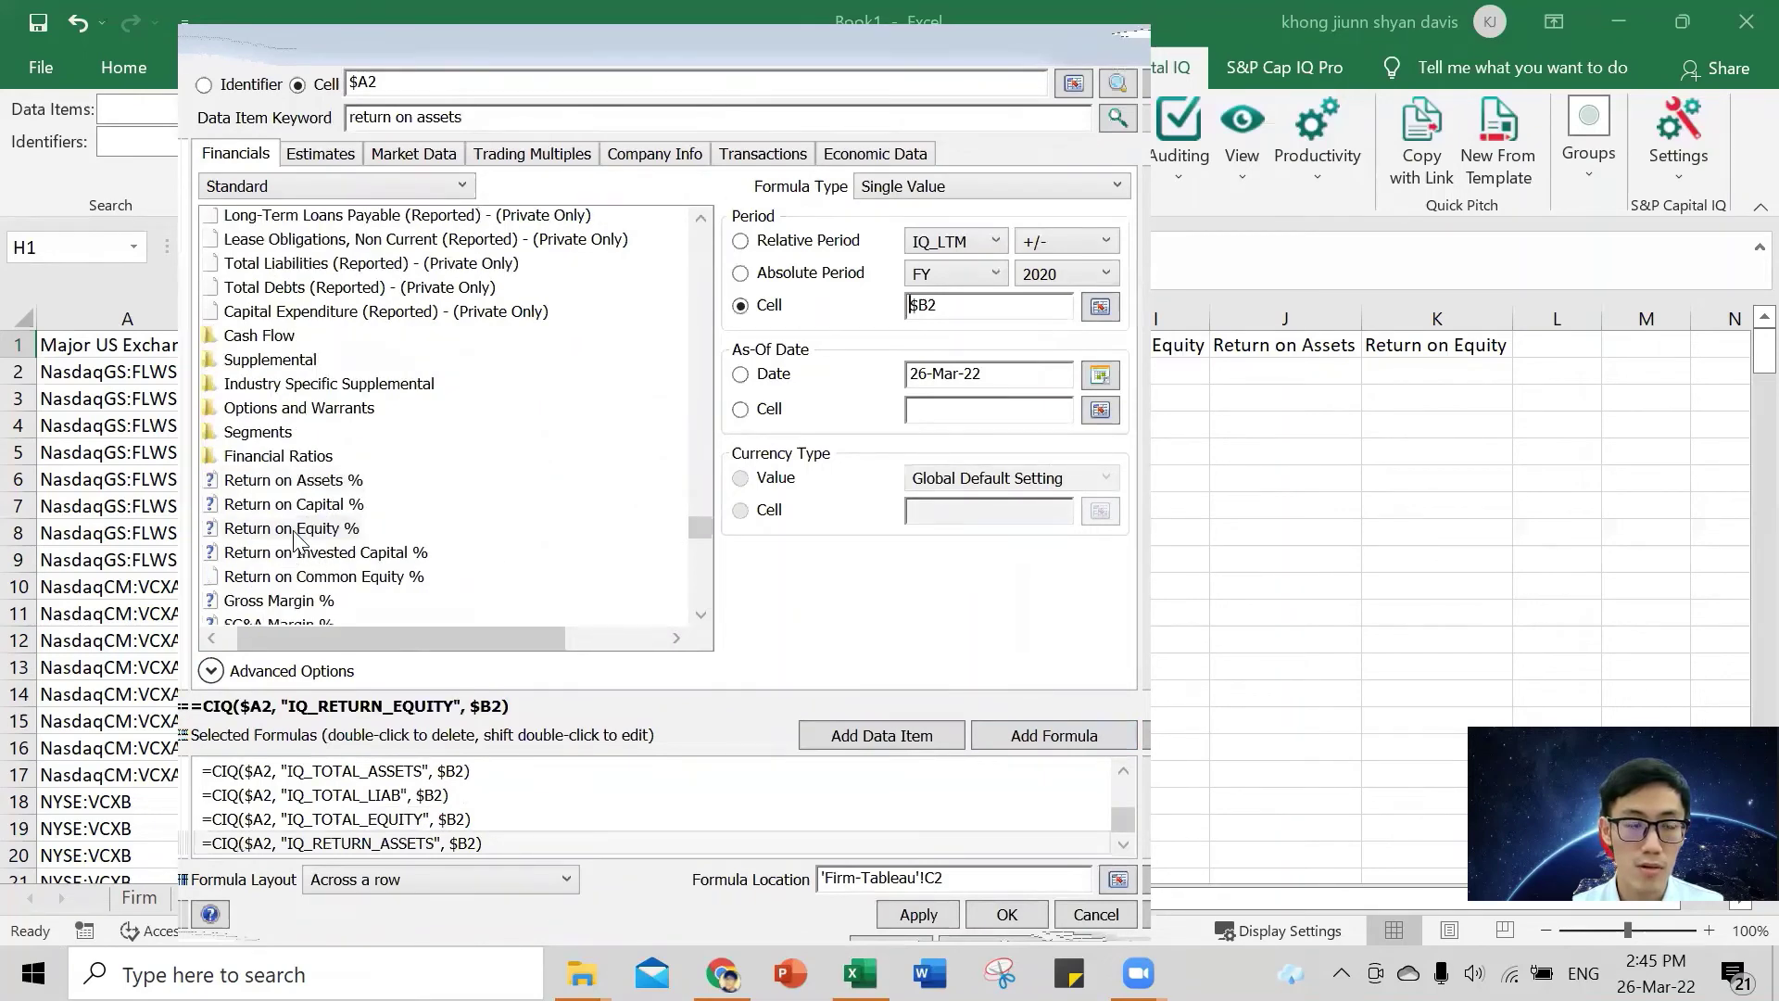
left_click(1088, 734)
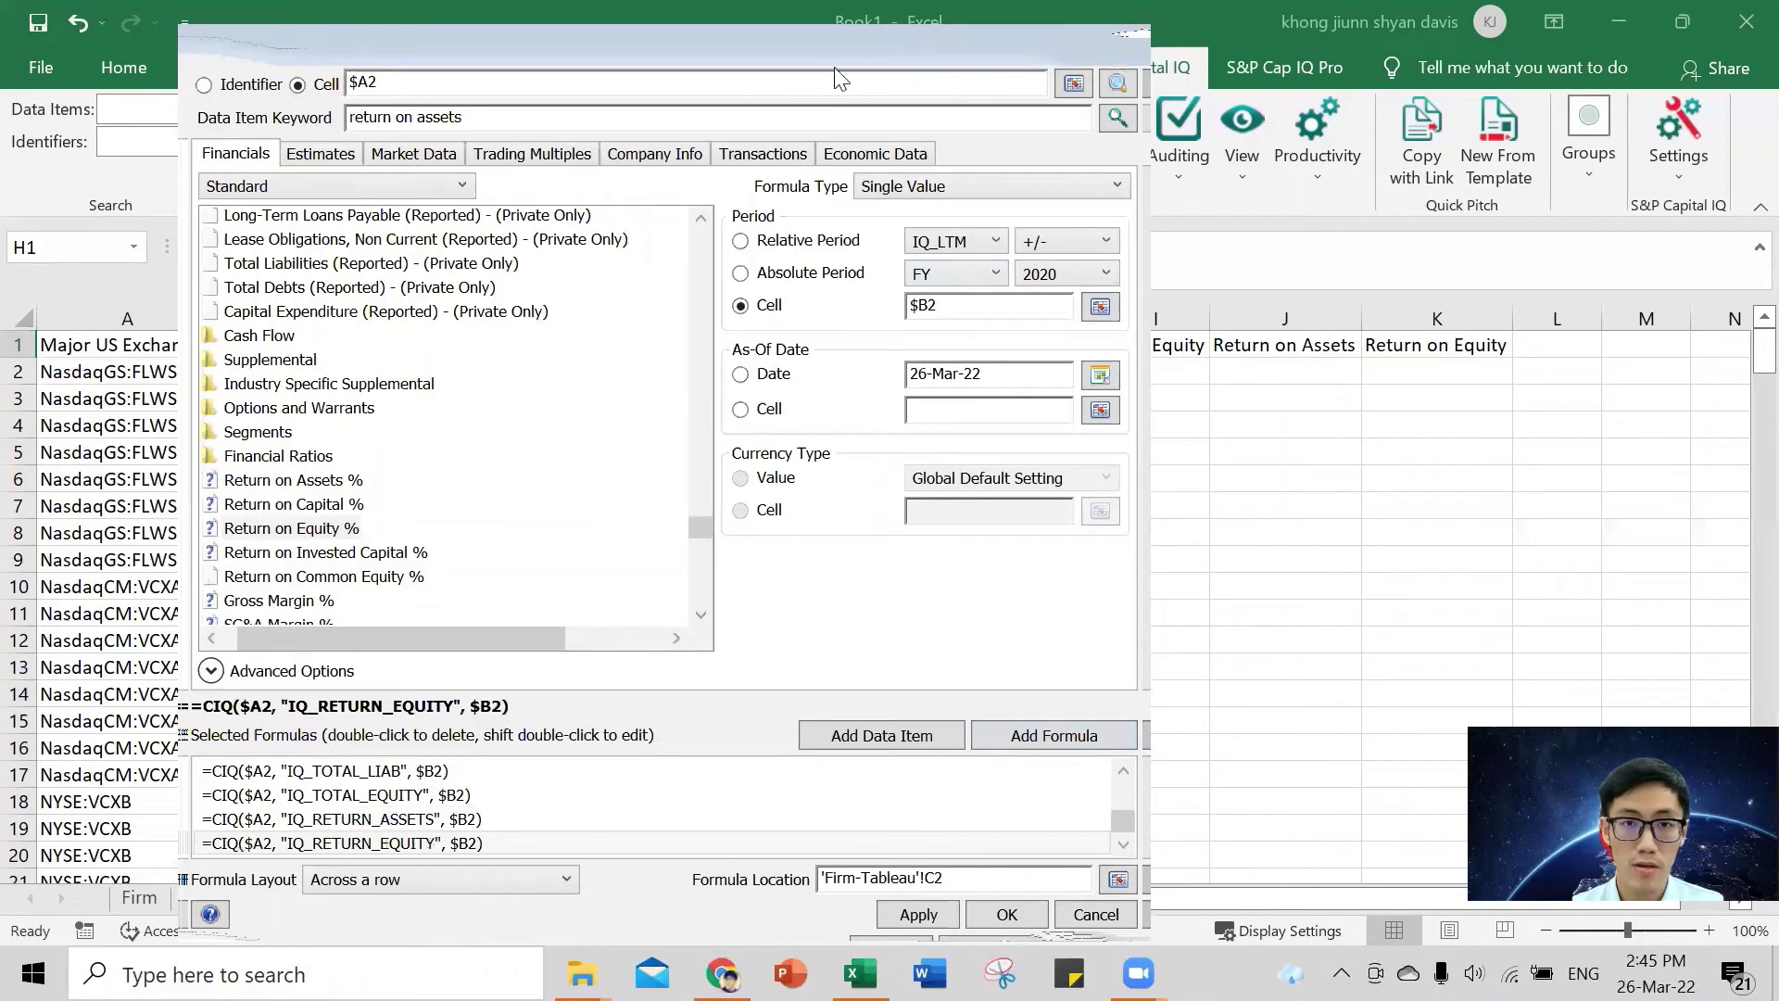
left_click_drag(808, 52, 1124, 35)
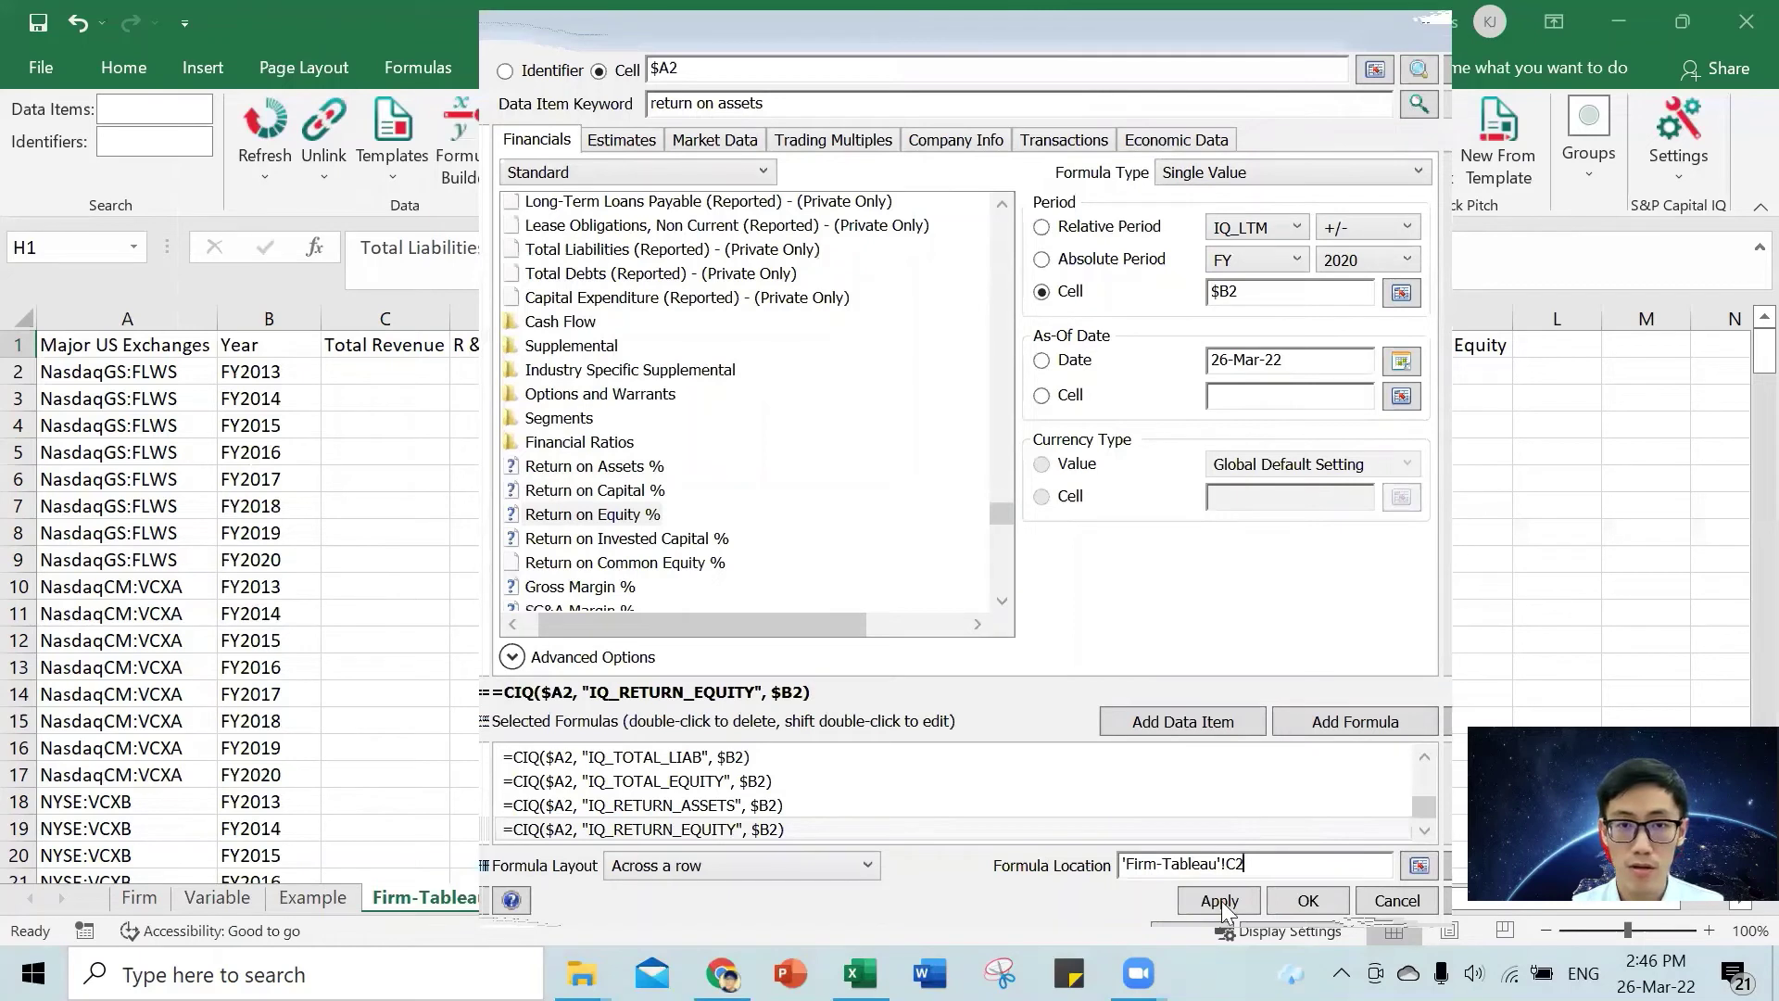
- Insert the nine built CIQ formulas across row 2 from C2 to K2
left_click(1308, 901)
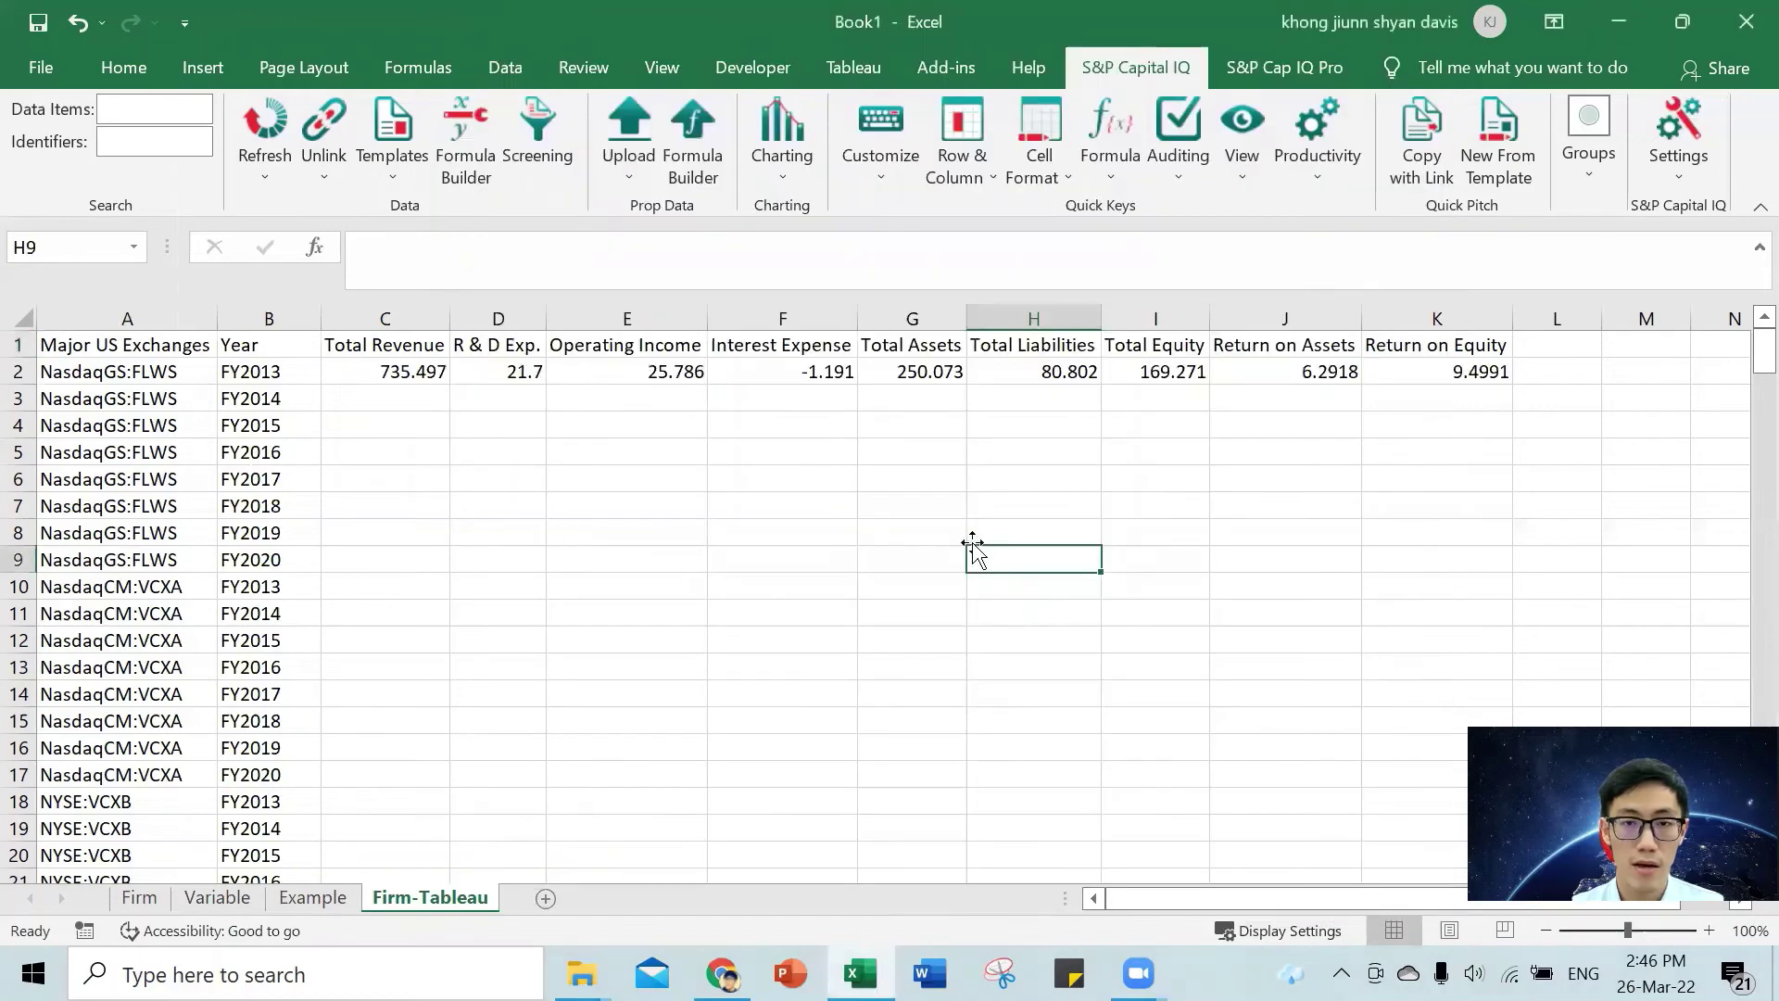
left_click(373, 368)
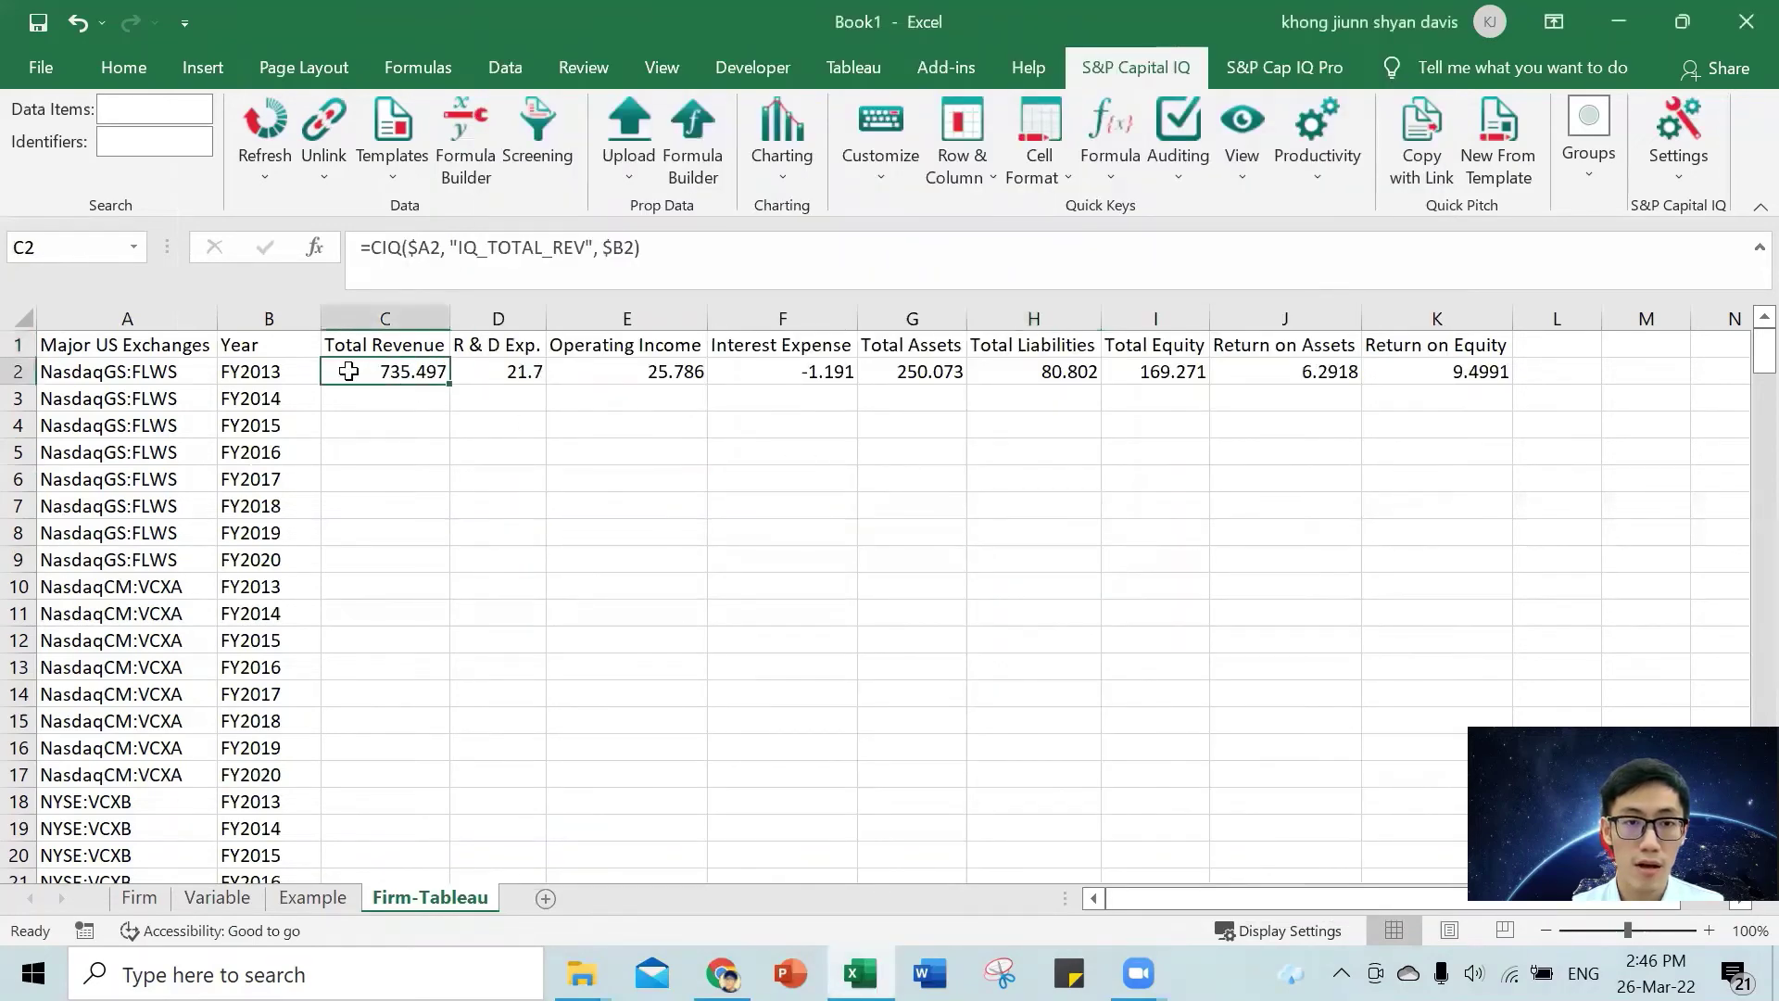
key("Right")
key("Right")
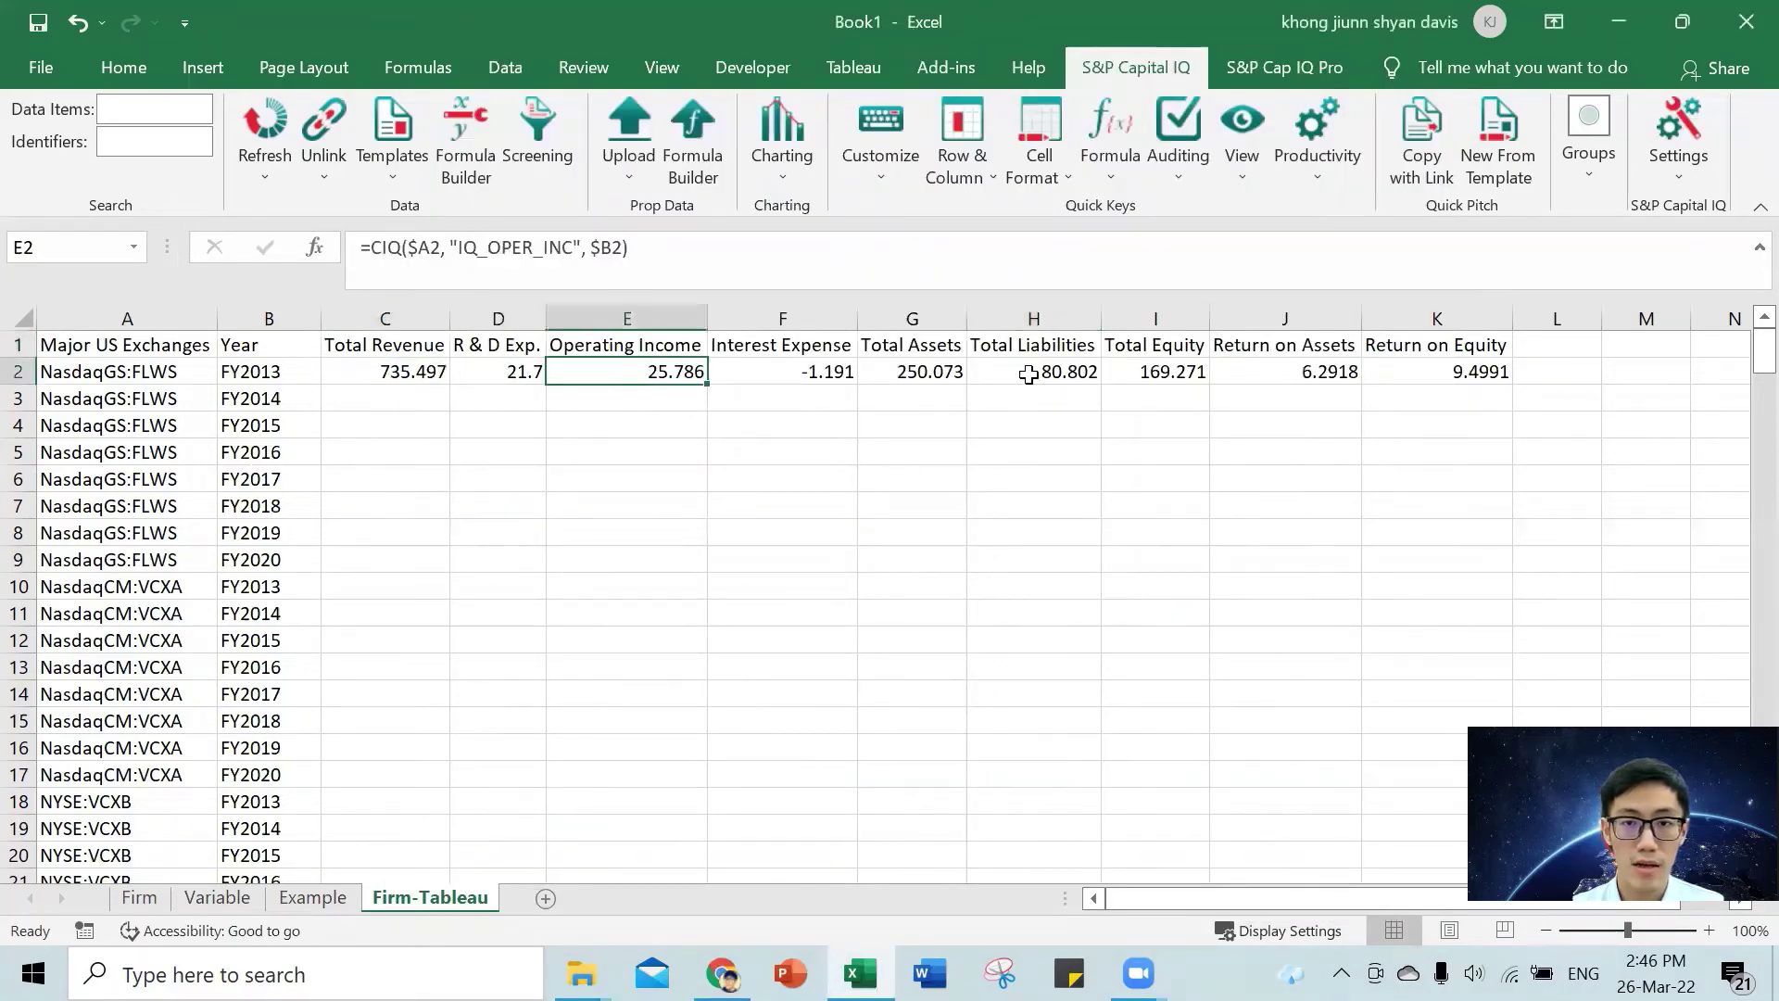
left_click_drag(1481, 371, 375, 384)
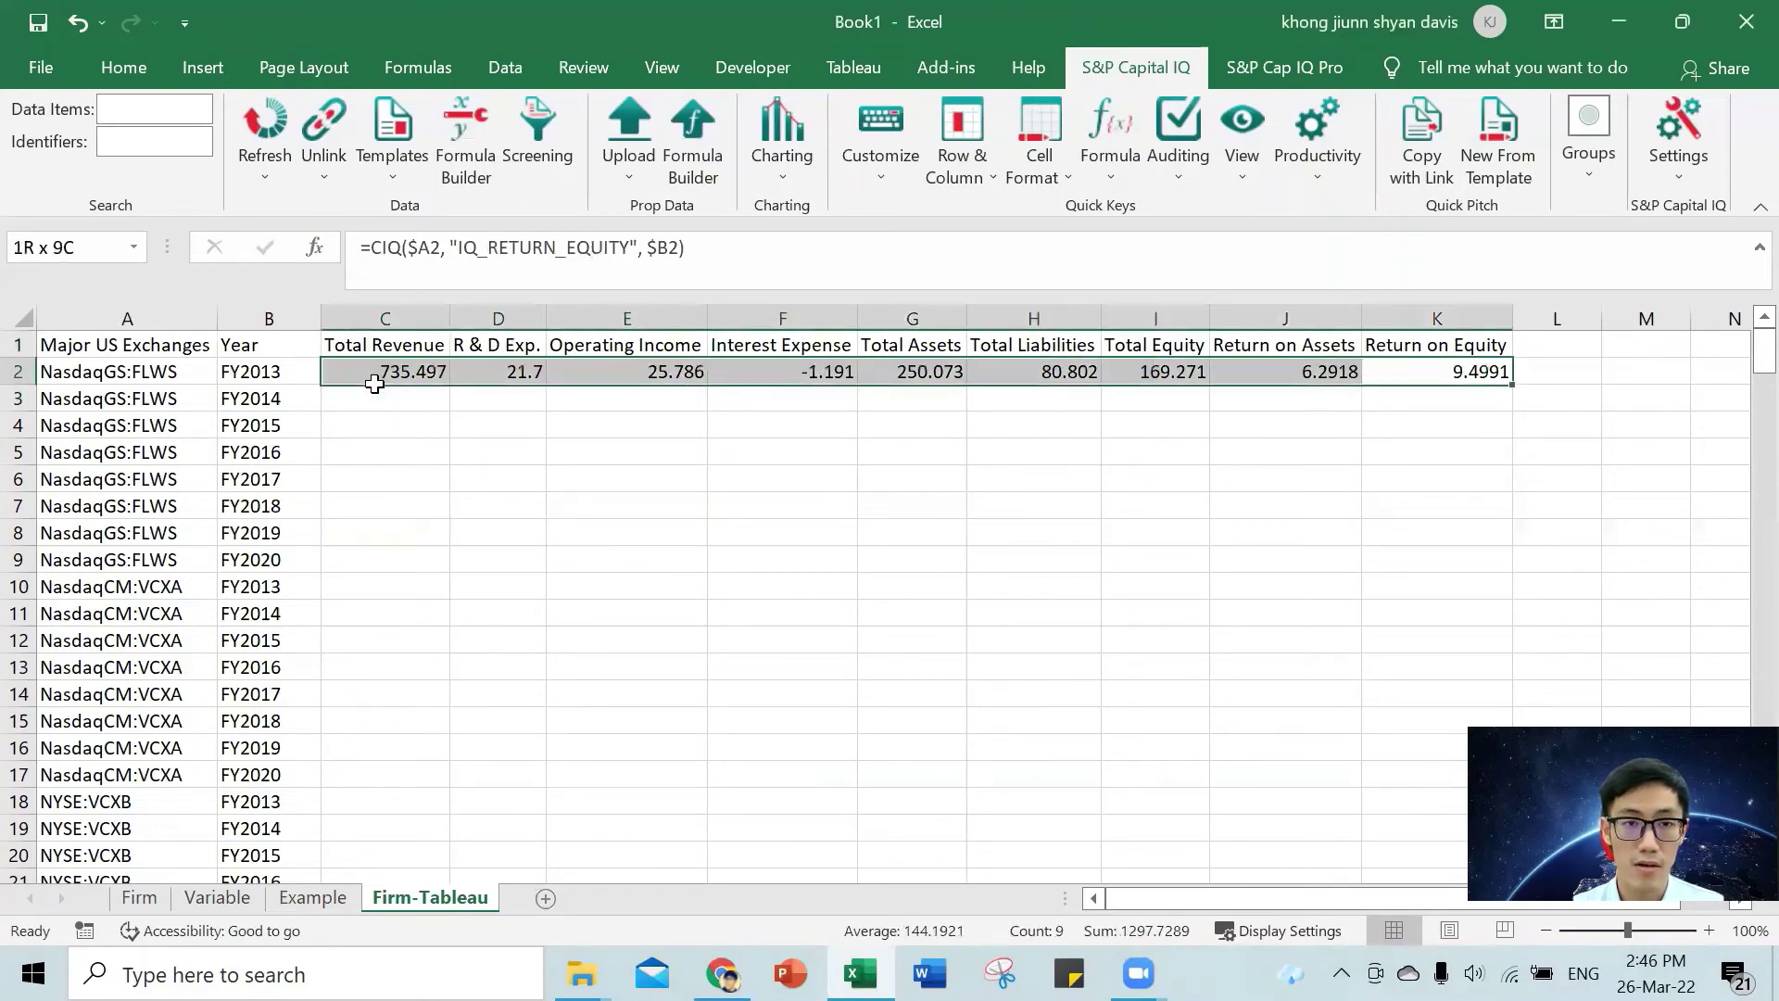
left_click(436, 473)
- Inspect the C2 formula's $B2 year reference and IQ_TOTAL_REV data item
left_click(406, 375)
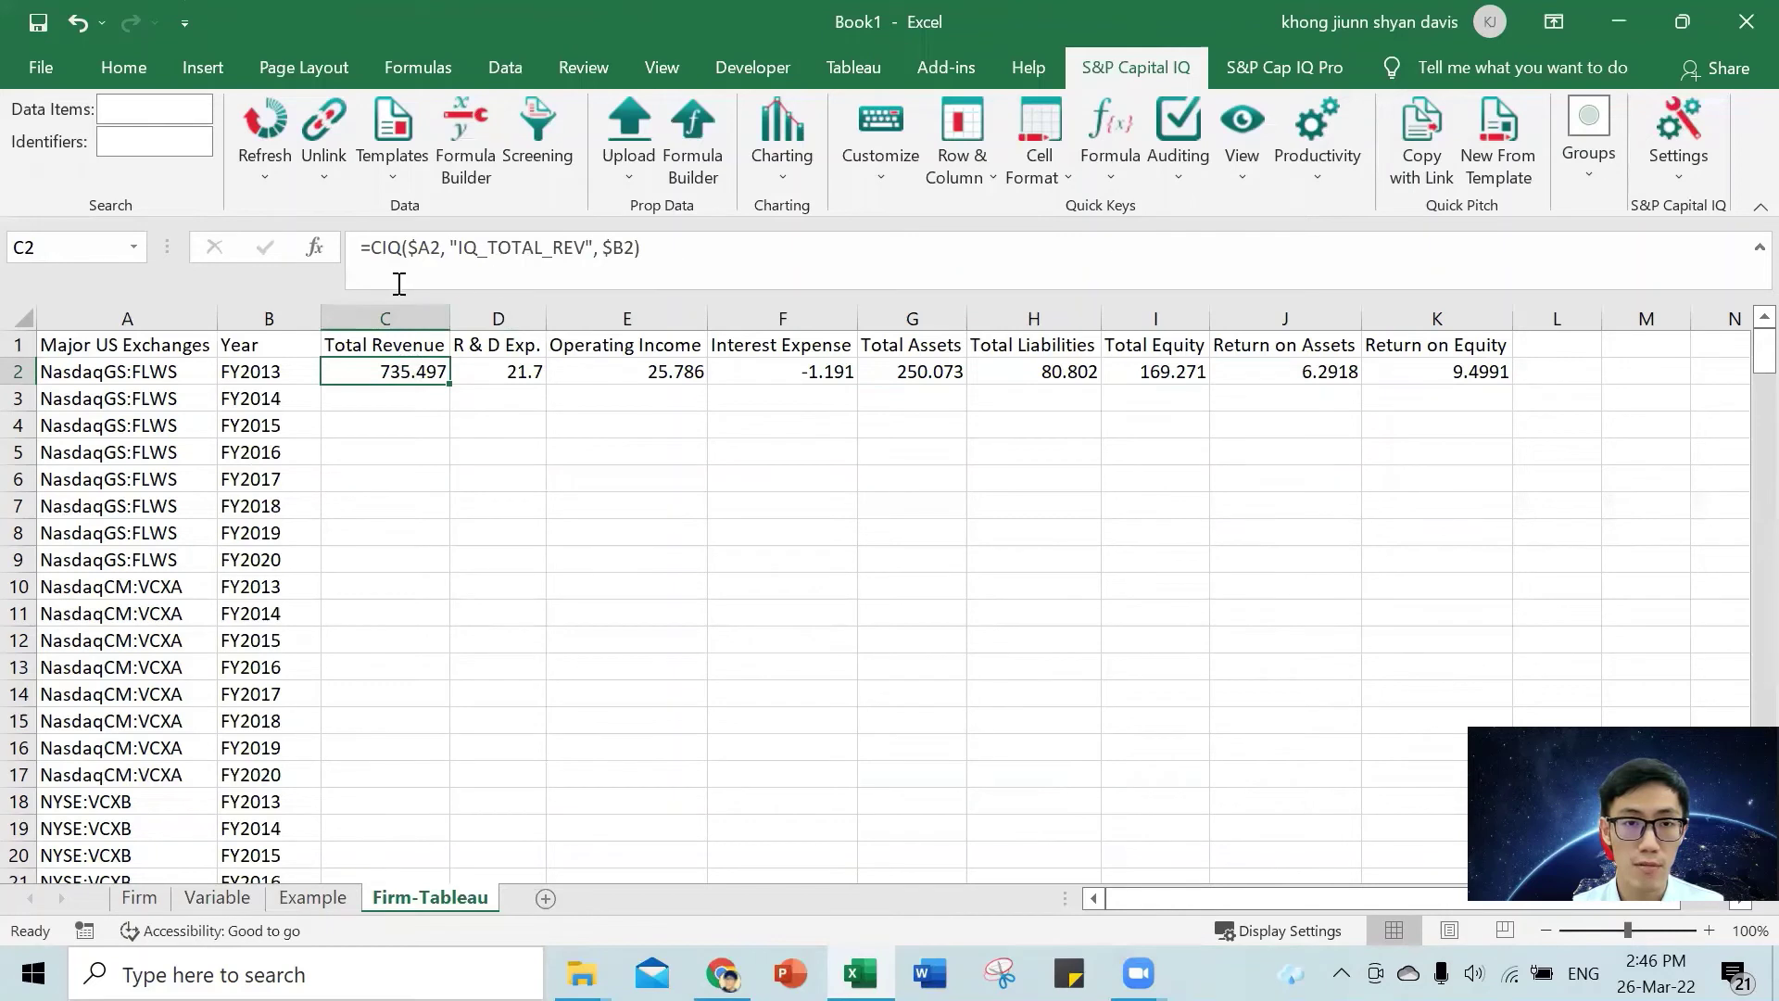
double_click(414, 252)
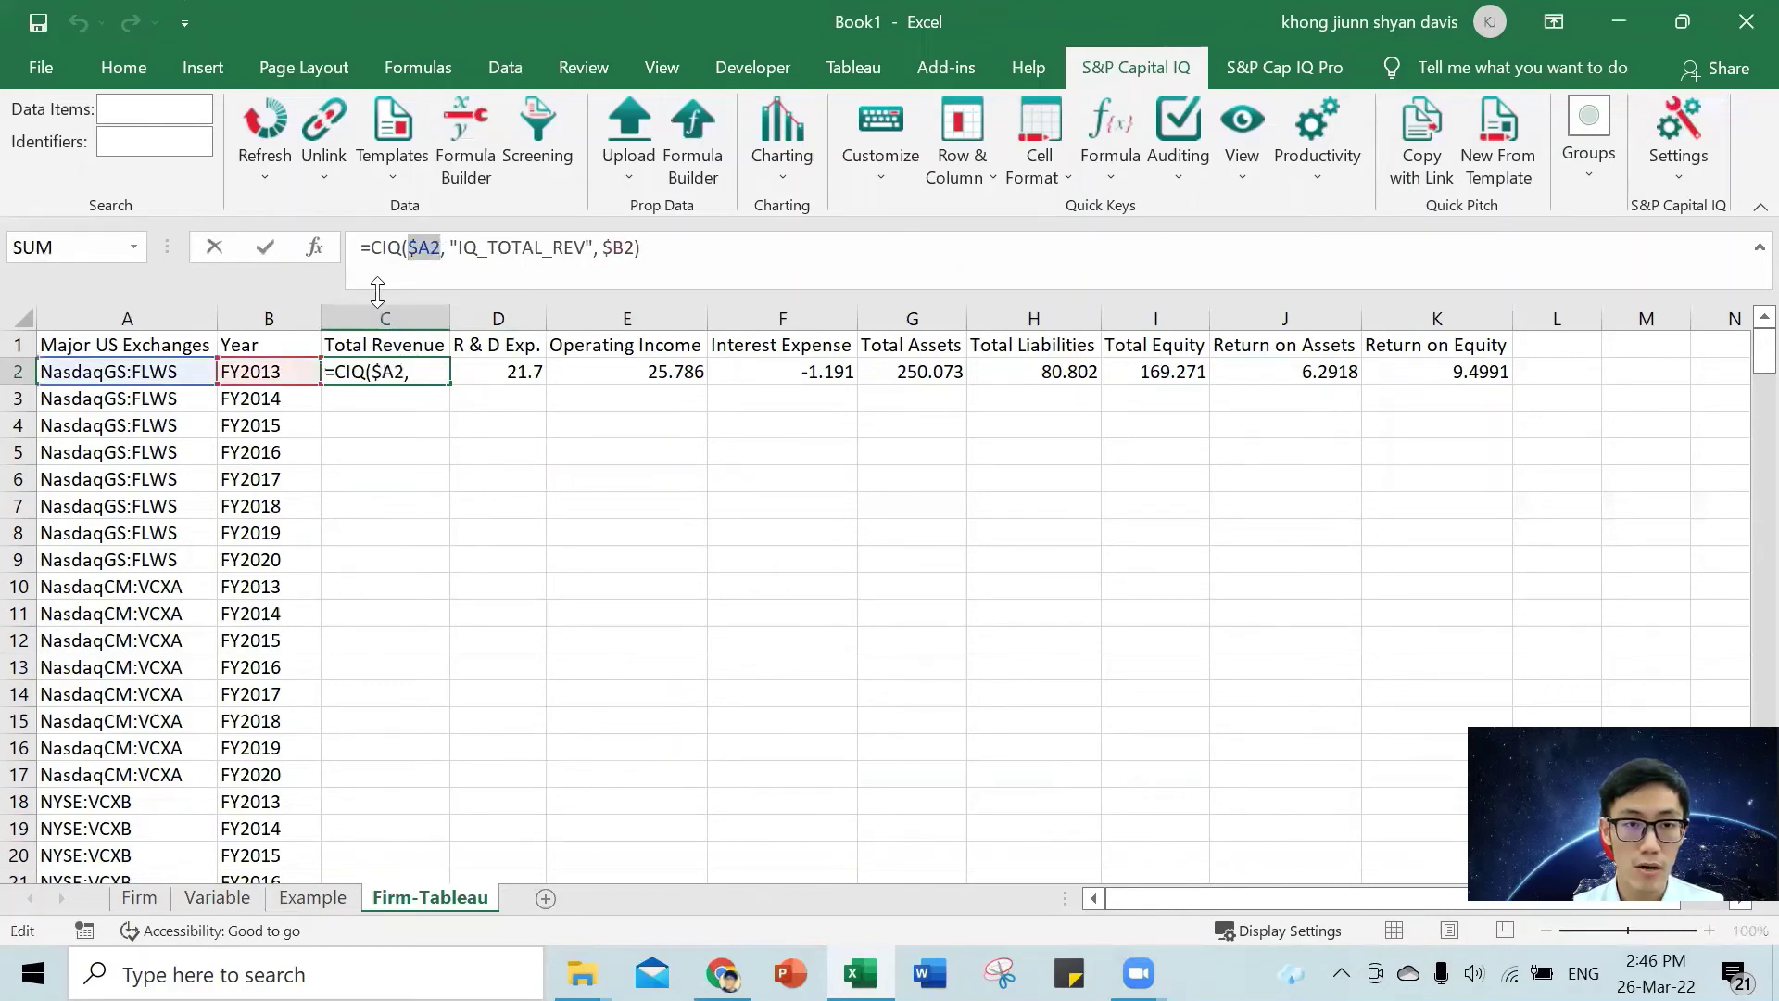
double_click(619, 247)
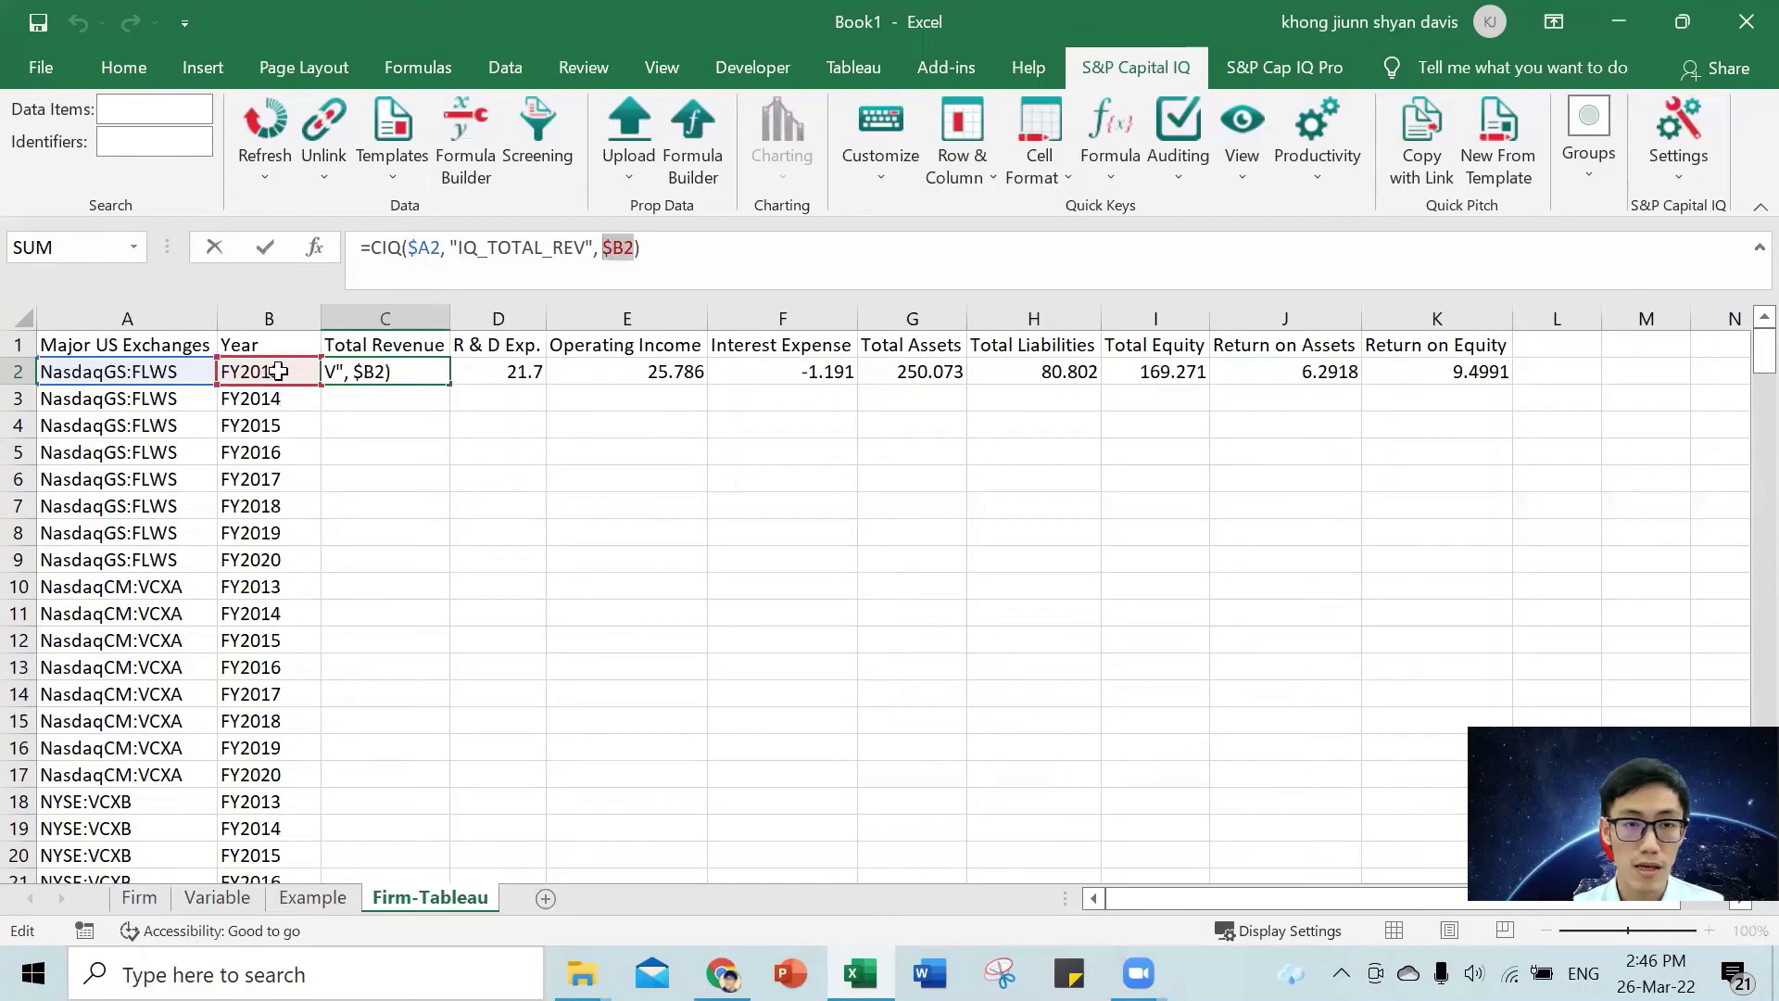
left_click_drag(458, 250, 587, 257)
left_click(560, 474)
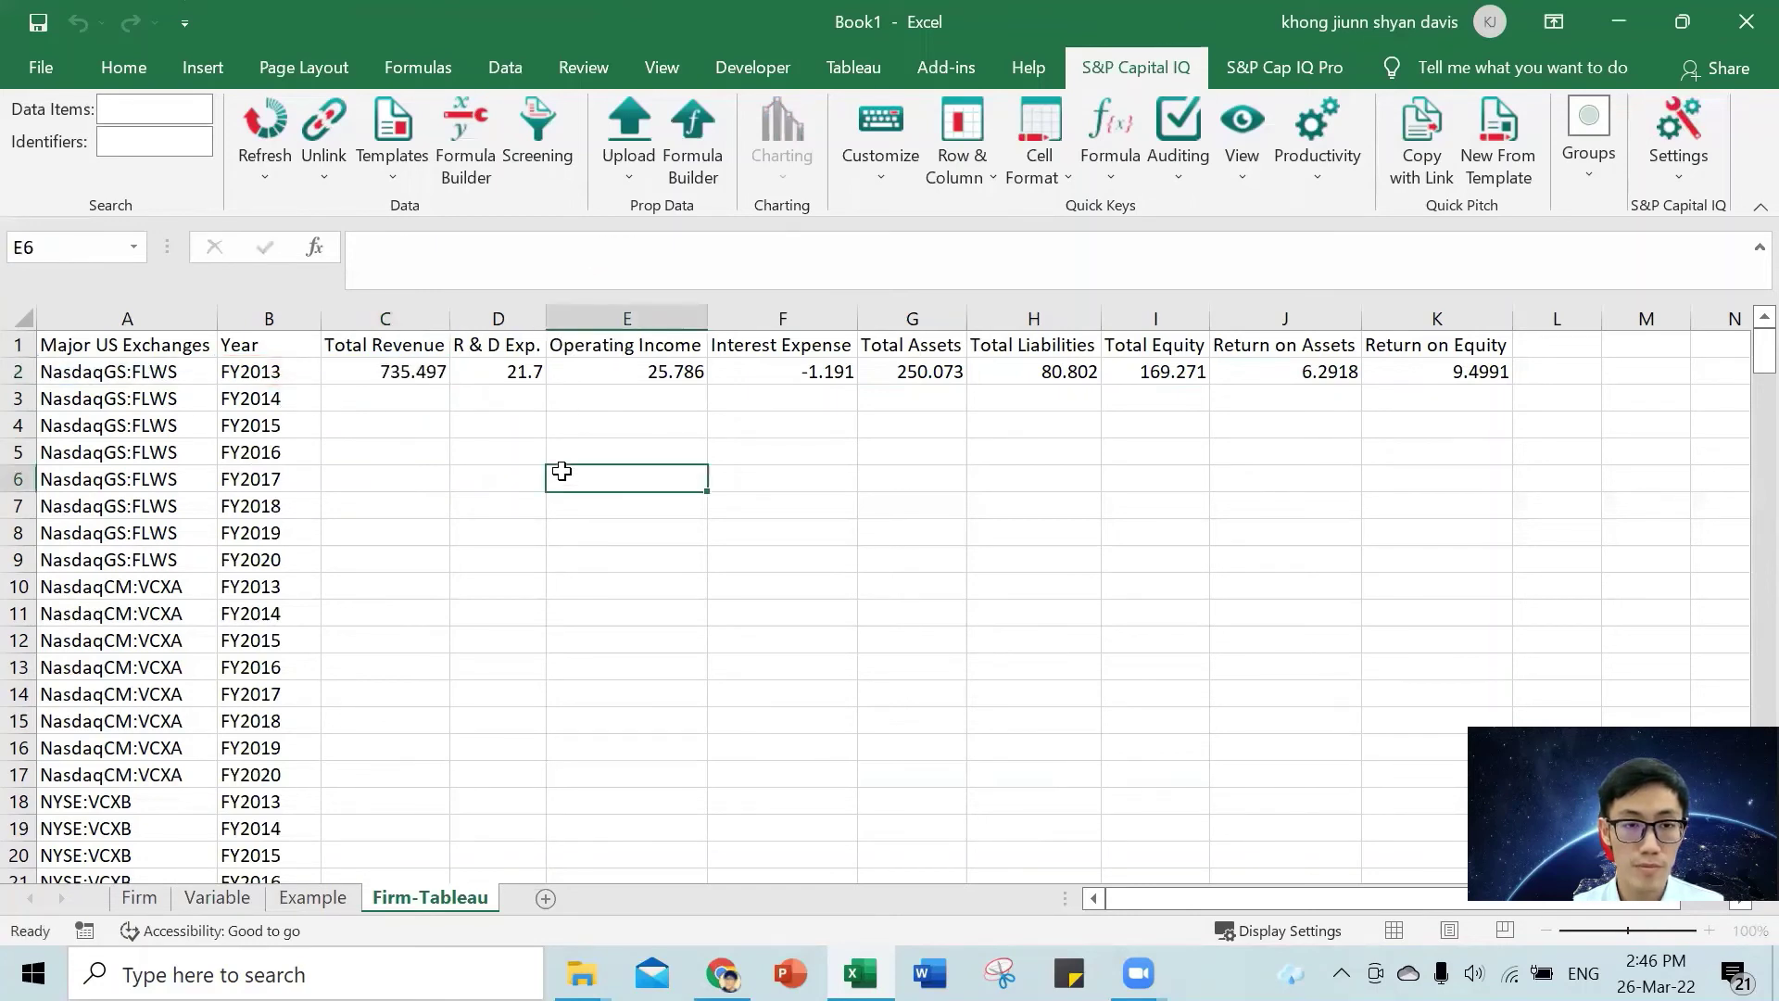
- Fill the nine formulas in C2:K2 down to the table's last row
left_click(324, 370)
key("ctrl+shift+Right")
left_click(367, 371)
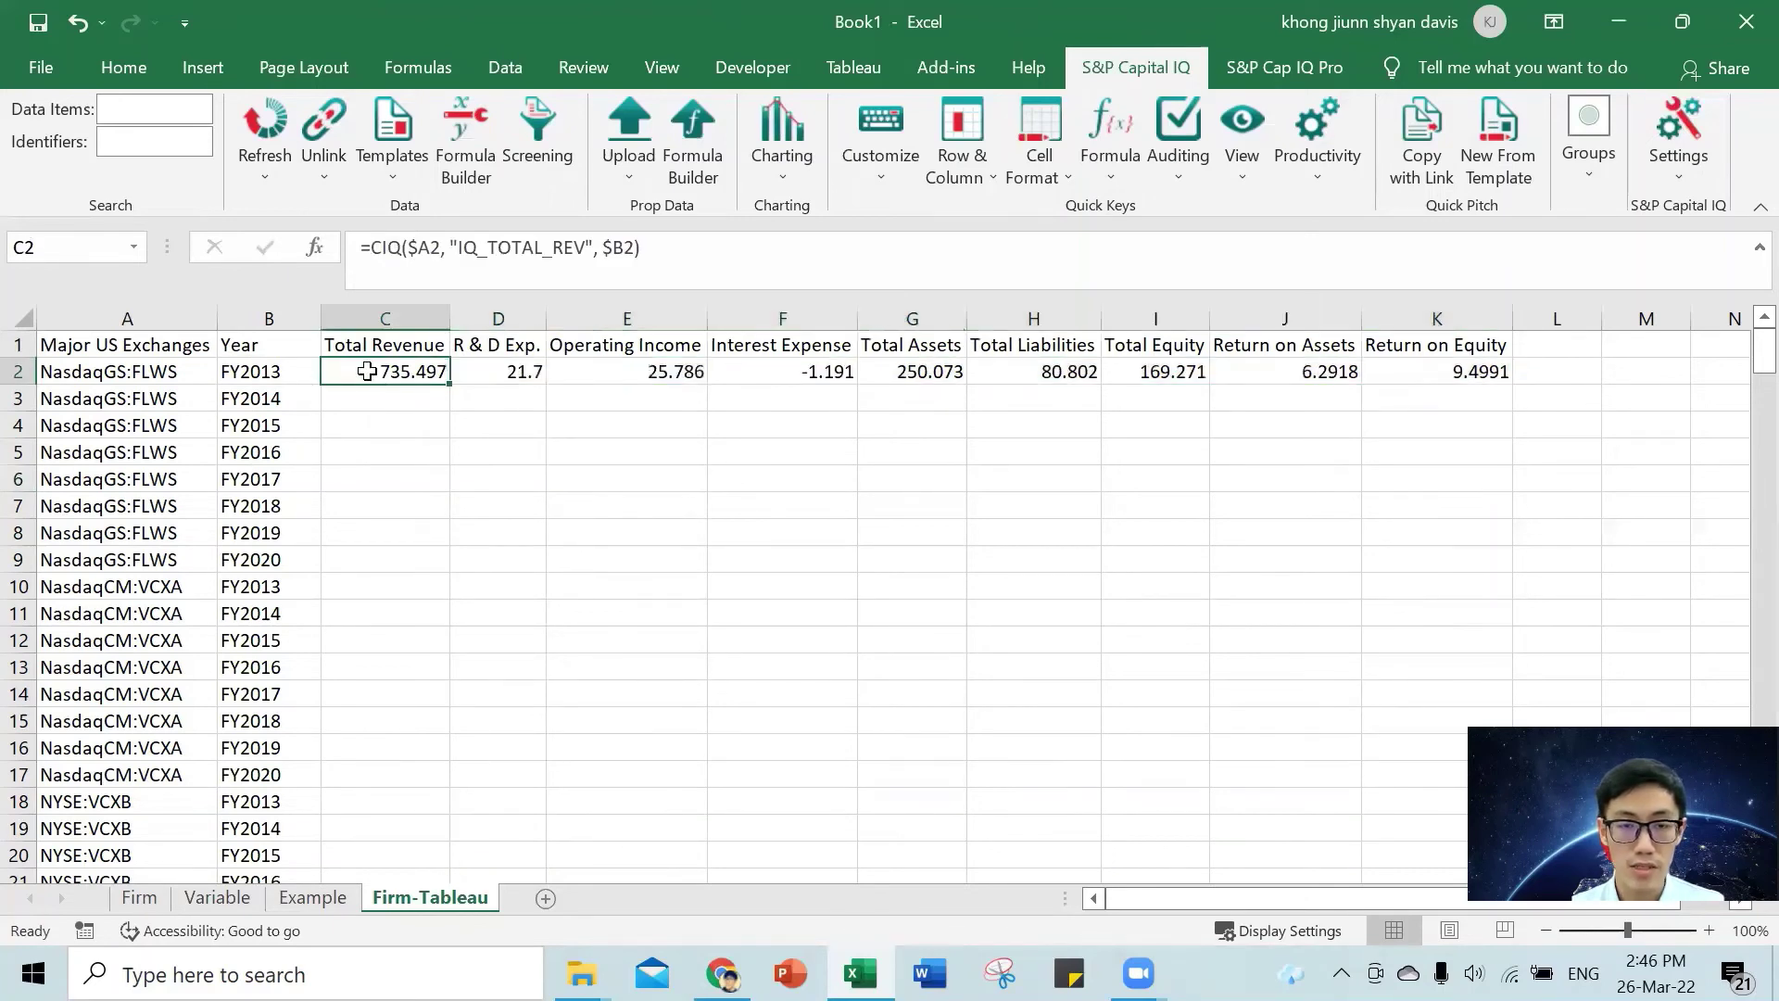
left_click_drag(367, 371, 1410, 364)
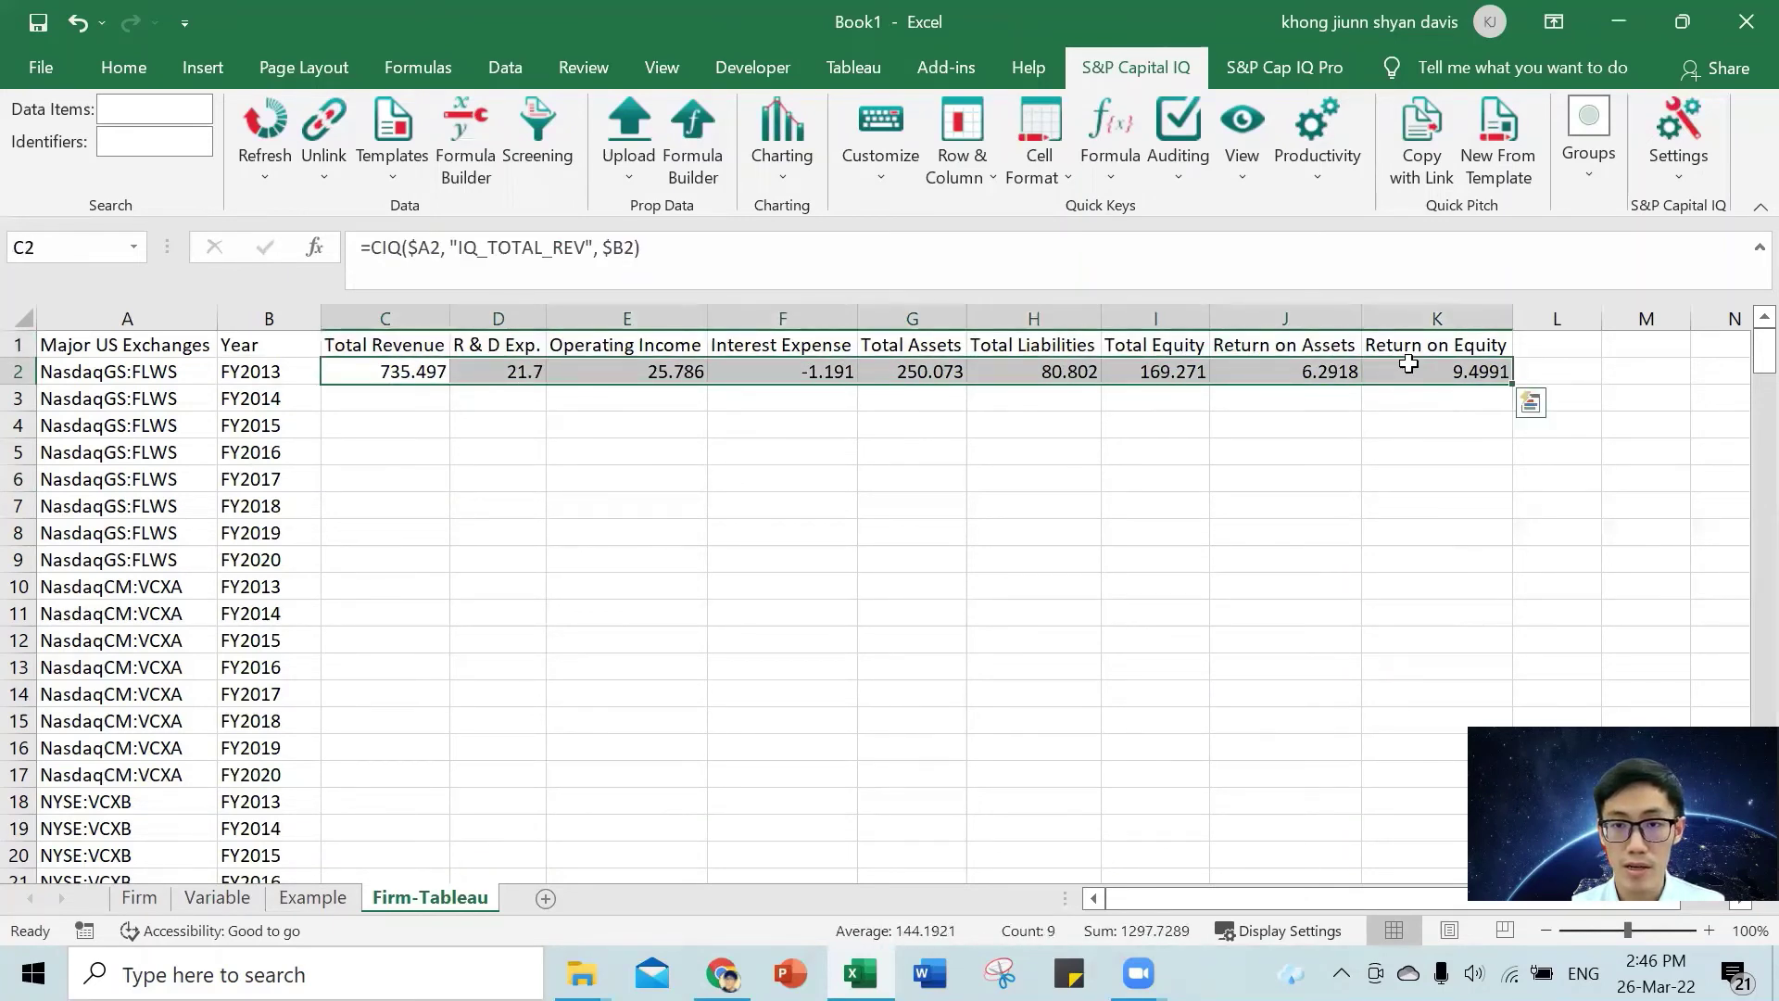
double_click(1515, 382)
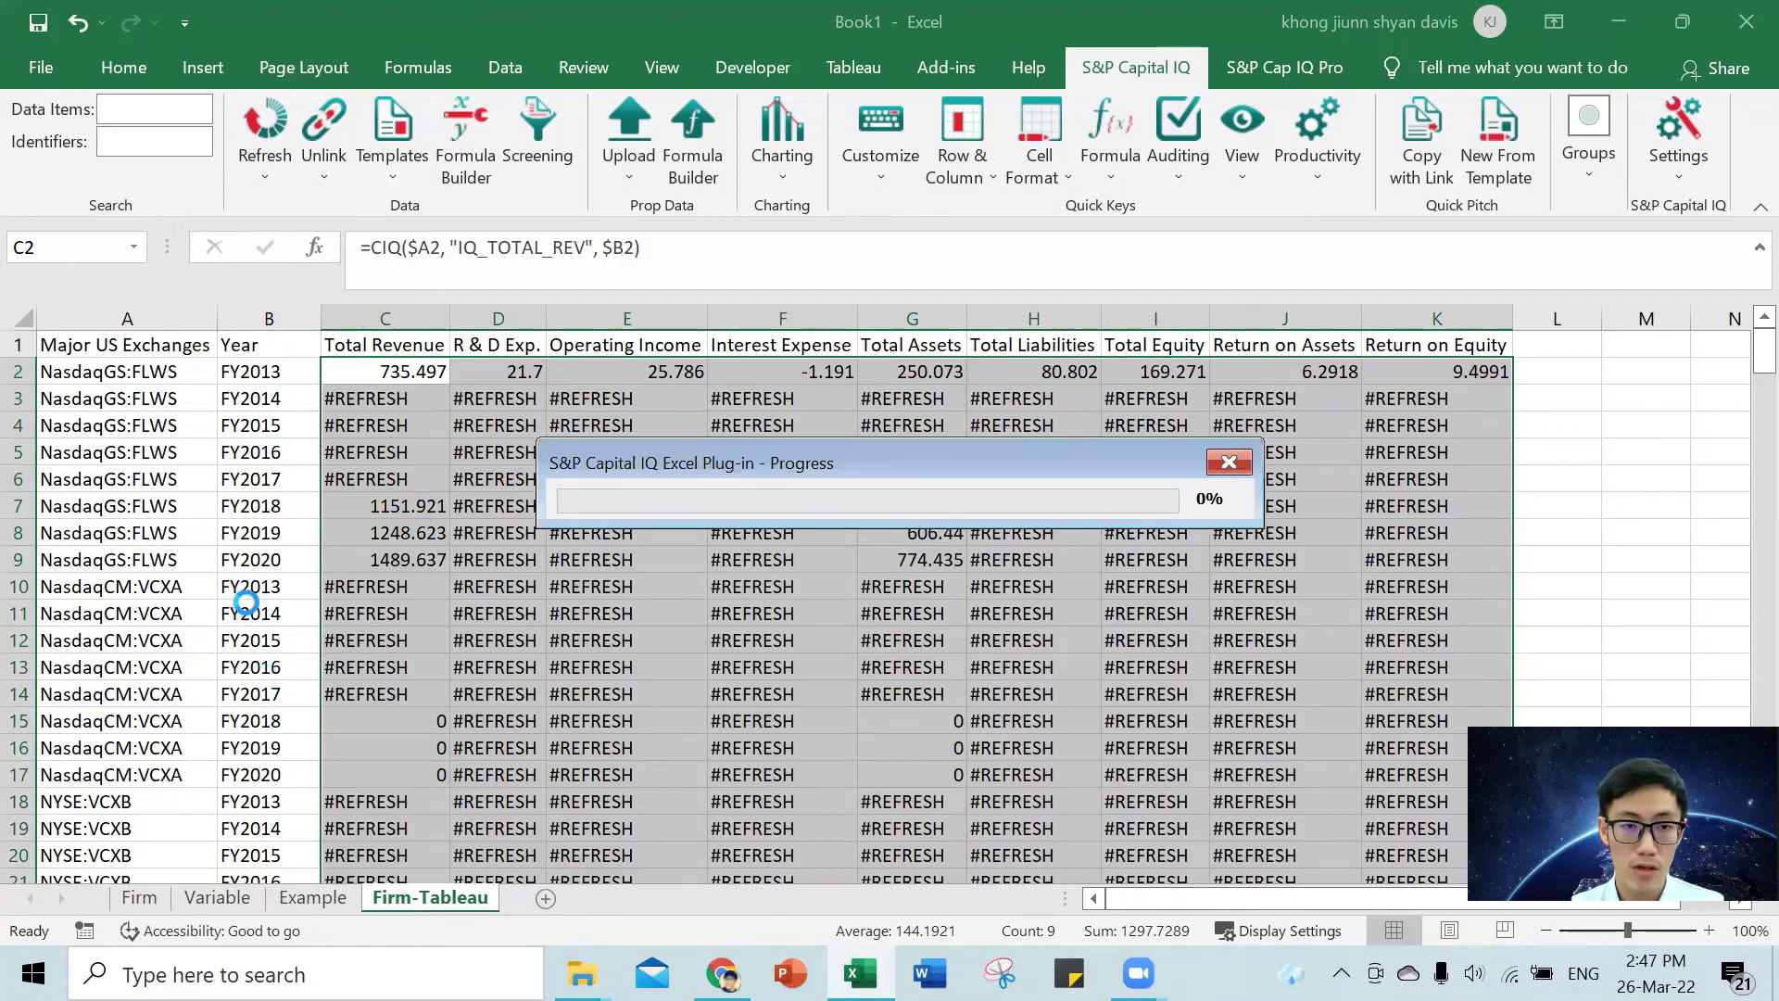
scroll(249, 597, "down", 1)
scroll(250, 597, "down", 3)
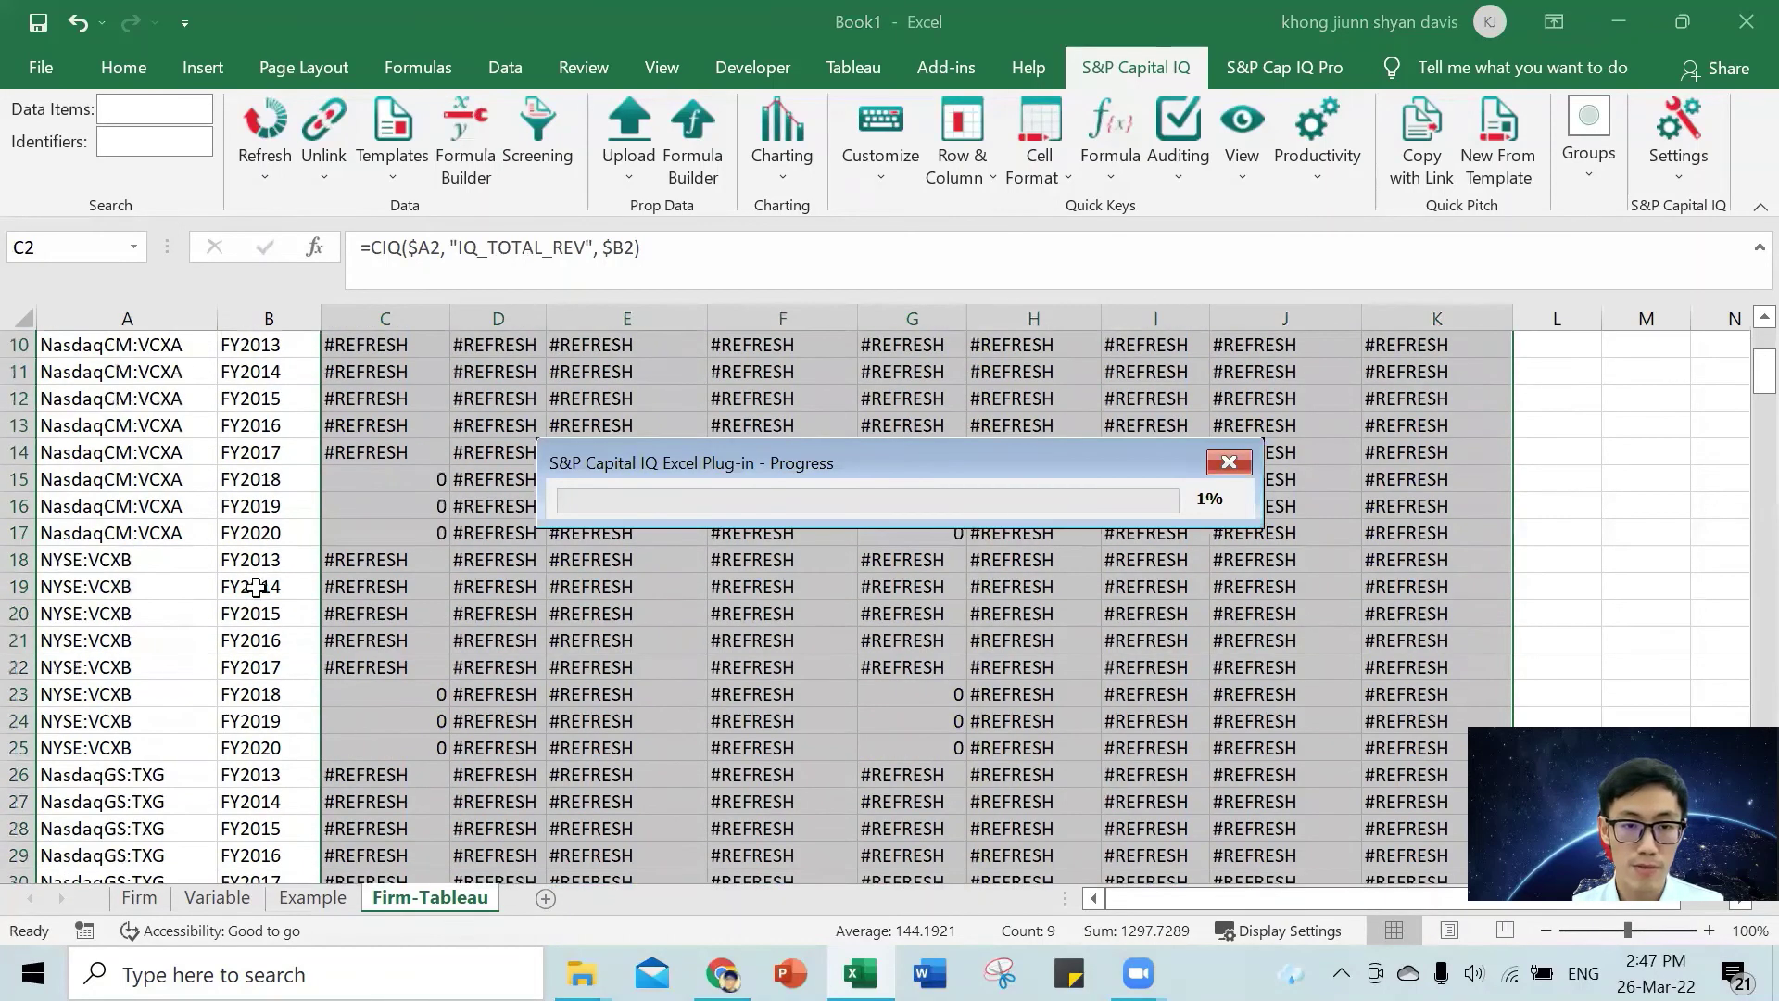
scroll(257, 586, "up", 3)
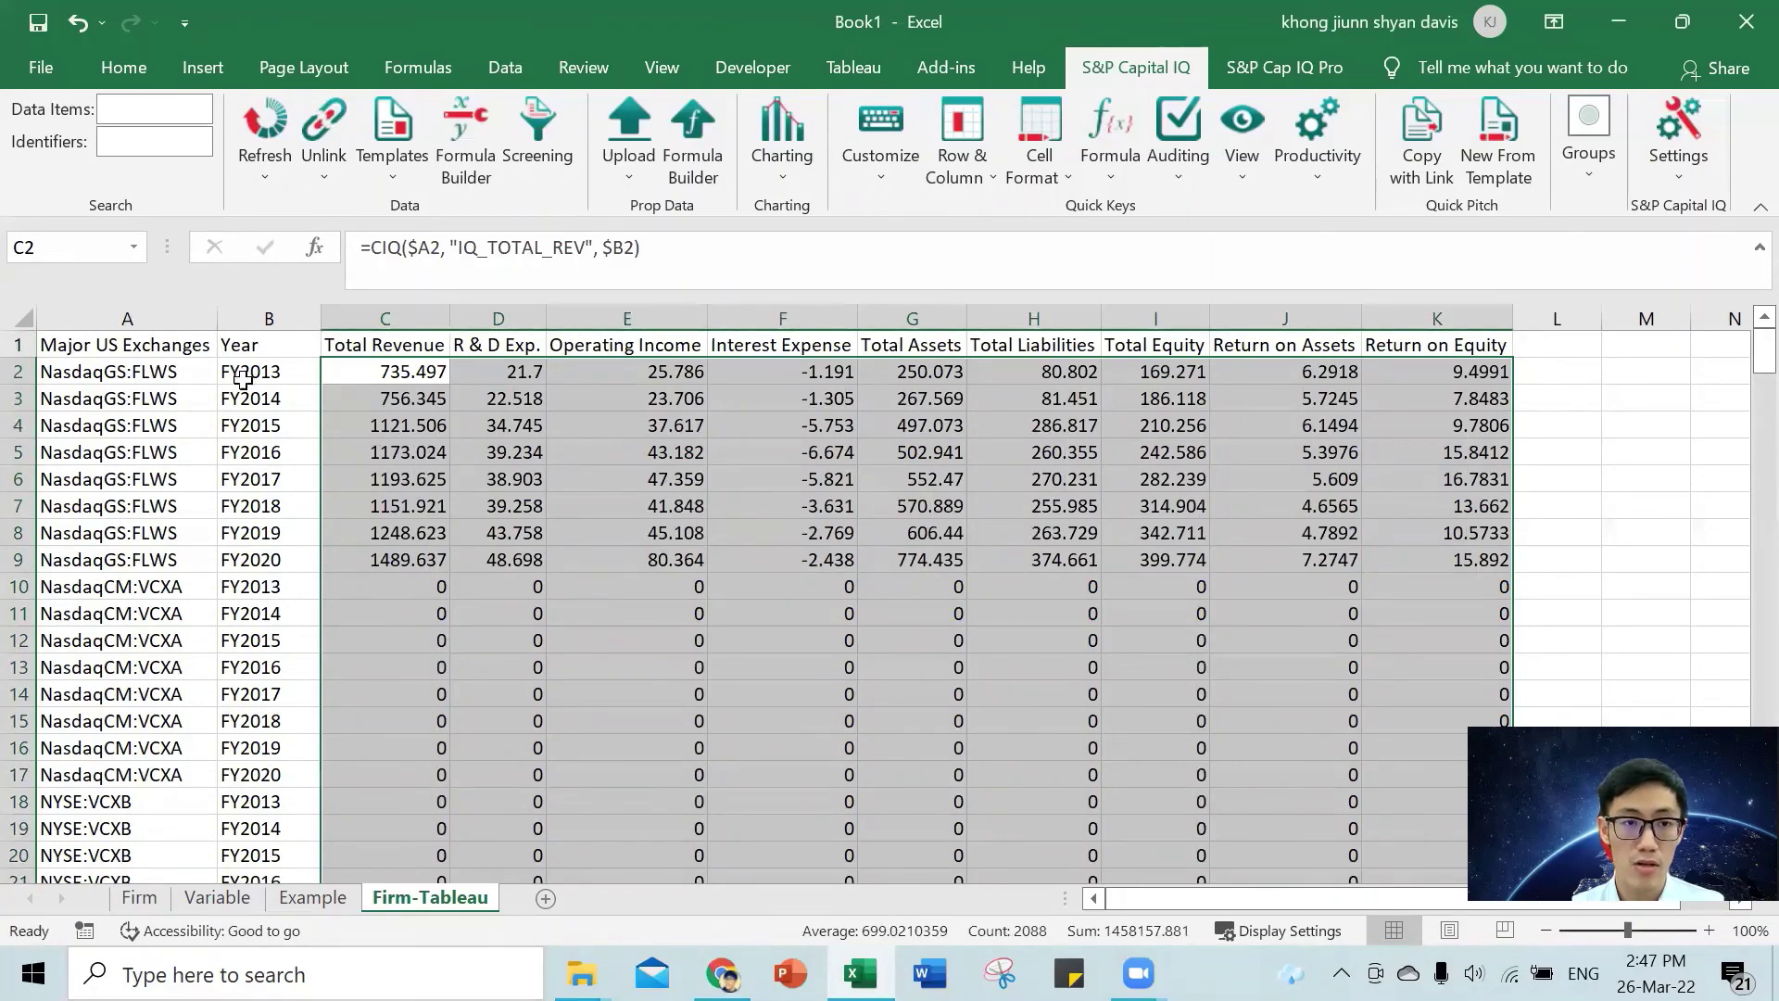
left_click(269, 398)
left_click(93, 399)
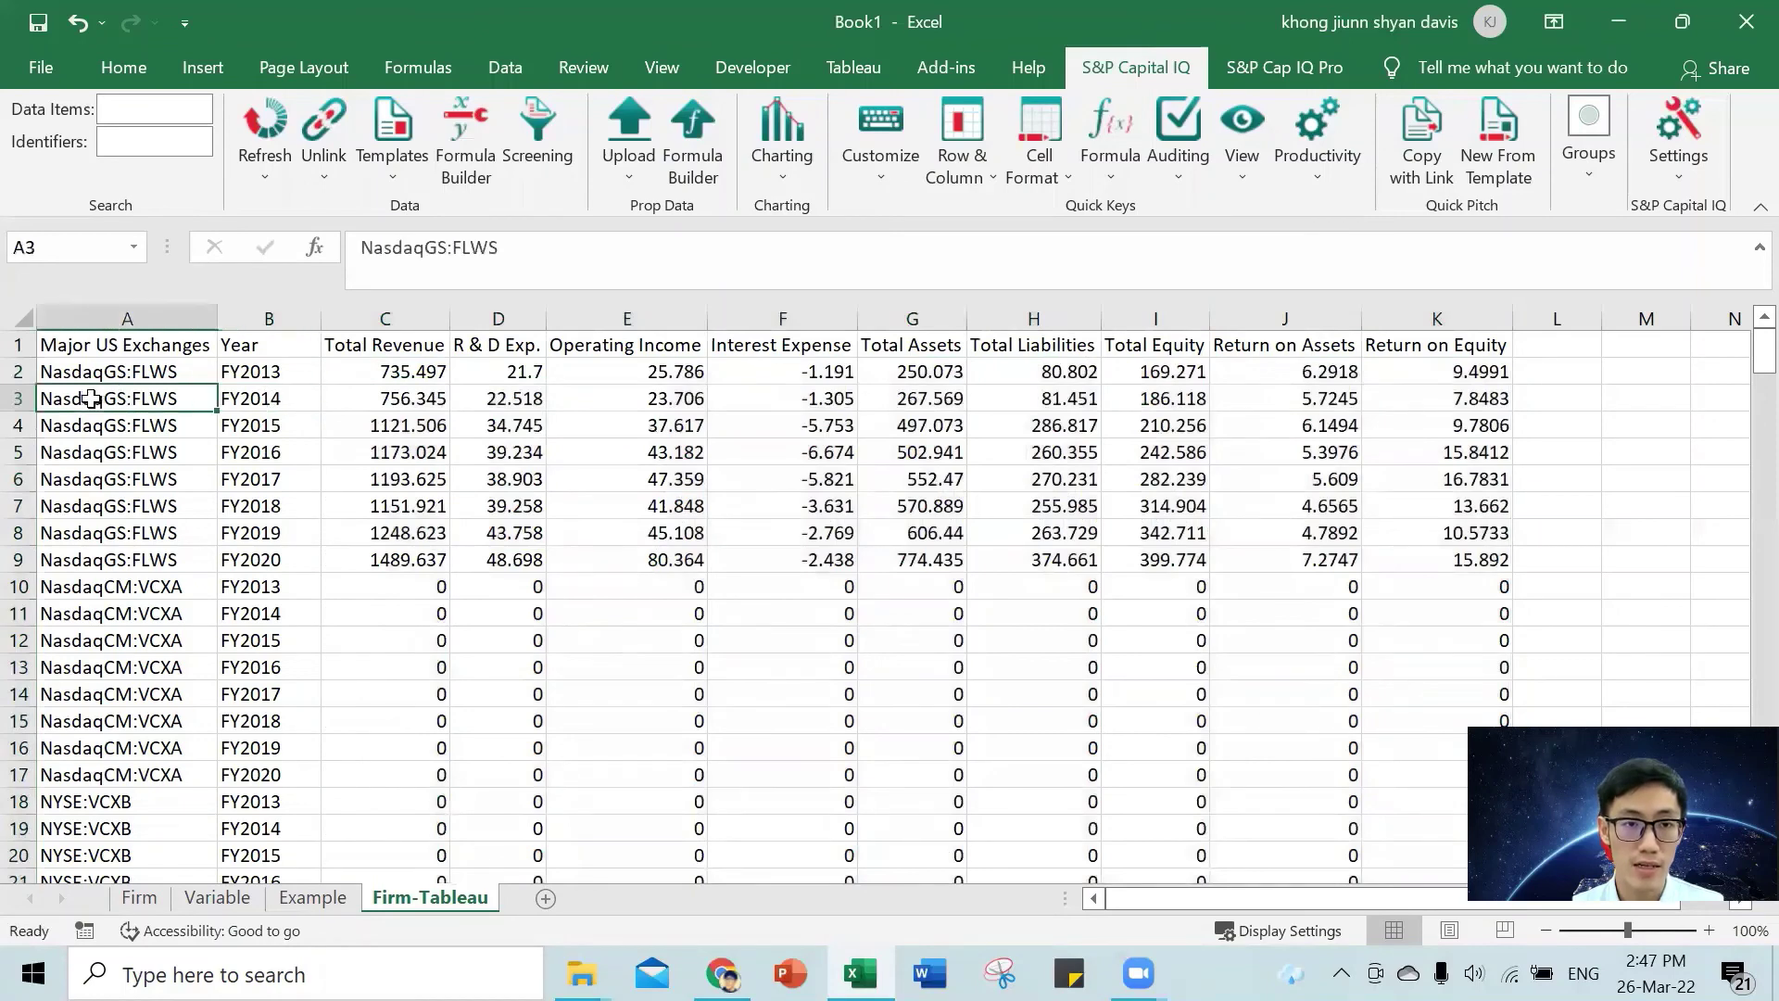
left_click(422, 454)
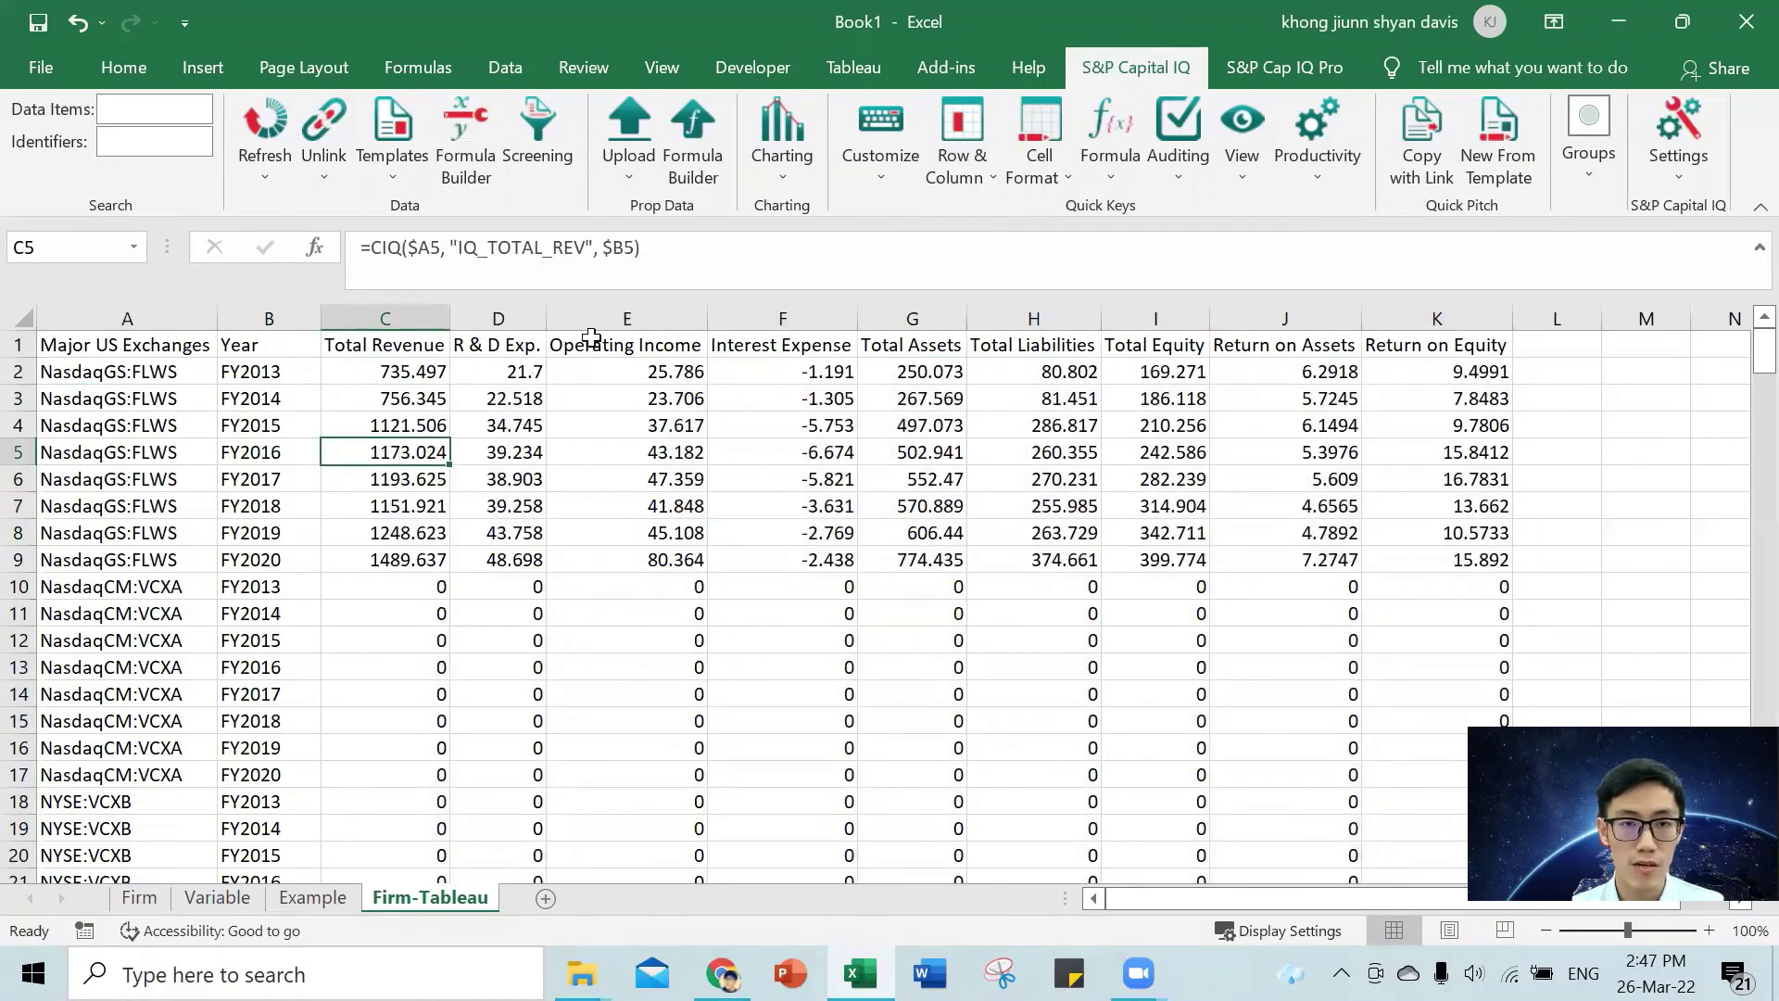
left_click(739, 245)
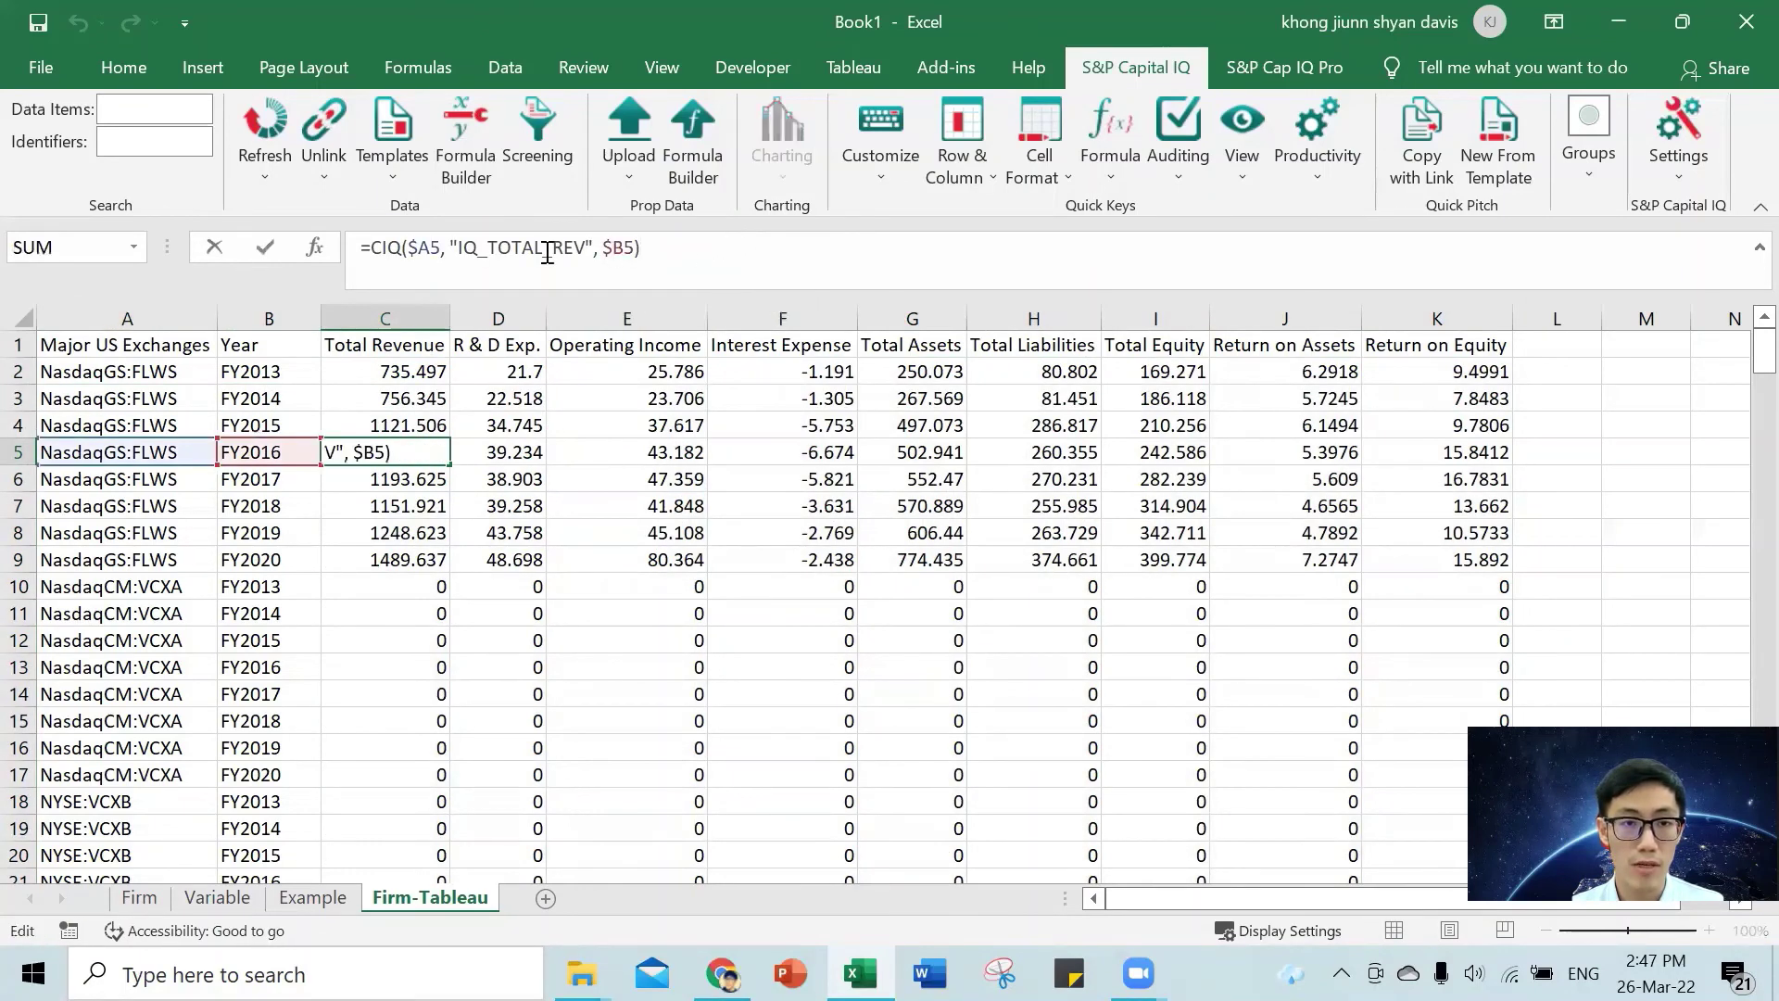
left_click_drag(438, 255, 416, 255)
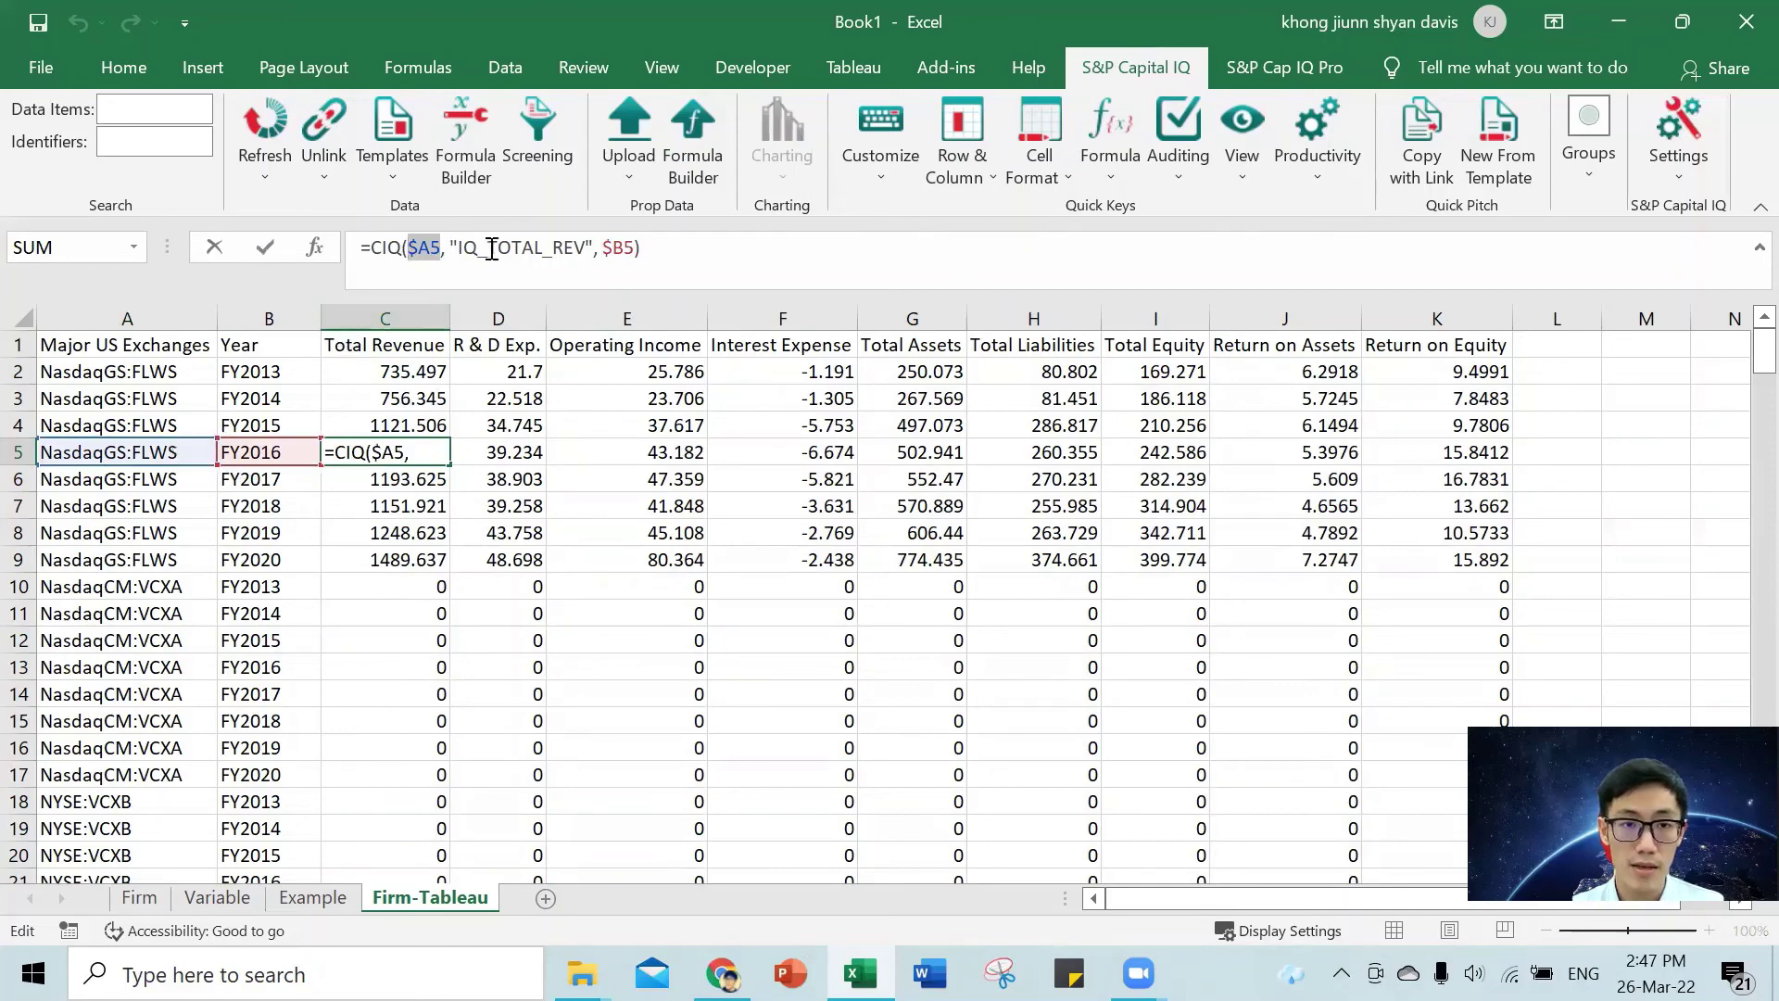
left_click_drag(456, 247, 611, 251)
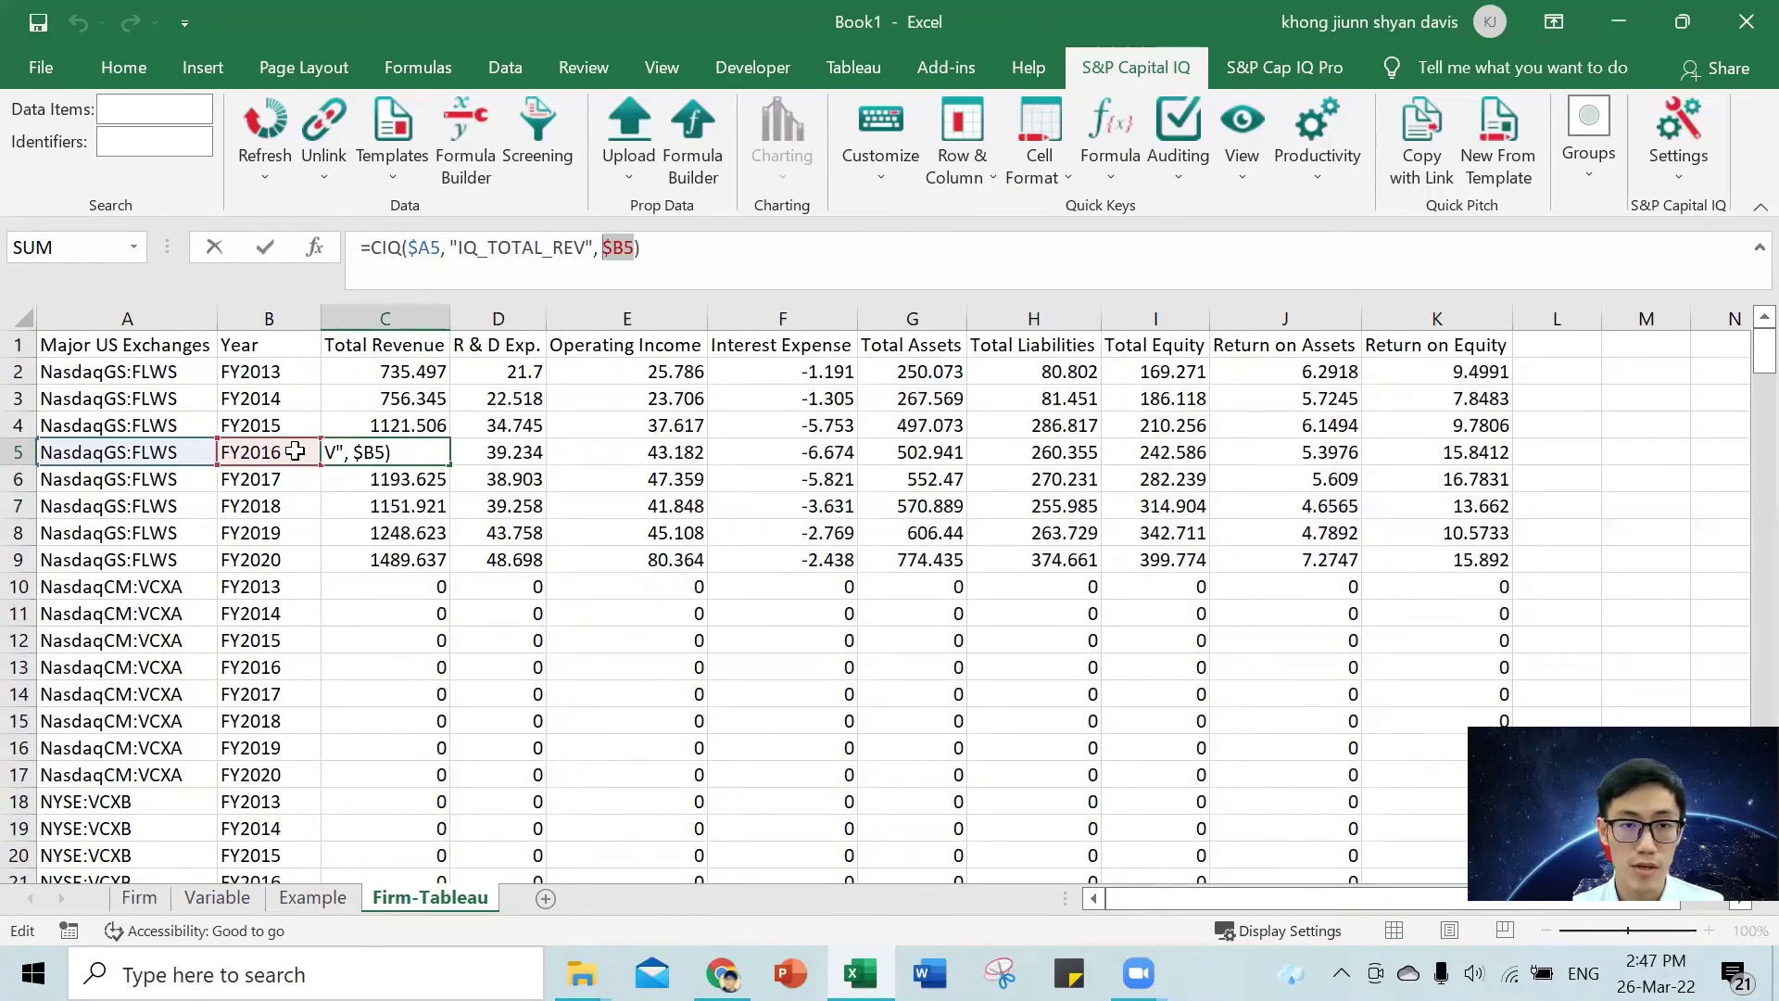
key("ctrl+Return")
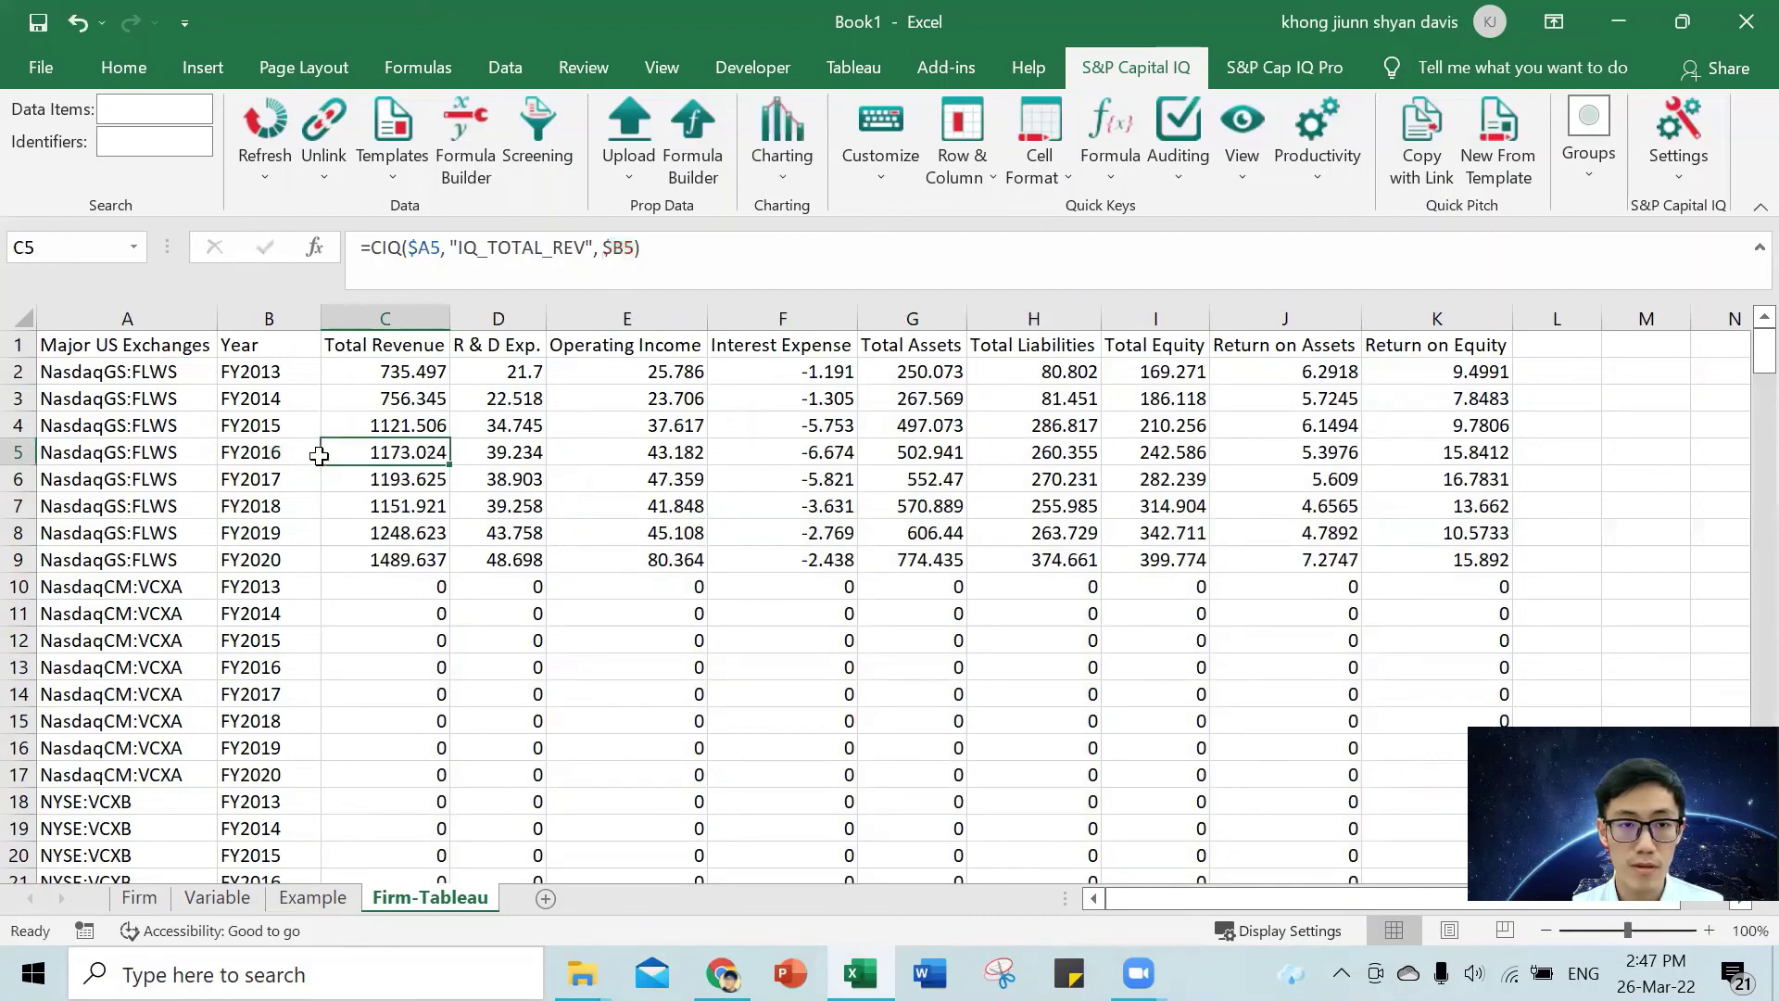
left_click(1436, 453)
left_click(1418, 480)
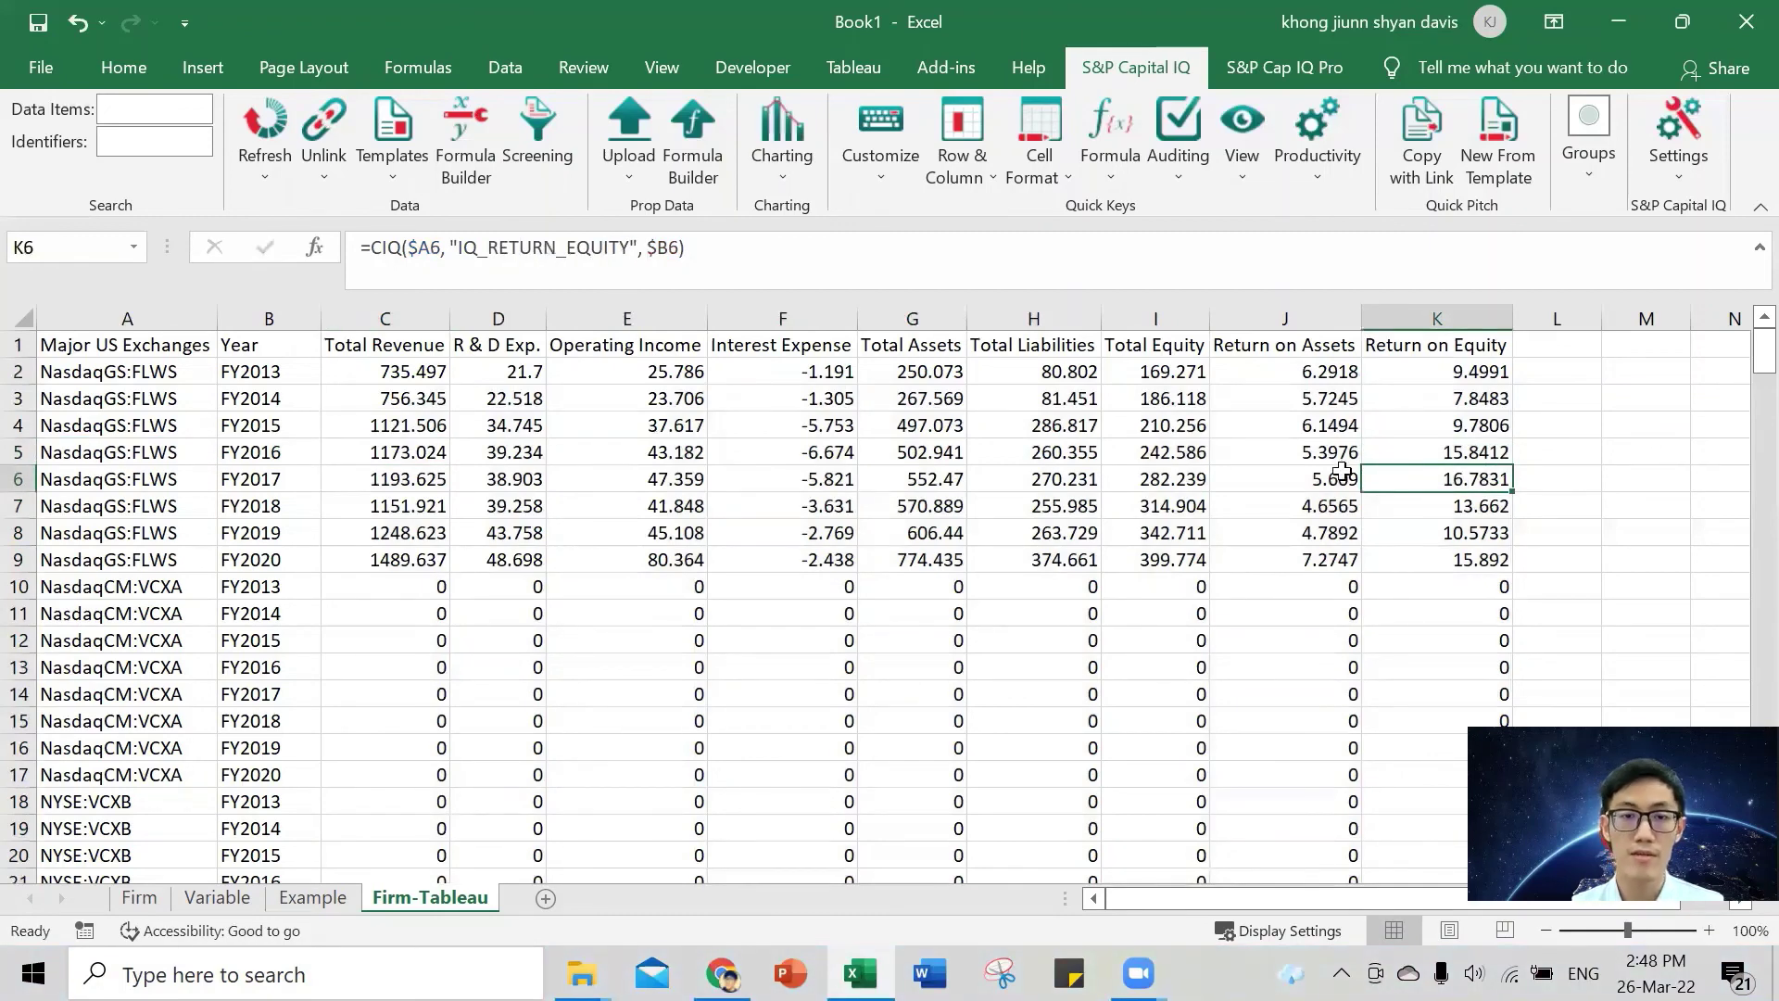